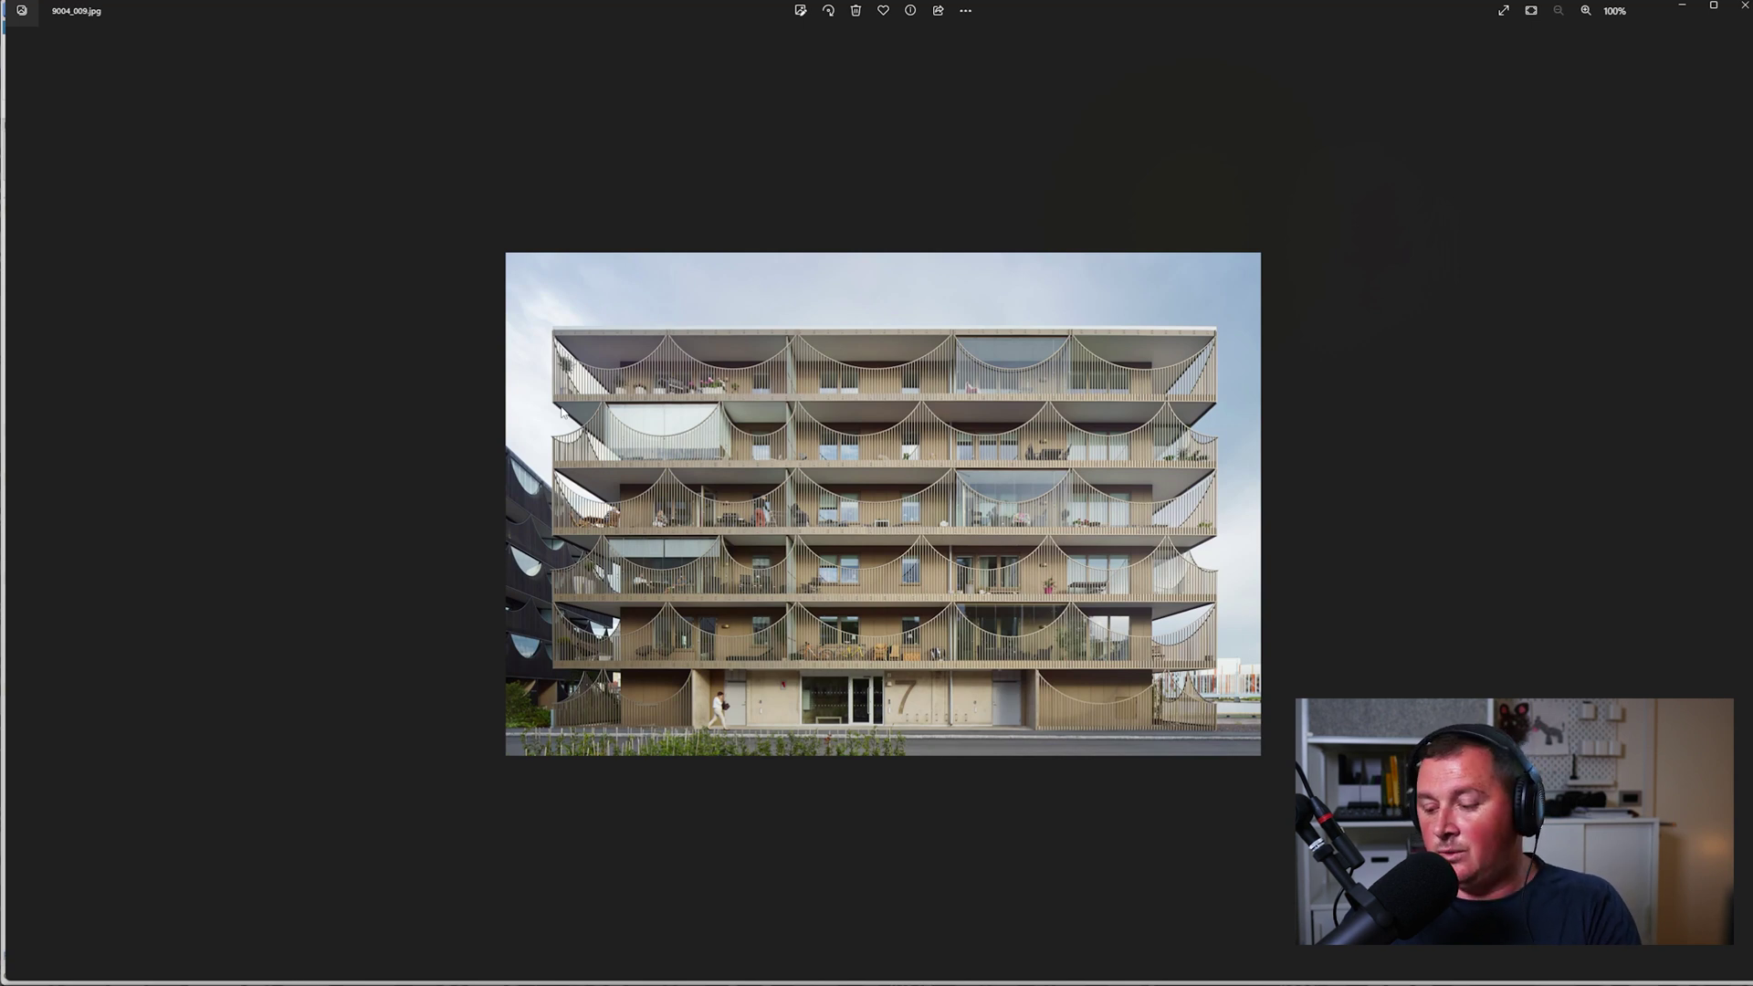
- Capture the reference building photo and draw a red stroke over its top balcony railing
key(Print)
drag(481, 219, 1335, 816)
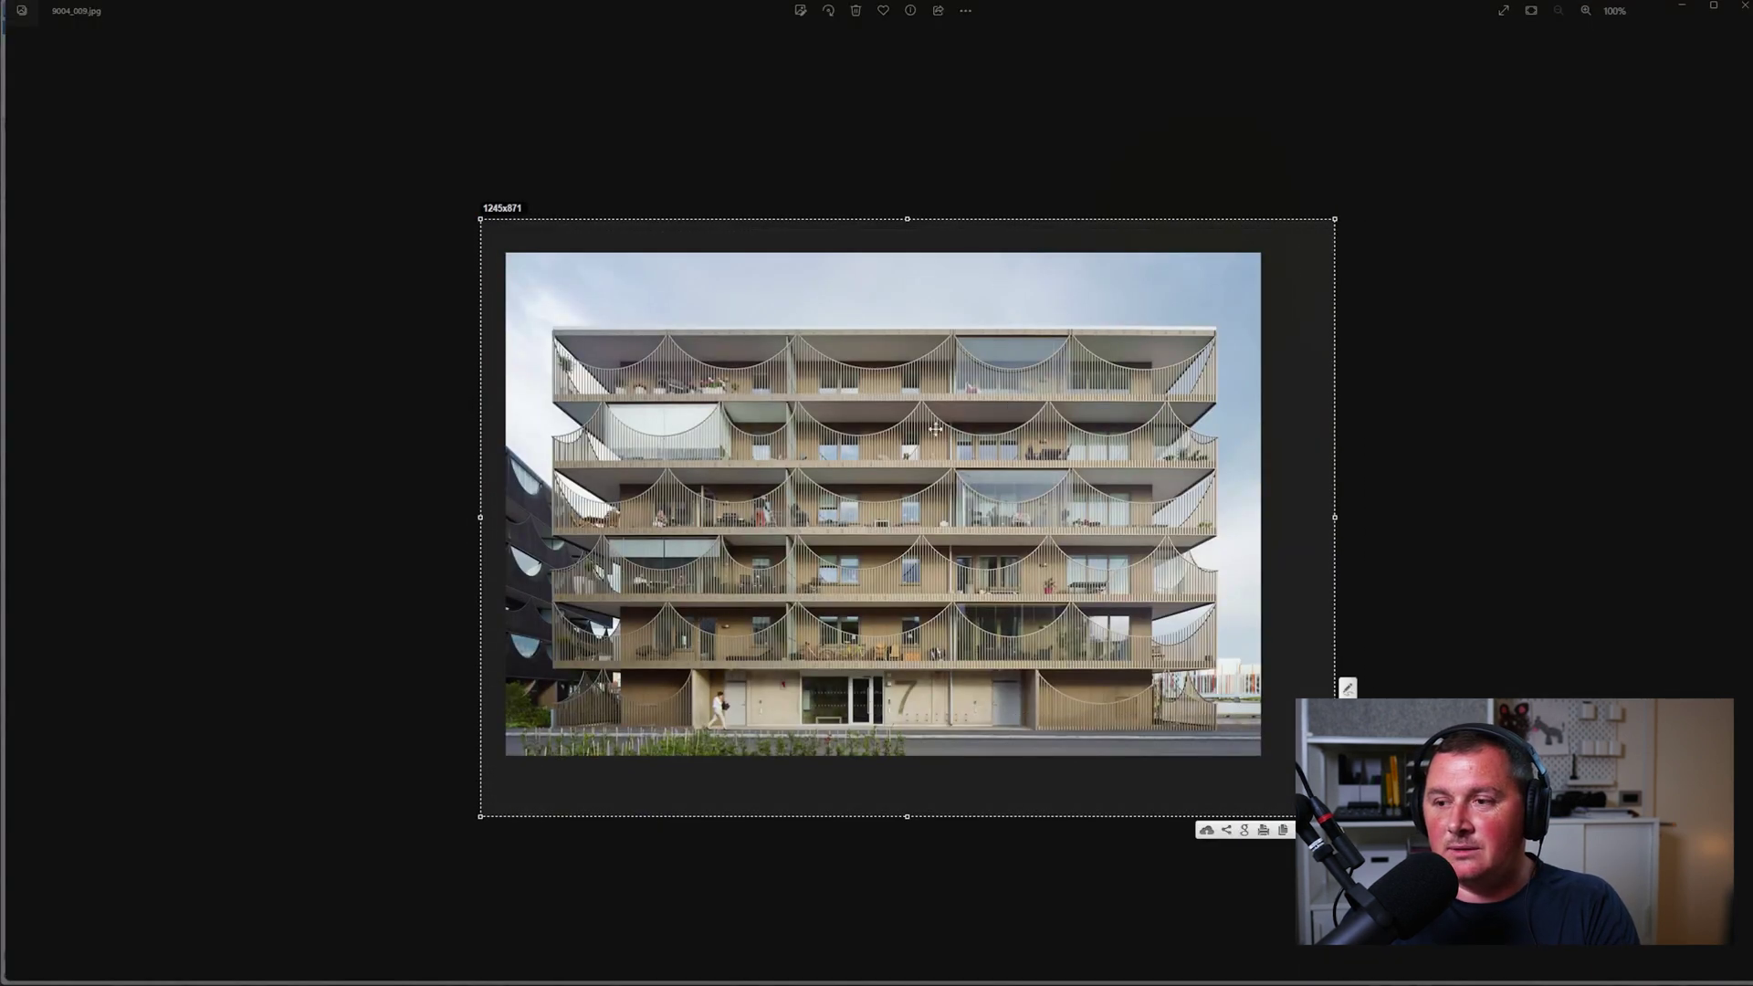
mouse_move(626, 365)
mouse_down()
mouse_move(1157, 367)
mouse_move(1157, 728)
mouse_move(624, 736)
mouse_move(646, 473)
mouse_move(624, 348)
mouse_move(628, 724)
mouse_up()
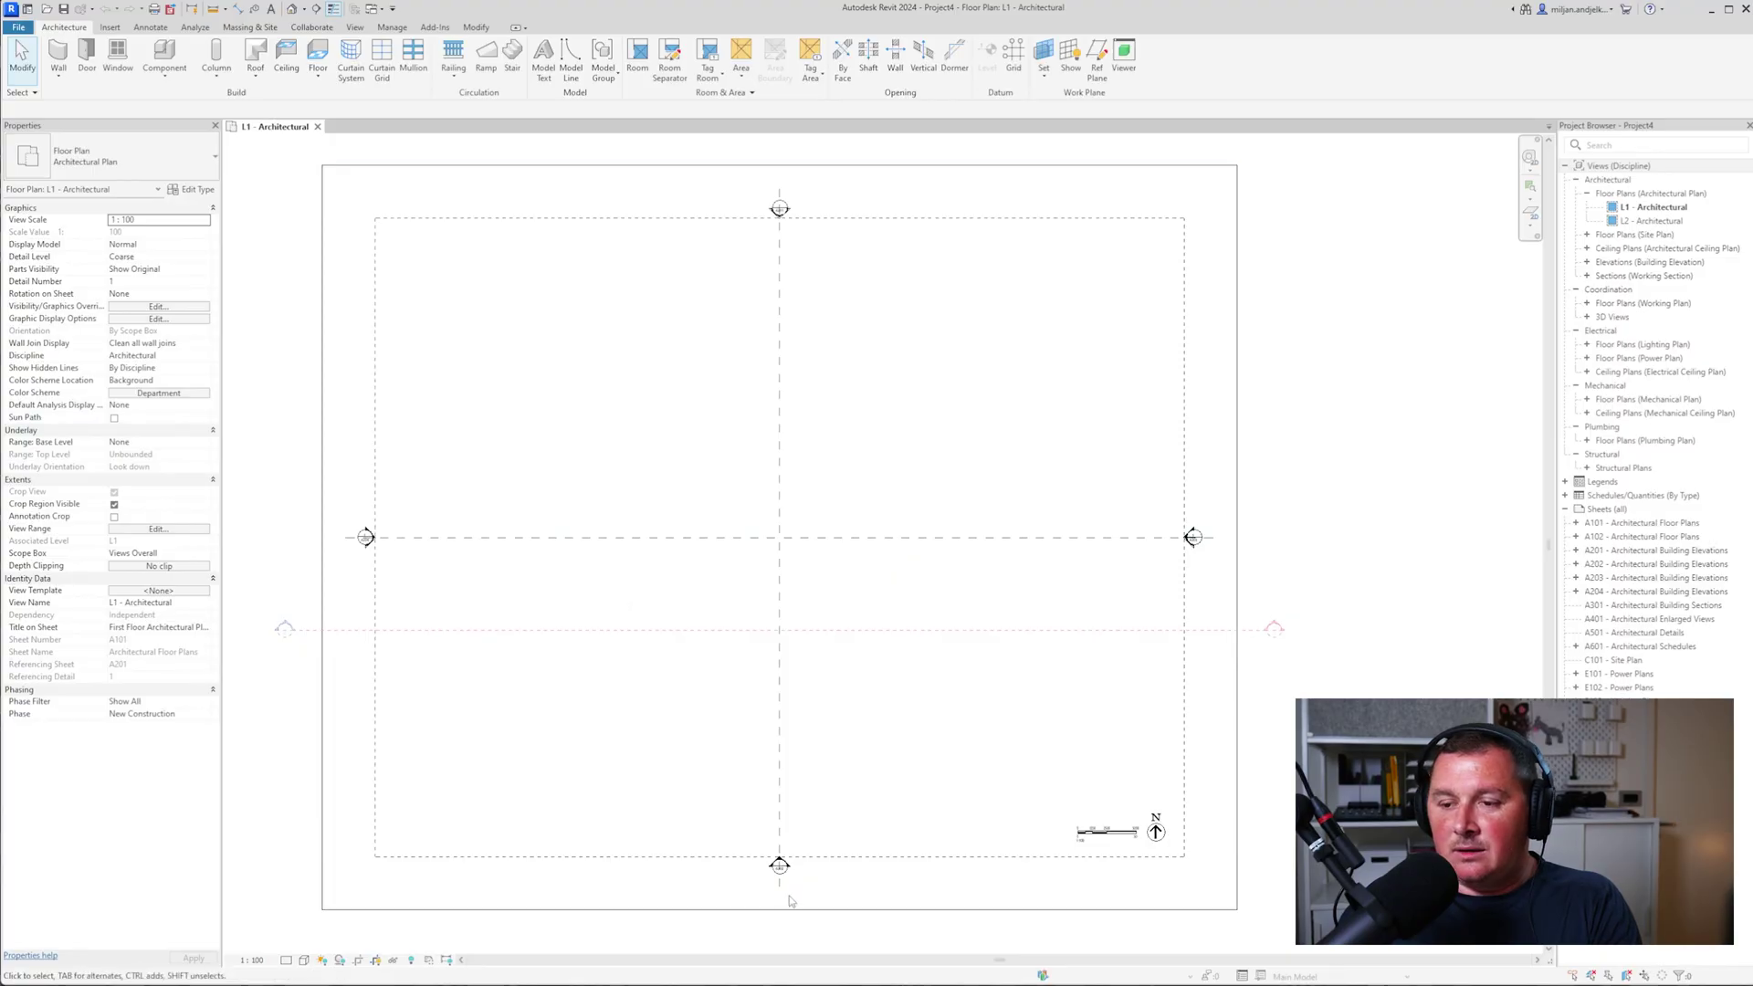
- Open the South elevation view from its elevation marker
scroll(798, 902, up, 2)
scroll(813, 863, down, 1)
scroll(804, 857, up, 3)
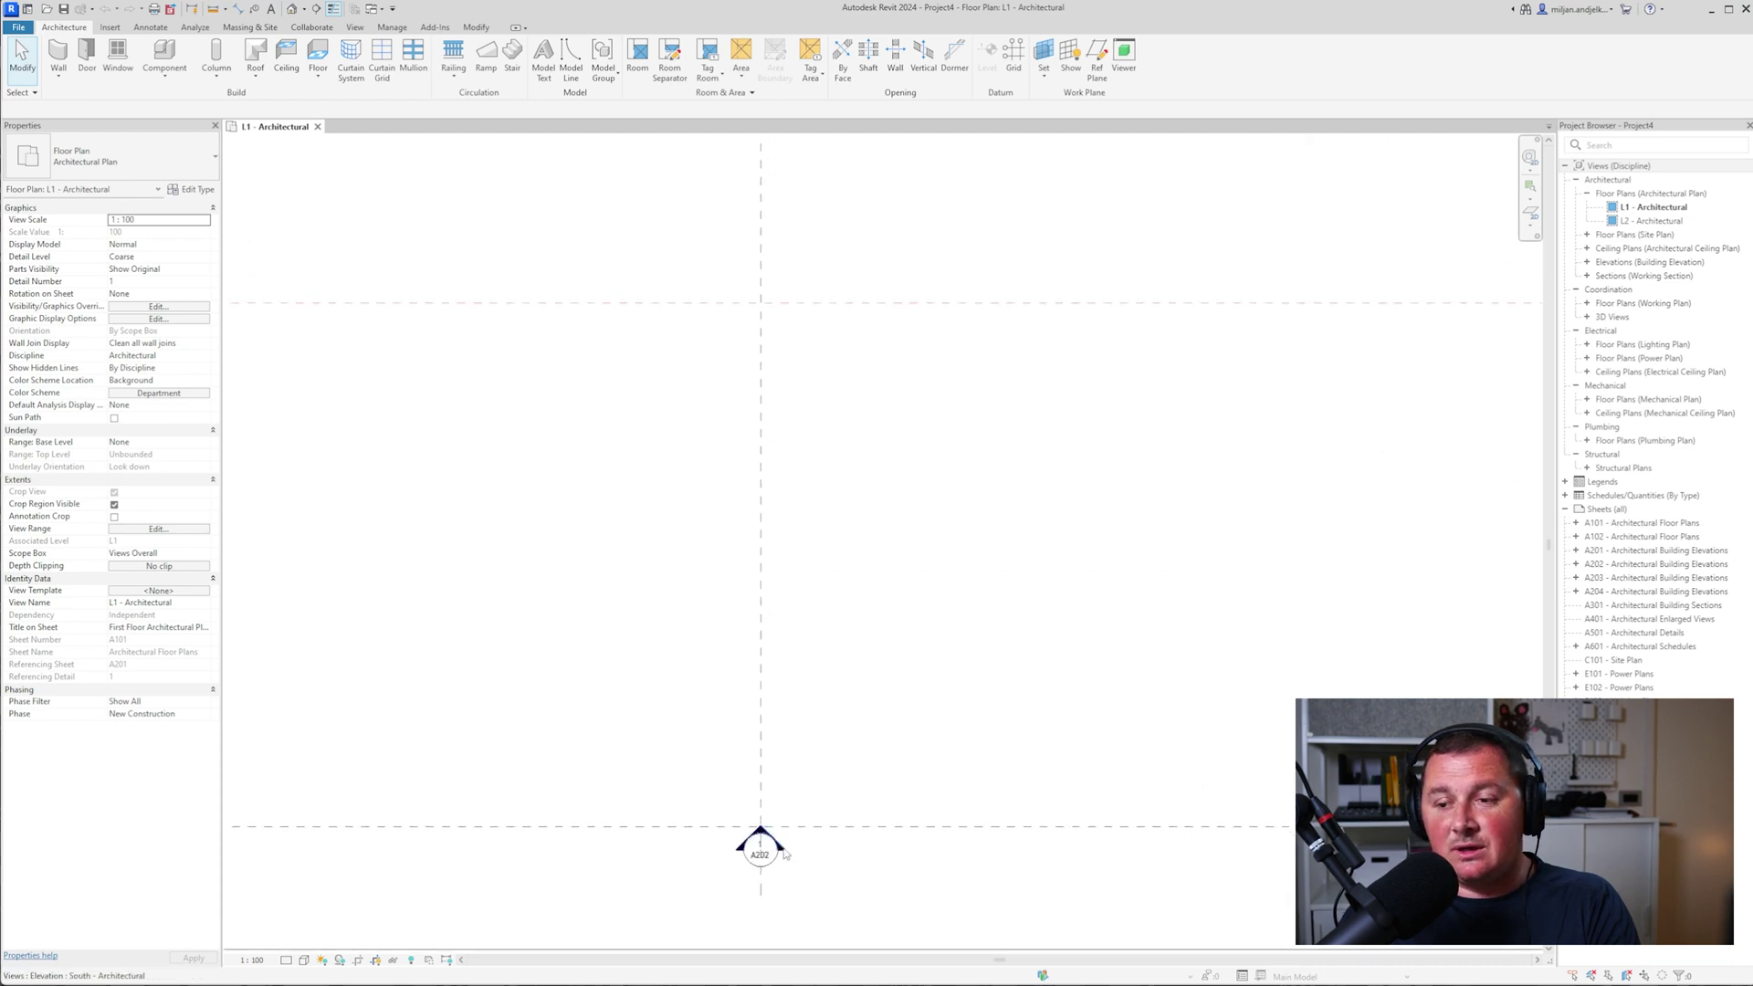
click(784, 853)
right_click(784, 853)
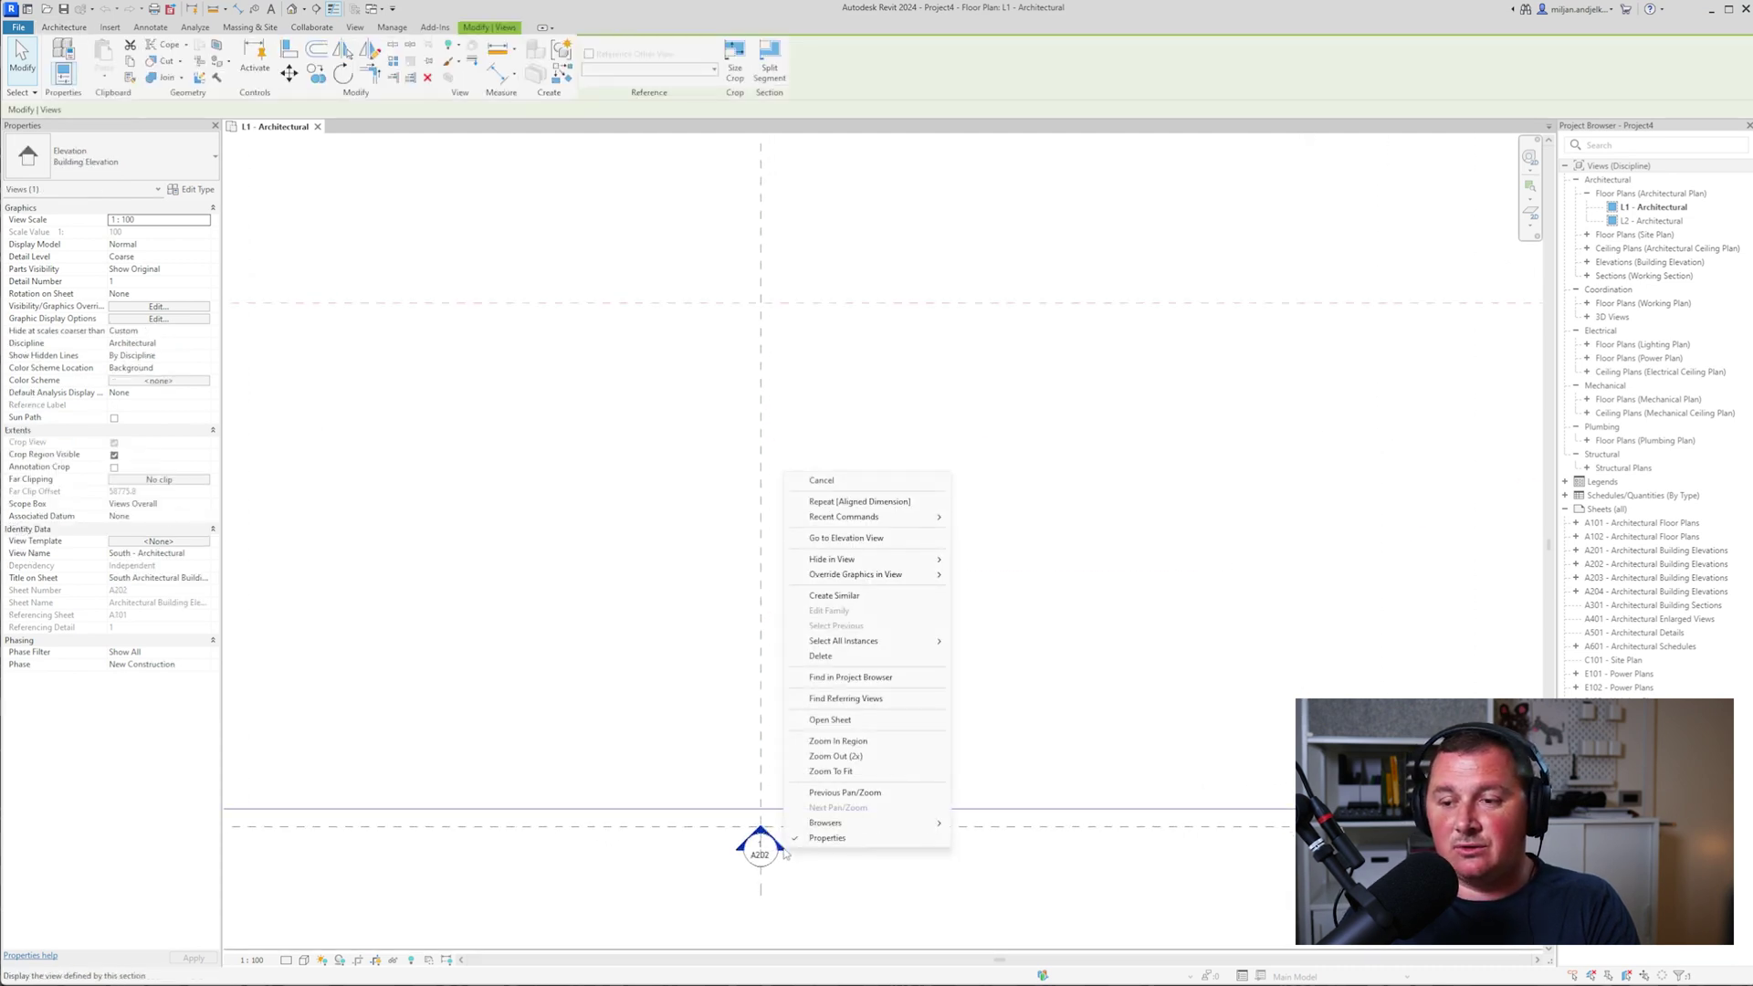
click(838, 540)
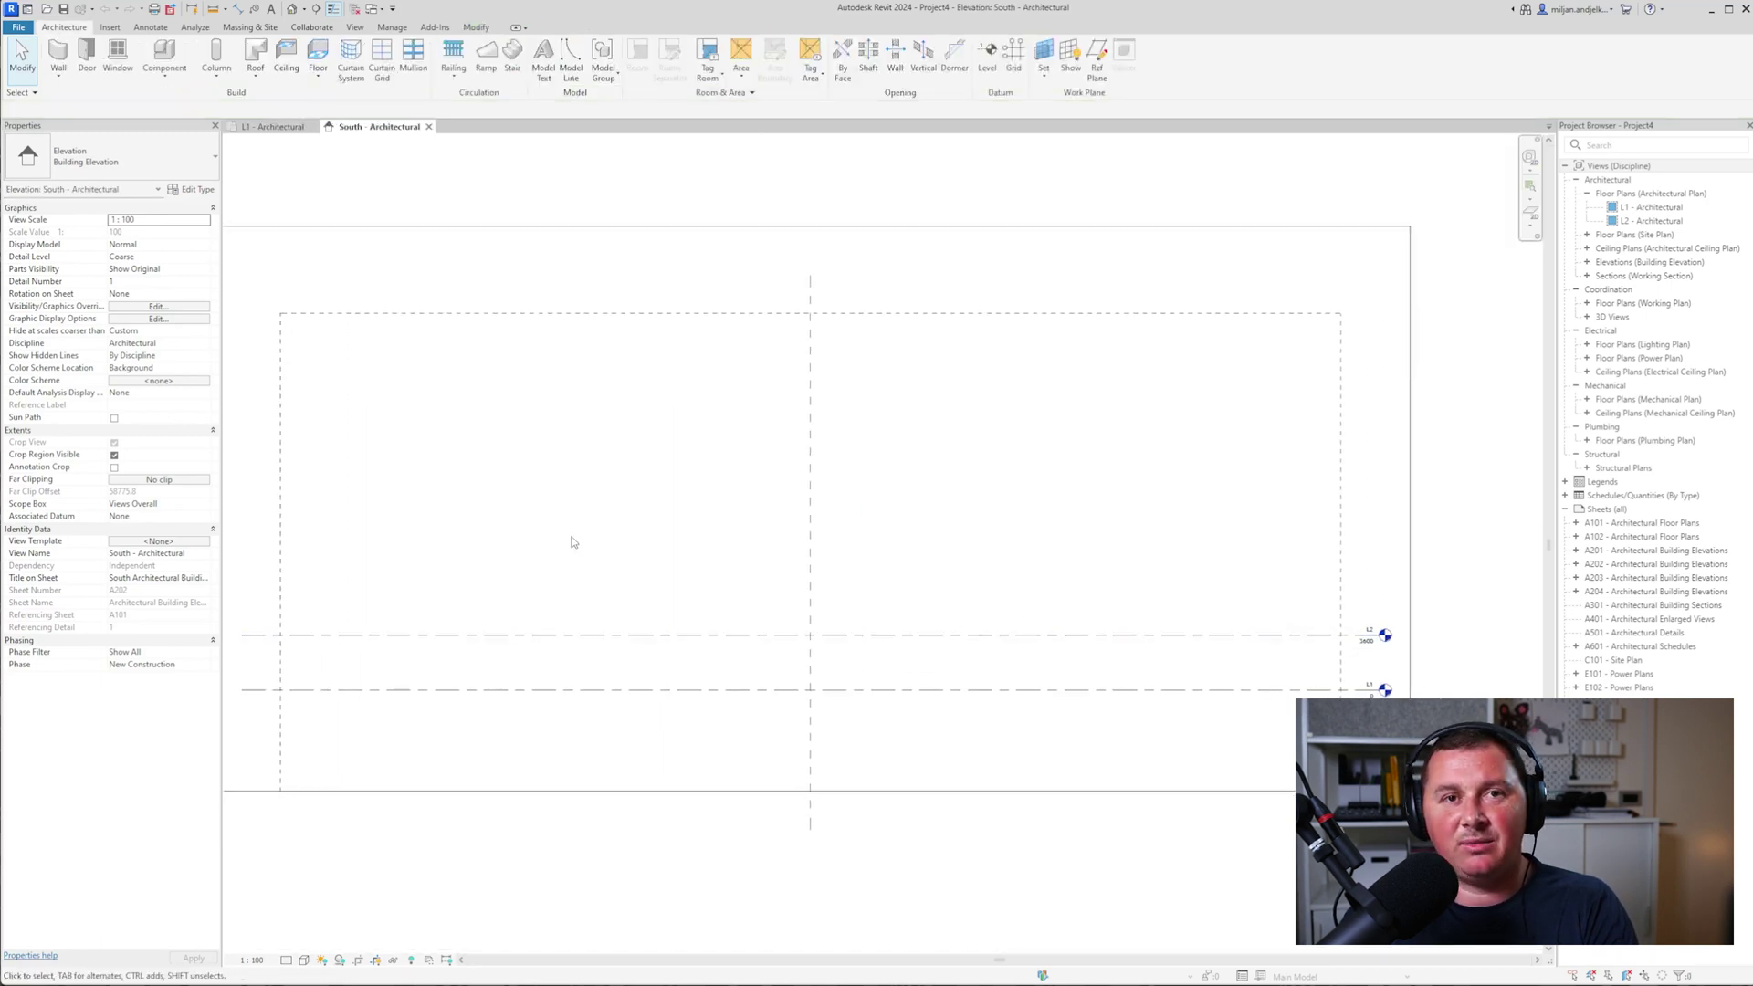
- Copy level L2 upward three times at 3600 spacing, creating L3–L5 up to 14400
click(563, 635)
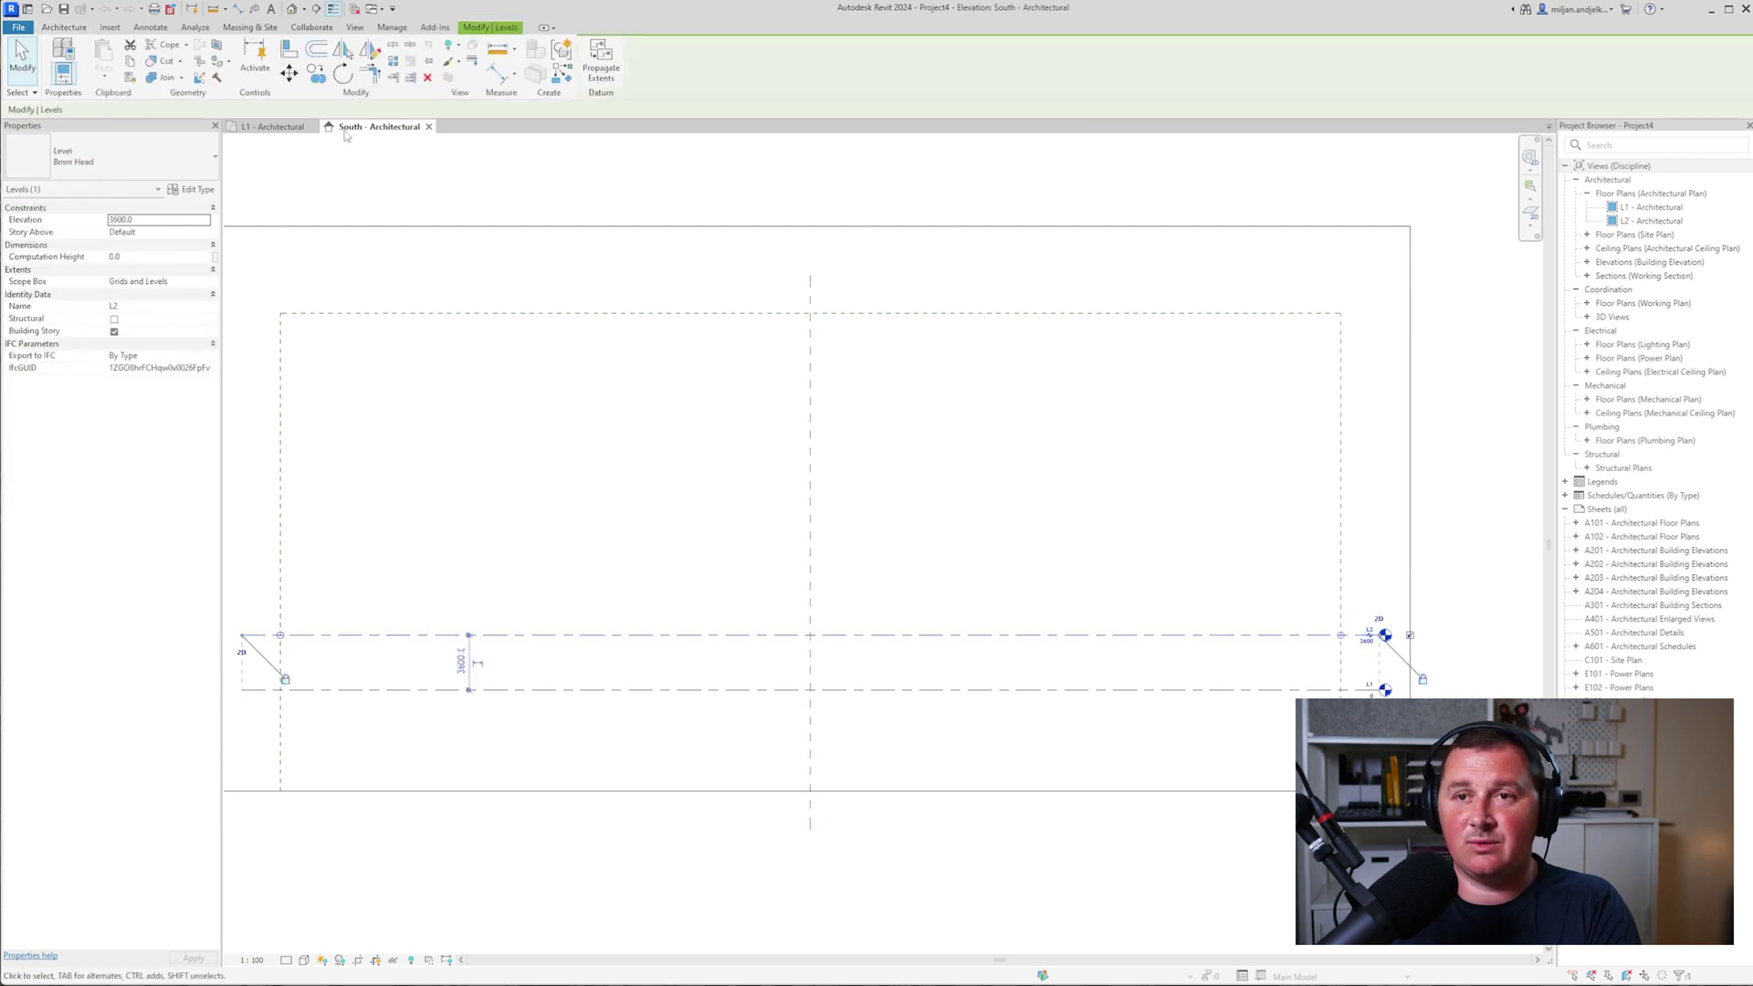
click(316, 74)
click(499, 528)
text(3)
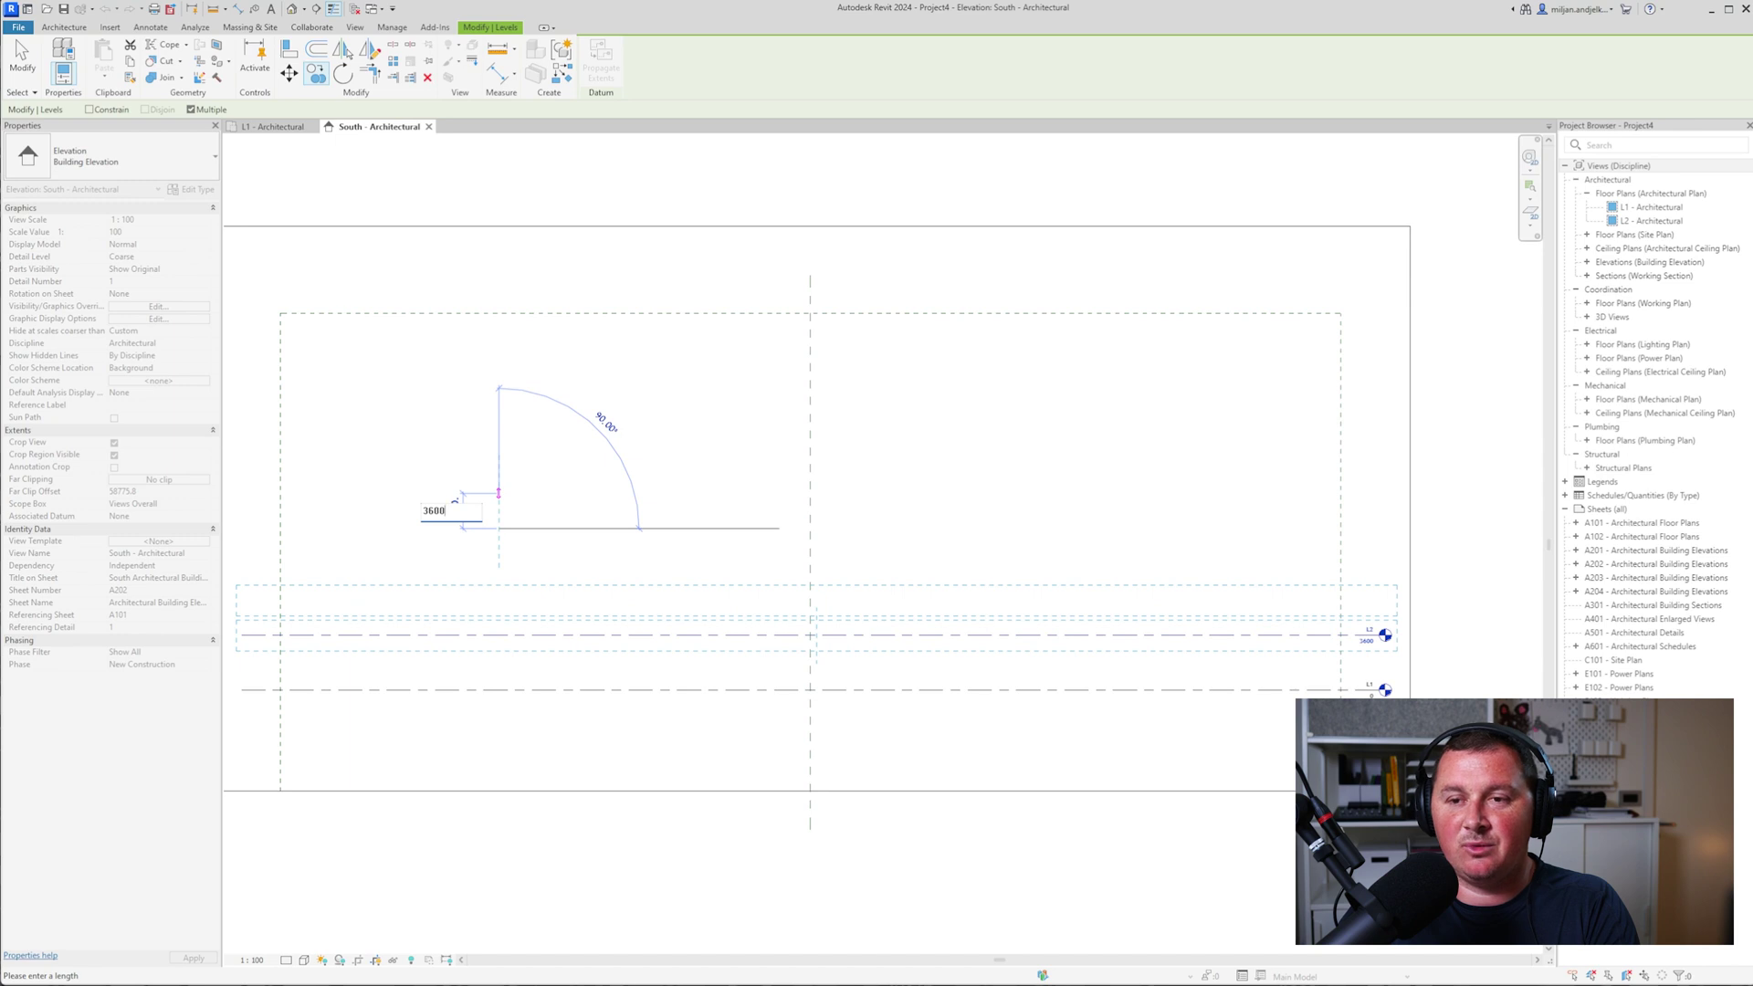
text(600)
key(Return)
text(3600)
key(Return)
text(3)
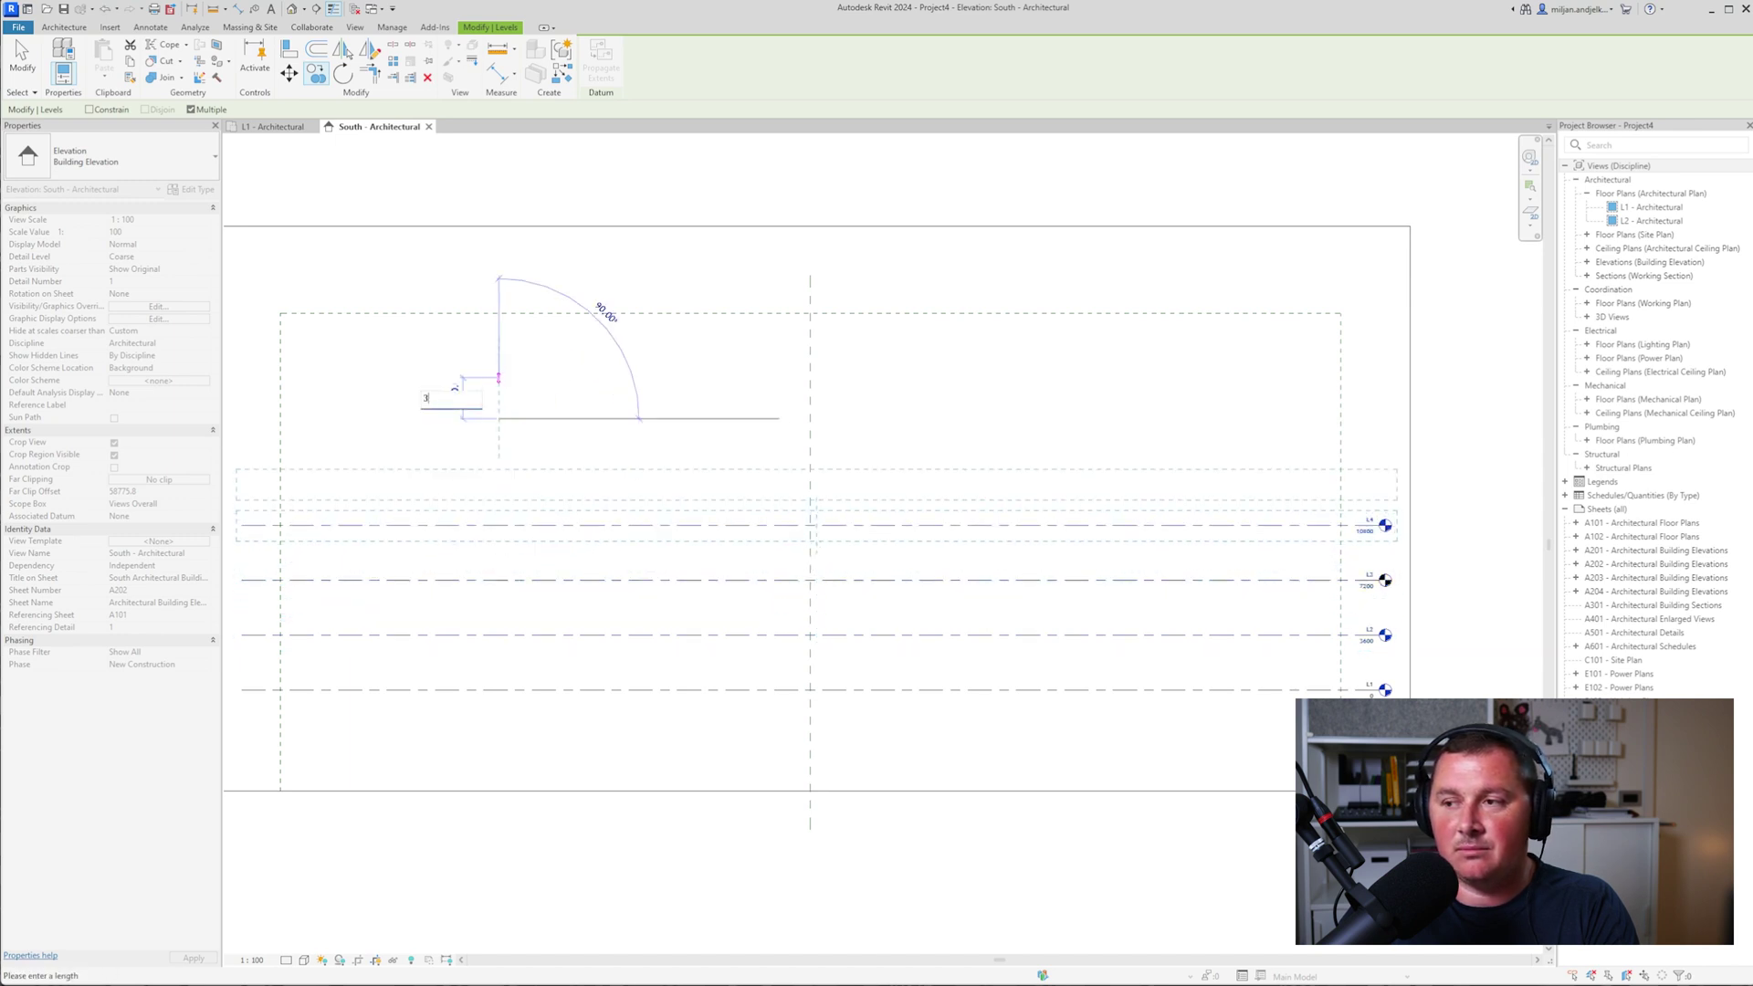
text(600)
key(Return)
key(Escape)
key(Escape)
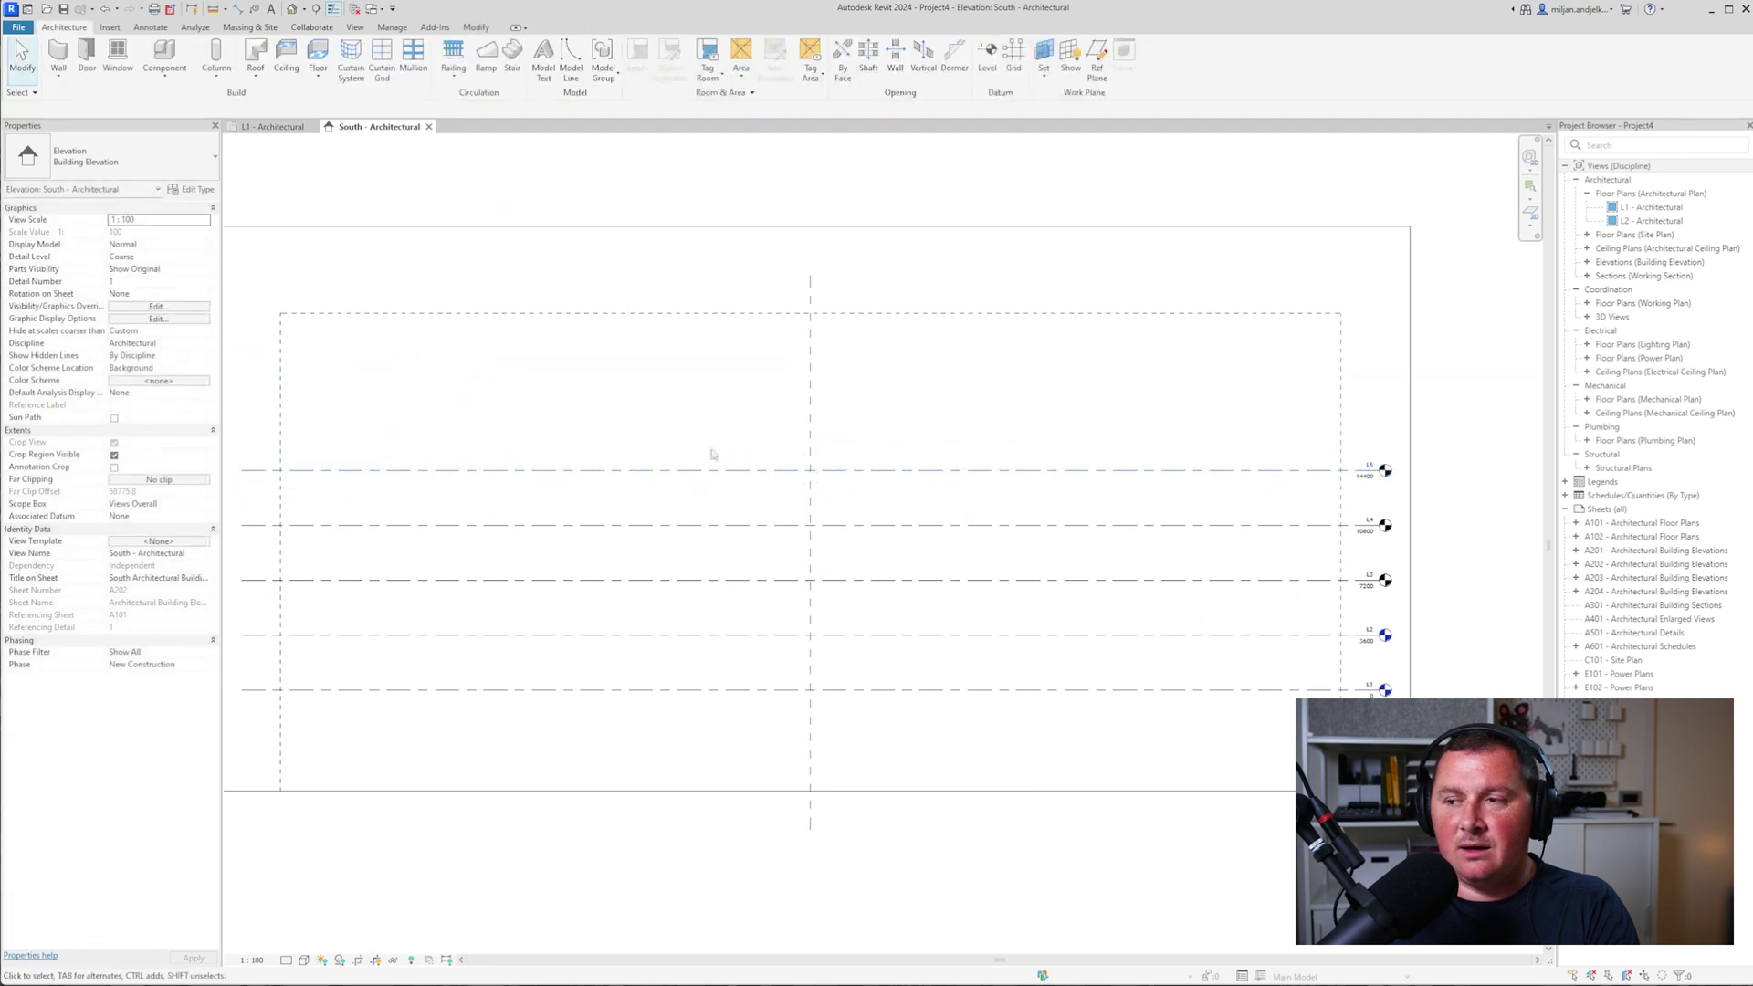
click(269, 128)
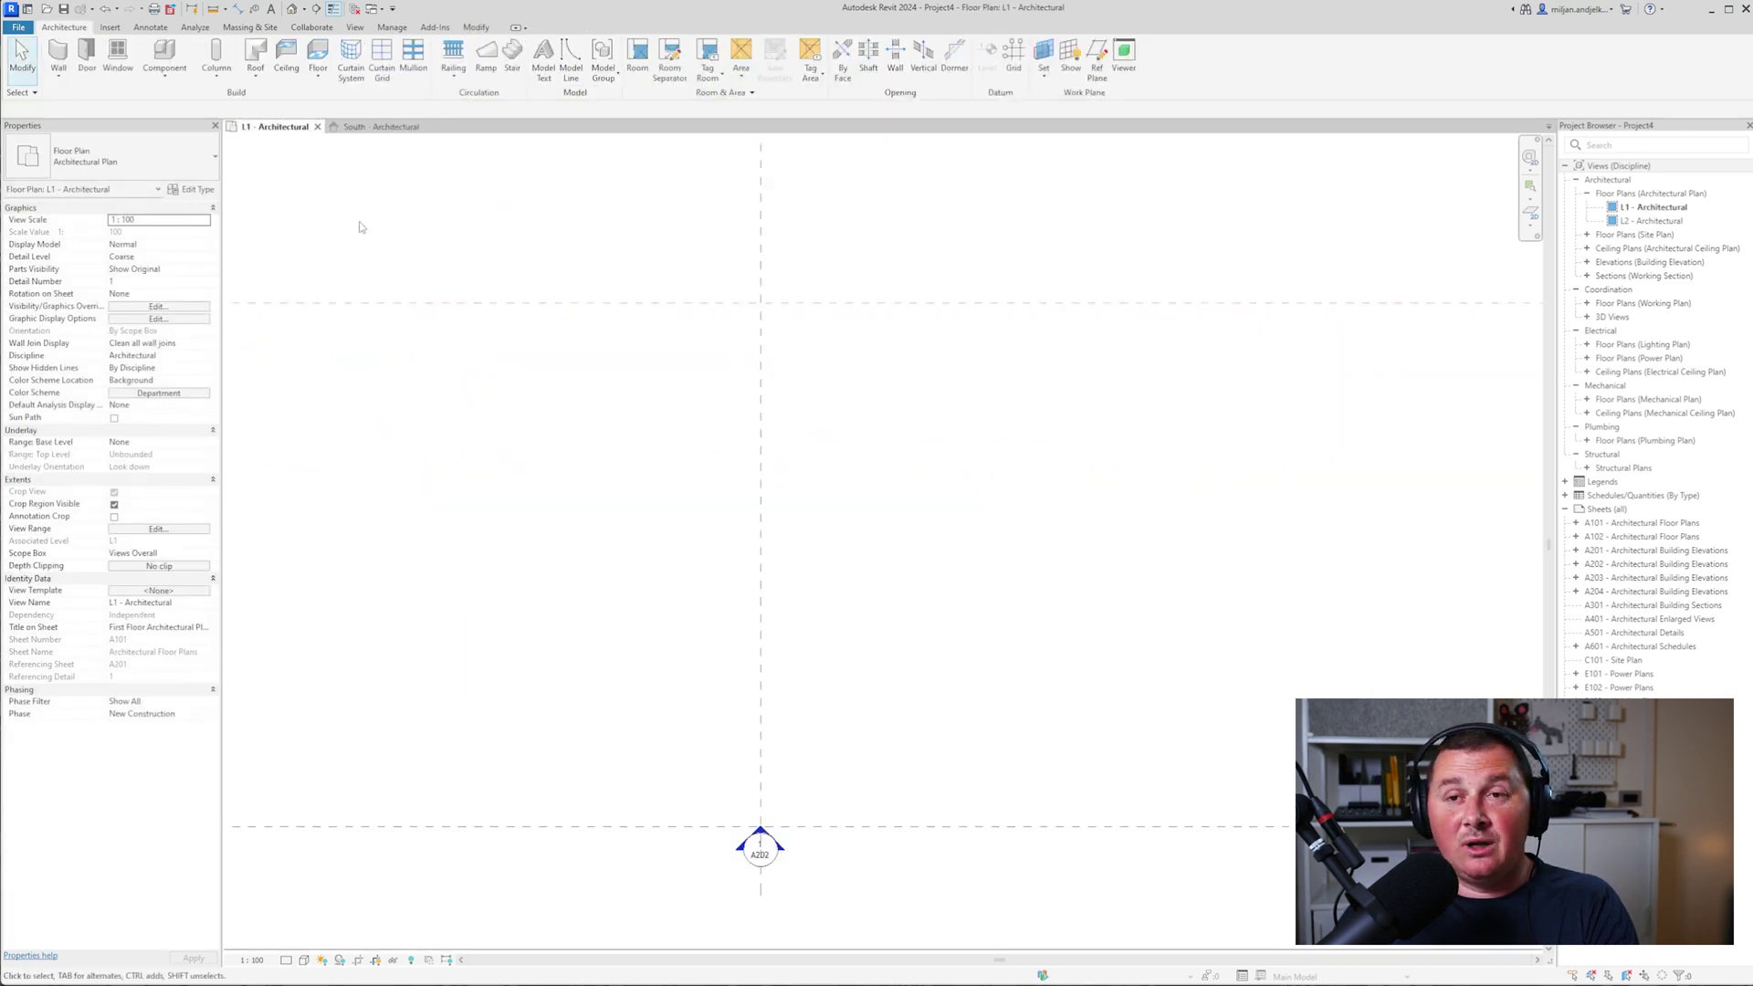
- Start an architectural wall with Top Constraint Up to level L5 and Finish Face: Exterior location line
click(59, 73)
click(71, 102)
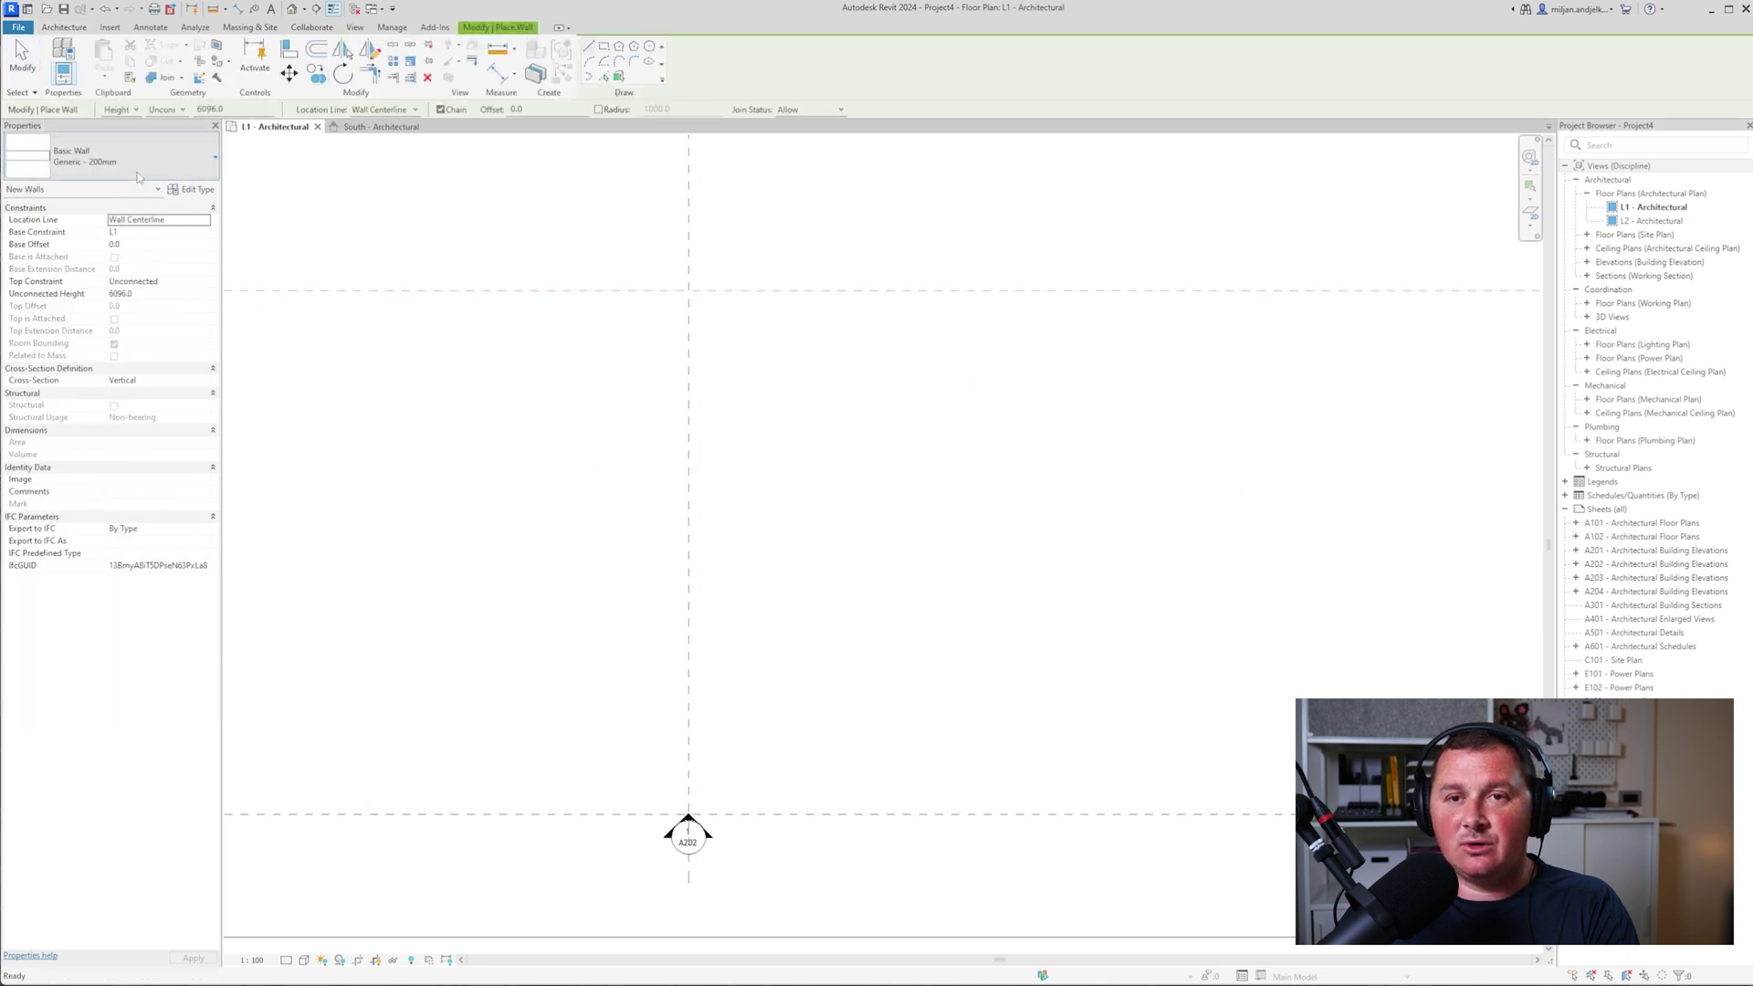
click(203, 281)
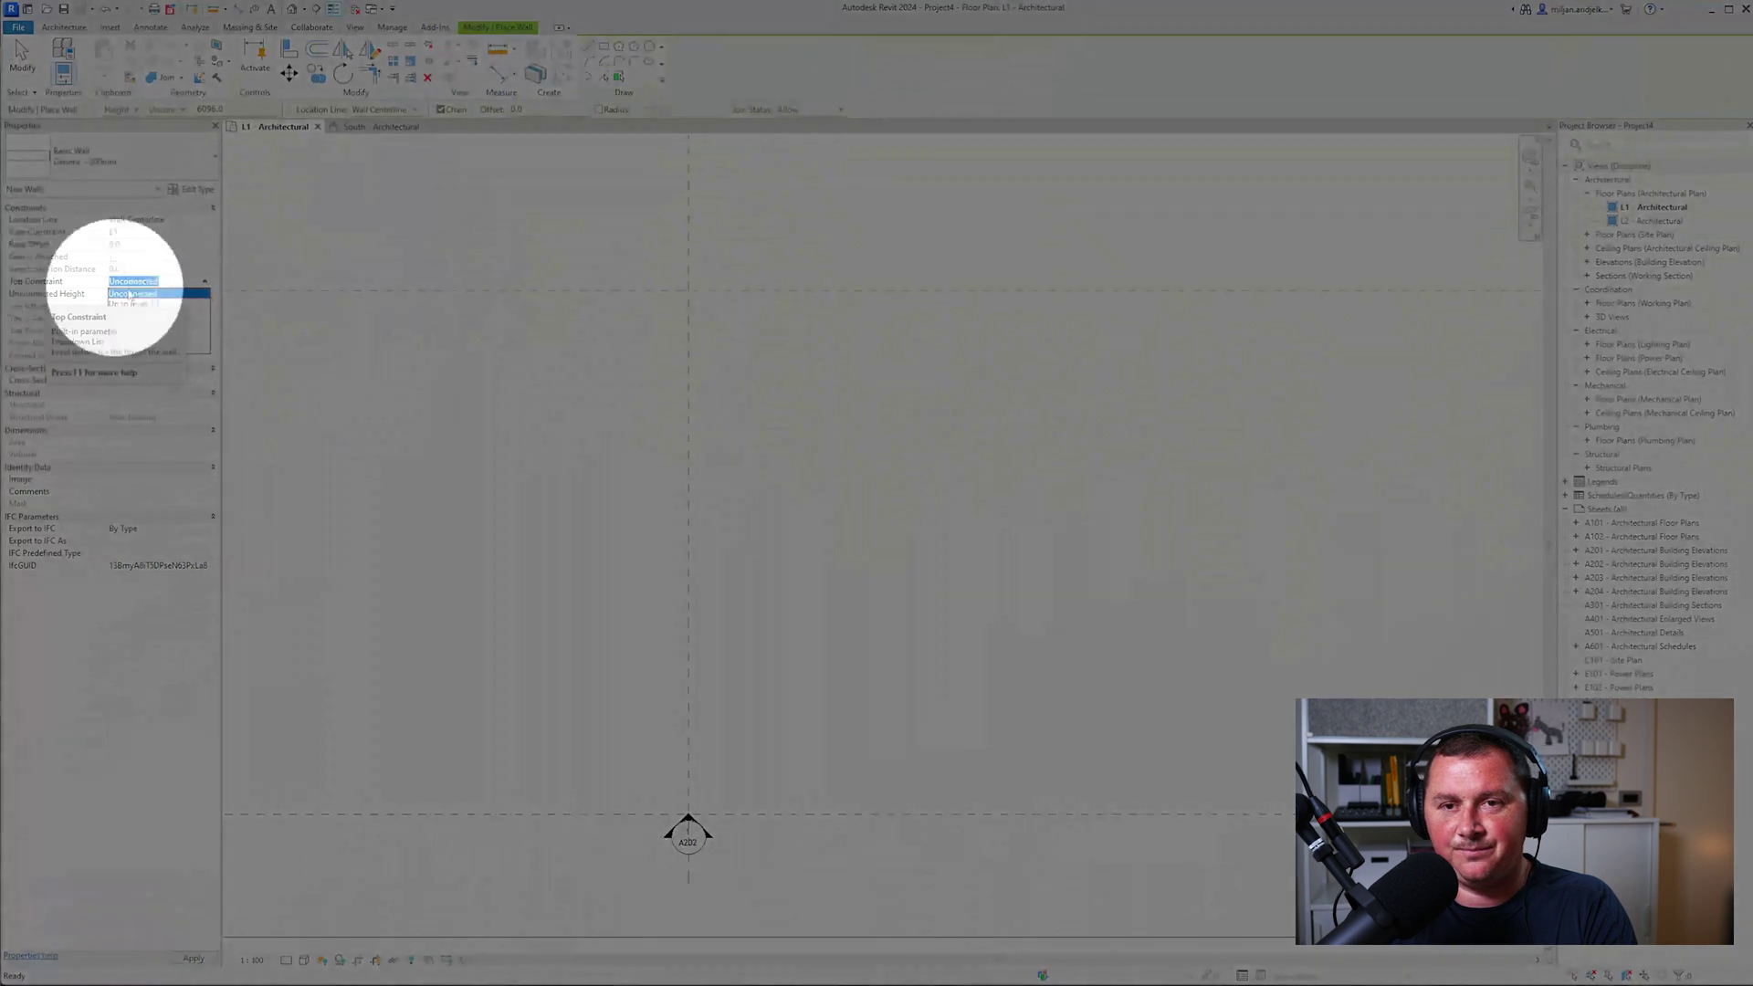
click(137, 344)
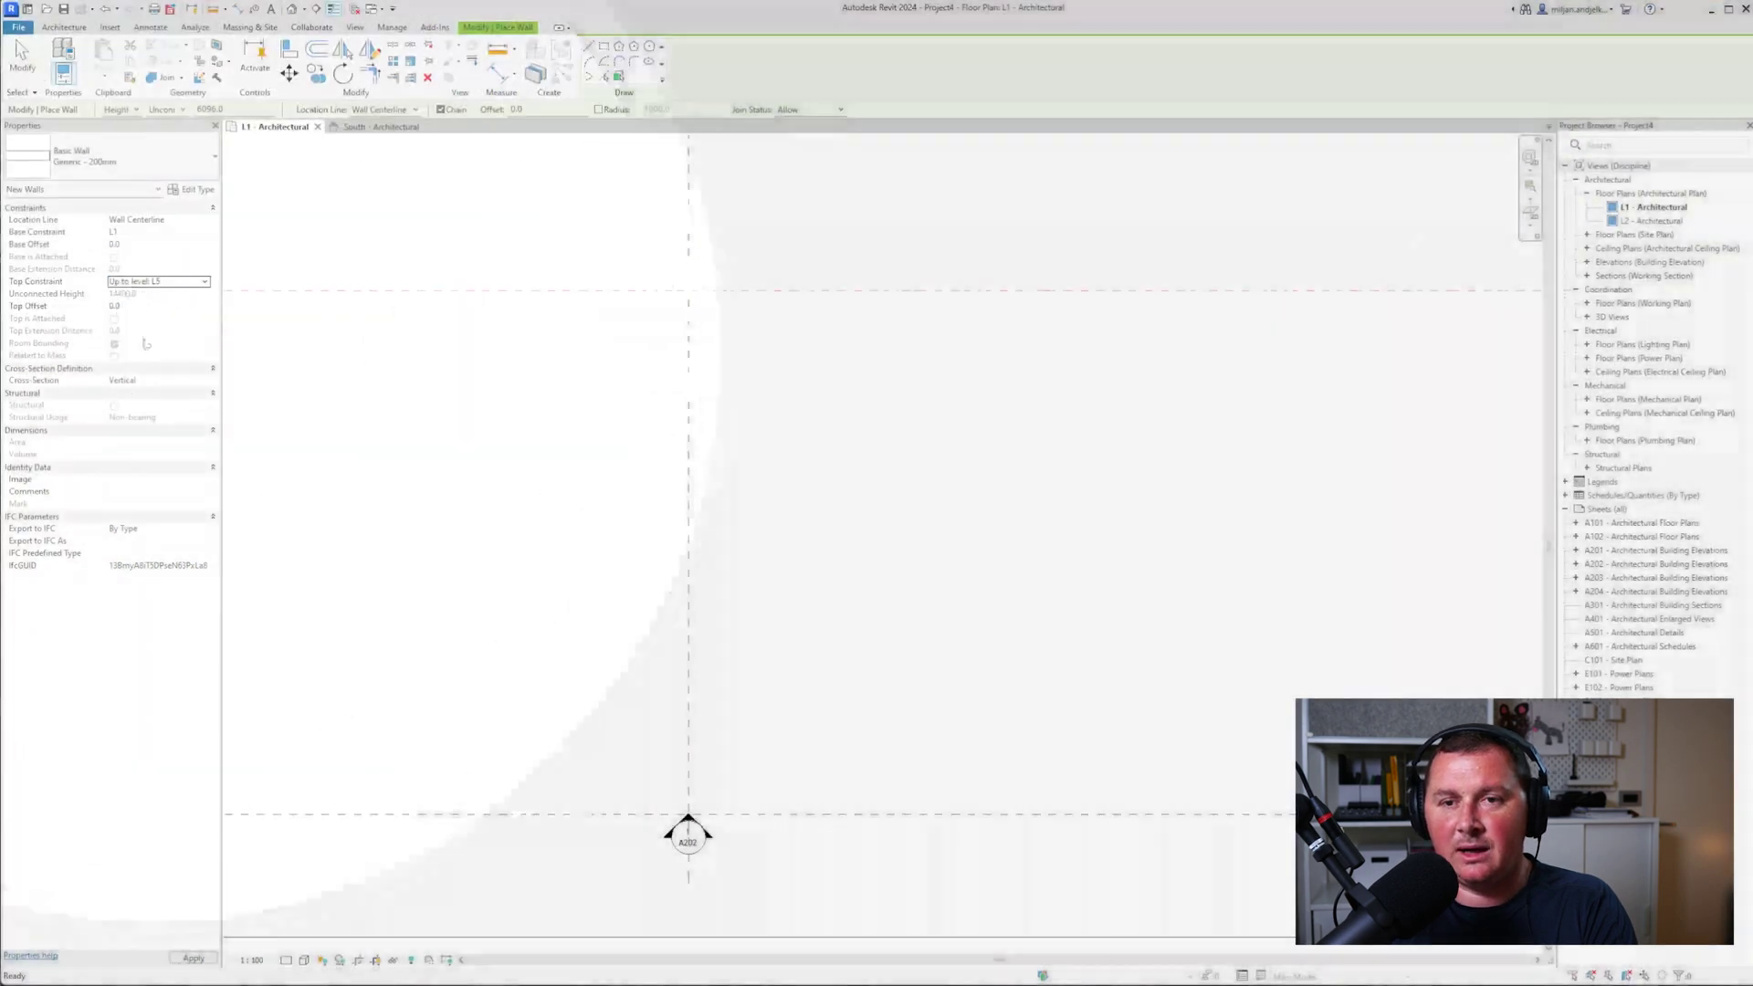
click(384, 109)
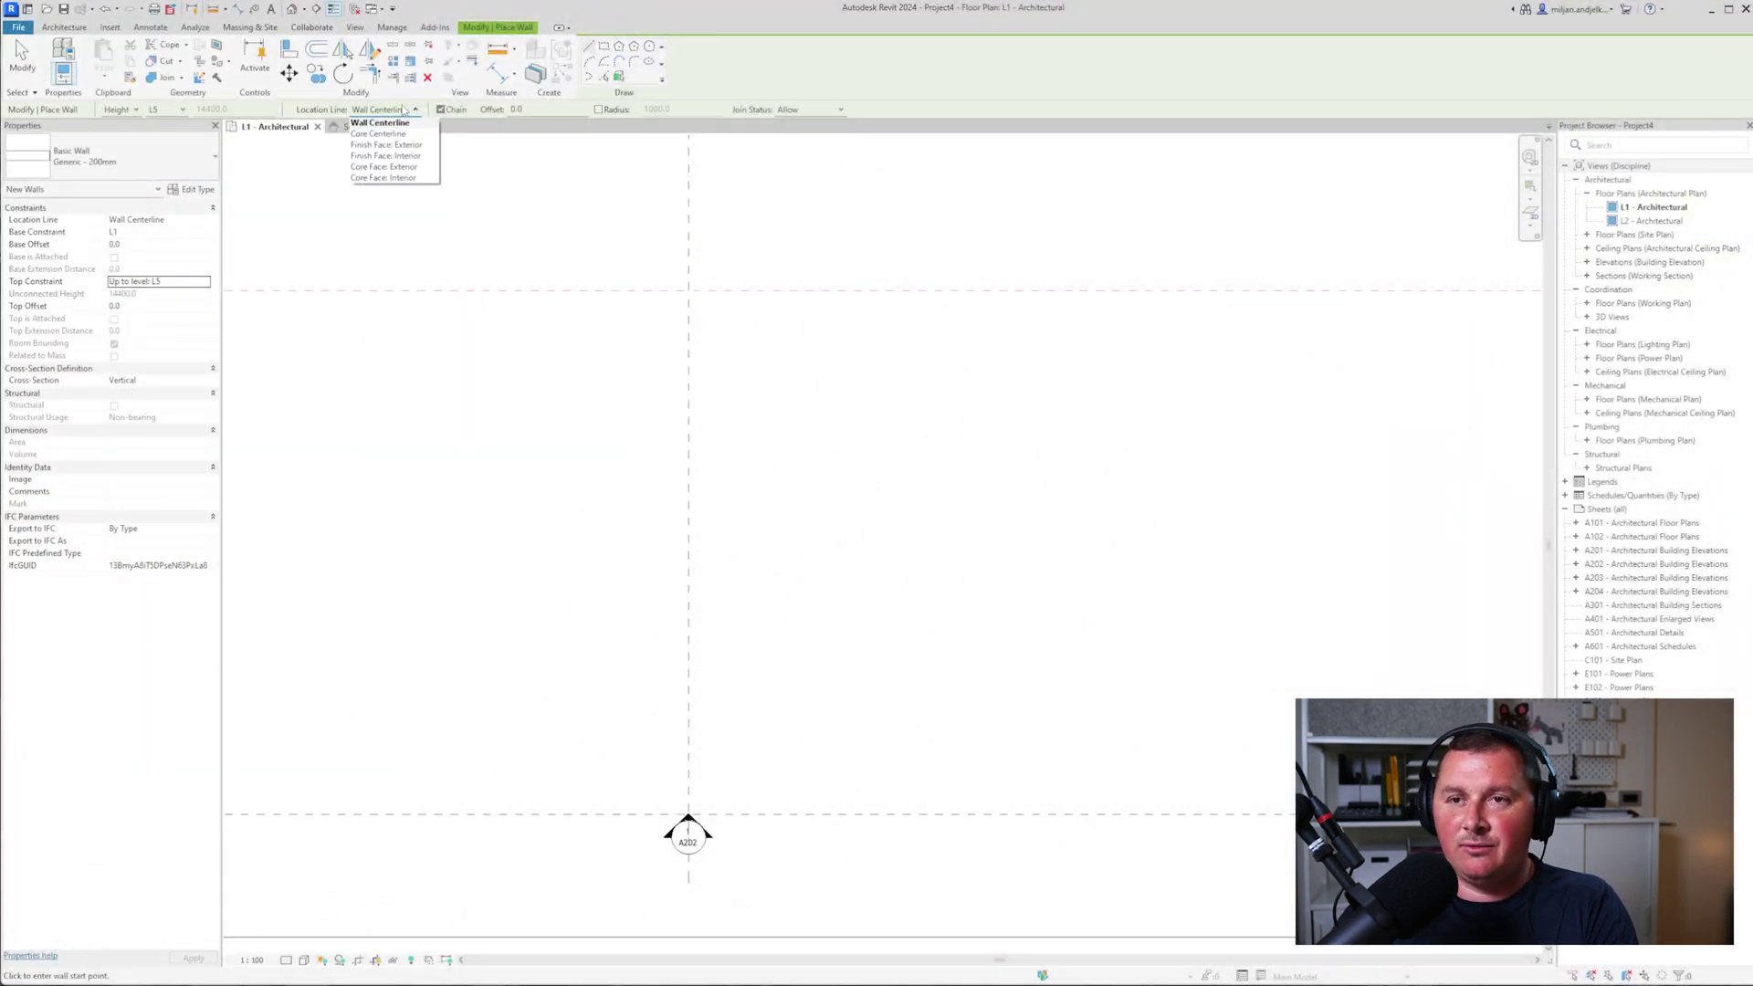
click(399, 146)
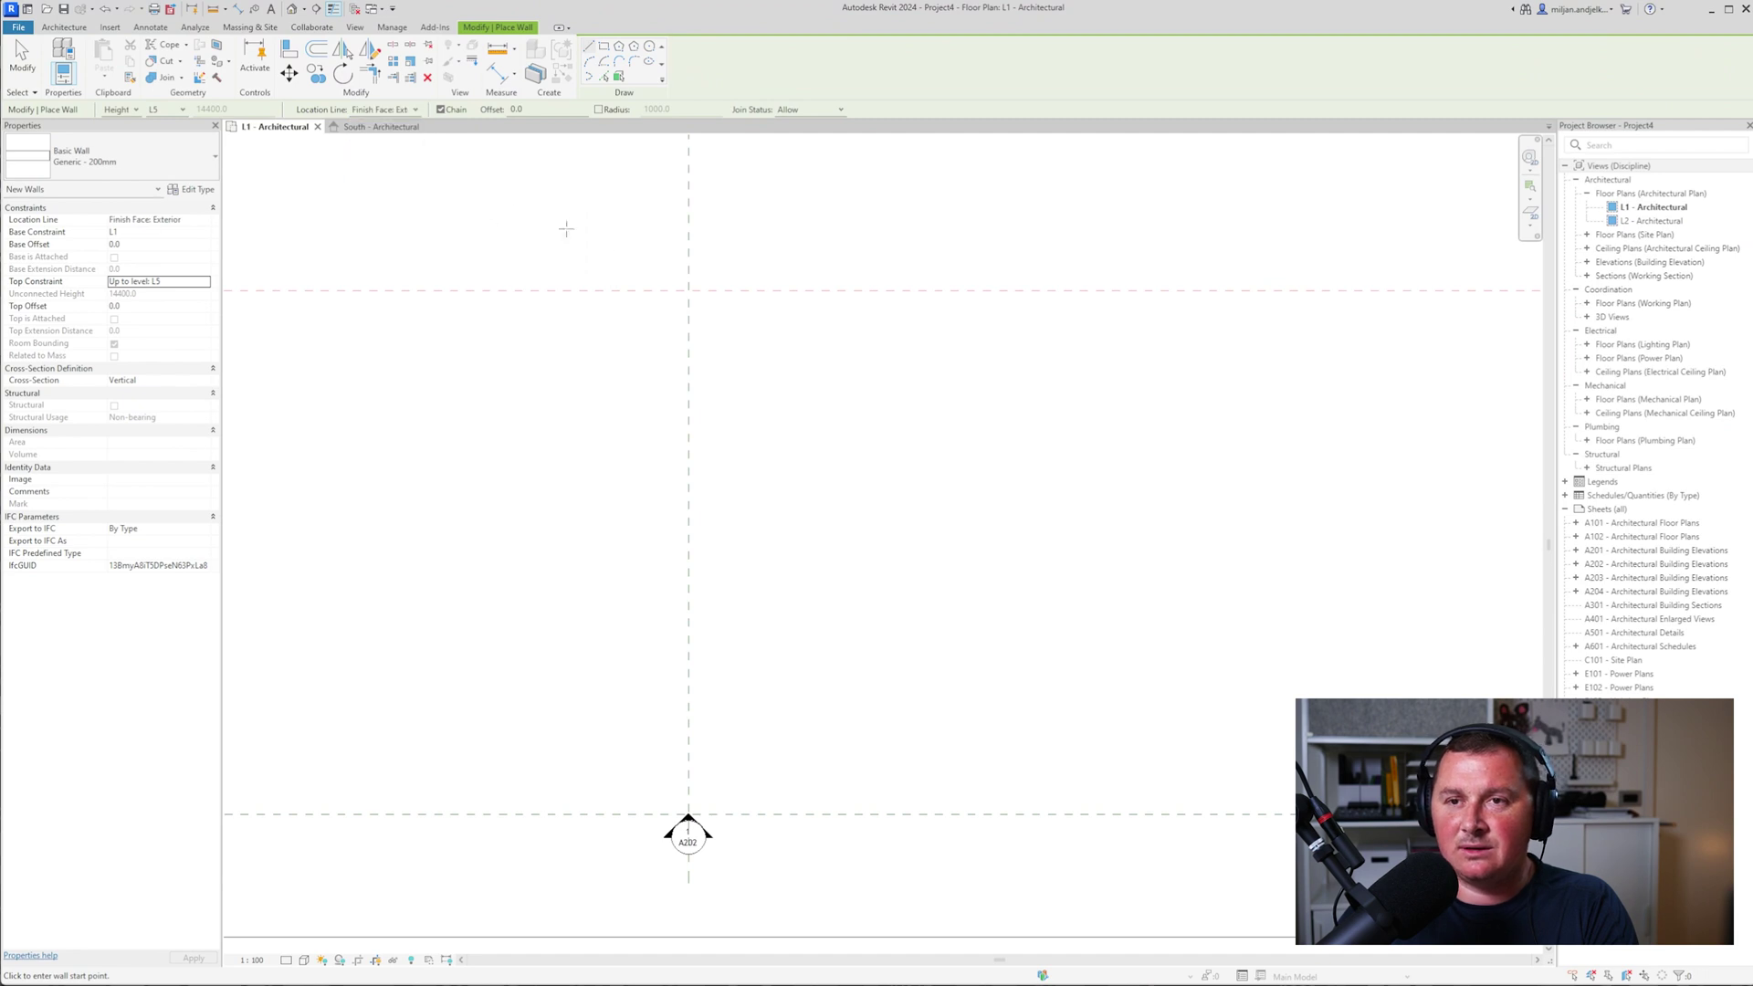
- Draw the wall 20000 long from the section line midpoint
click(688, 291)
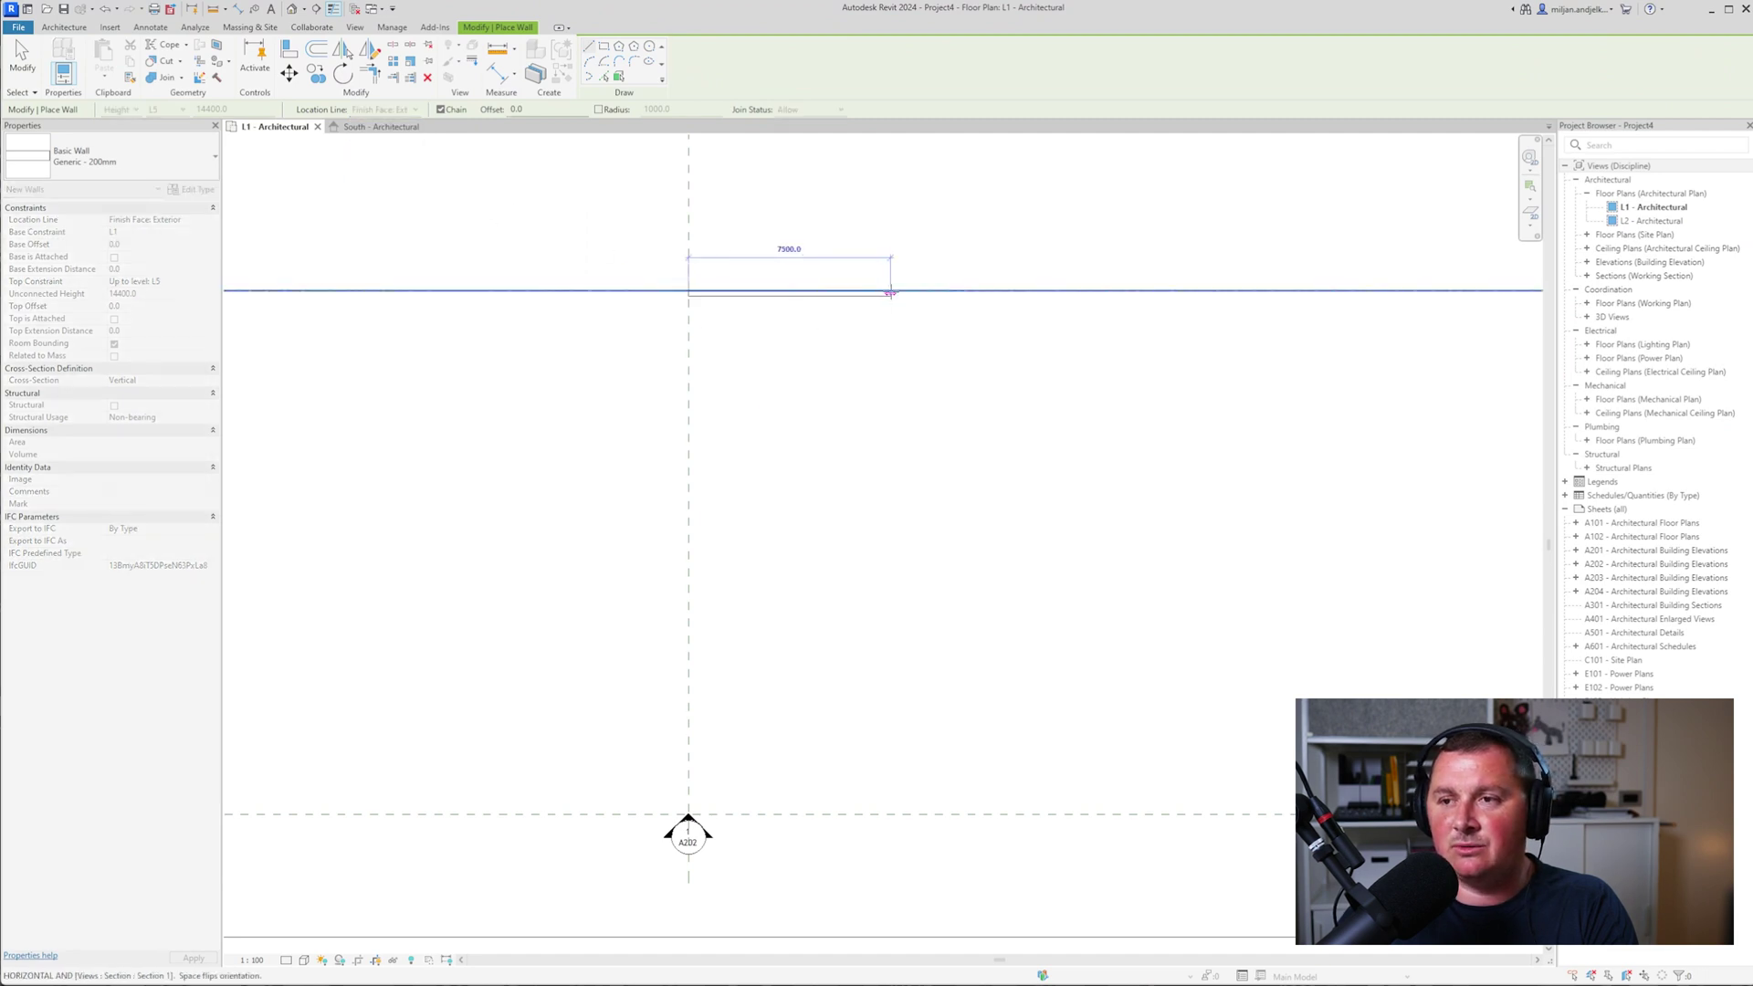
scroll(891, 291, up, 1)
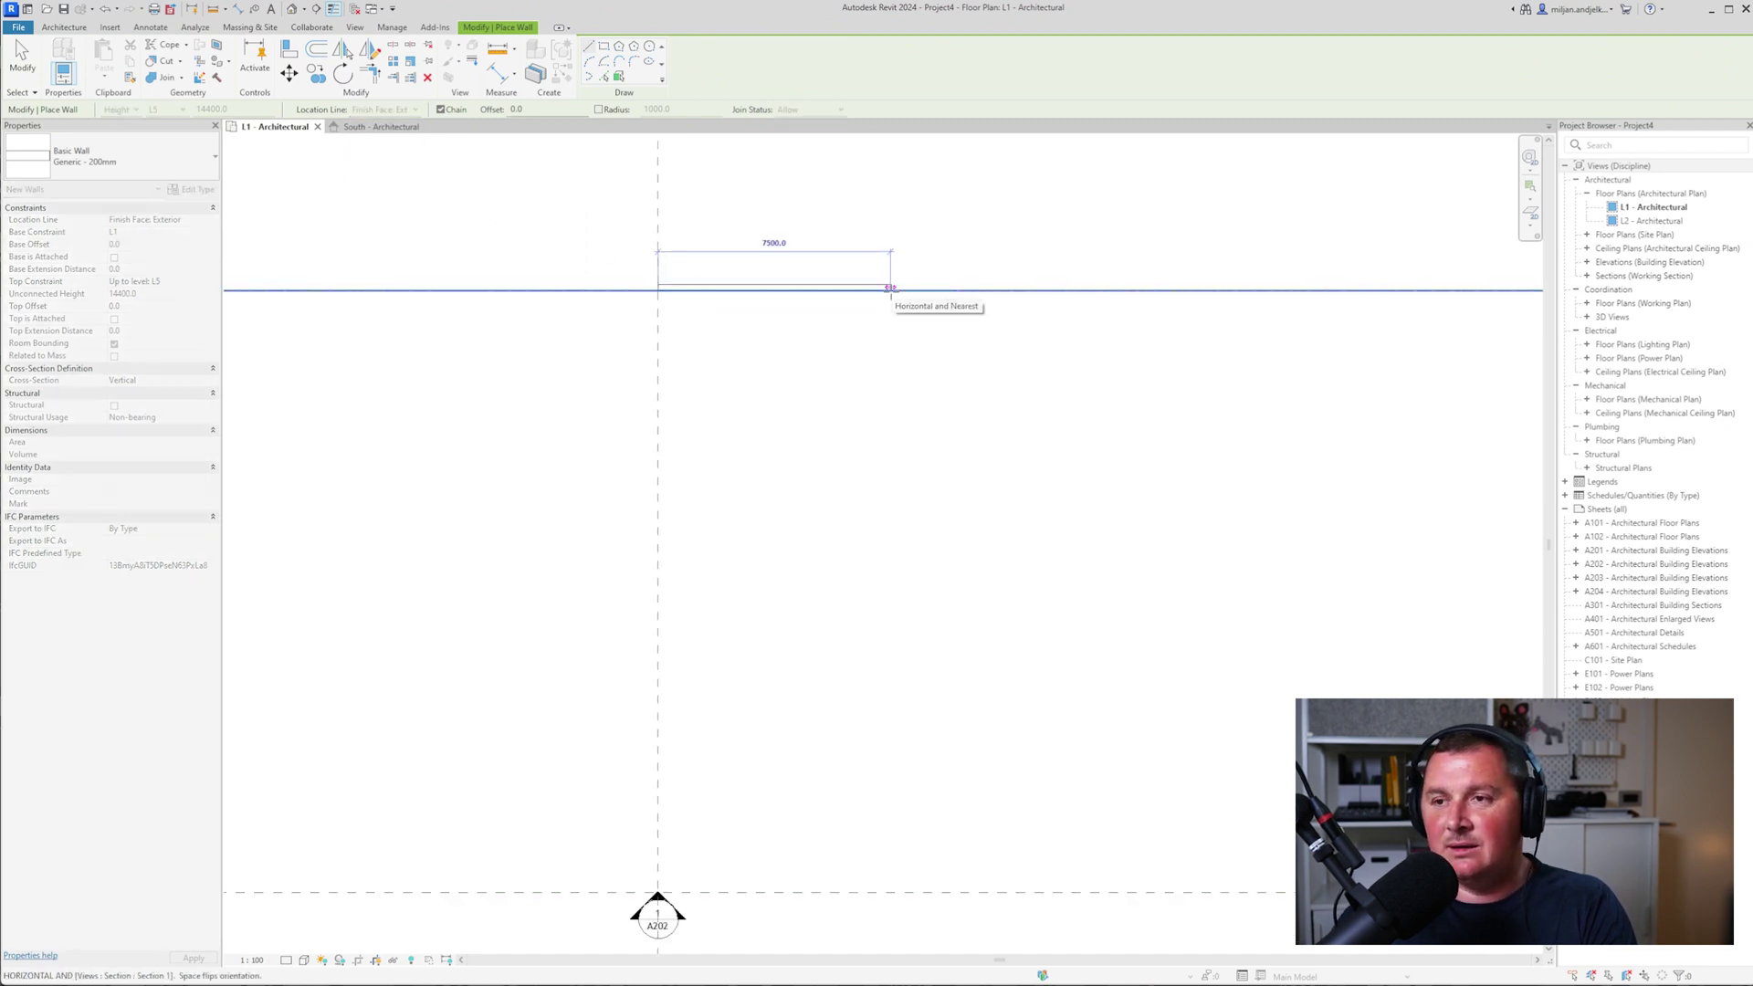
text(200)
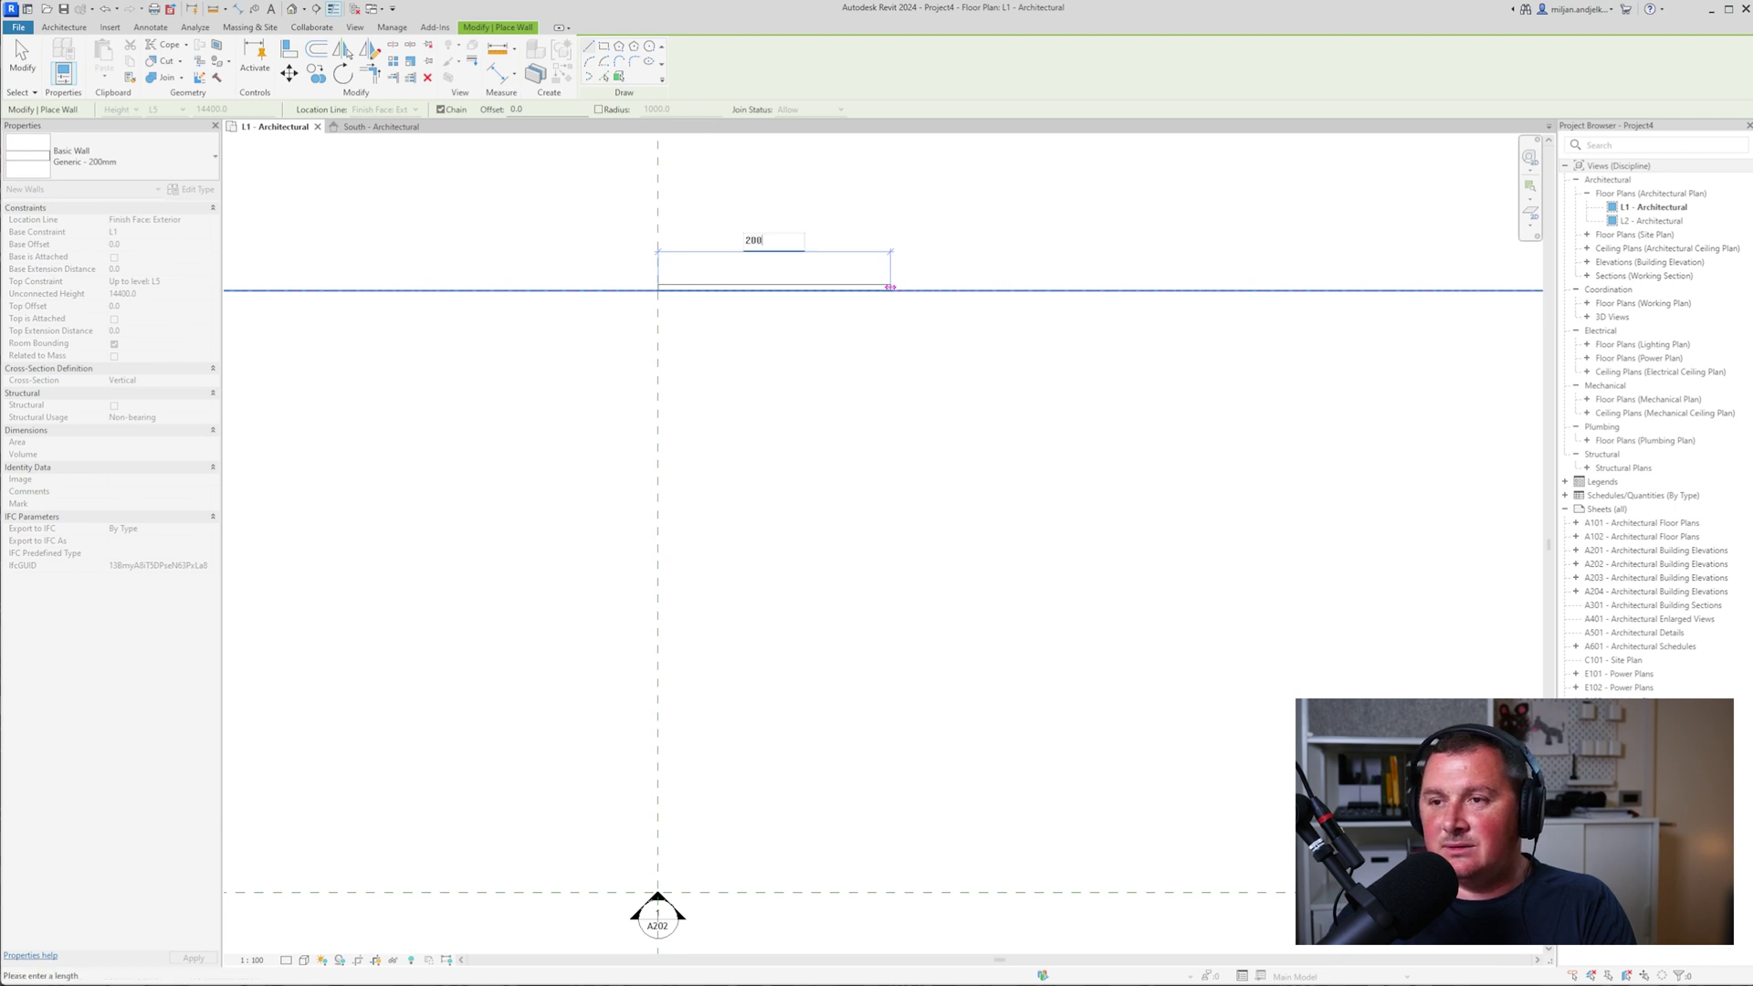
key(Return)
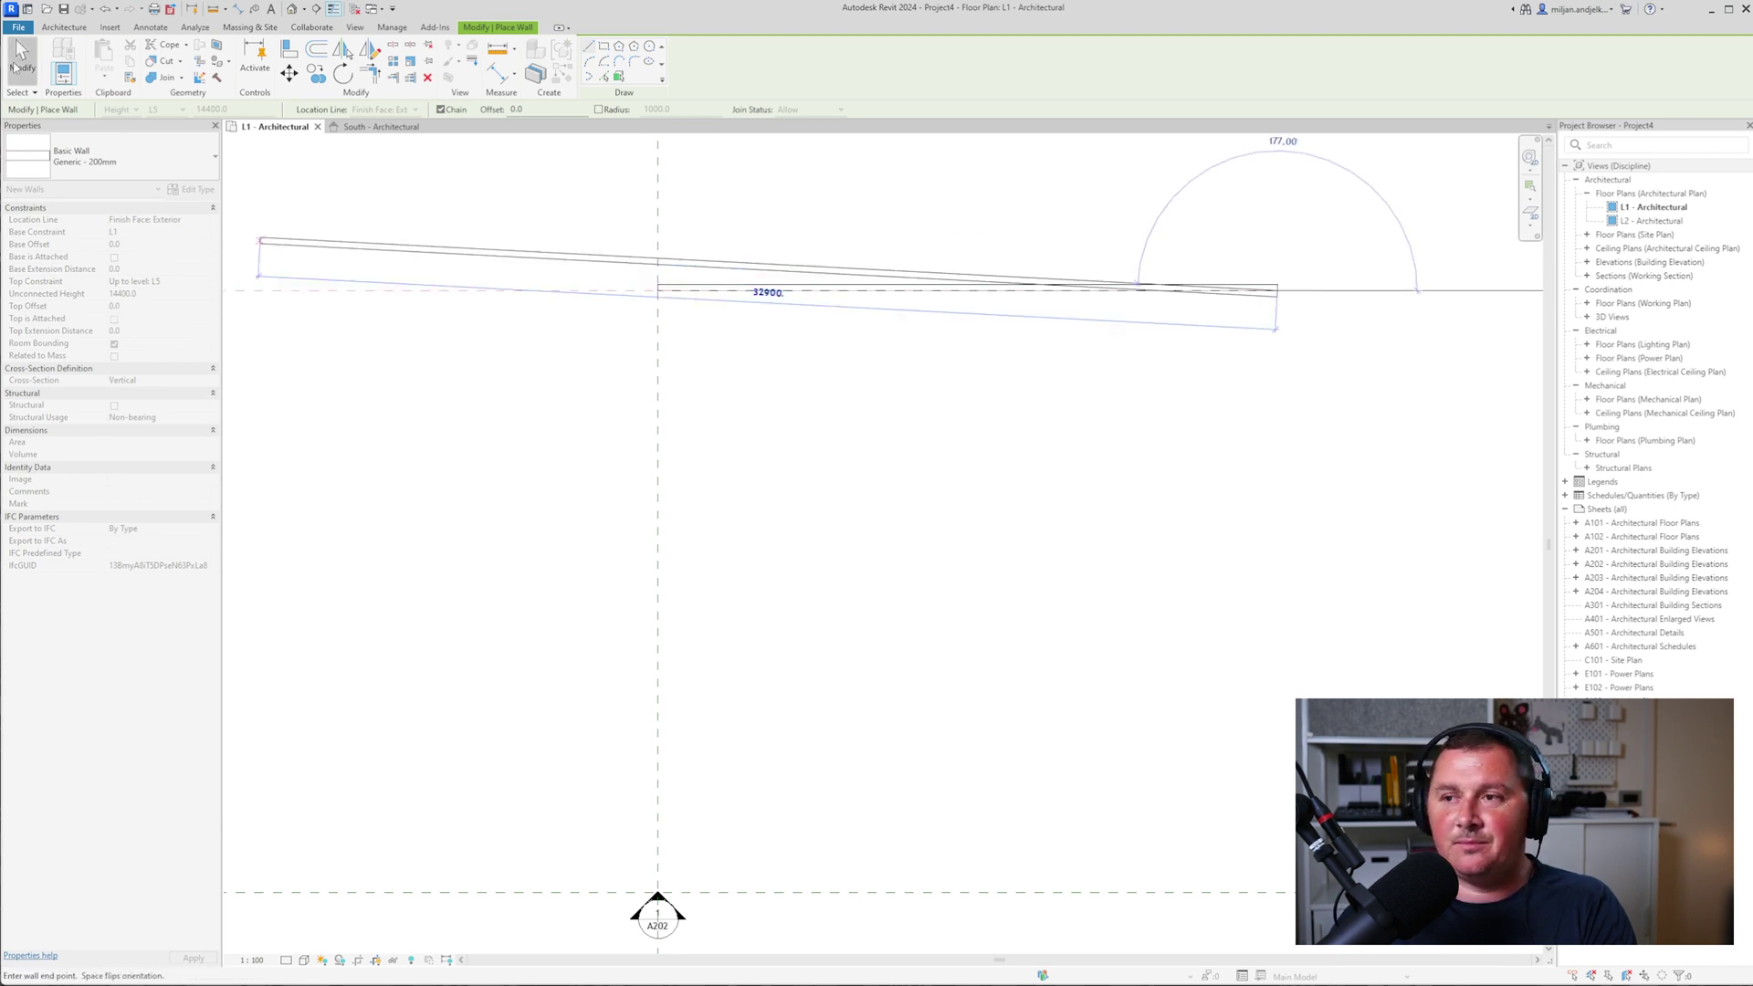
key(Escape)
key(Escape)
middle_drag(662, 427, 521, 398)
- Capture a region of the reference photo, then hide the photo viewer
drag(432, 211, 1340, 788)
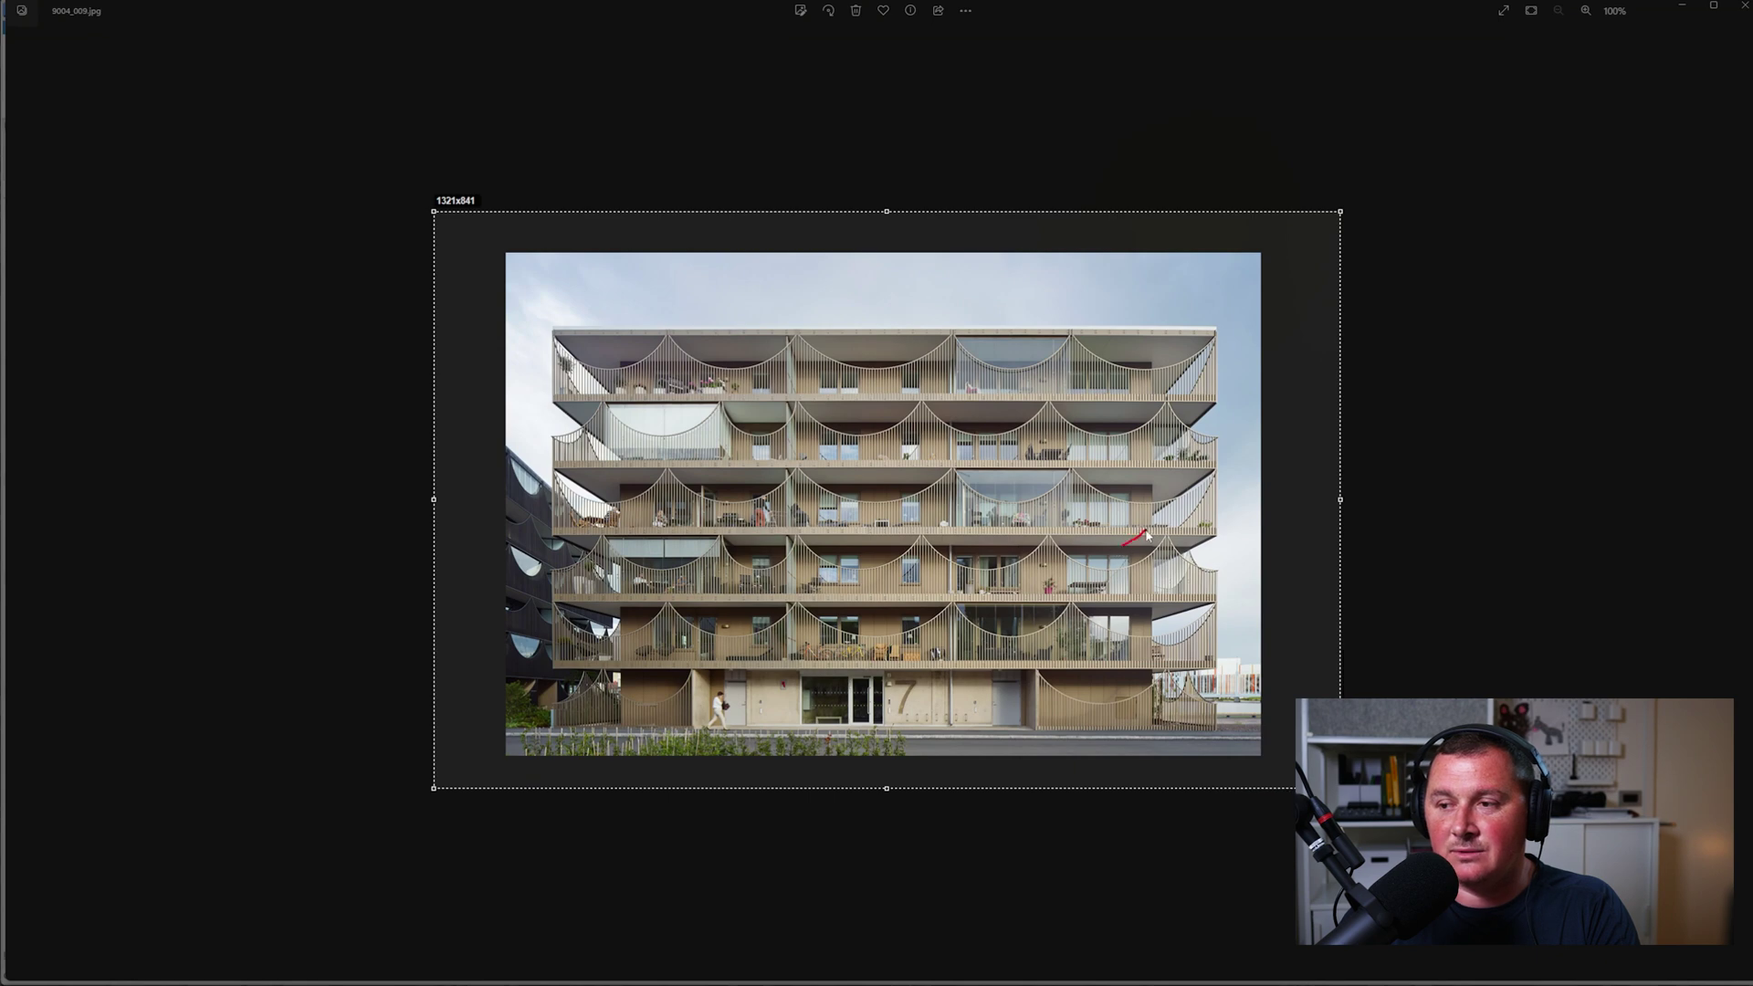
key(ctrl+c)
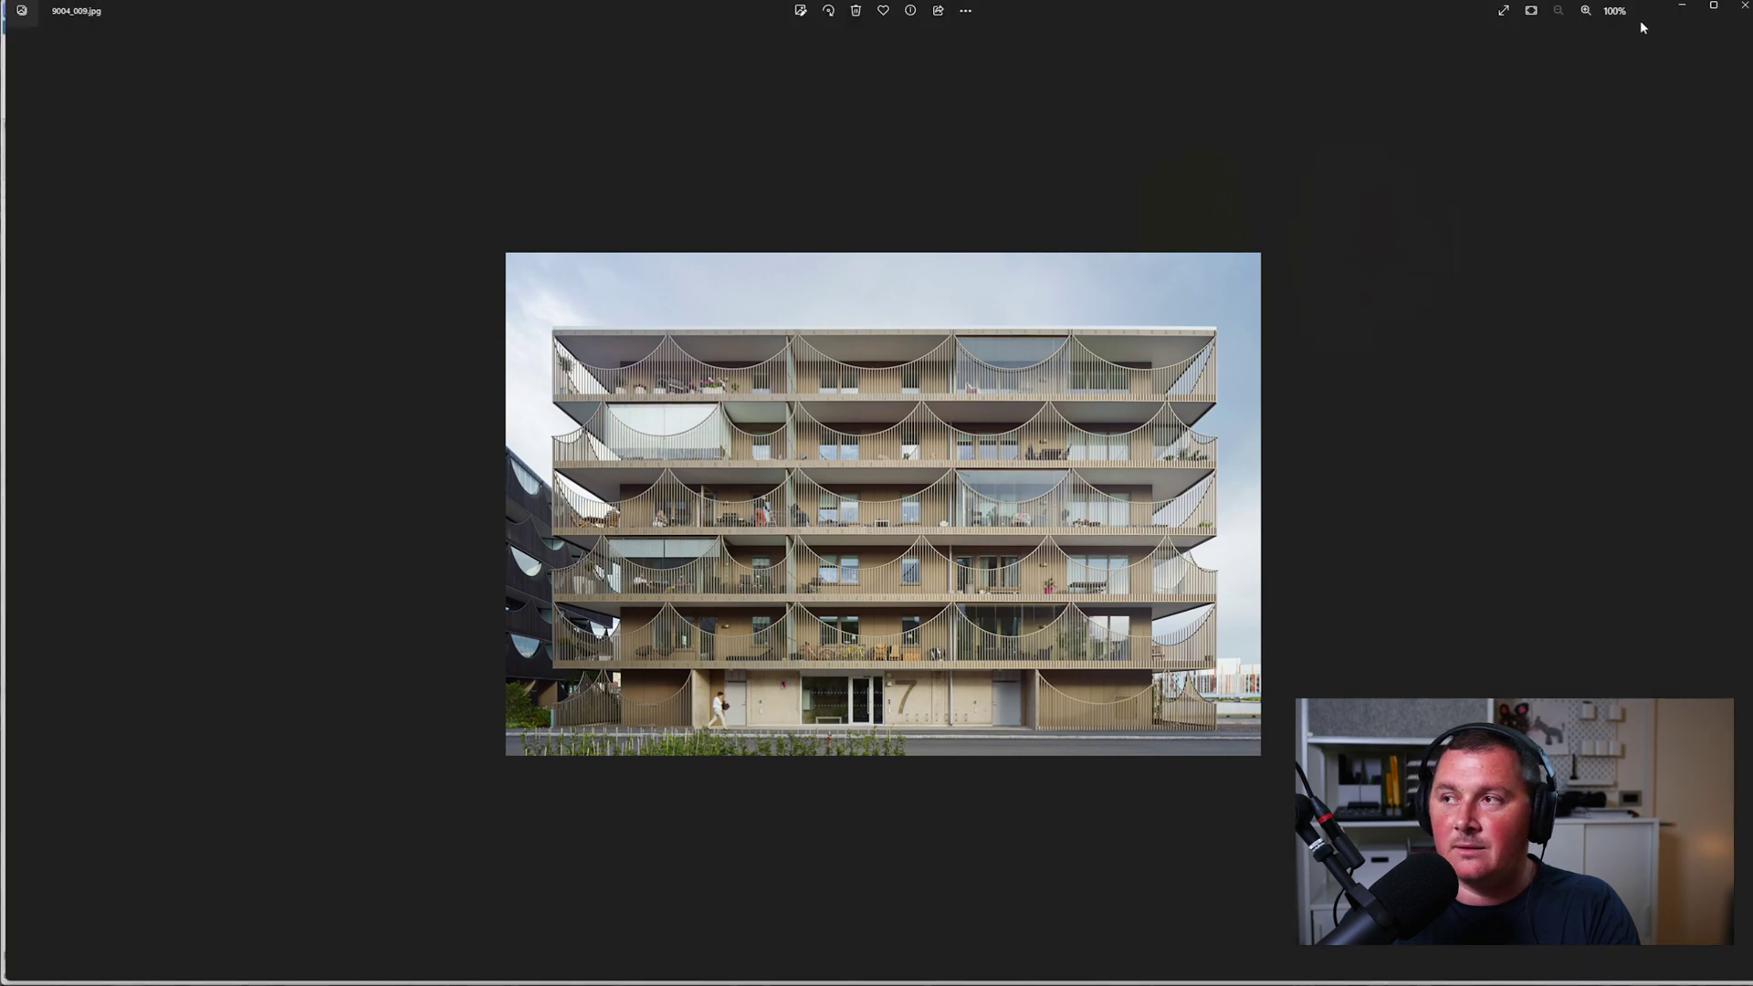
click(1682, 6)
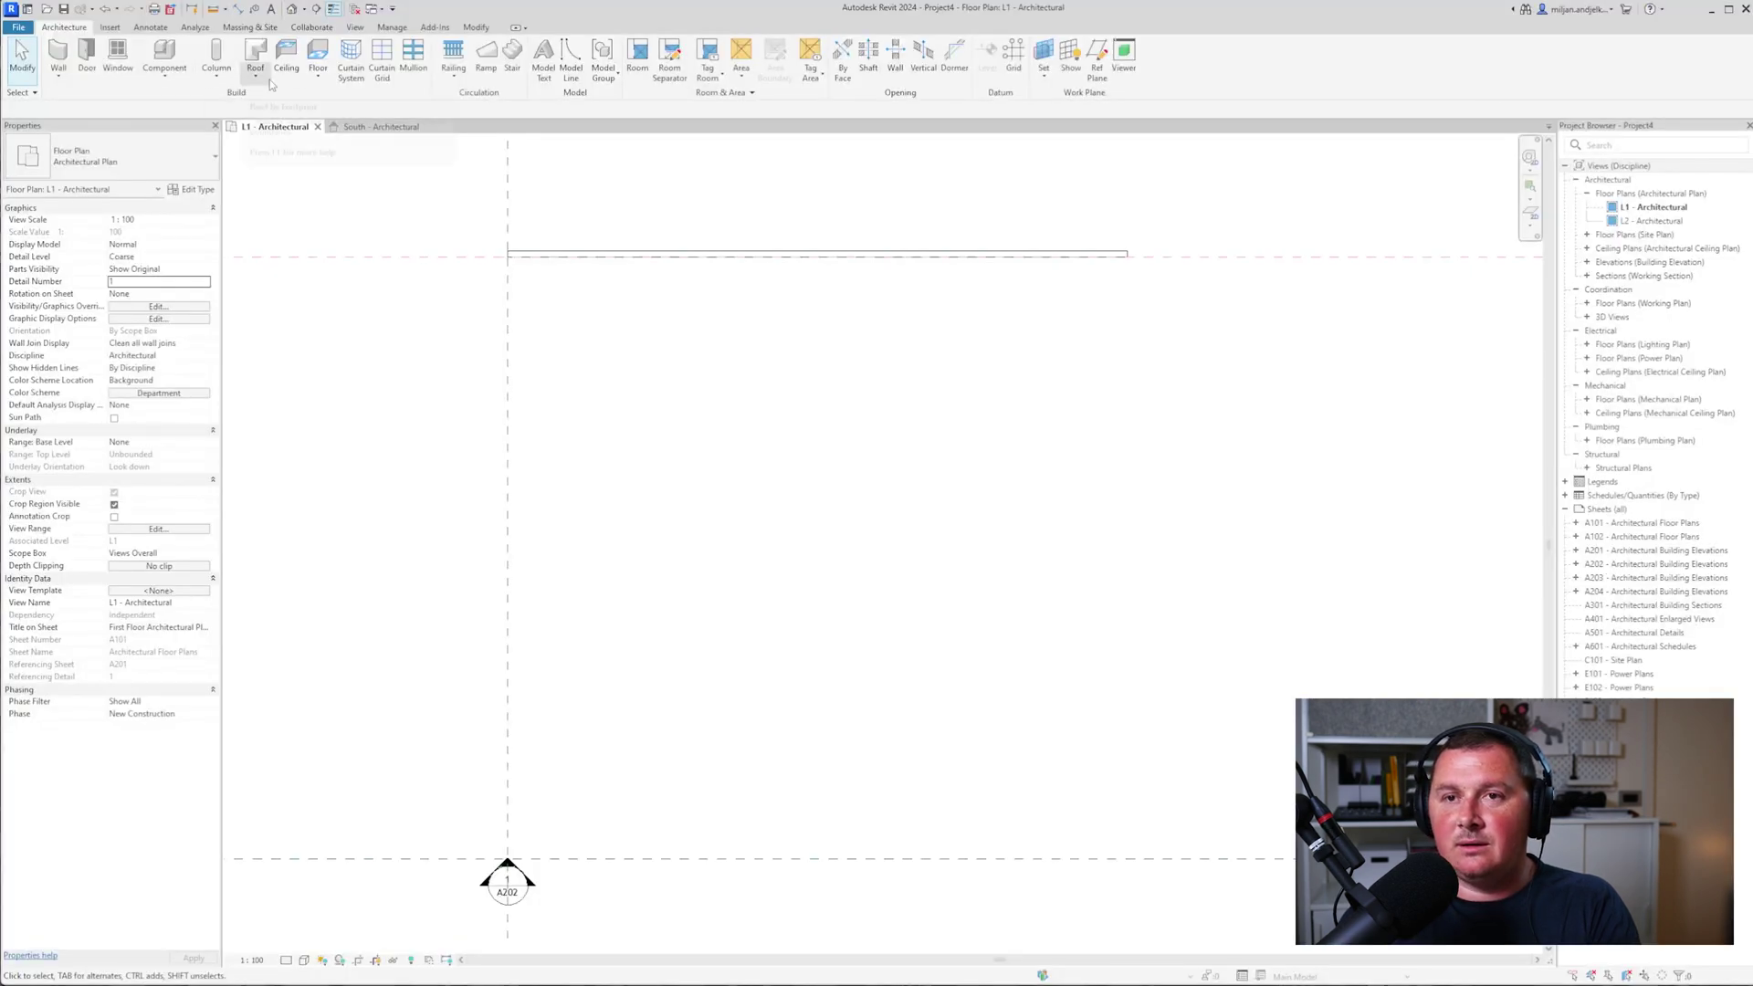
- Sketch a floor boundary by picking the wall and adding a line offset 3000 from it
click(318, 77)
click(338, 112)
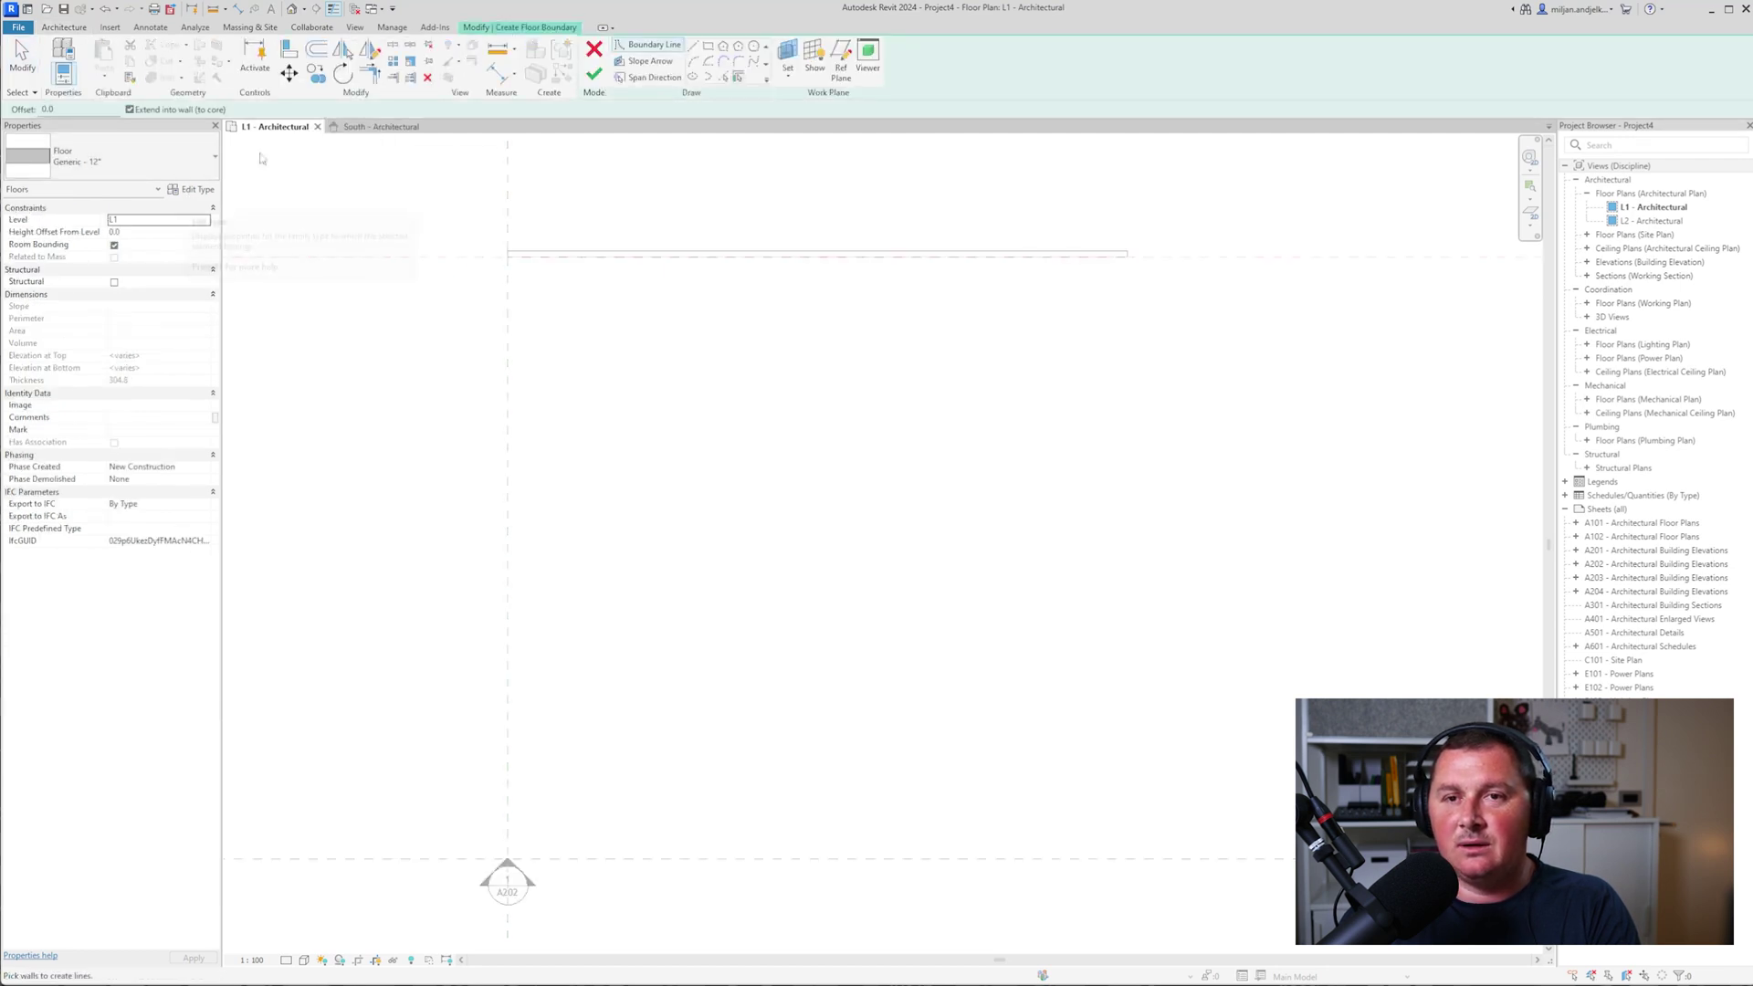
click(725, 77)
click(567, 264)
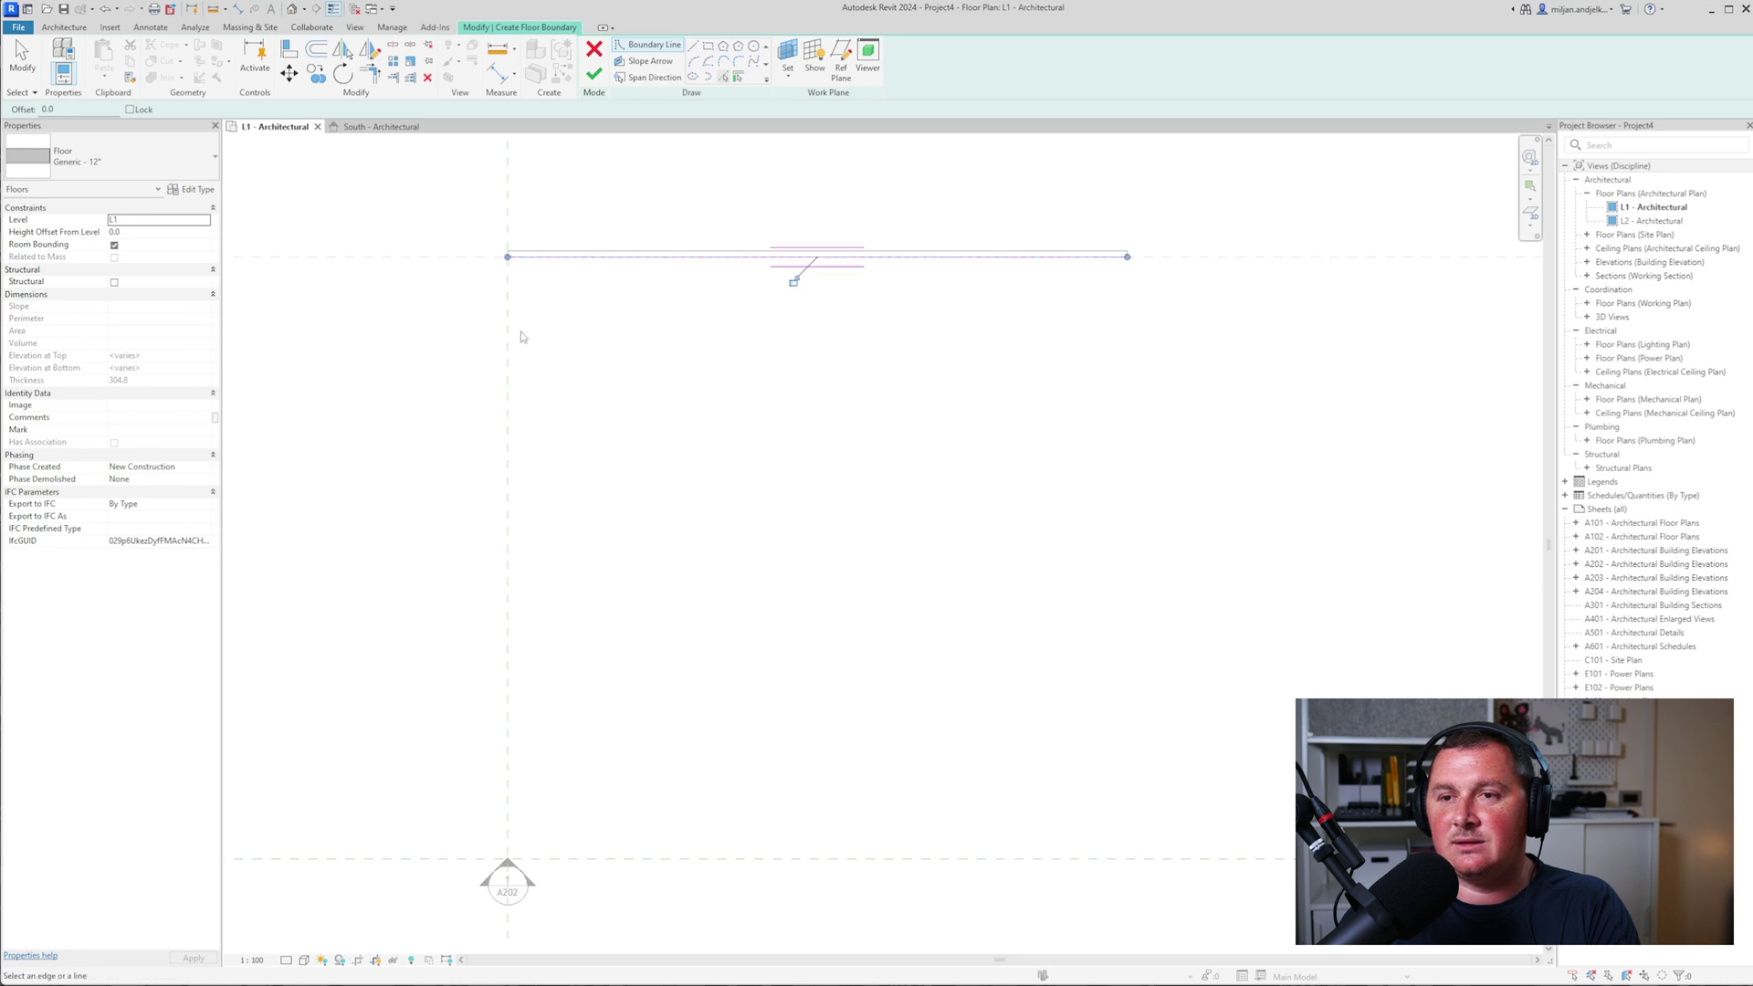
scroll(1138, 271, up, 3)
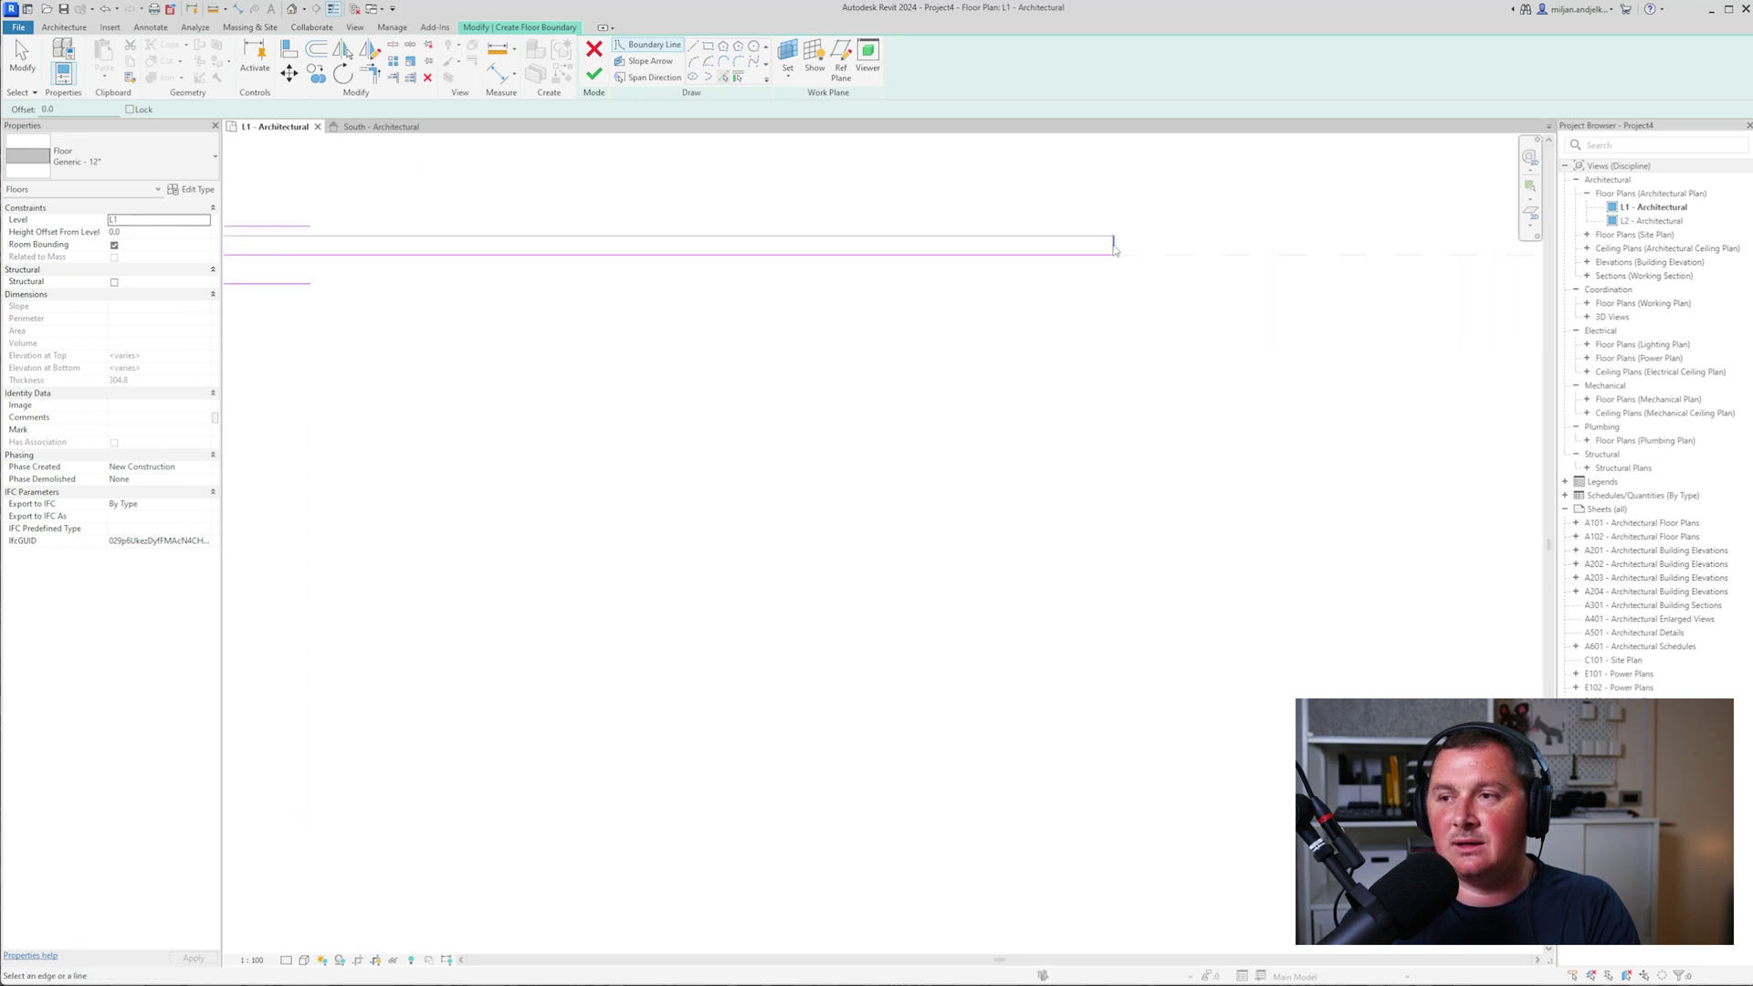
scroll(1114, 244, down, 3)
double_click(46, 109)
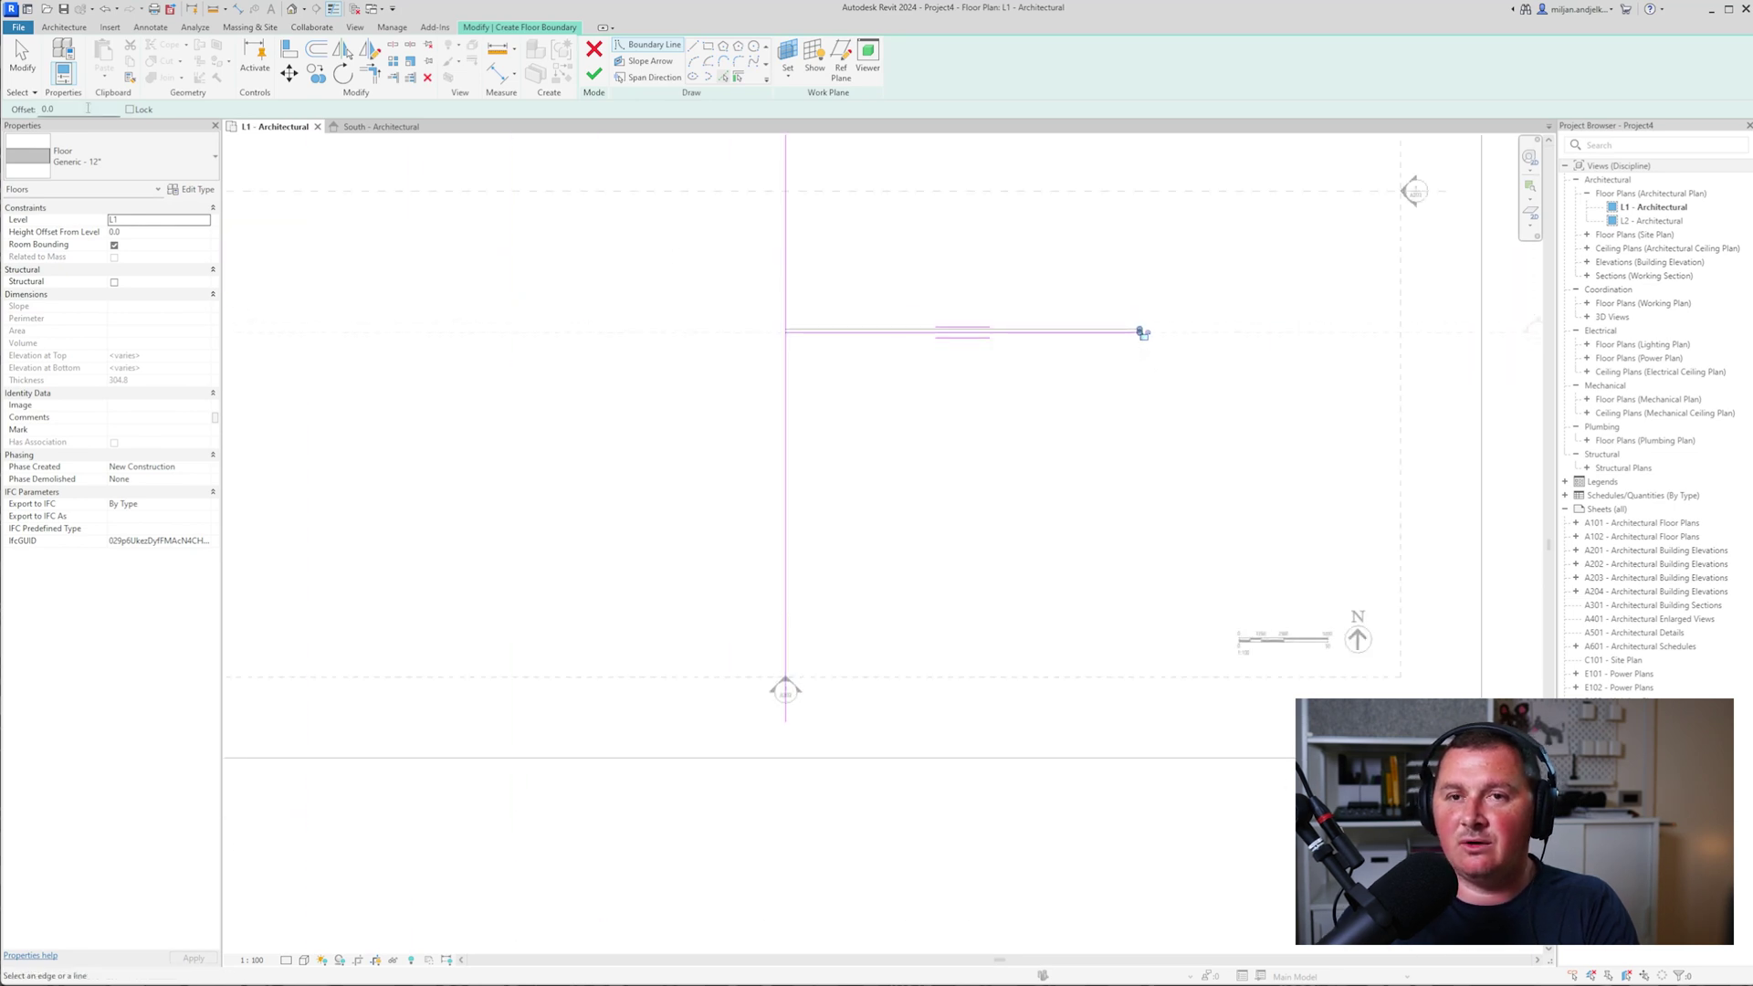
click(823, 340)
scroll(870, 389, up, 3)
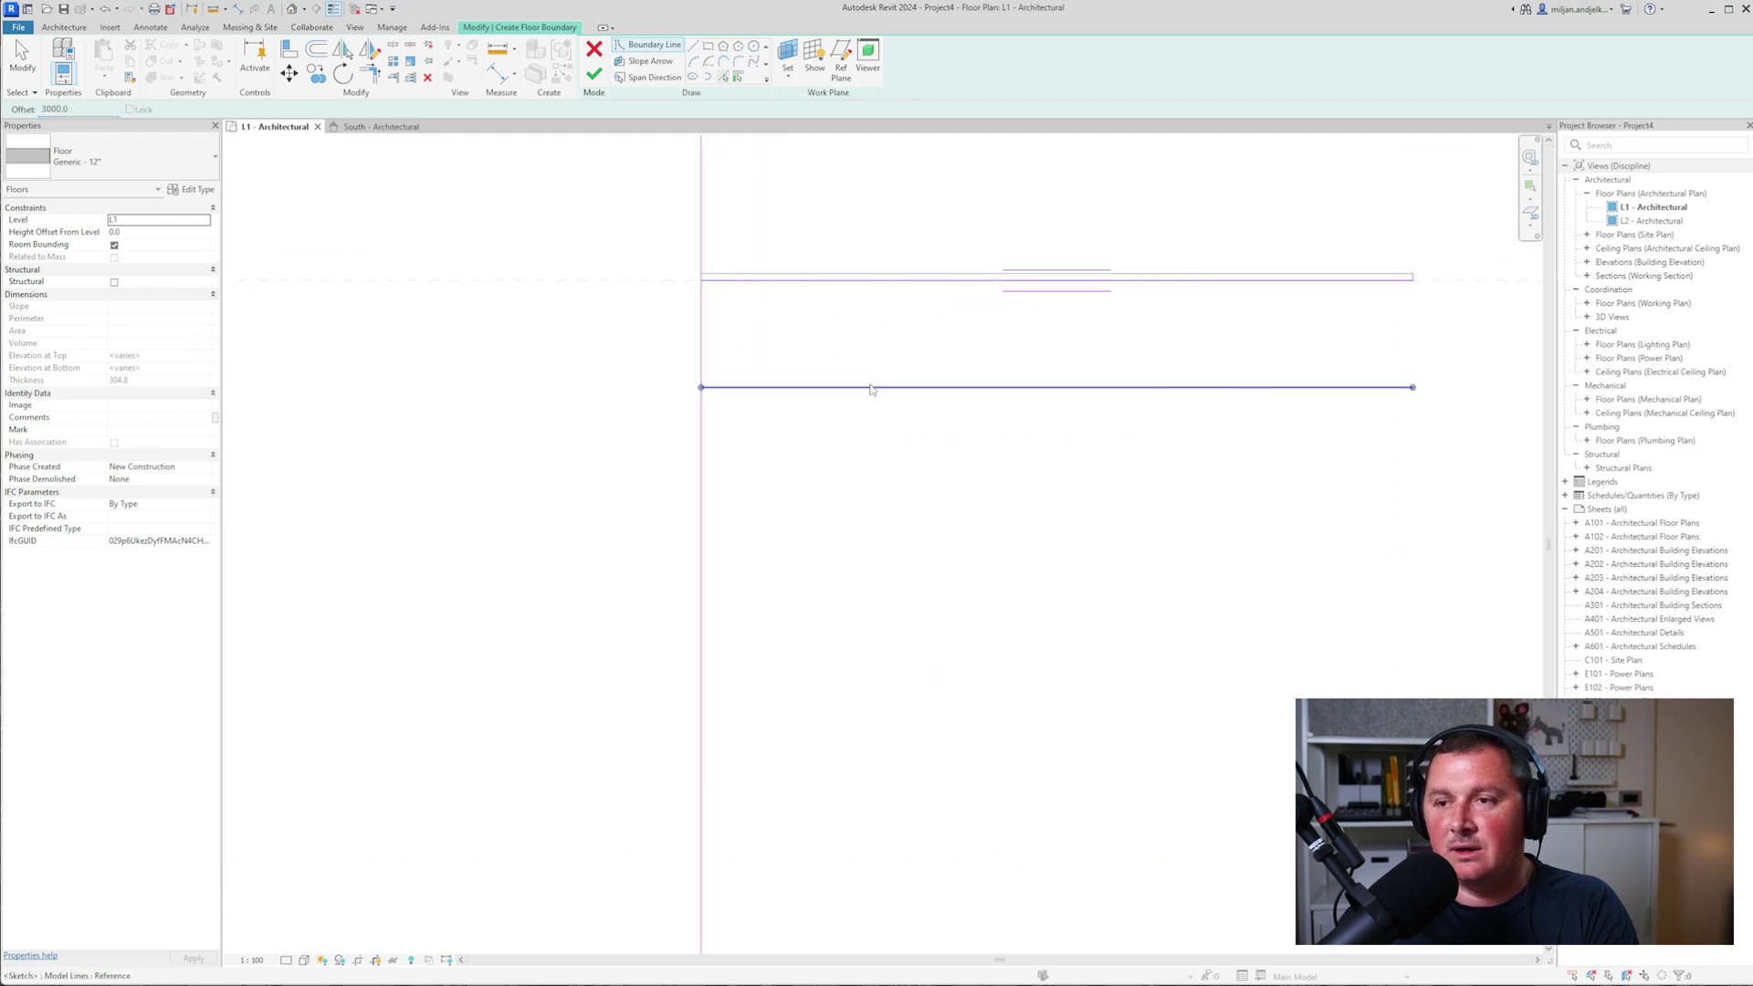
- Trim and extend the boundary lines into a closed rectangle, finish the floor, and view it in 3D
click(370, 74)
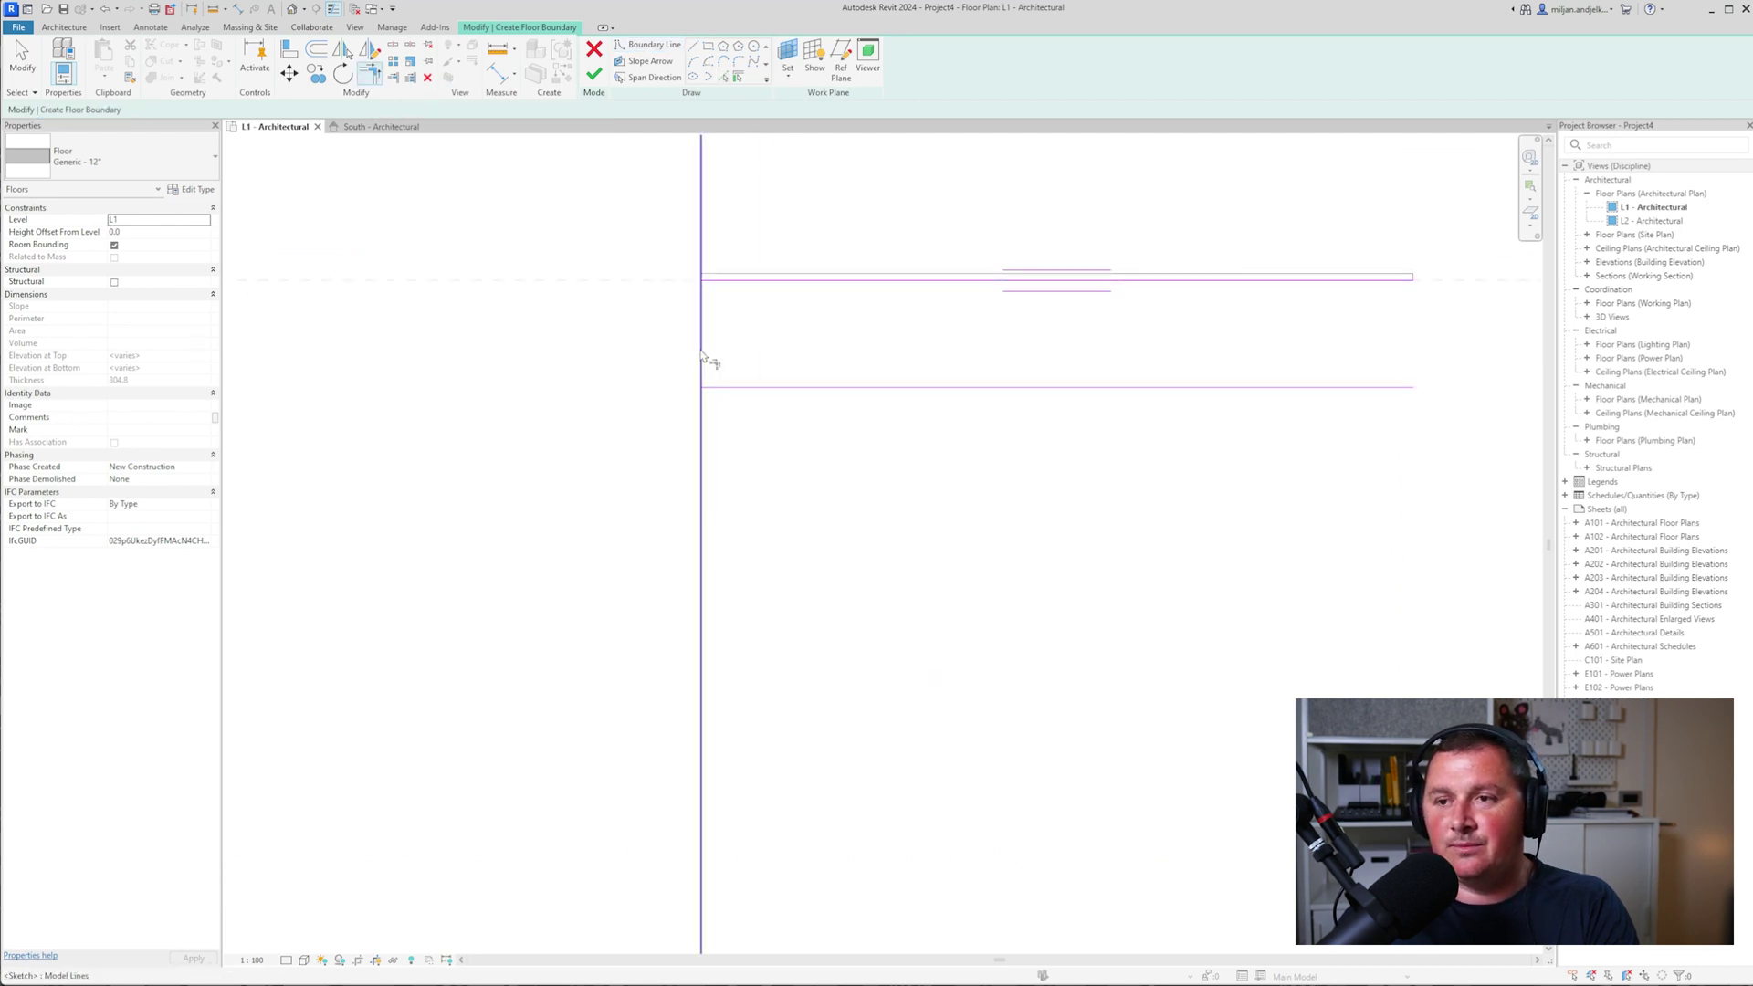
click(741, 388)
click(703, 361)
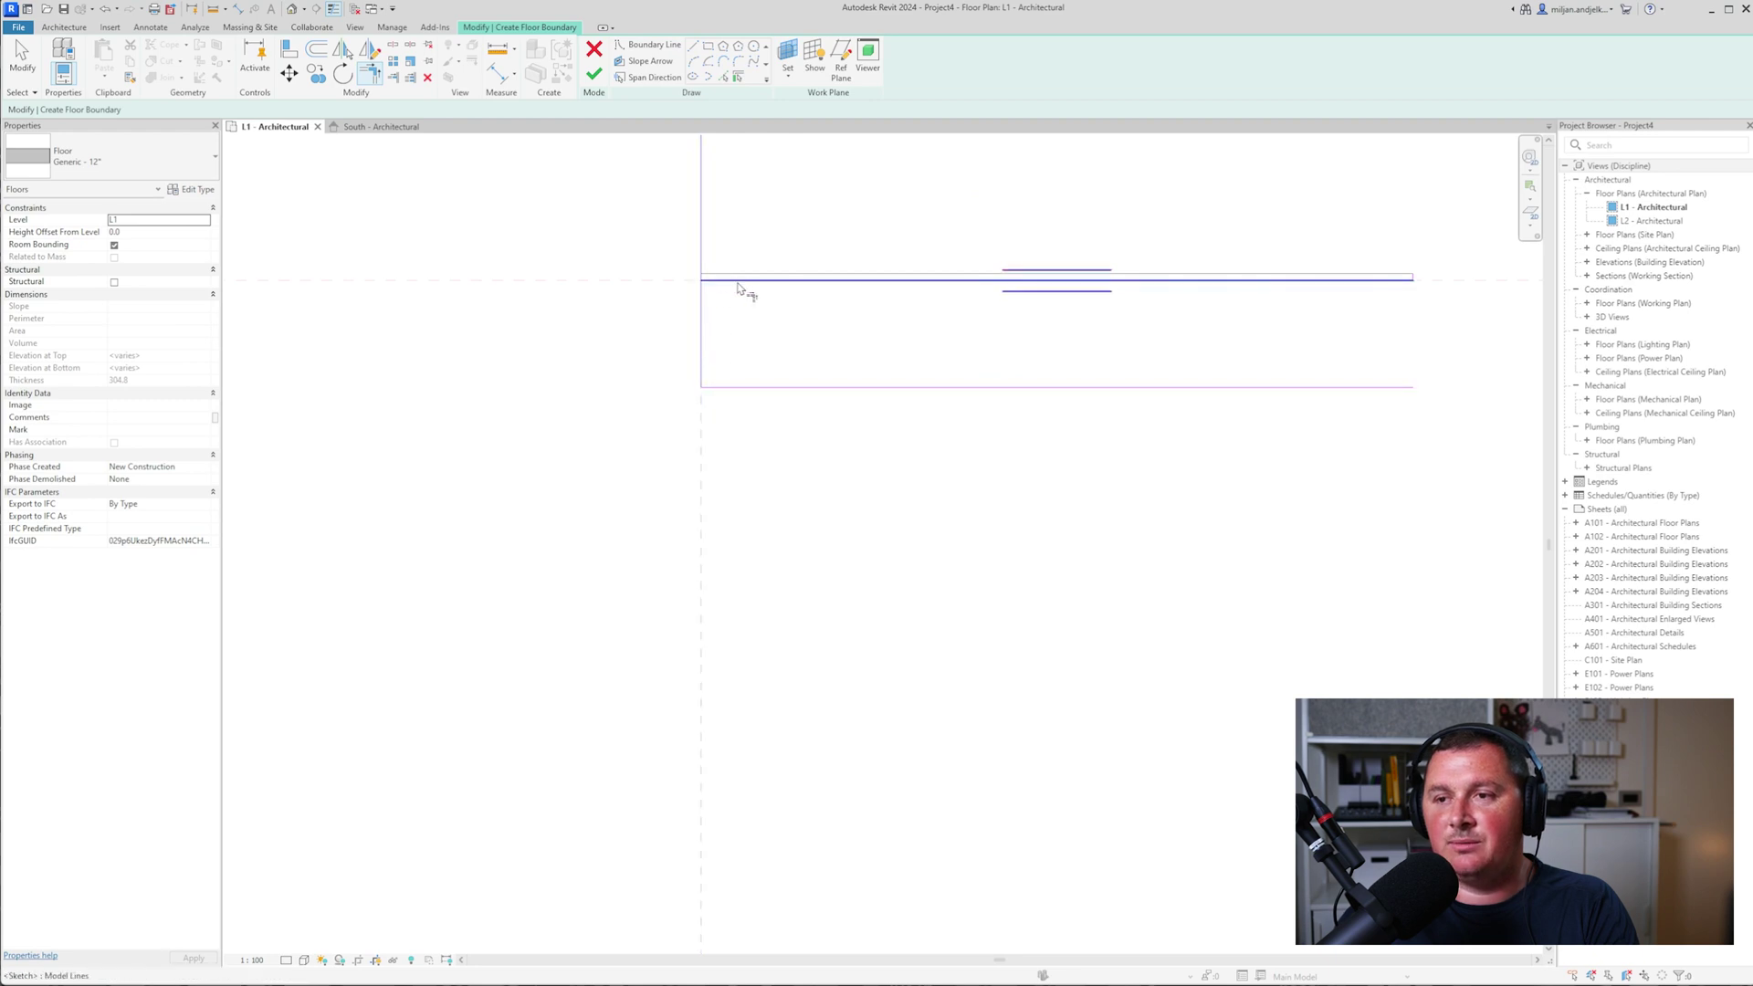
scroll(1435, 301, up, 3)
click(1396, 261)
click(1342, 482)
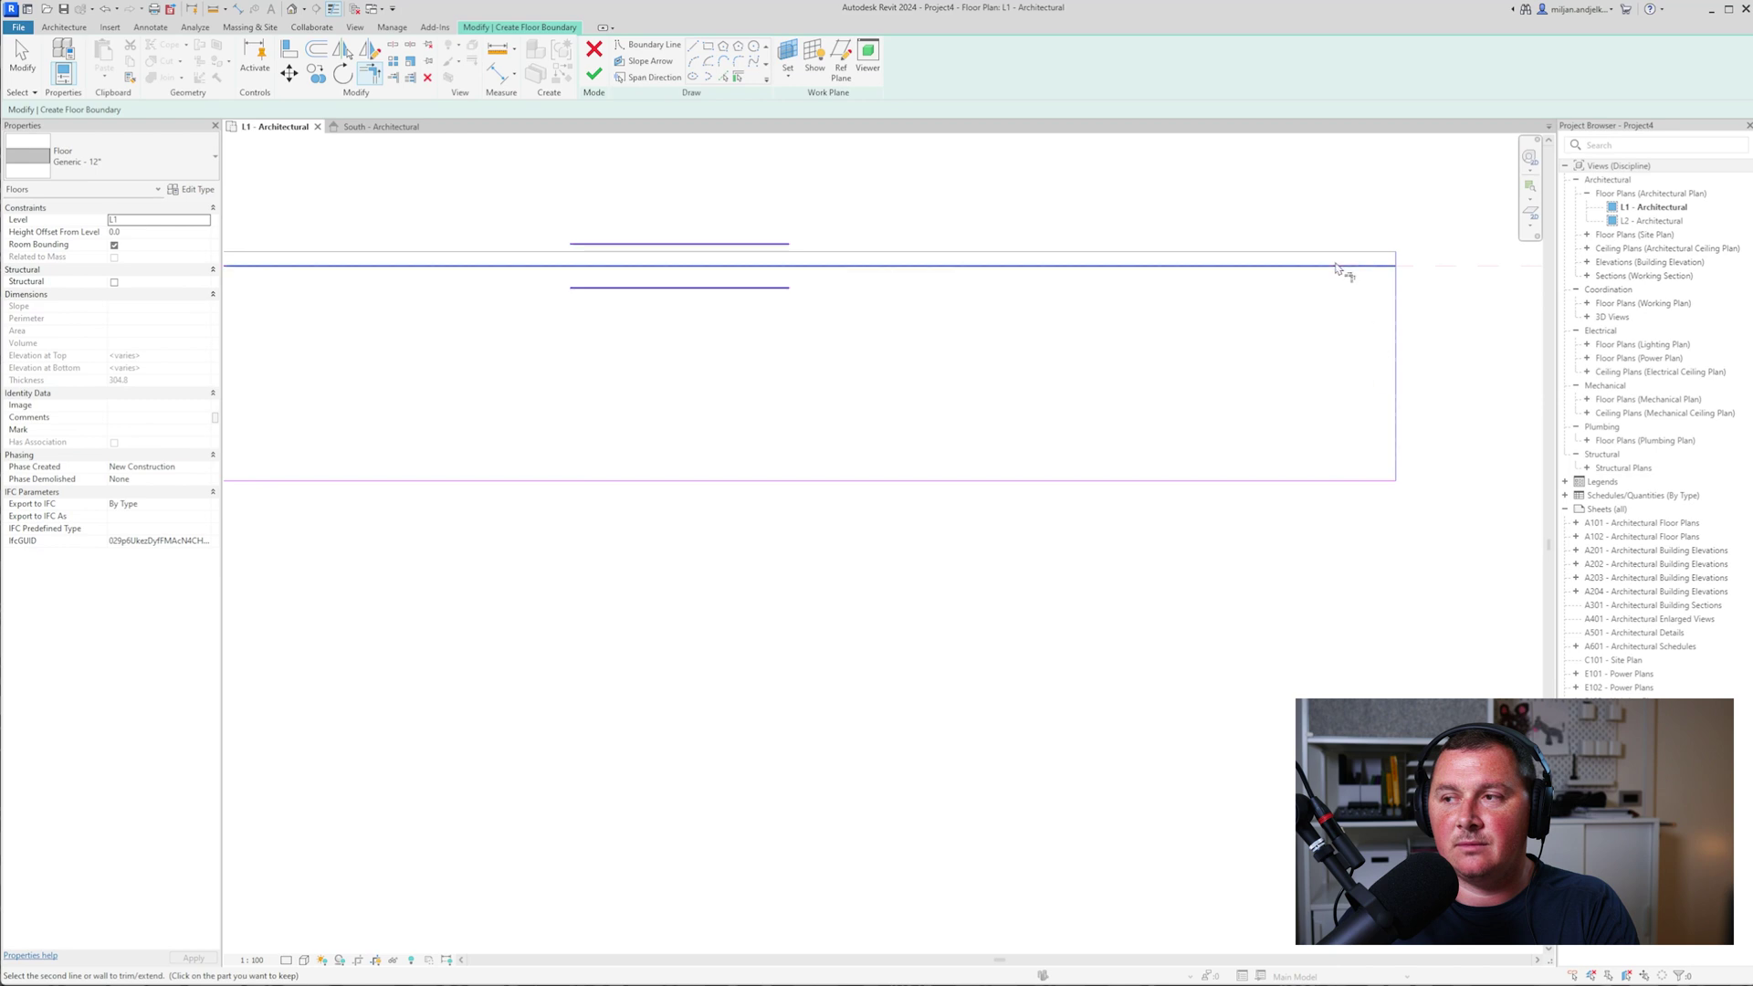
scroll(1193, 353, down, 3)
click(594, 75)
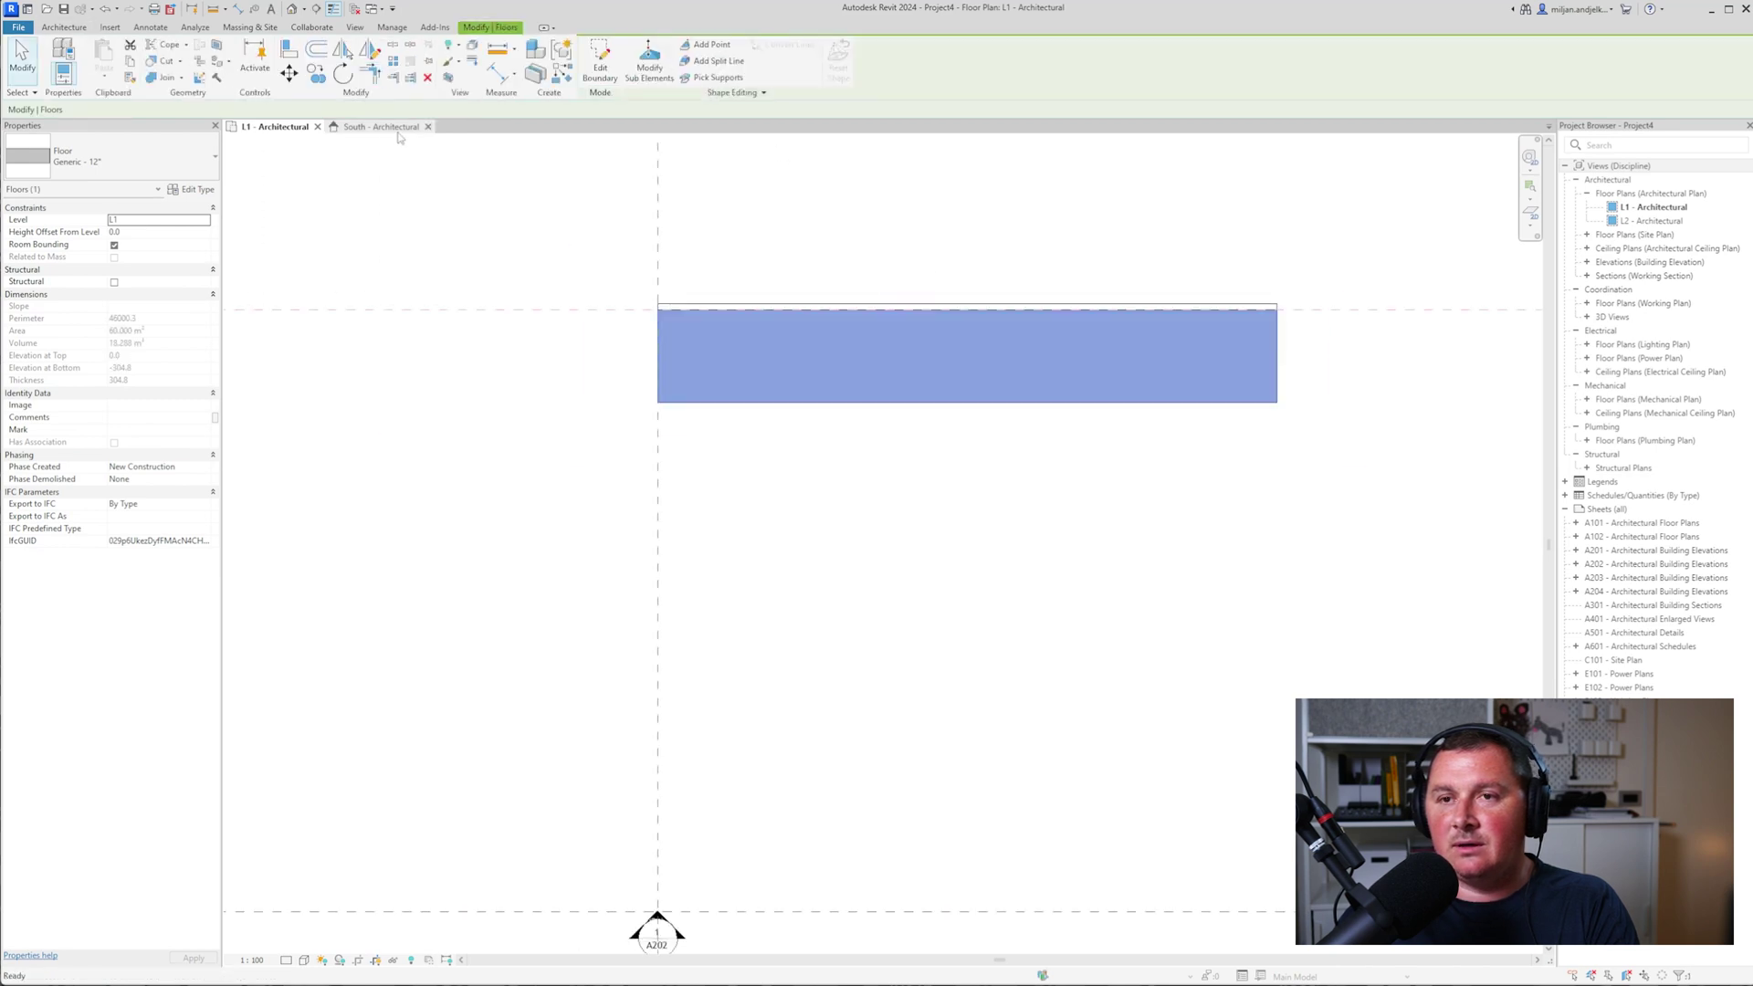
click(292, 11)
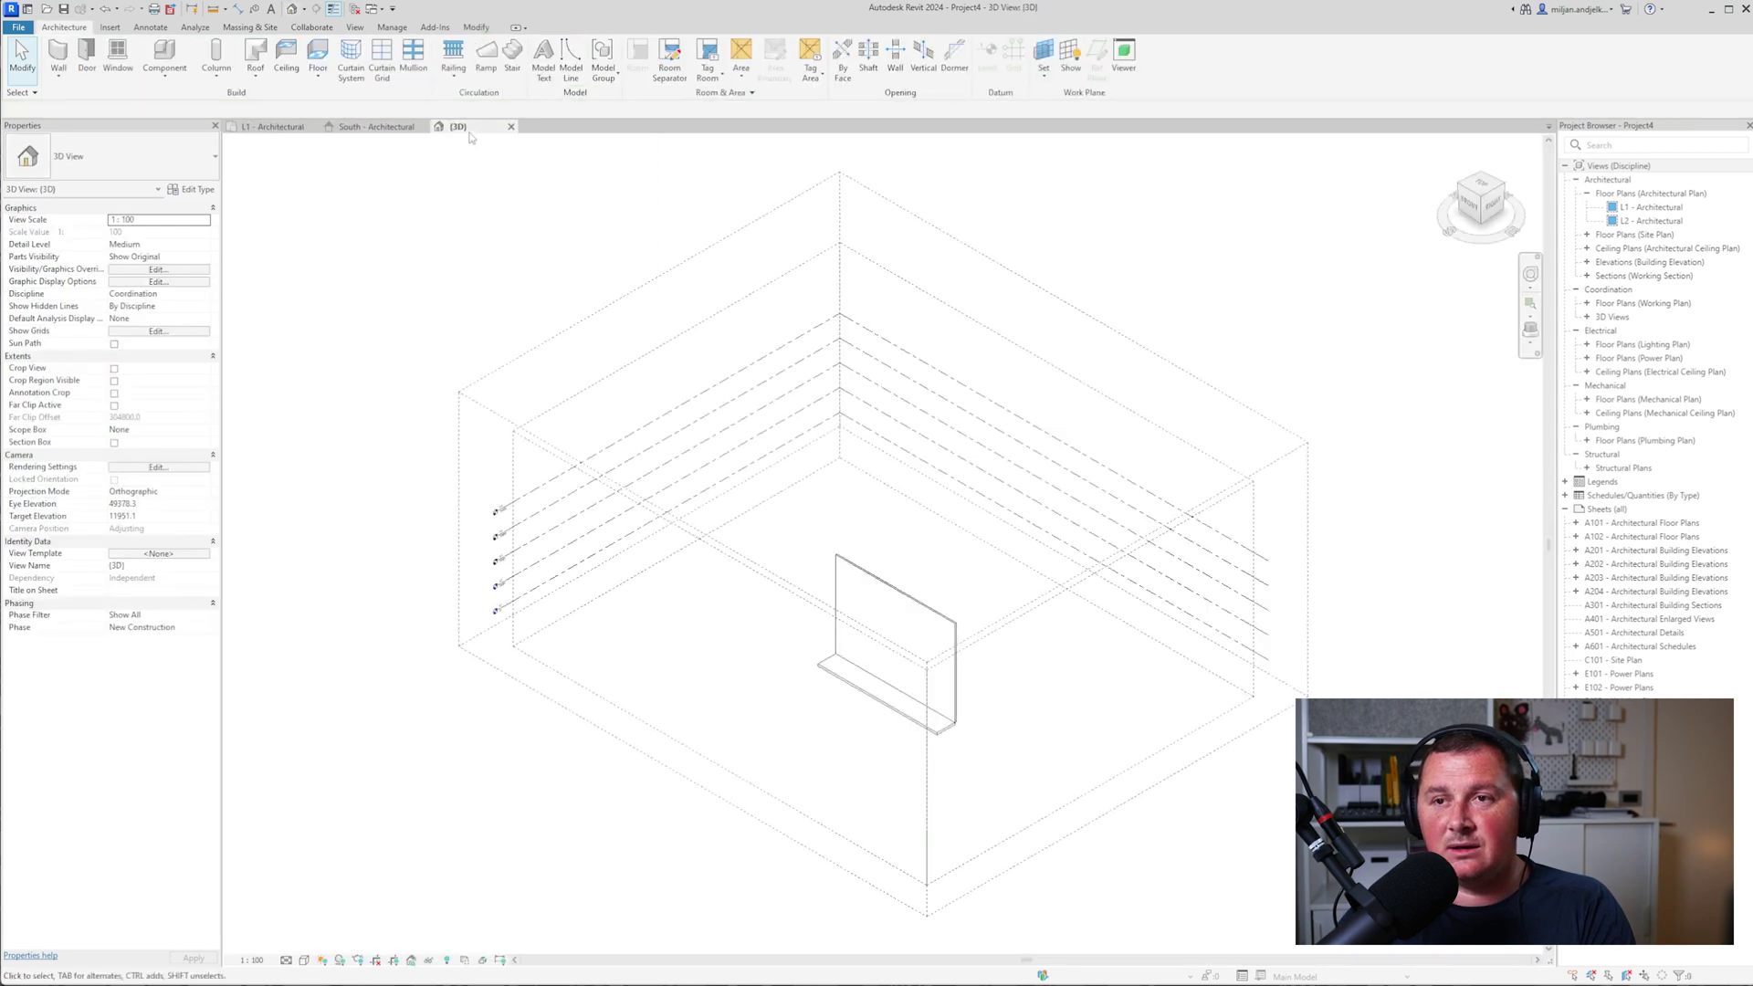
- Move the {3D} tab first and uncheck Show annotation categories in Visibility/Graphics Overrides
drag(368, 130, 251, 127)
click(150, 271)
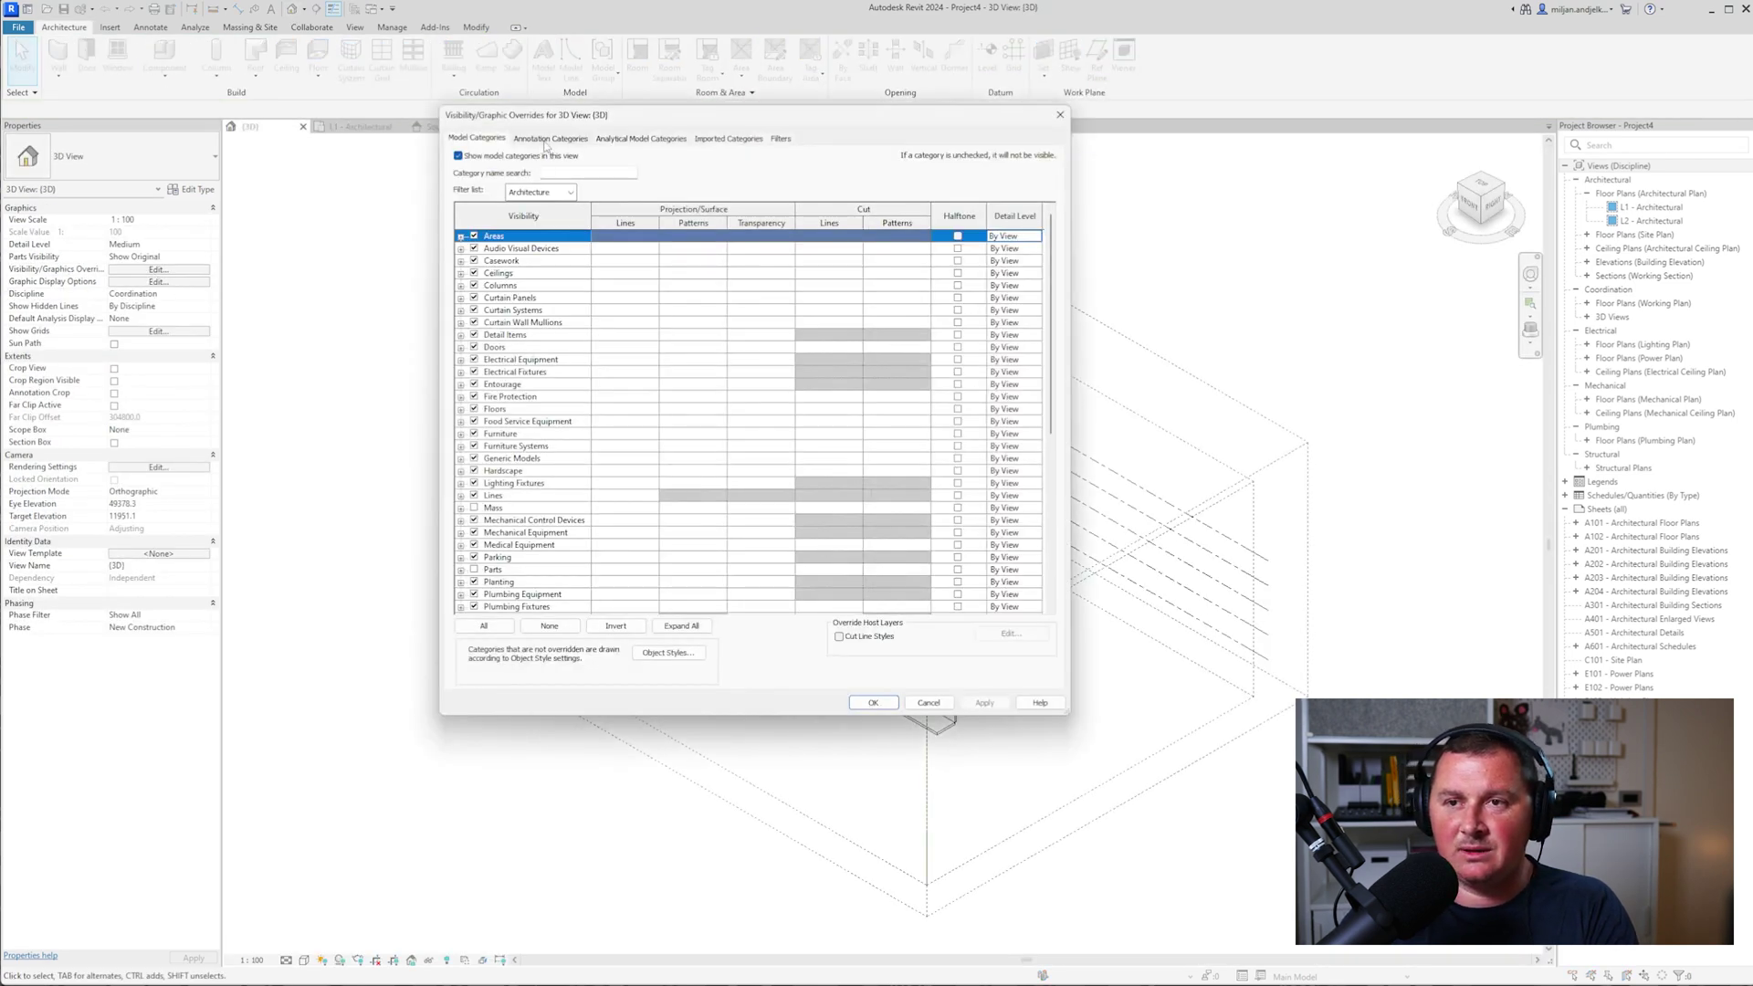
click(550, 139)
scroll(553, 310, down, 8)
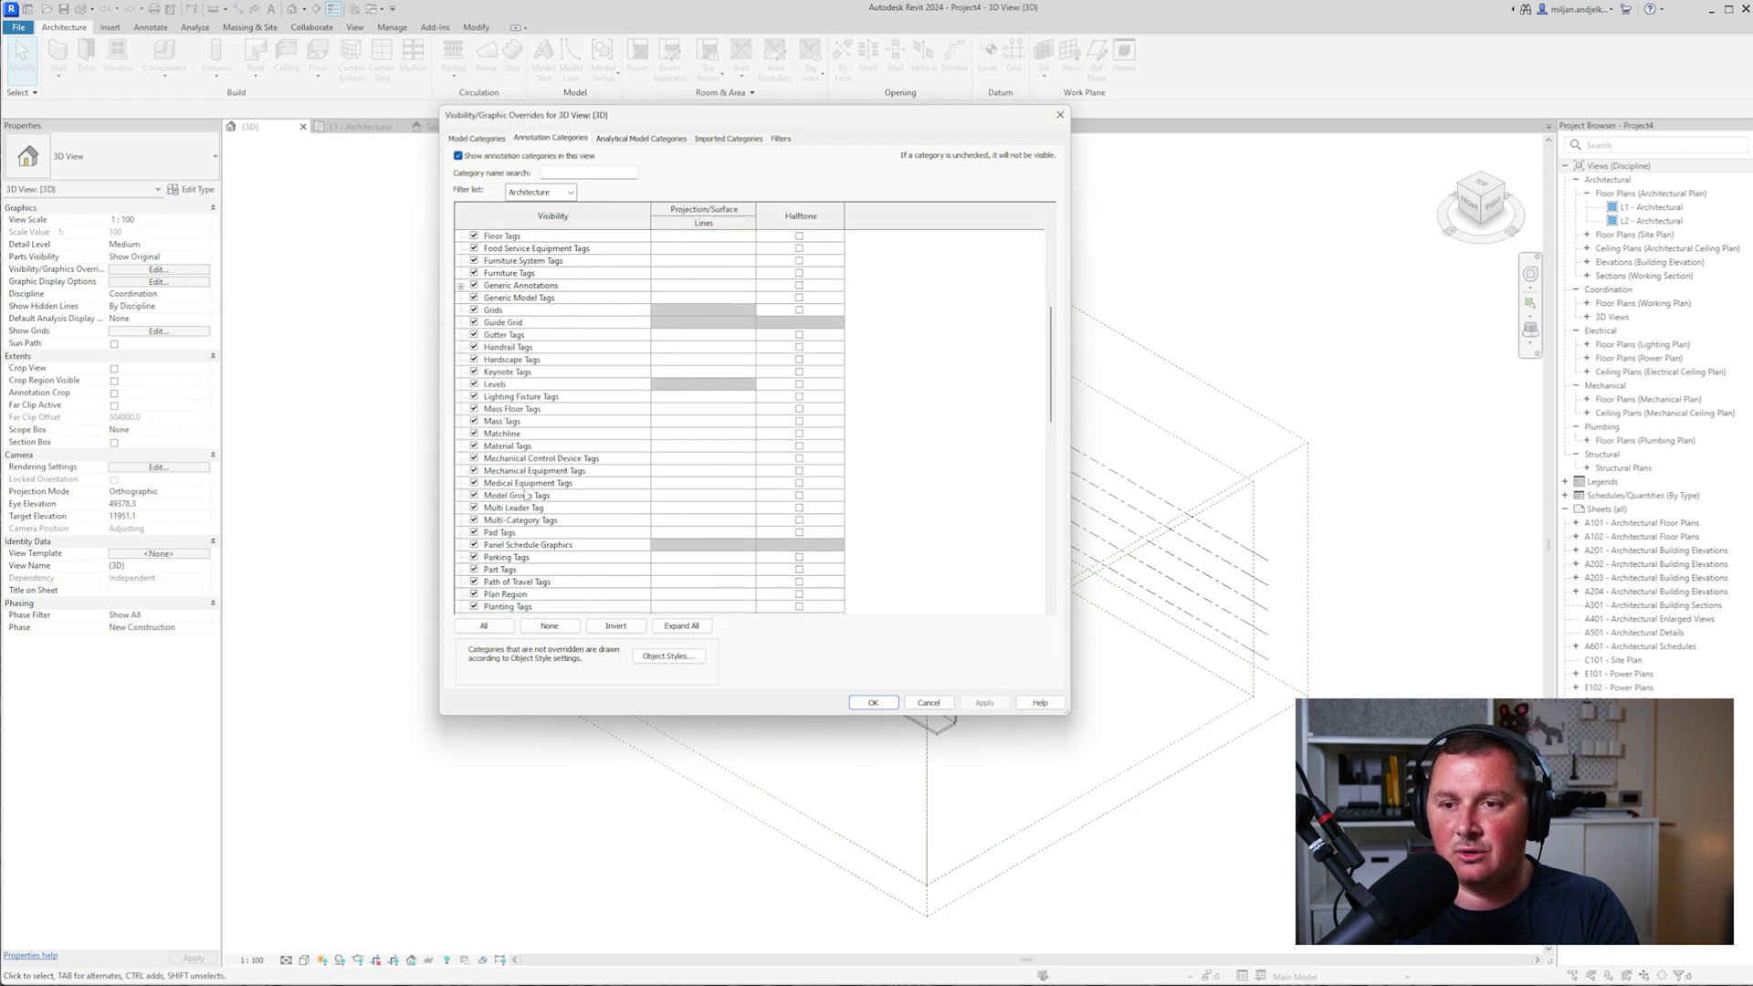
scroll(528, 487, down, 3)
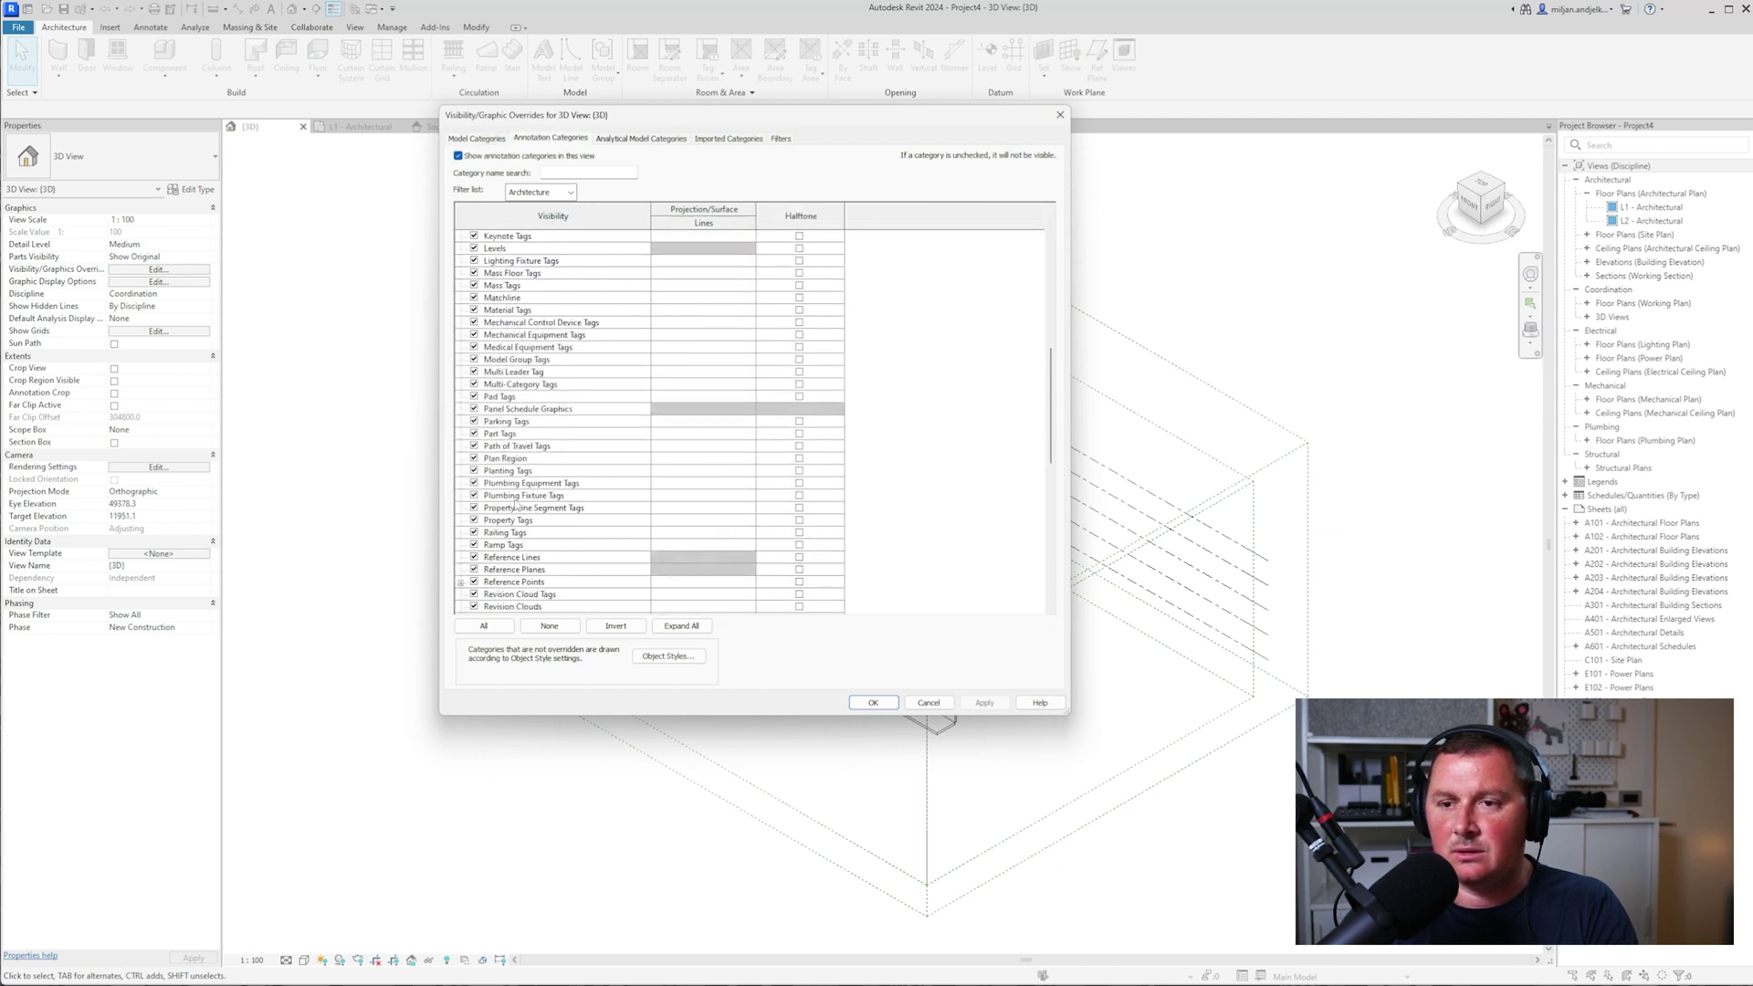
scroll(516, 505, down, 3)
click(484, 158)
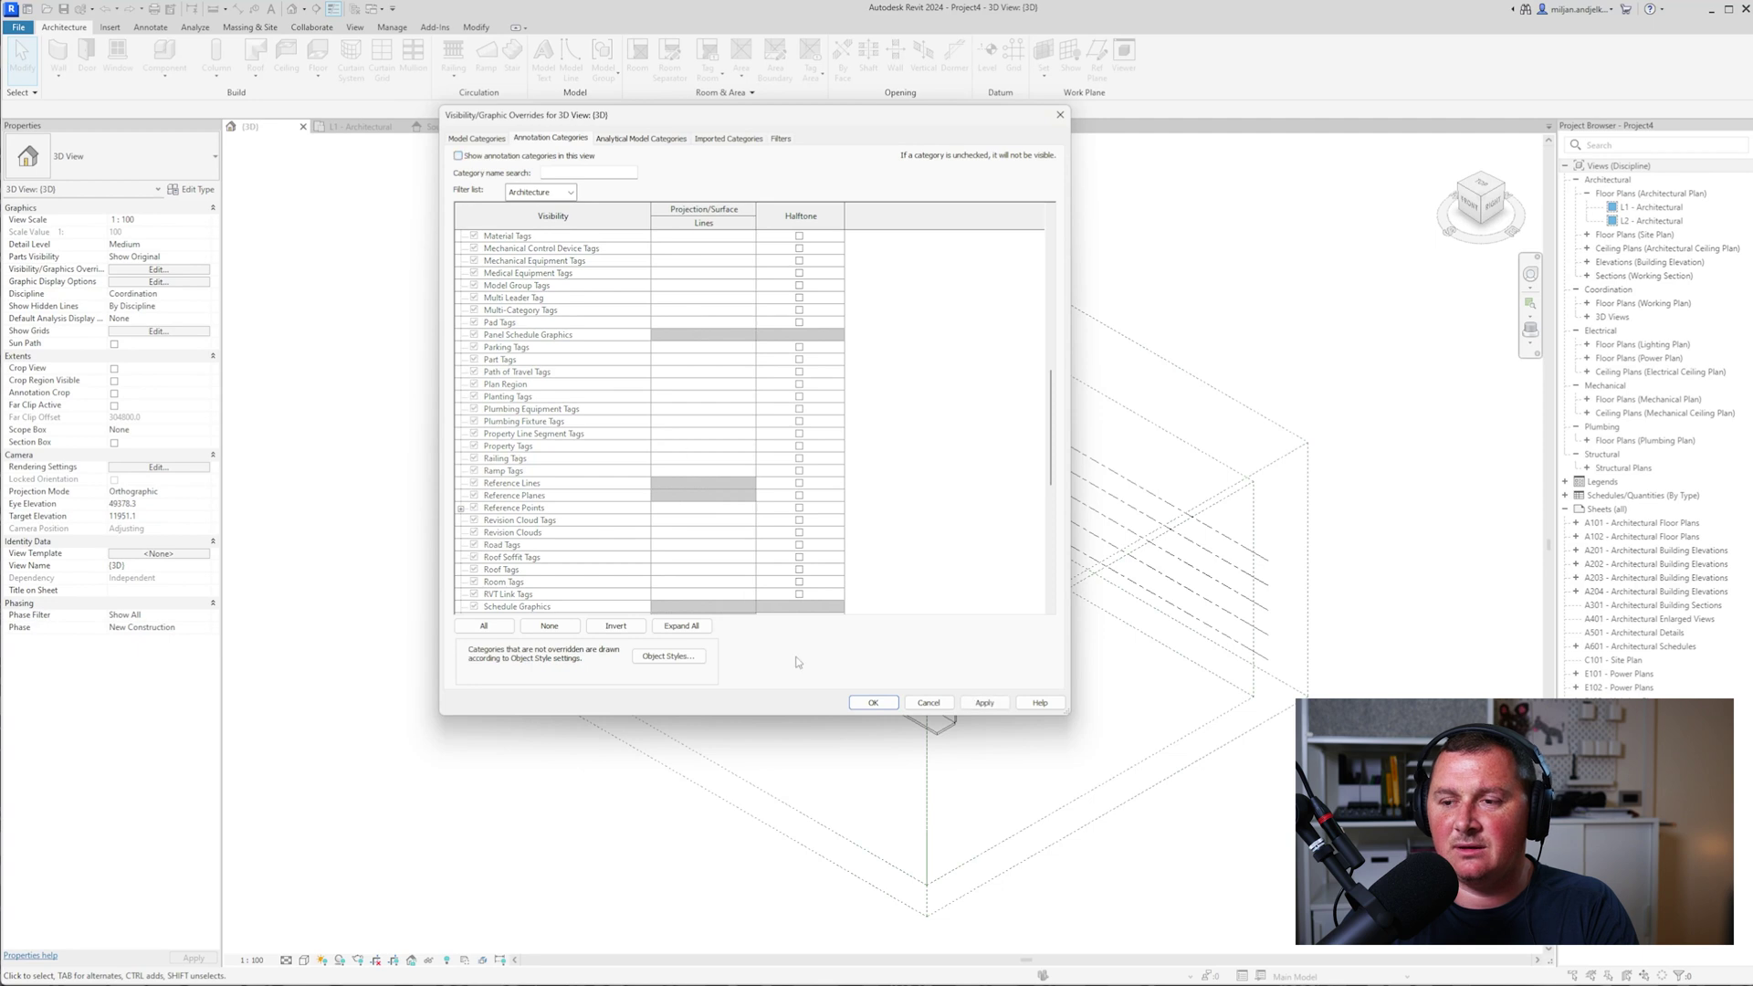
click(873, 703)
shift+middle_drag(713, 767, 1065, 748)
scroll(808, 708, up, 3)
- Copy the floor slab and paste it Aligned to Selected Levels L2 through L5
click(814, 706)
scroll(808, 708, up, 3)
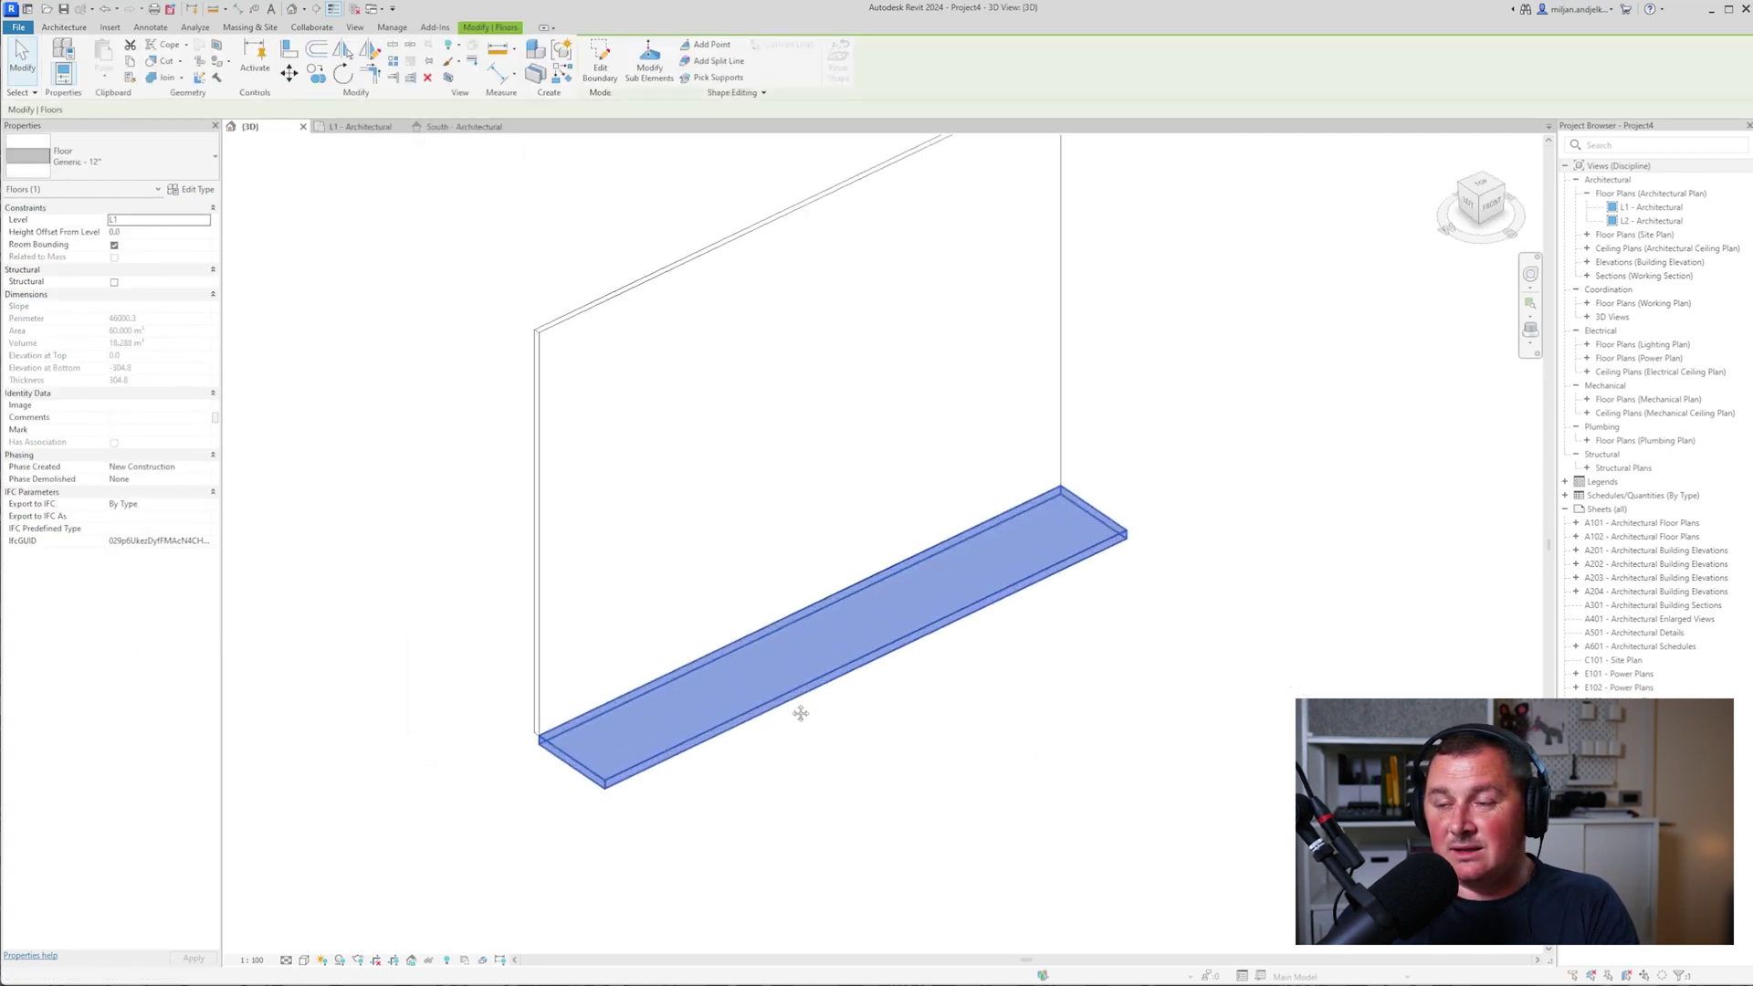
scroll(498, 548, down, 2)
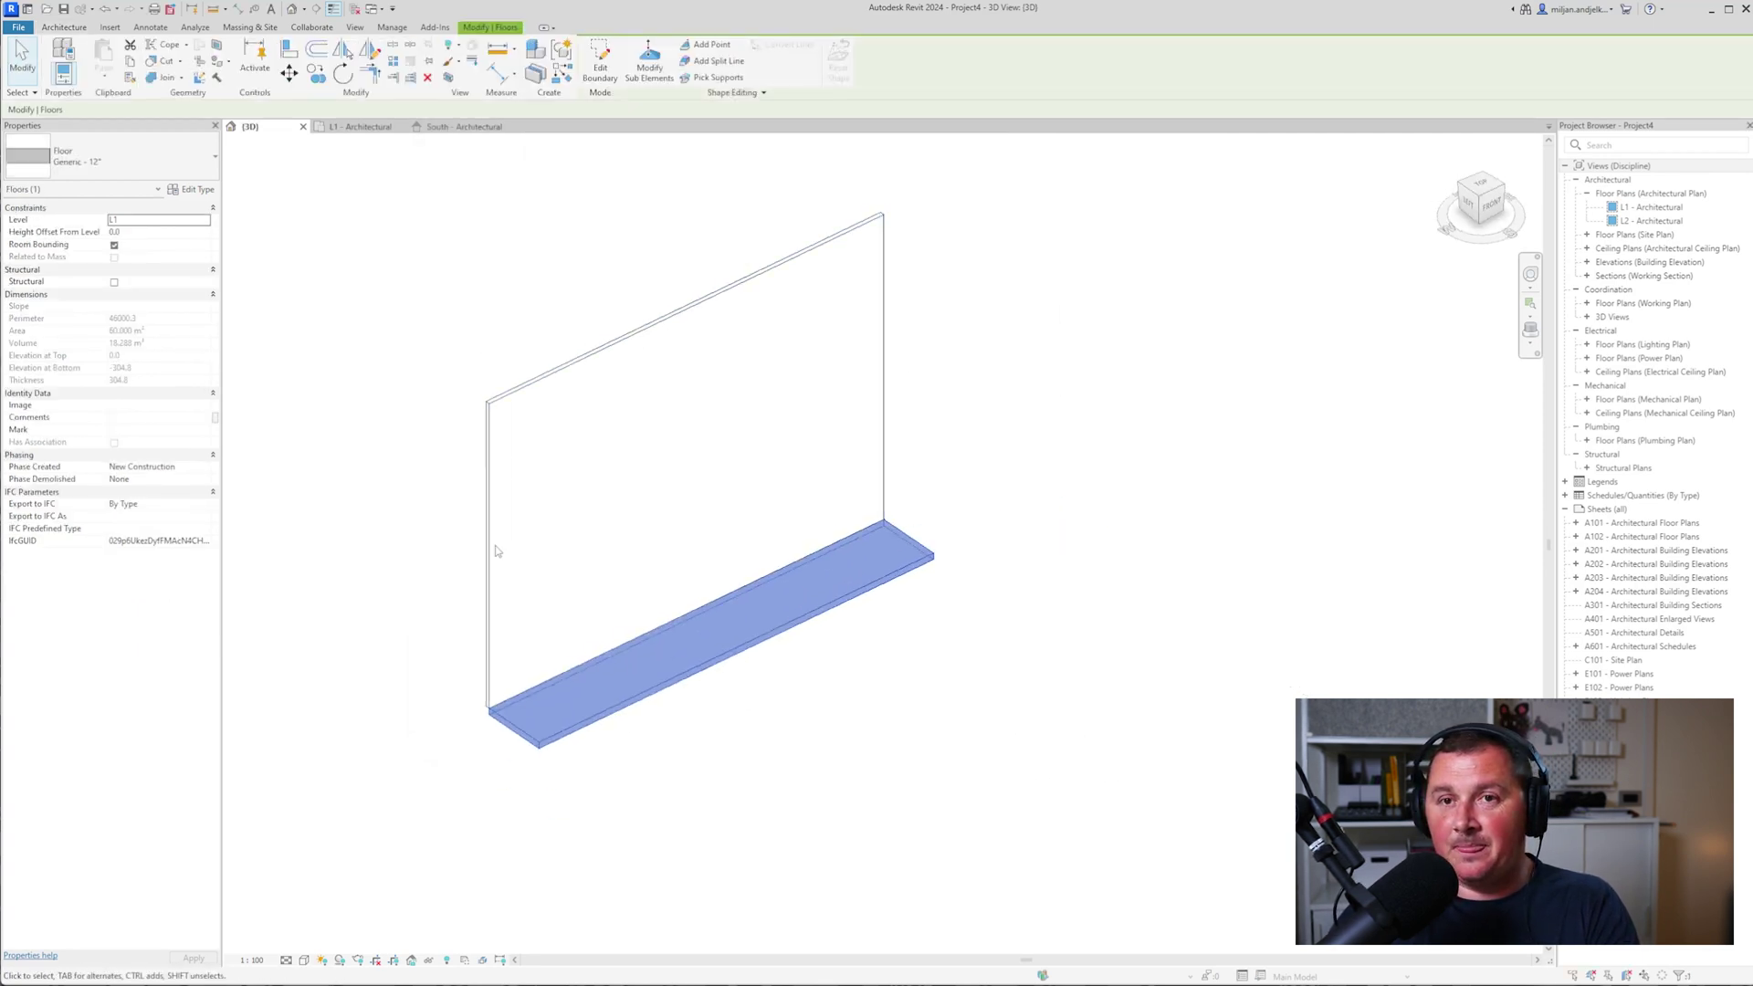
click(128, 62)
click(110, 79)
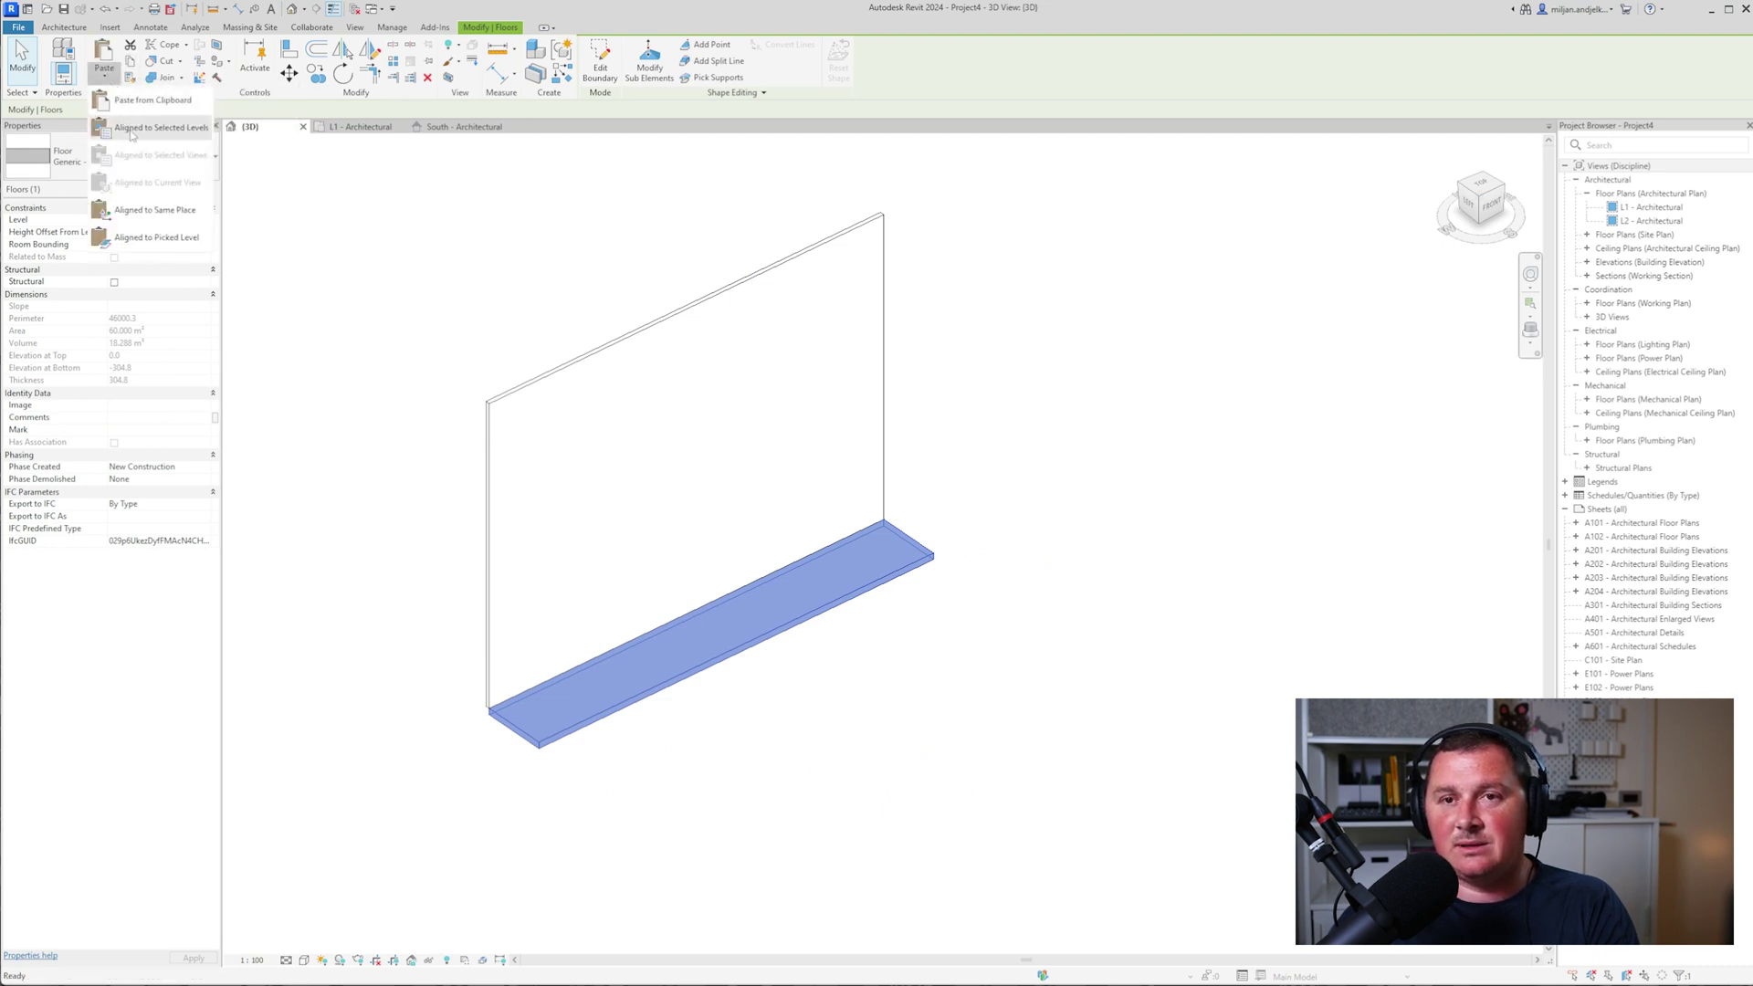
click(160, 127)
click(940, 205)
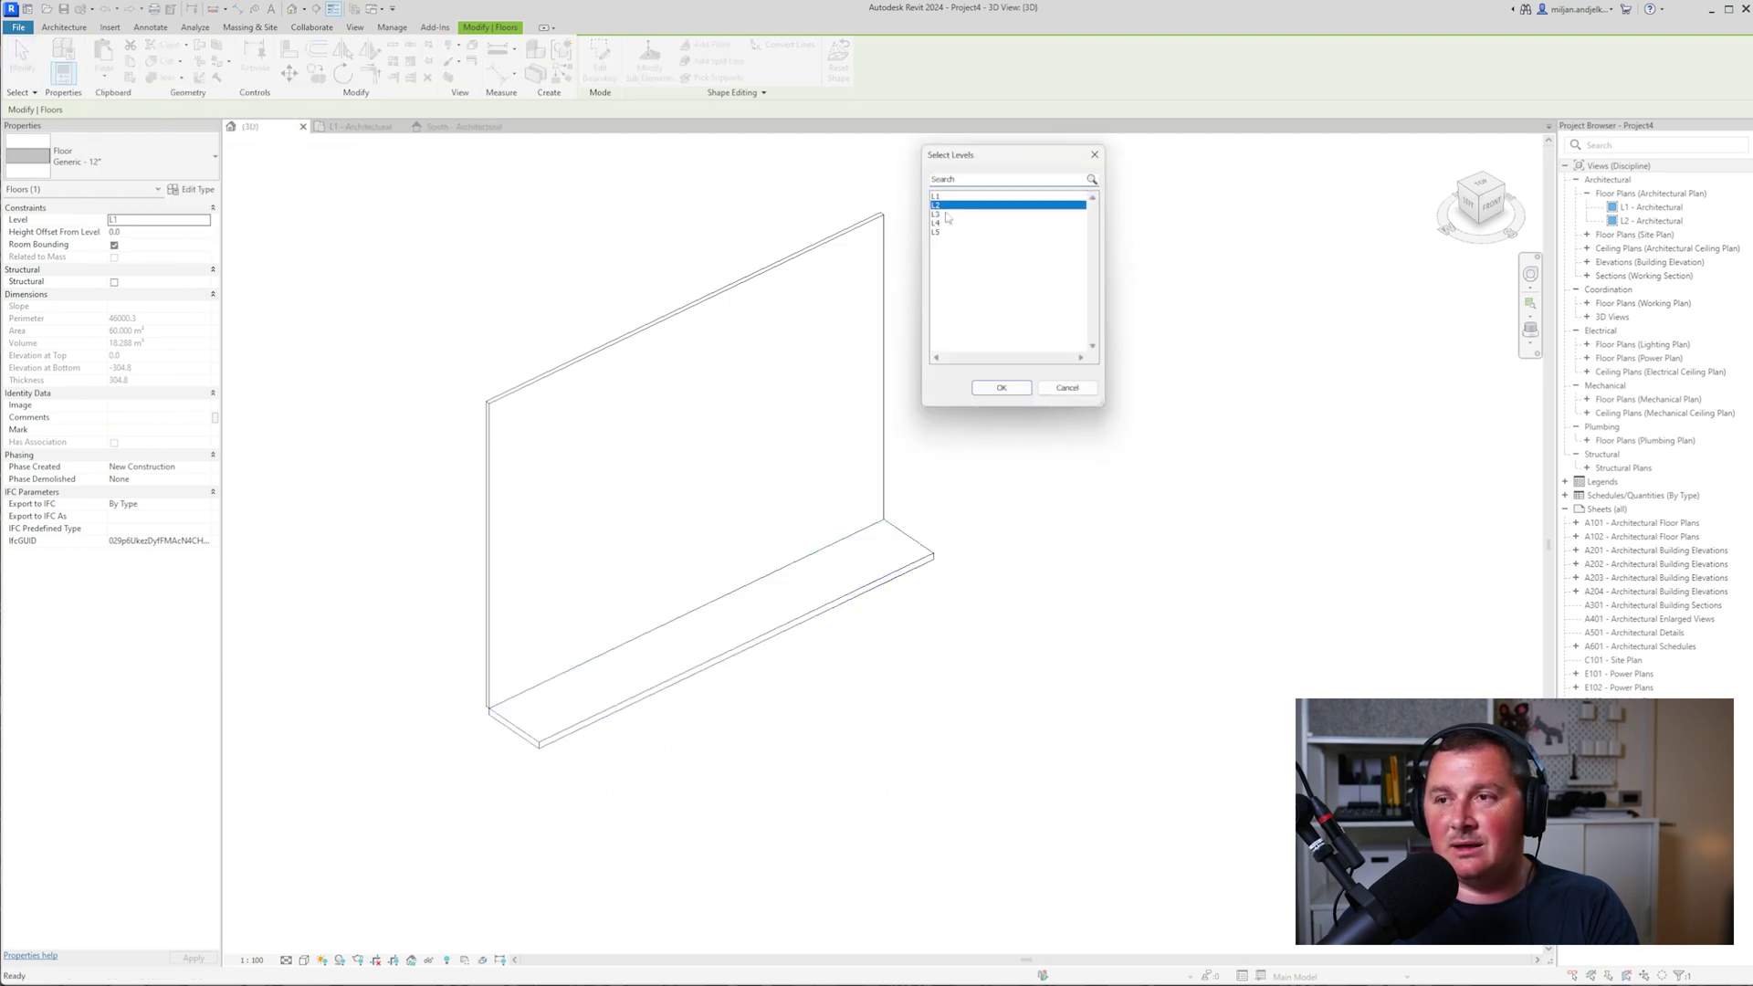
shift+click(936, 233)
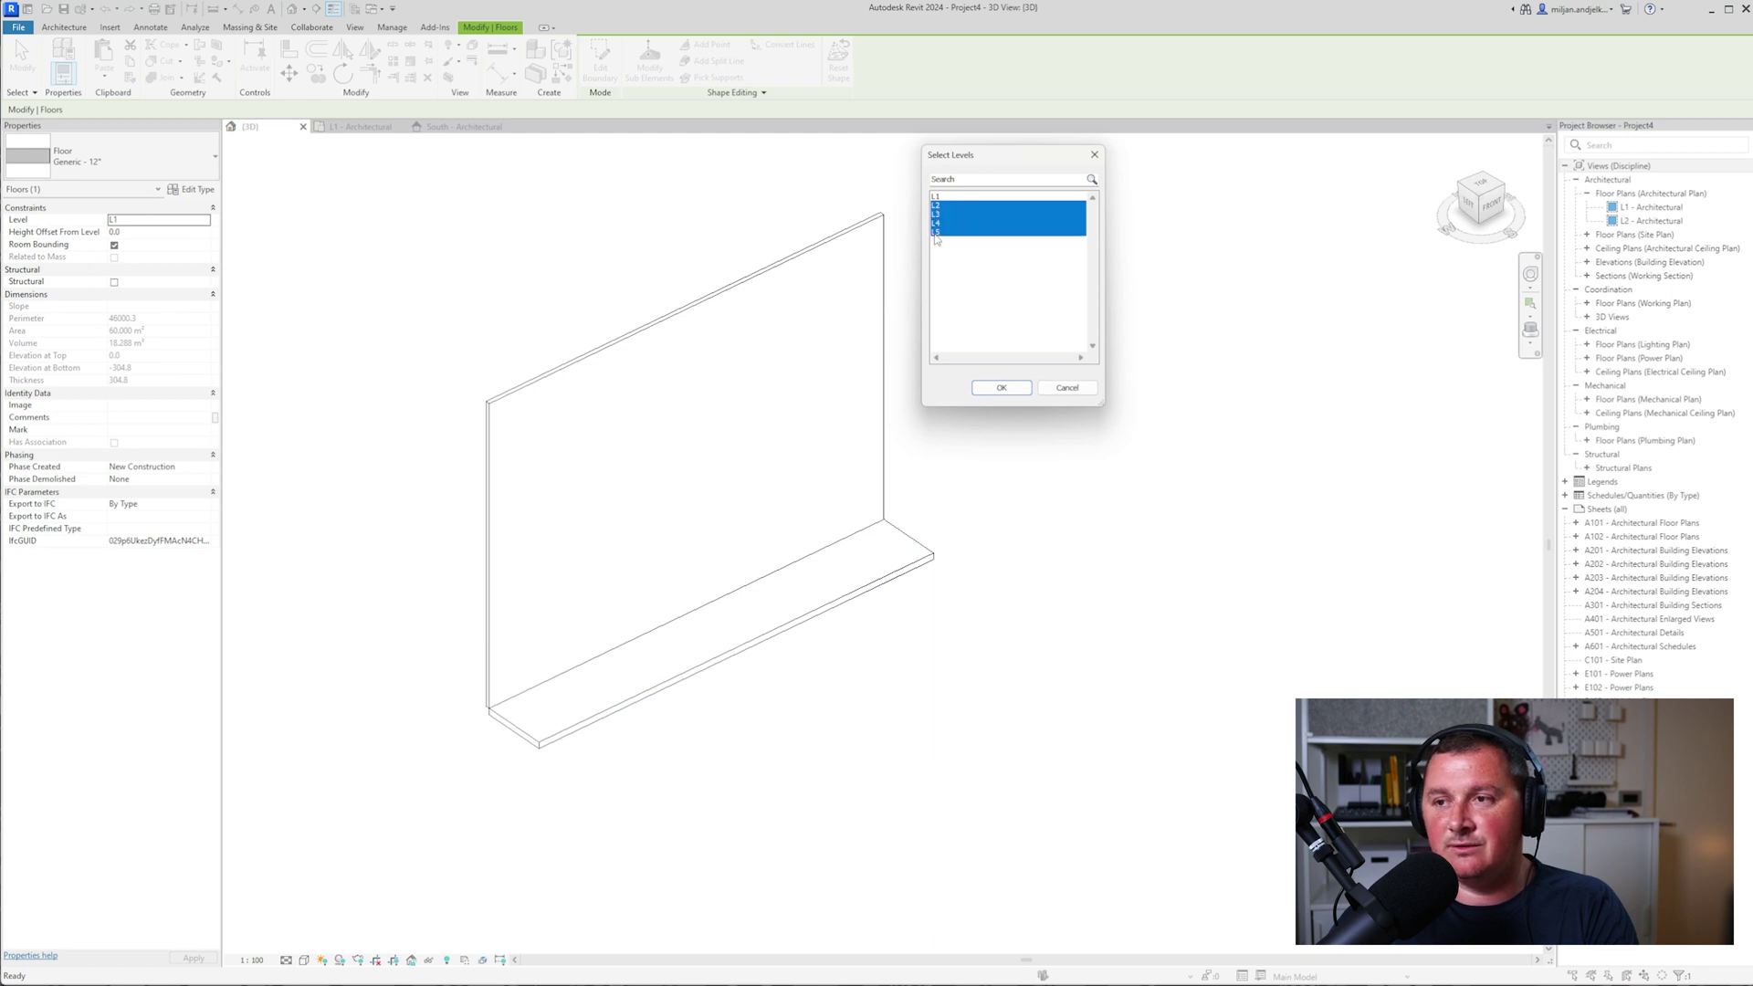
click(1001, 387)
click(959, 564)
shift+middle_drag(1010, 685, 832, 674)
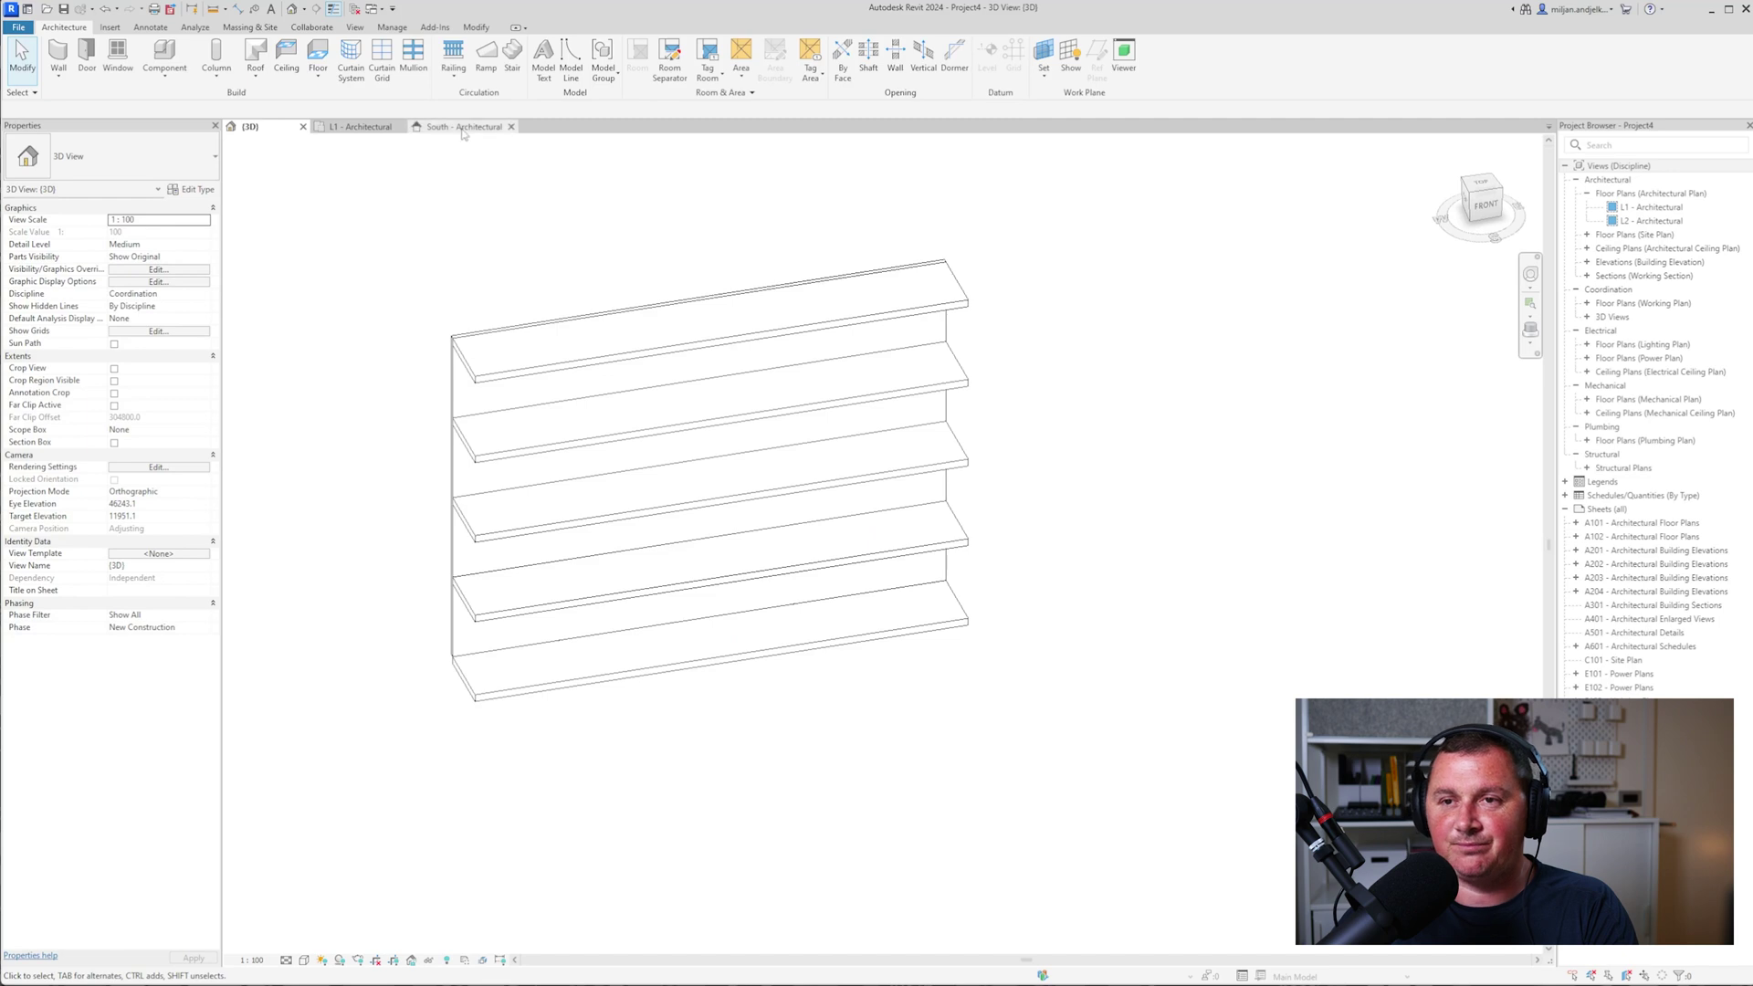
key(alt+Tab)
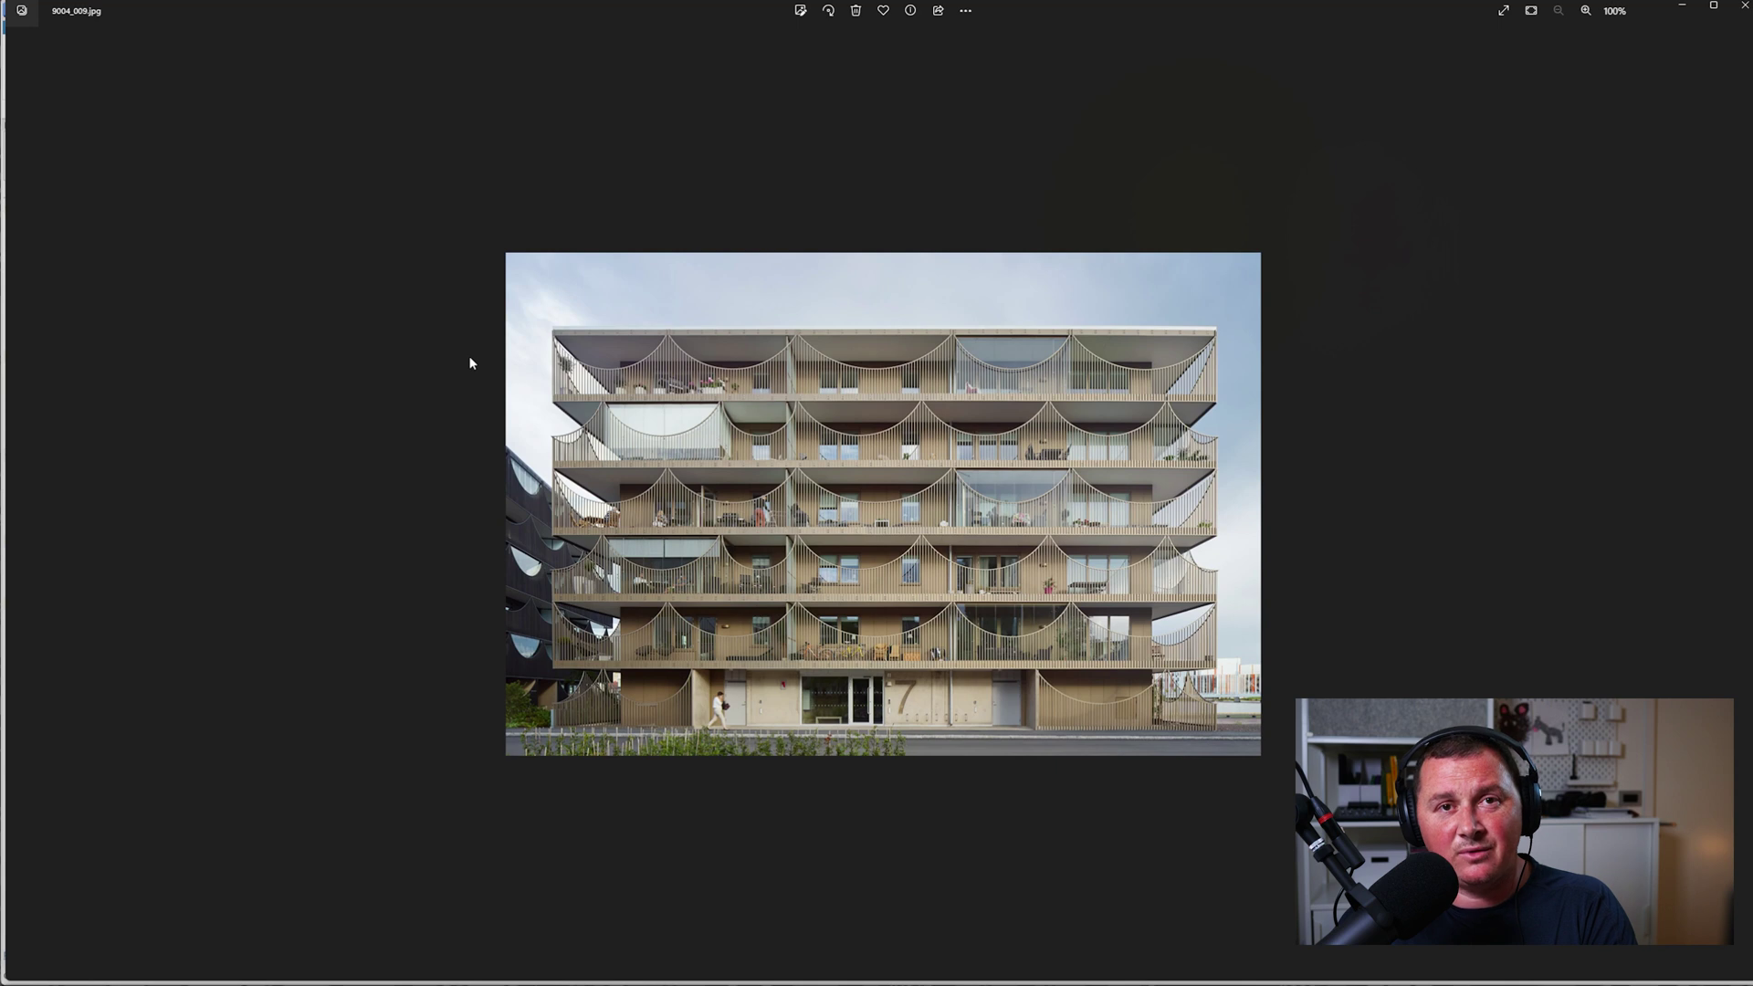
- Back in Revit, start an architectural wall of type Curtain Wall _Not Defined
click(1683, 5)
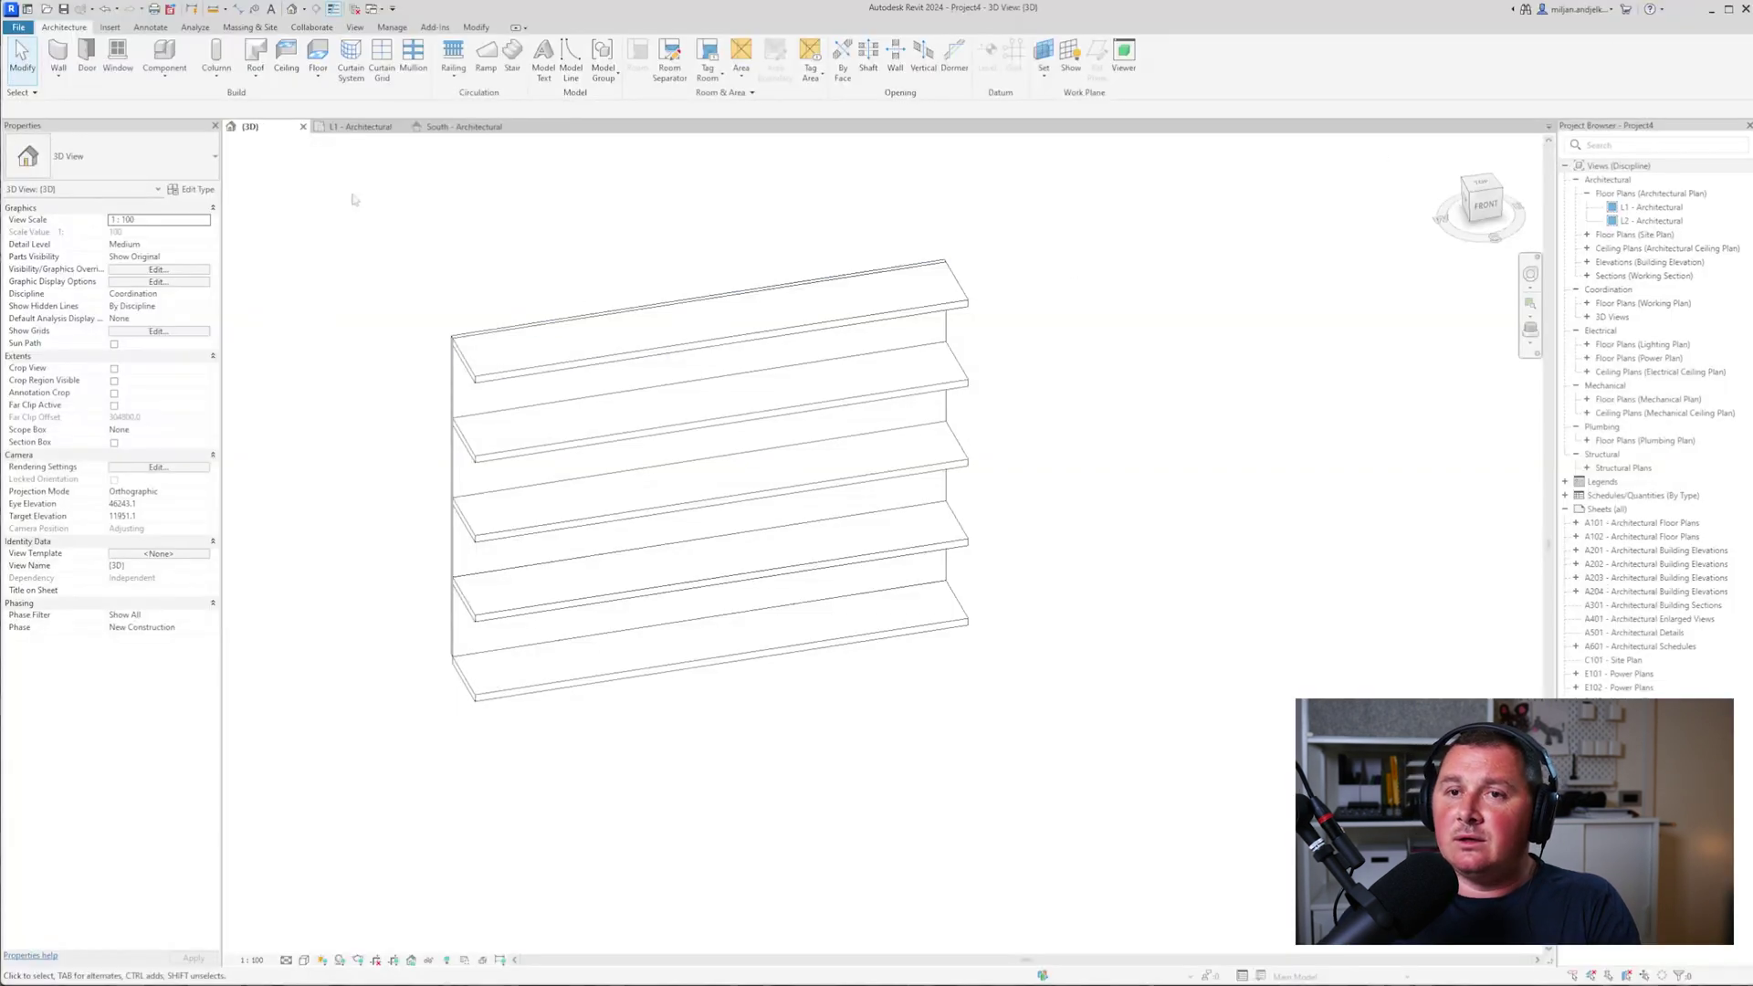
click(60, 78)
click(91, 103)
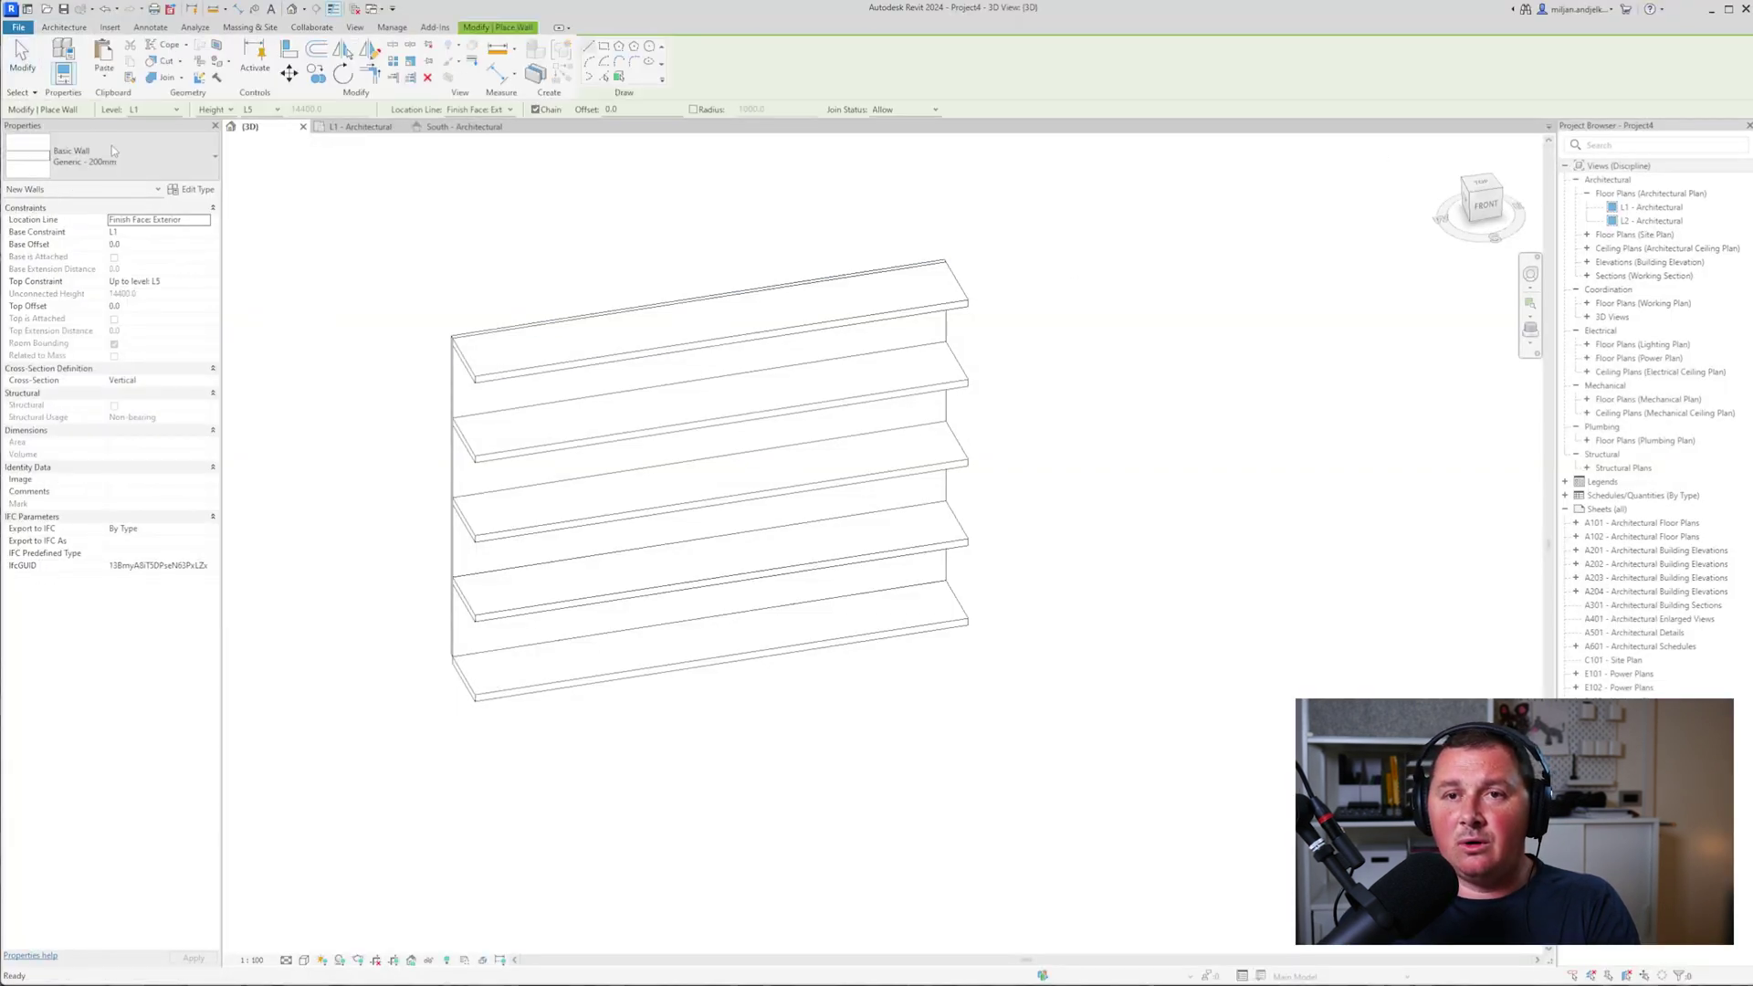
click(144, 165)
scroll(73, 548, down, 3)
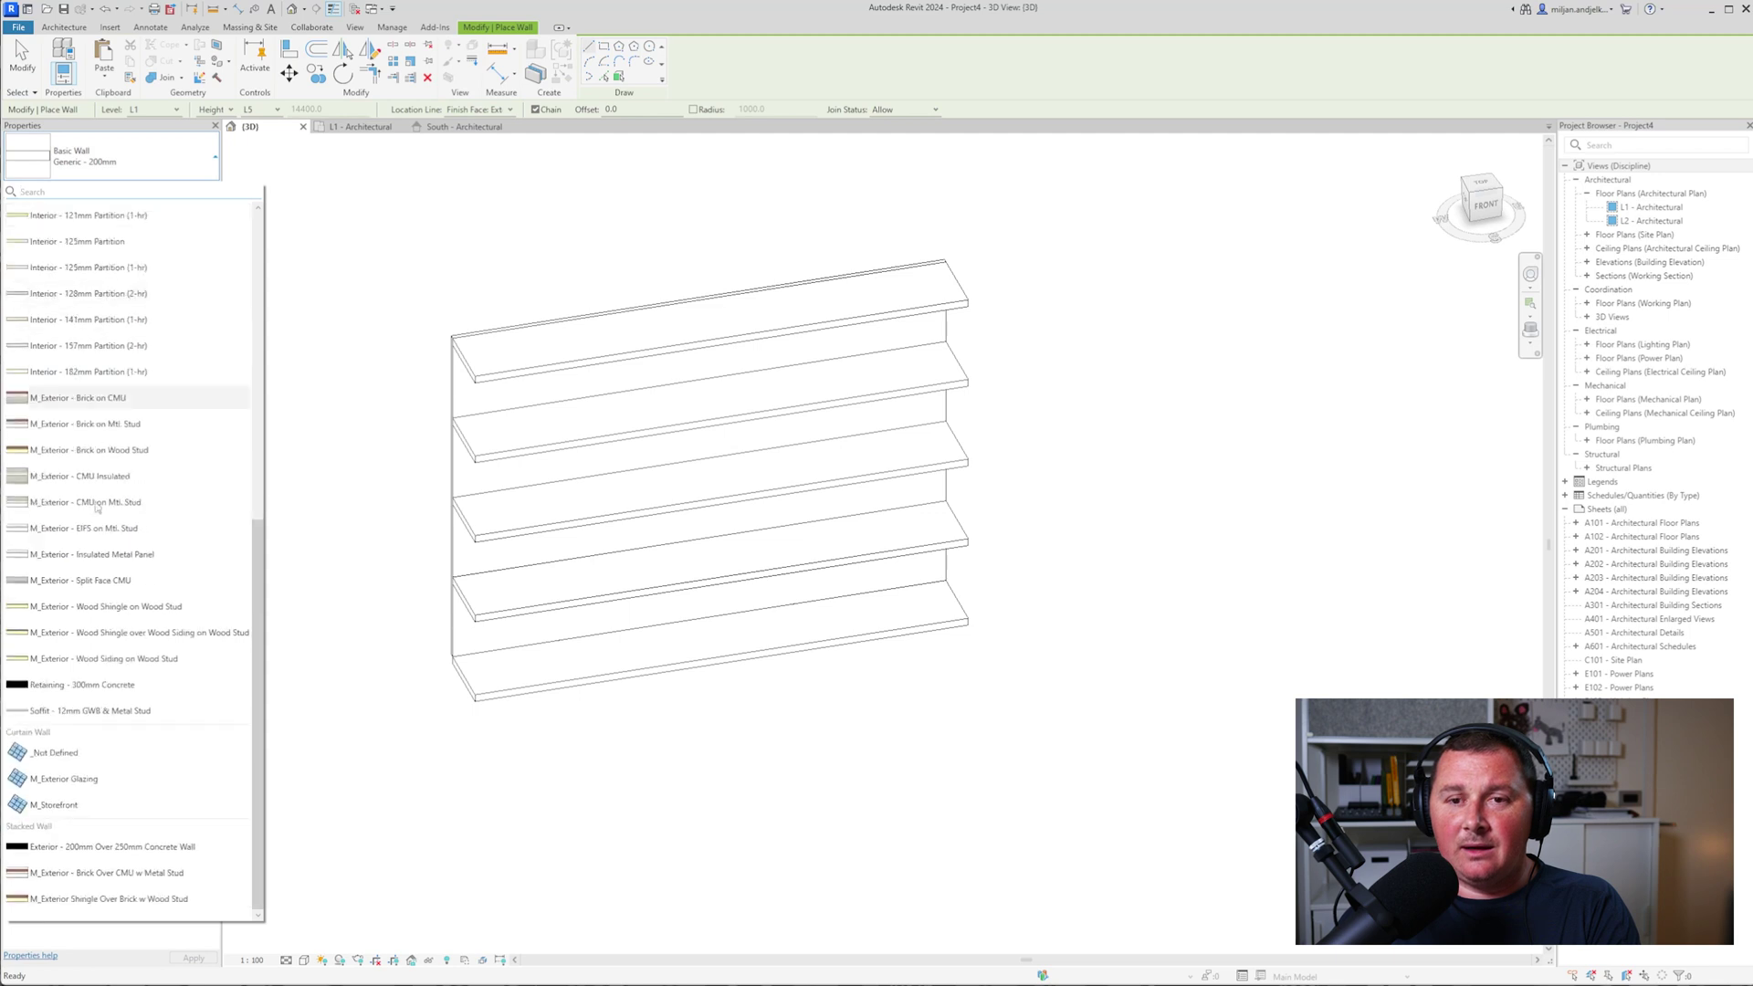
click(73, 759)
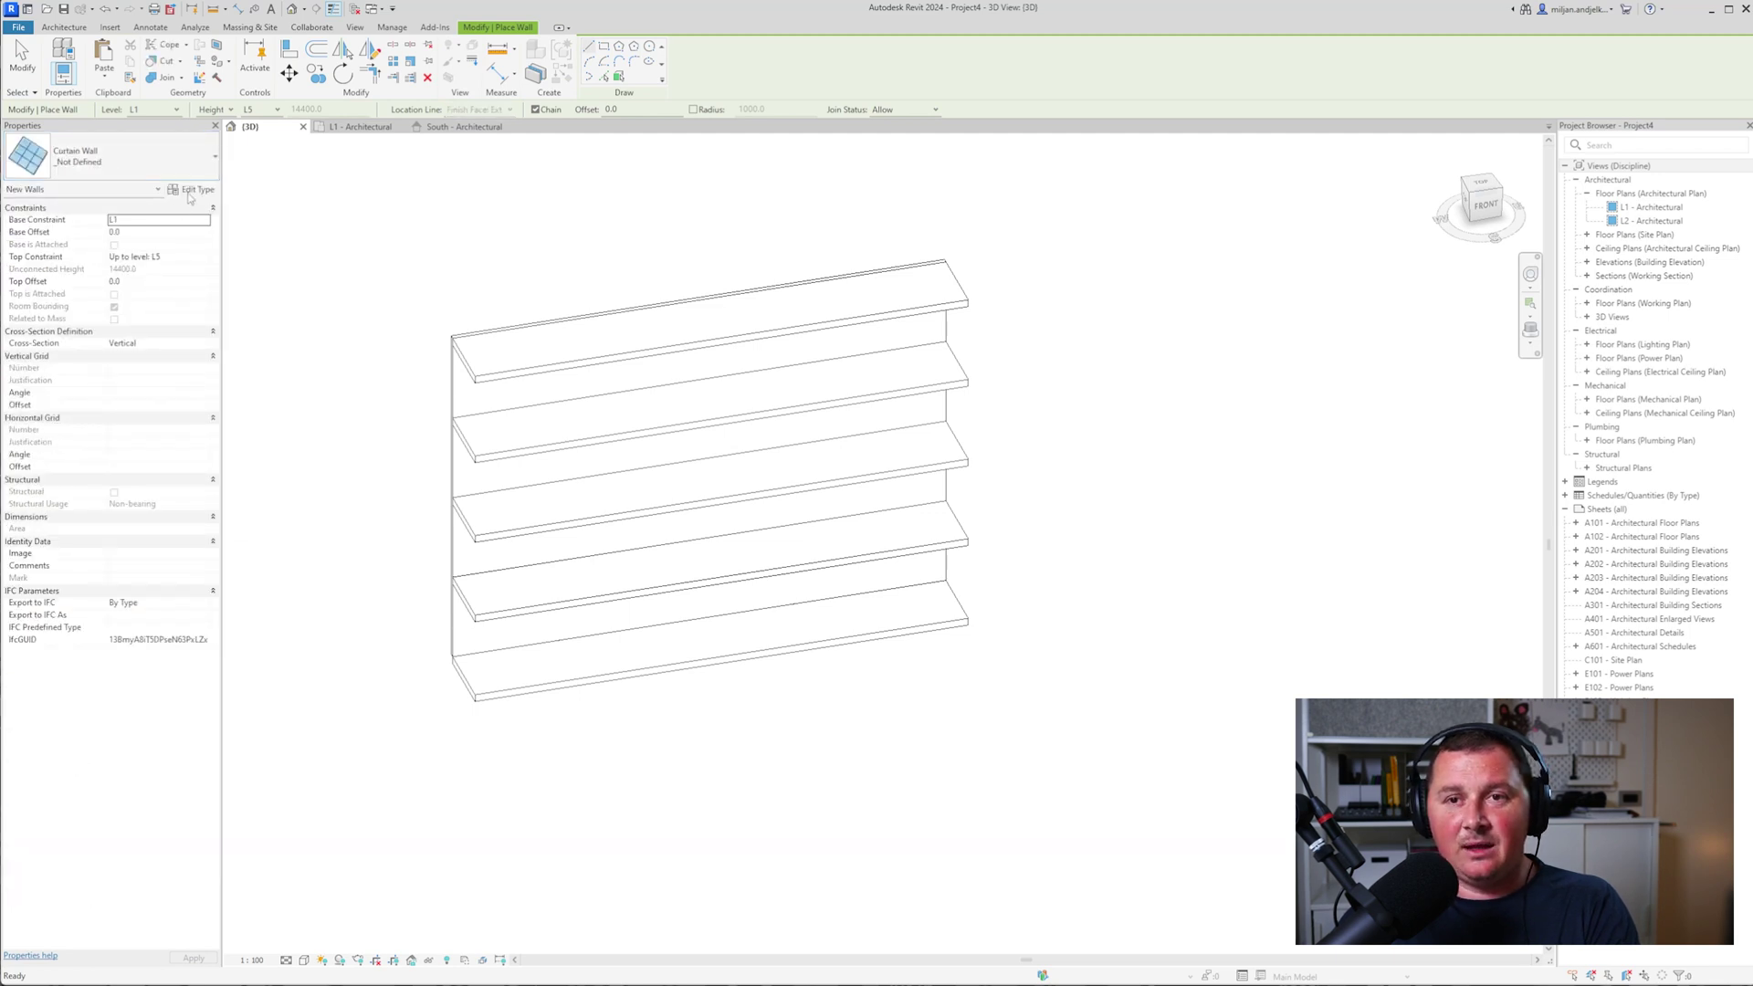
click(196, 190)
- Duplicate the curtain wall type under the name AlE 01
click(913, 137)
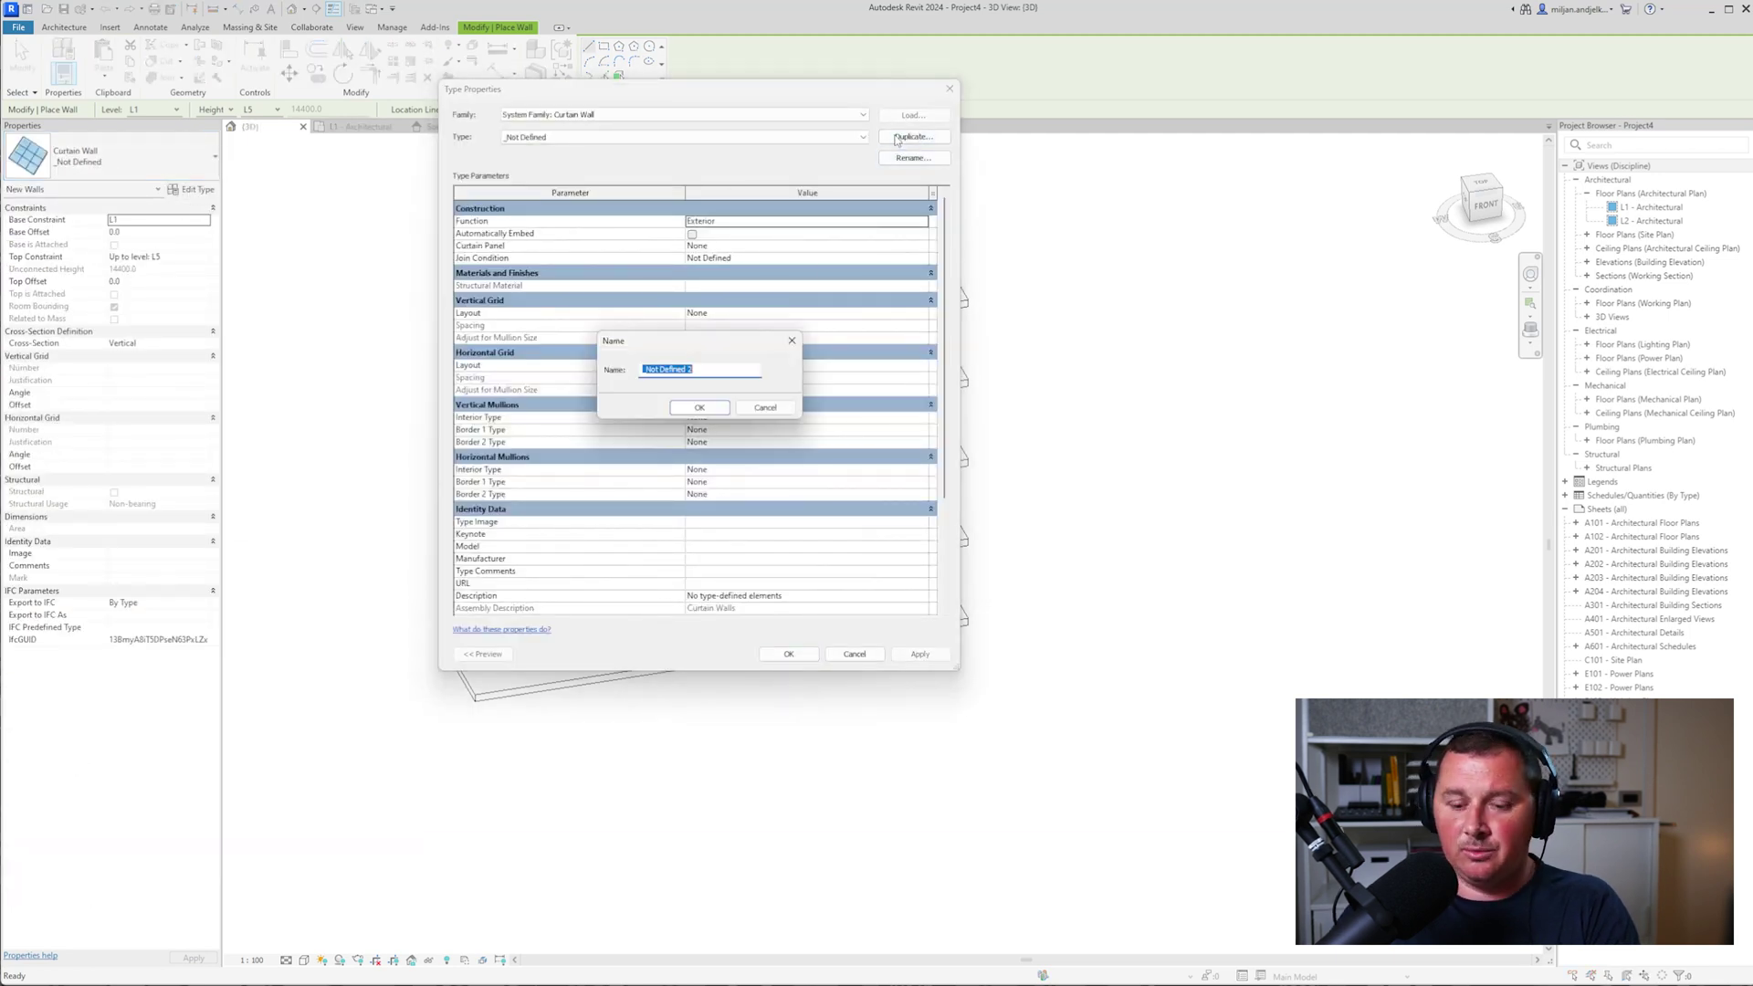
text(AlE 01)
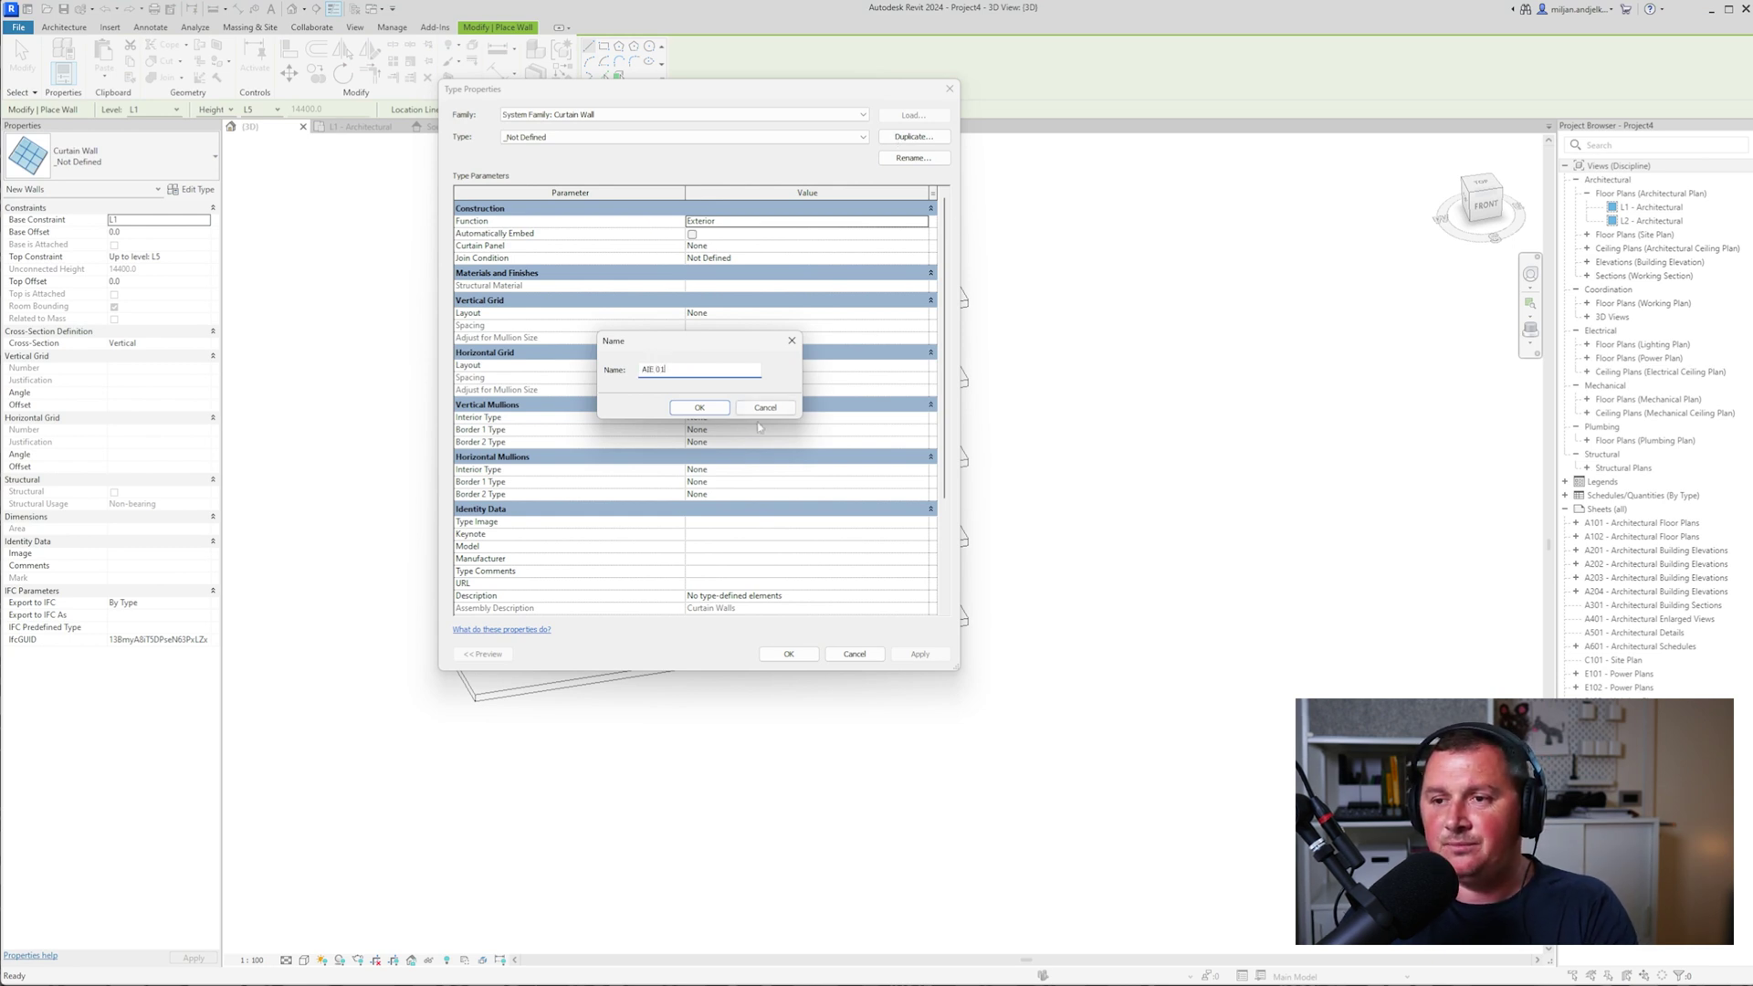
click(699, 408)
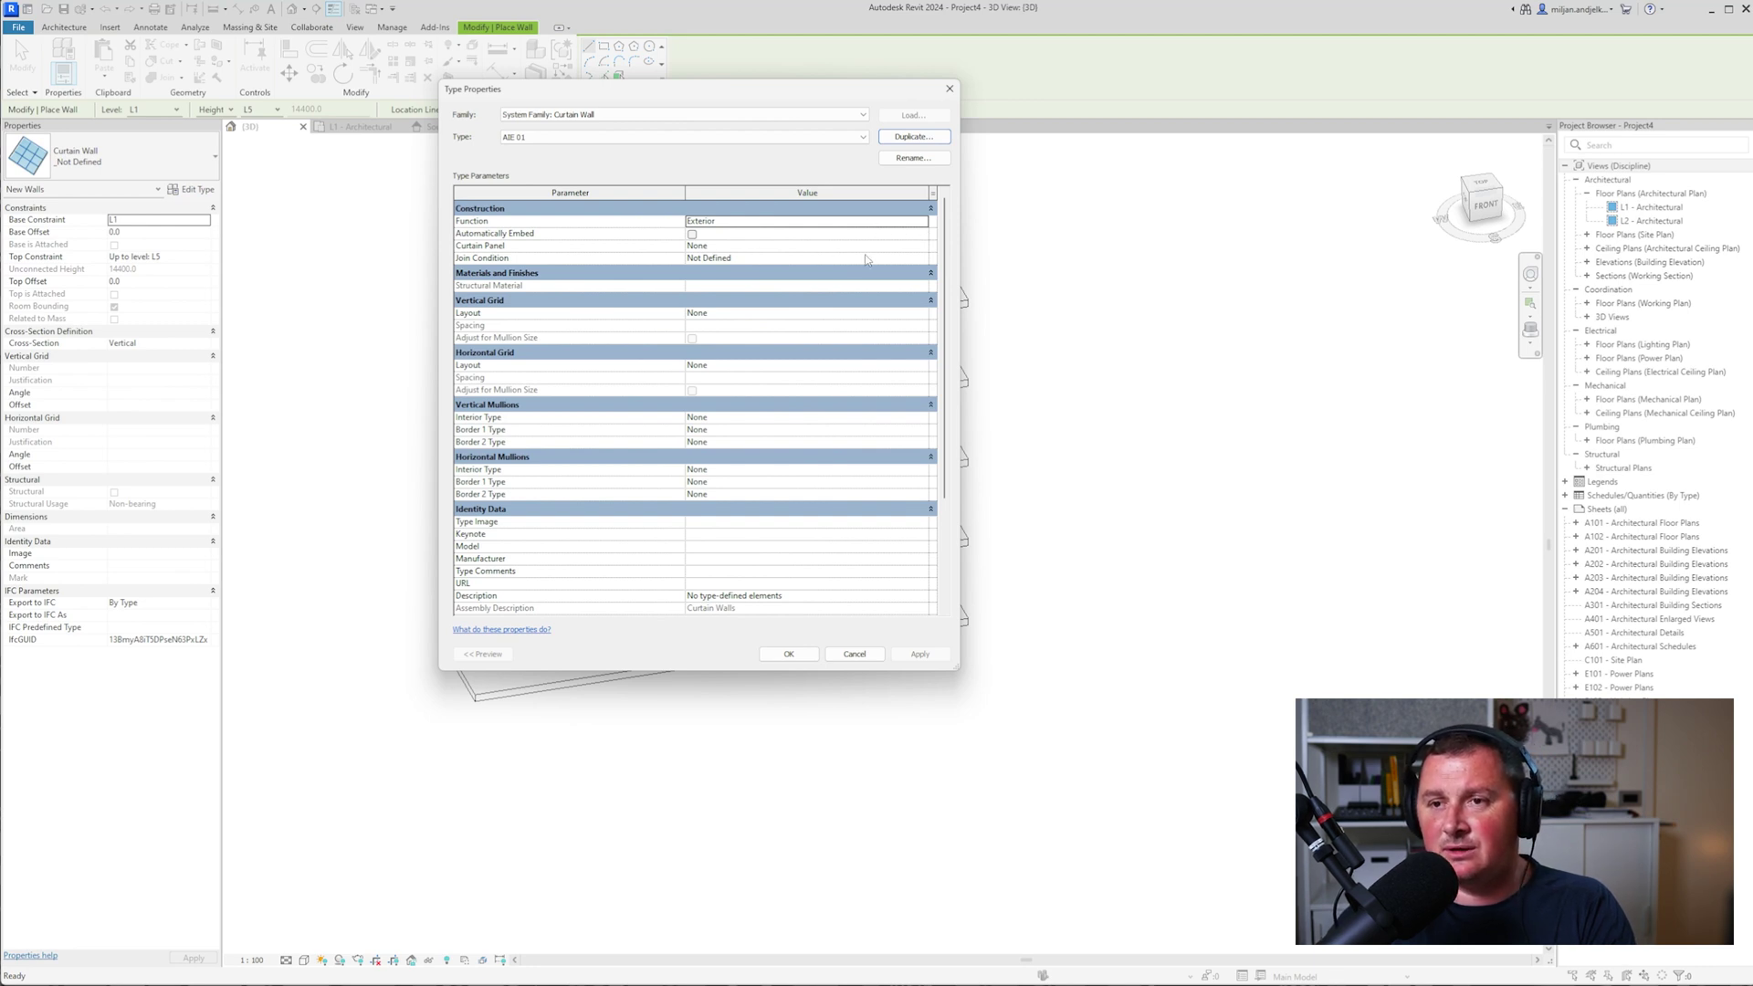
- Set Curtain Panel to Empty System Panel : Empty and Join Condition to Border and Vertical Grid Continuous
click(926, 247)
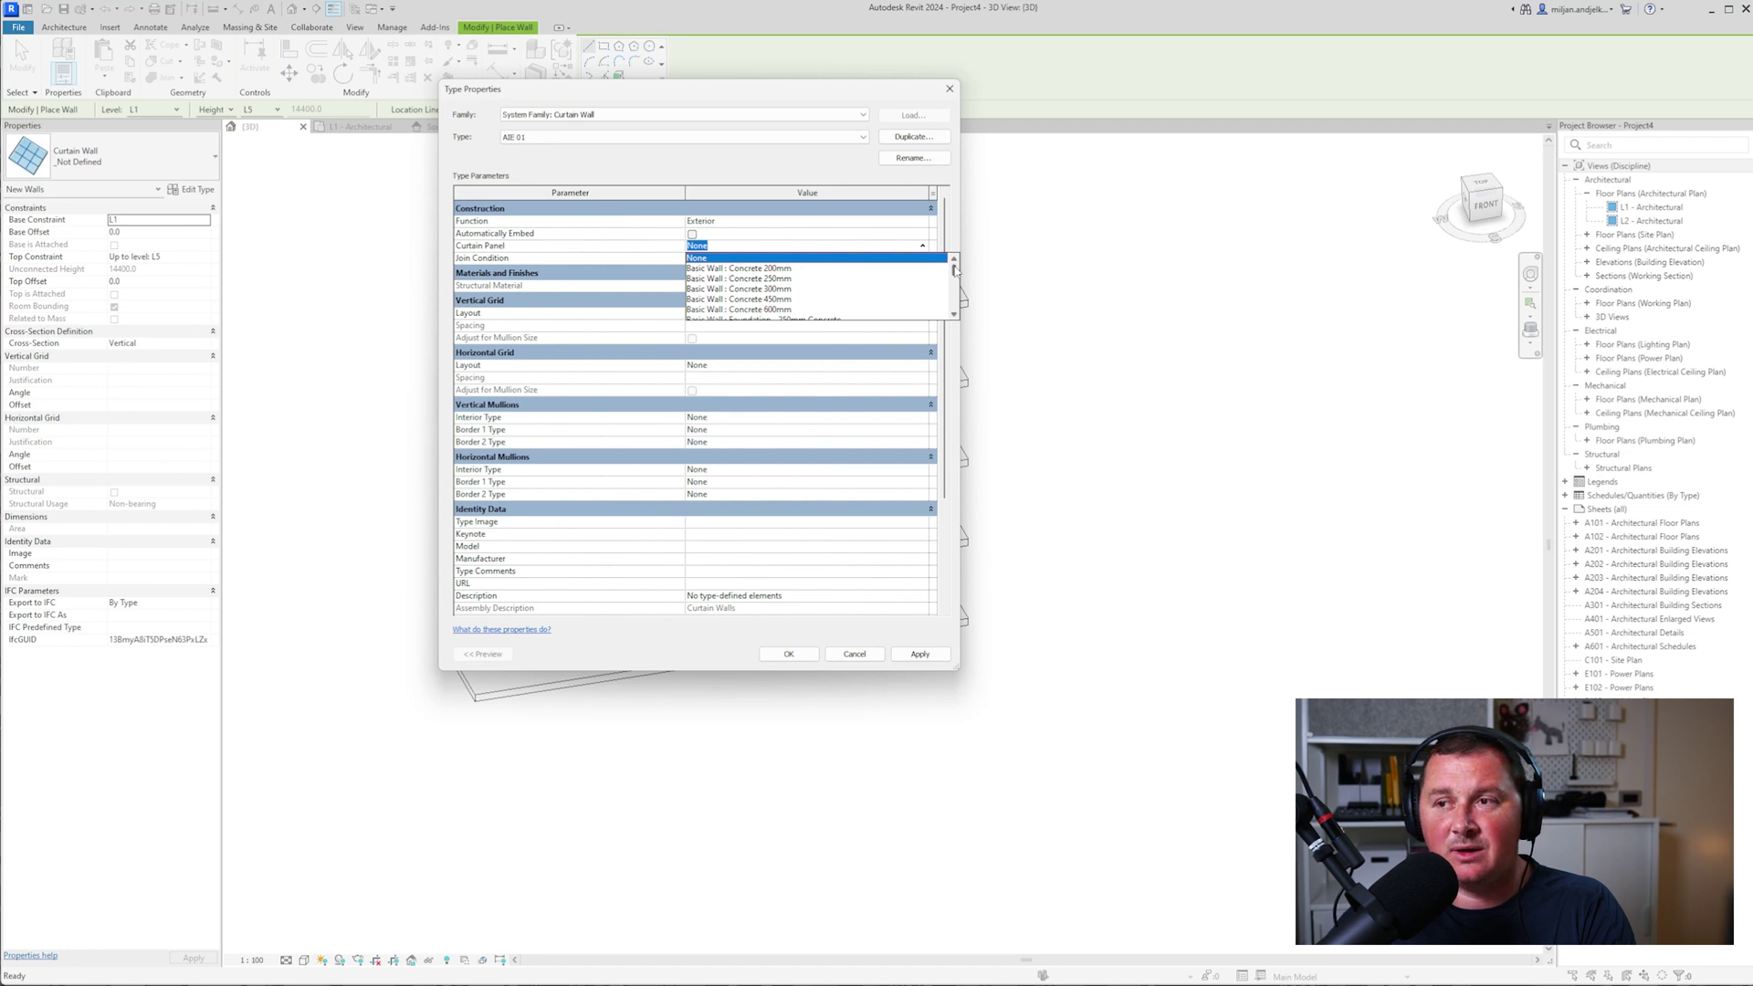
drag(955, 271, 962, 300)
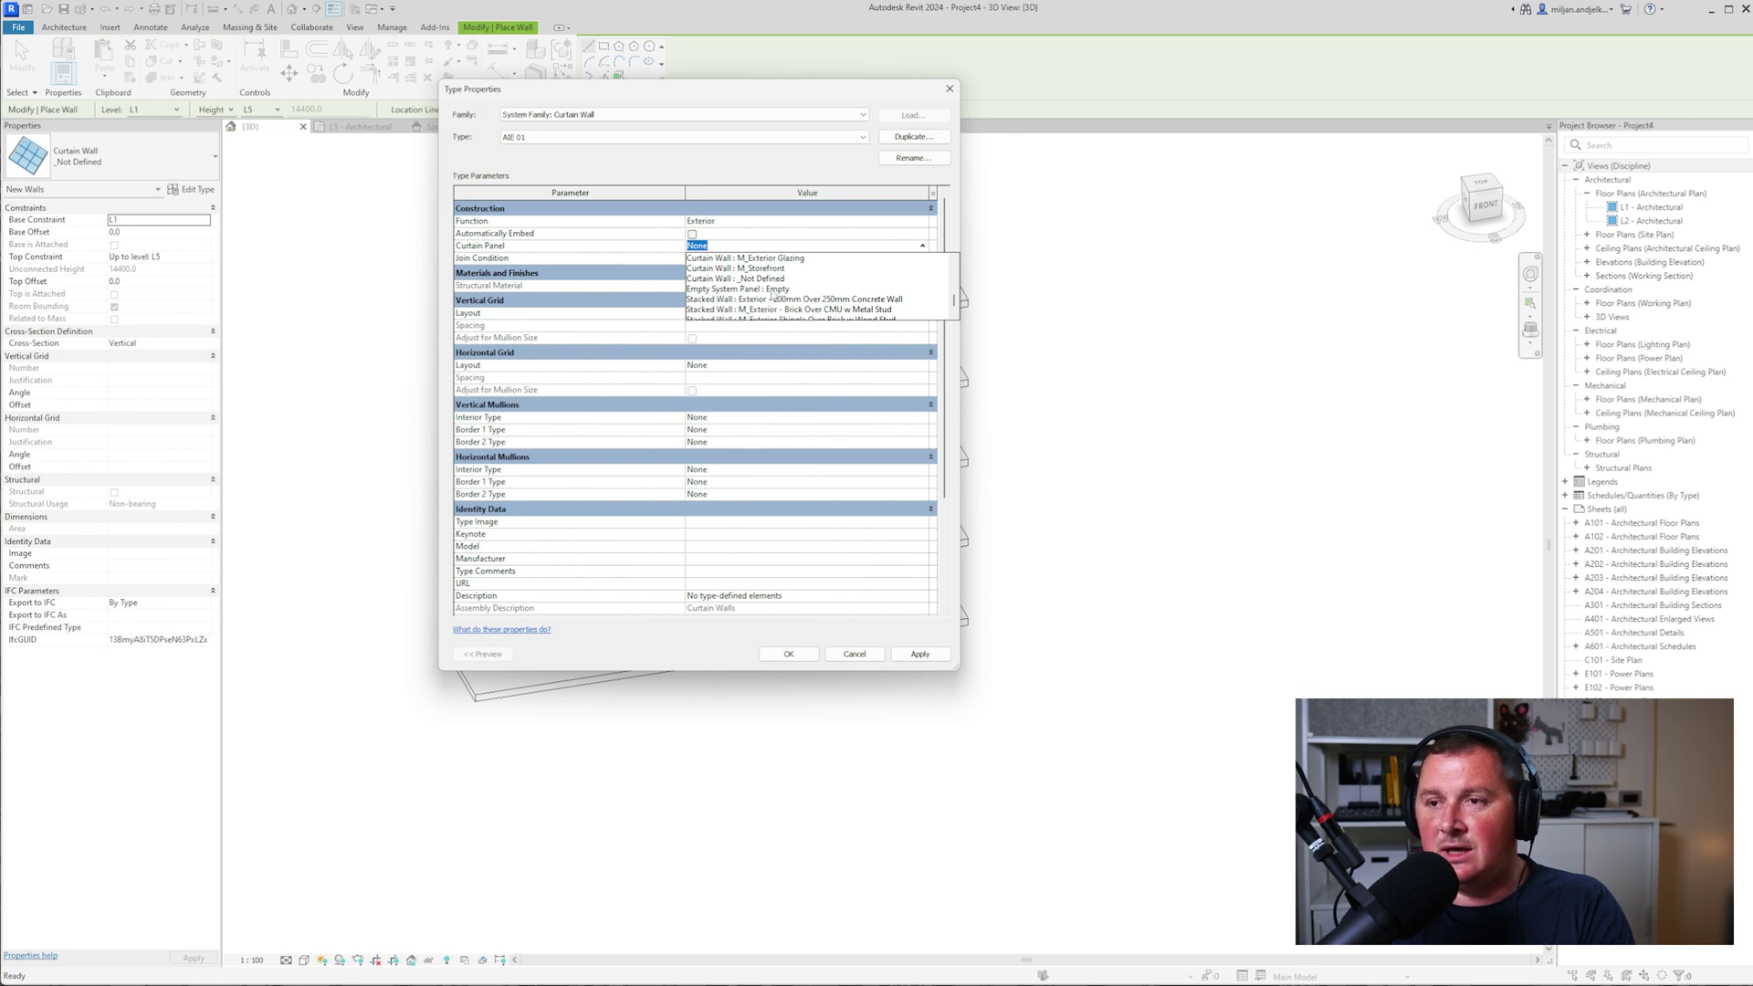
click(772, 289)
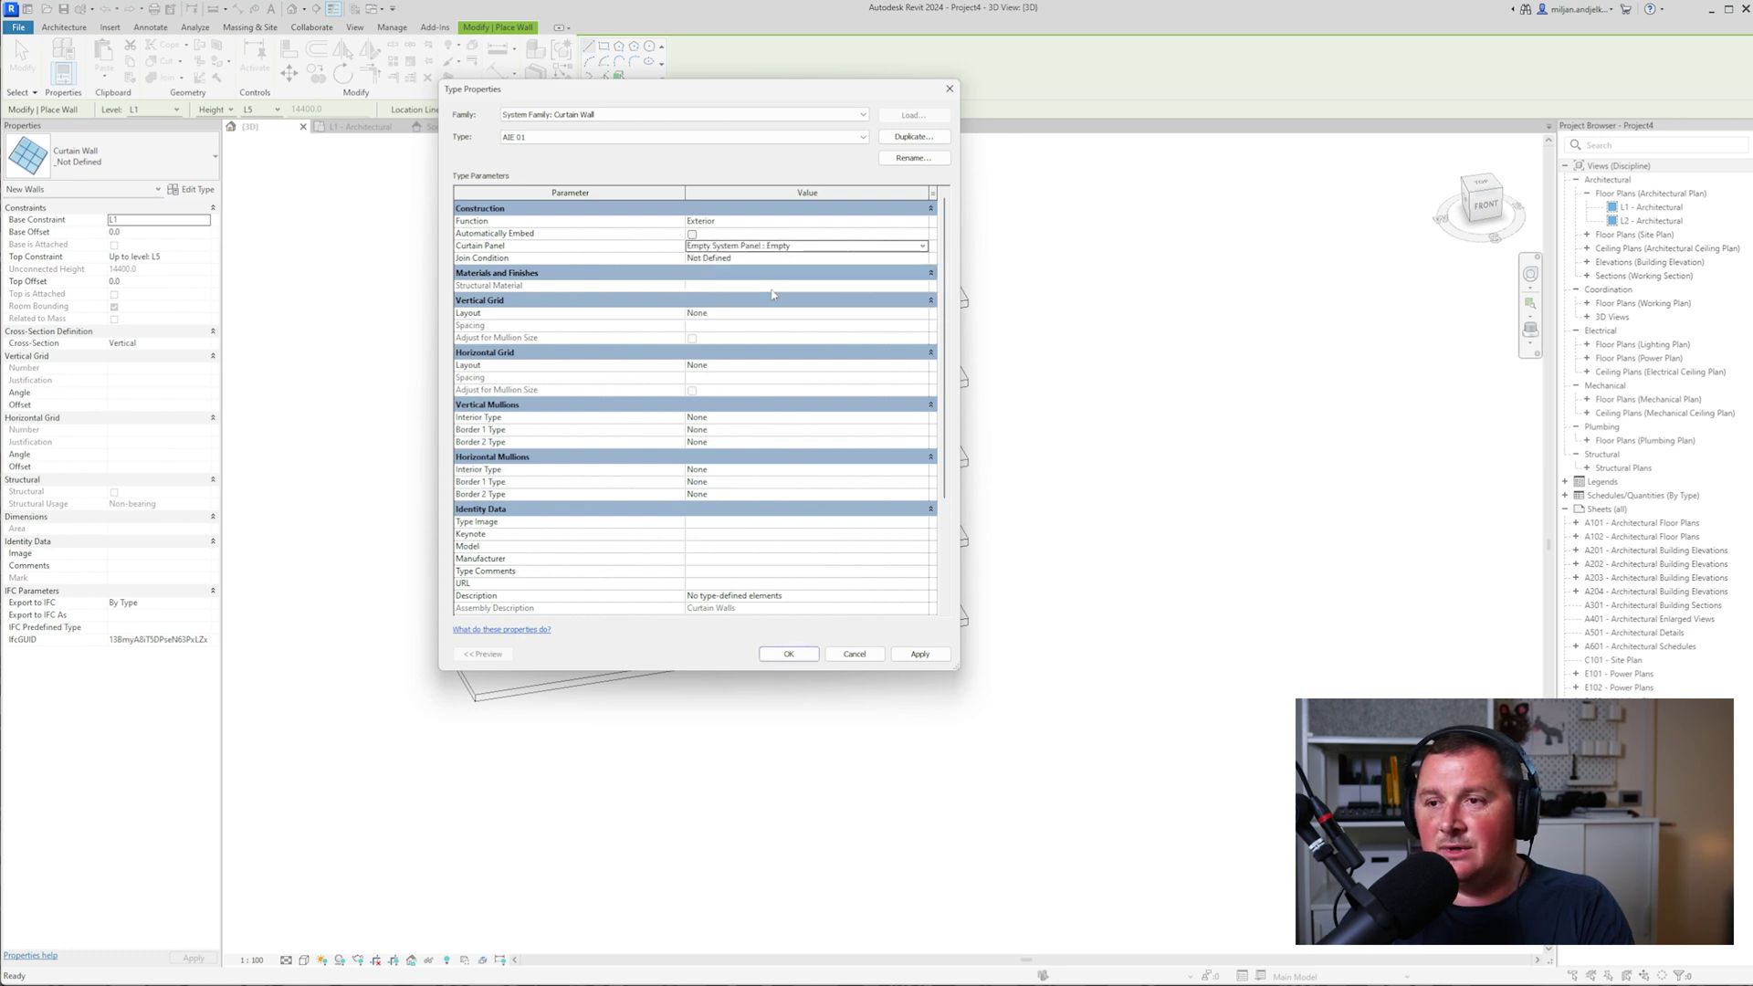
click(922, 259)
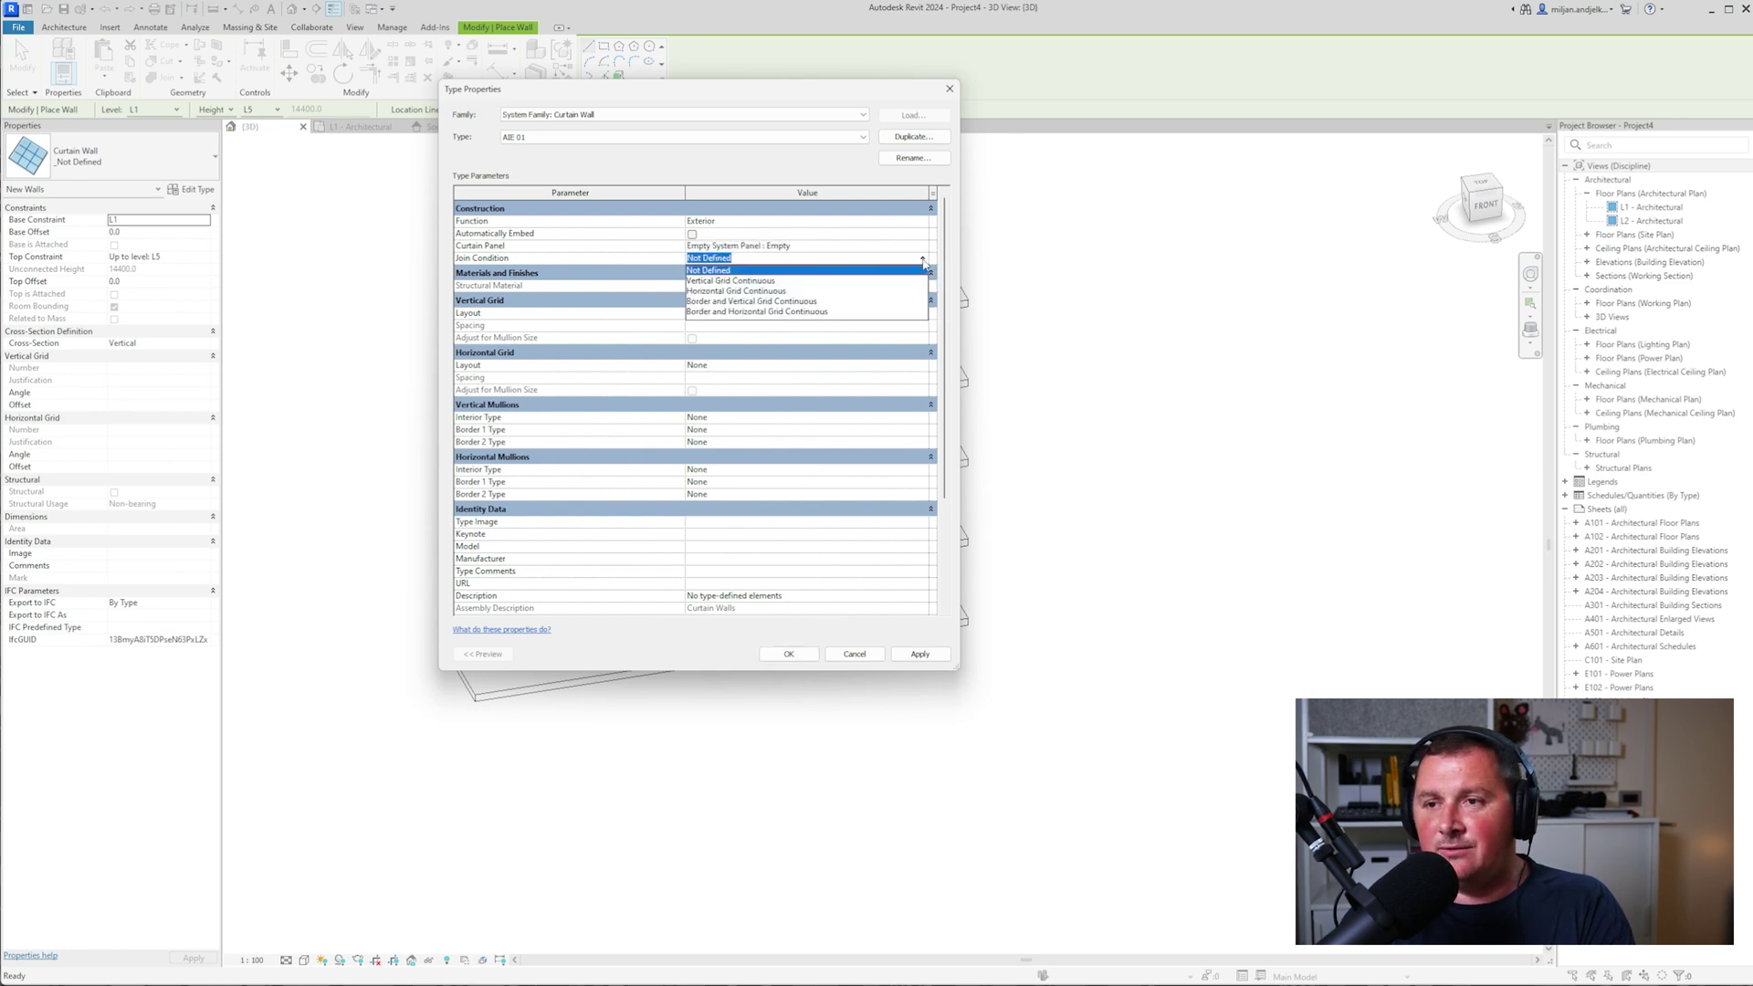
click(722, 302)
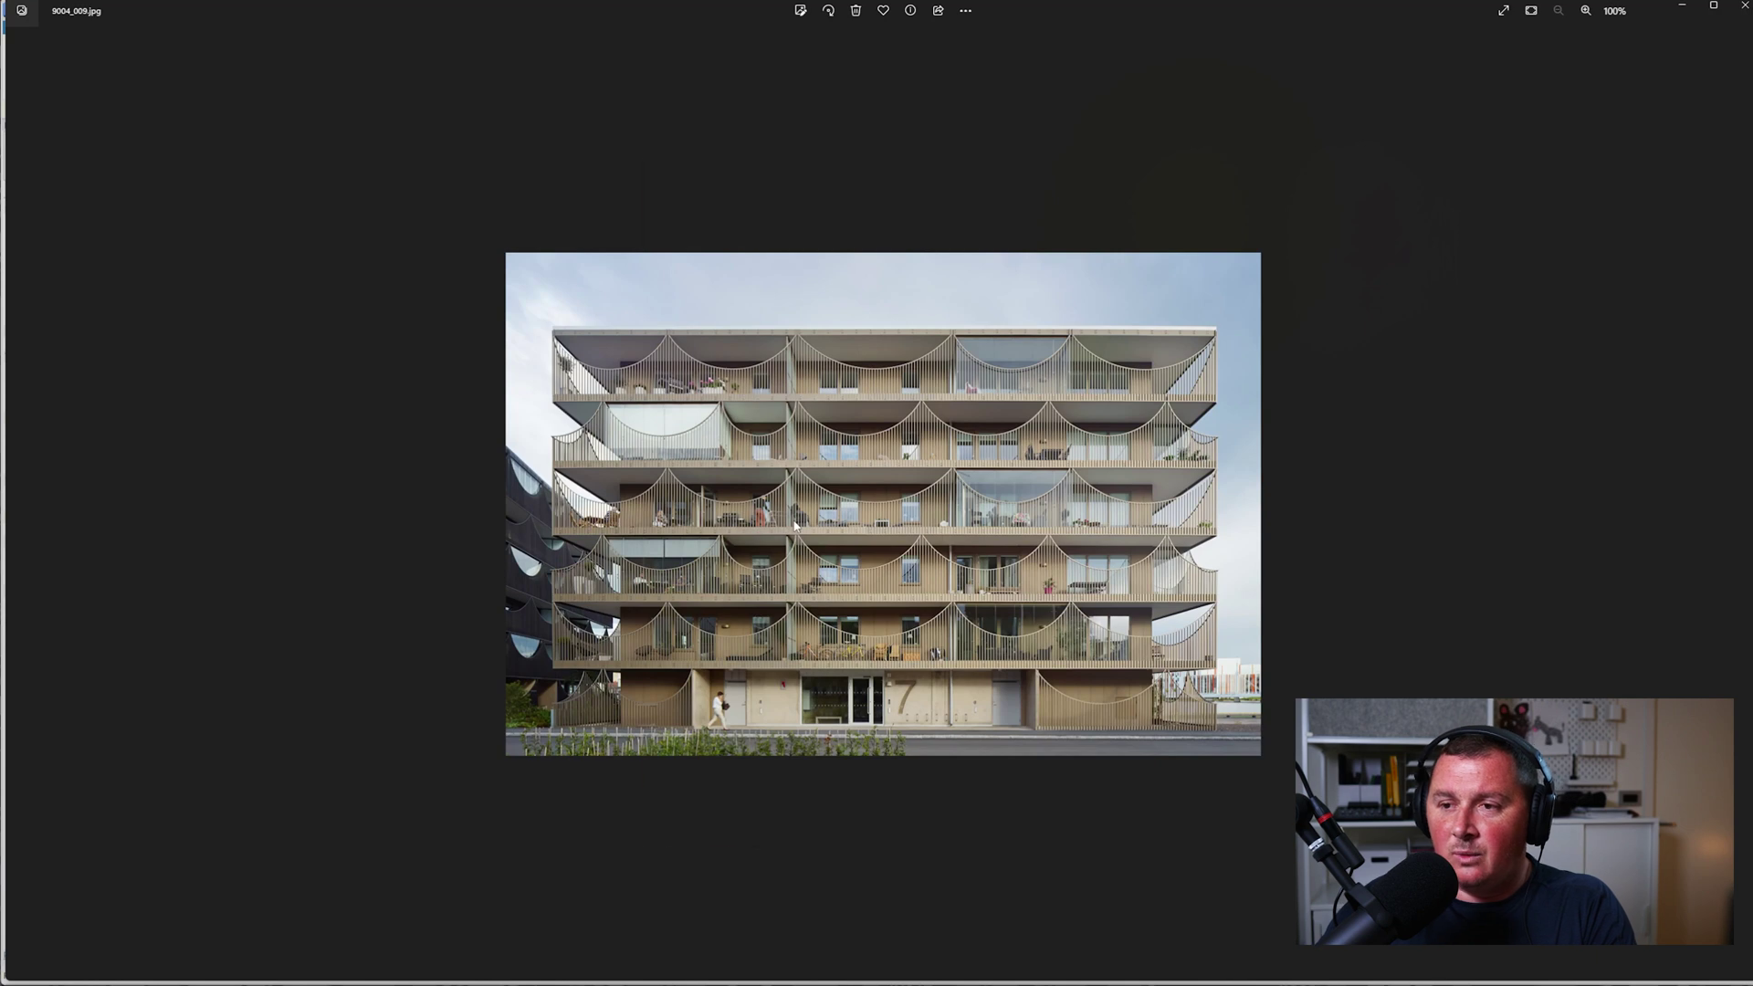
key(Right)
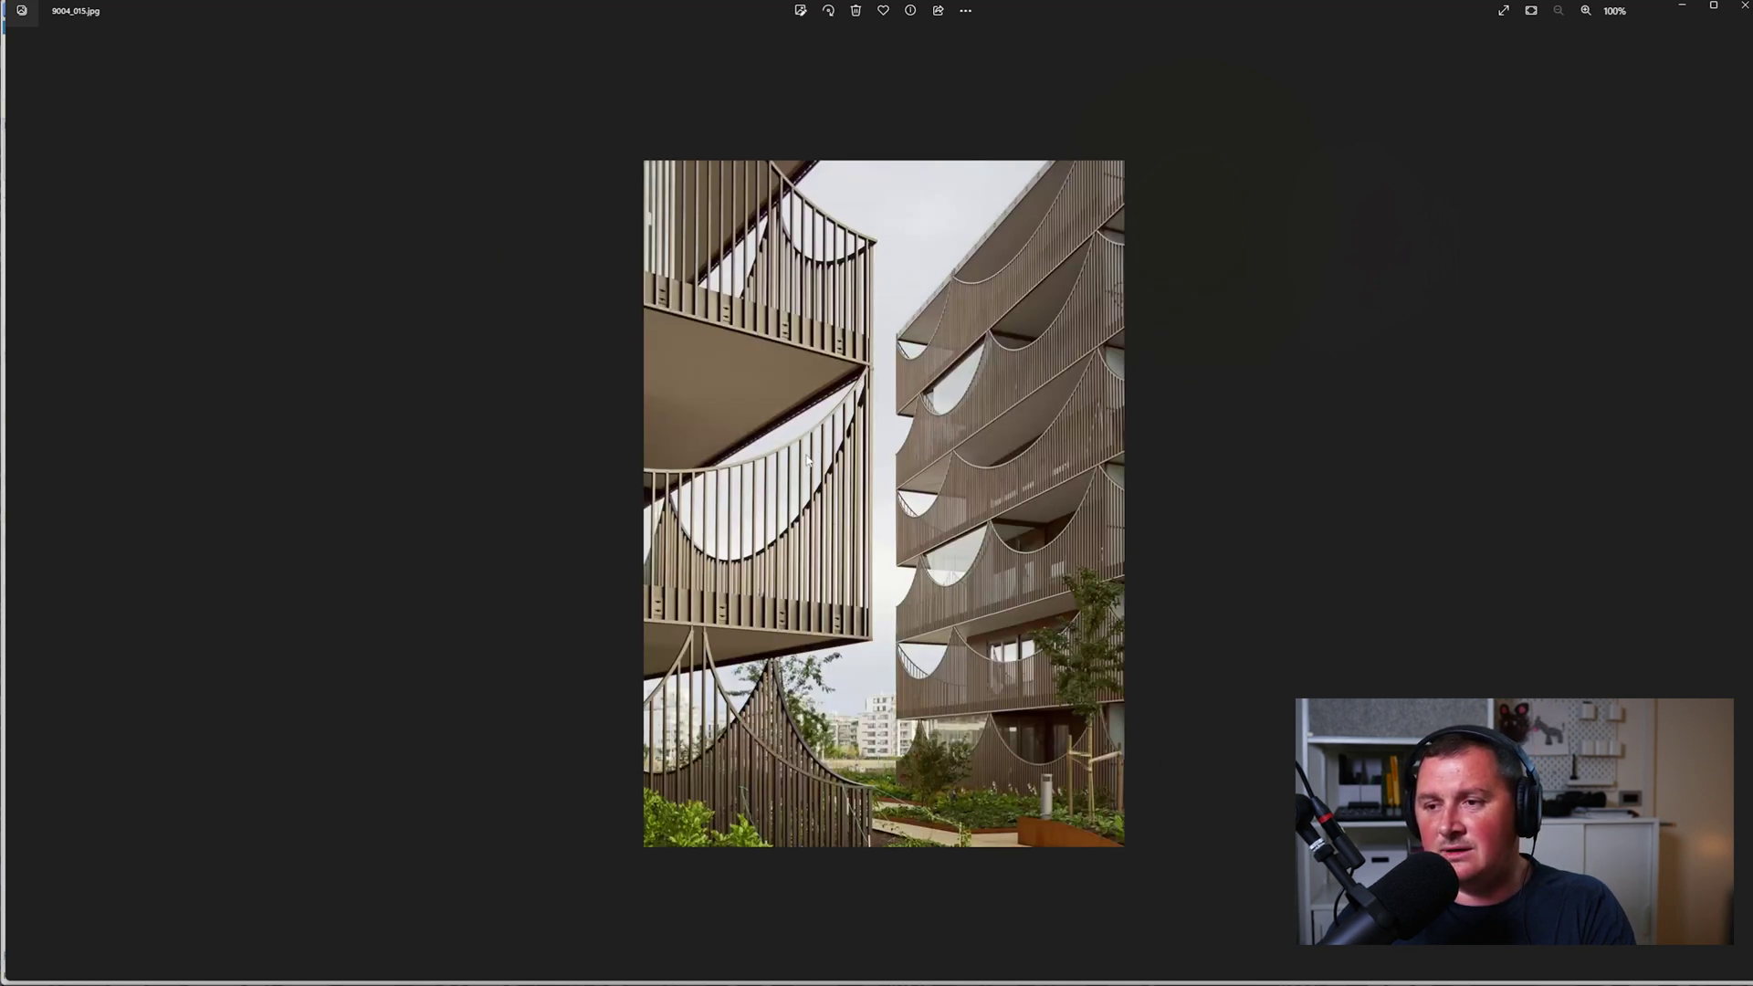
click(1682, 7)
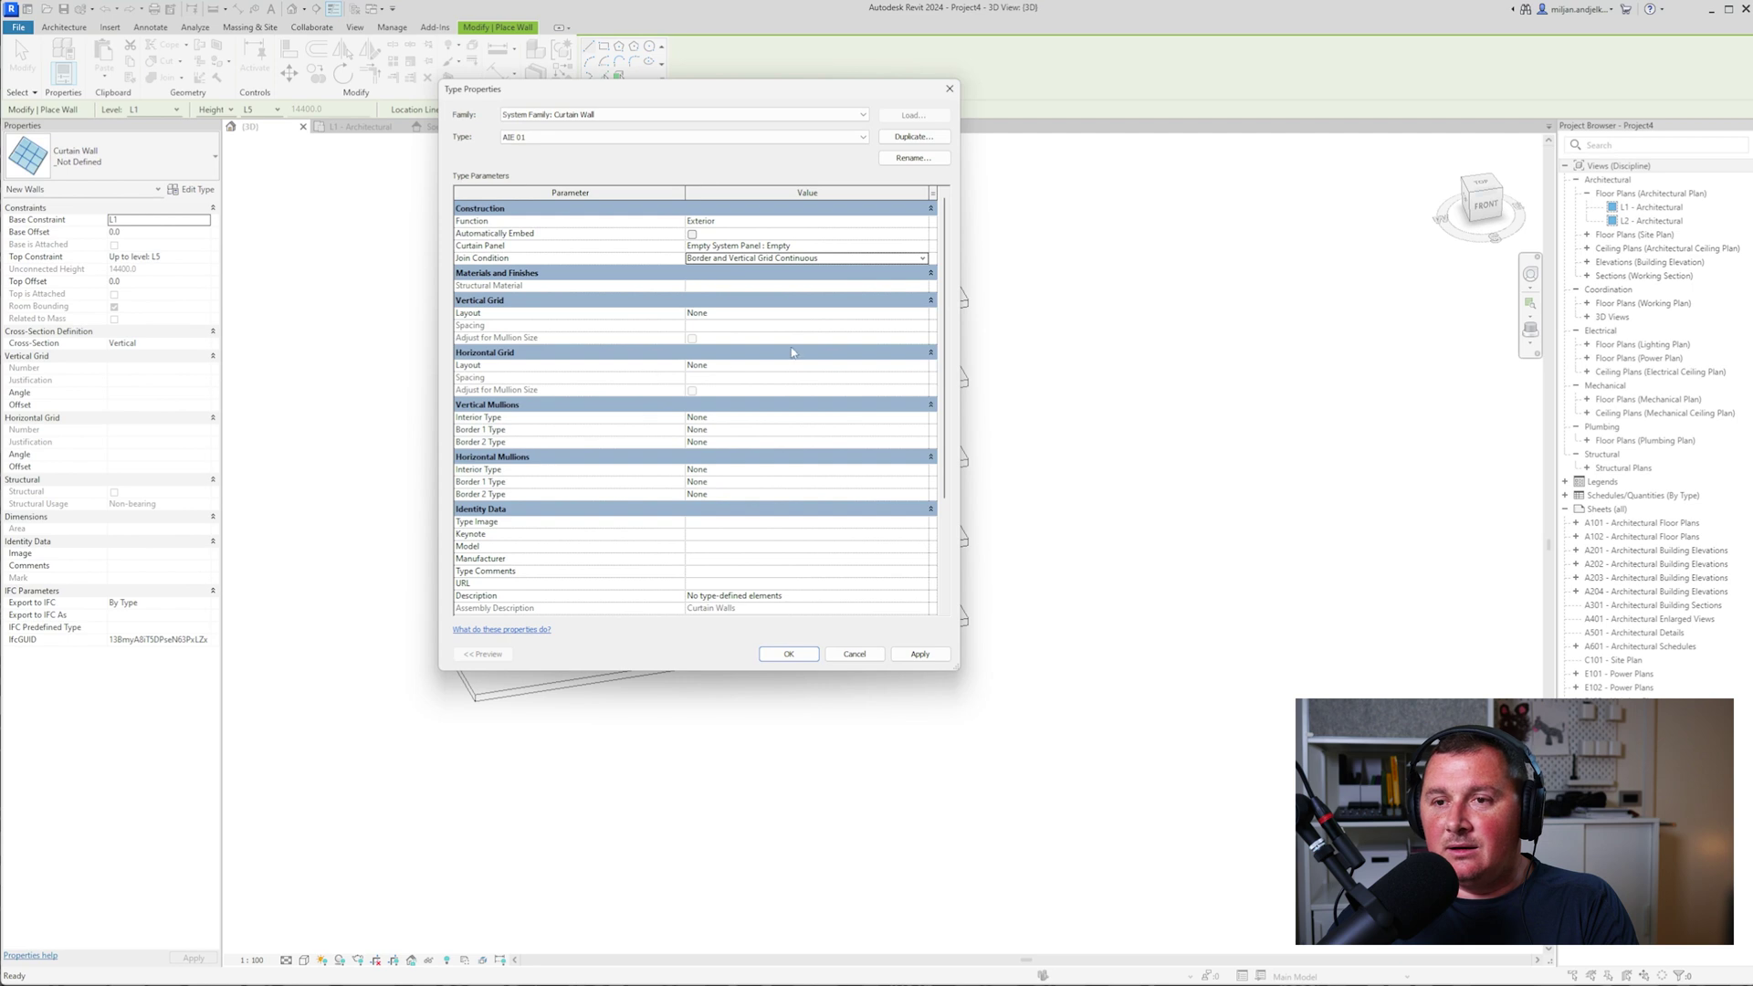
- Set the vertical grid layout to Maximum Spacing with 110 spacing
click(925, 315)
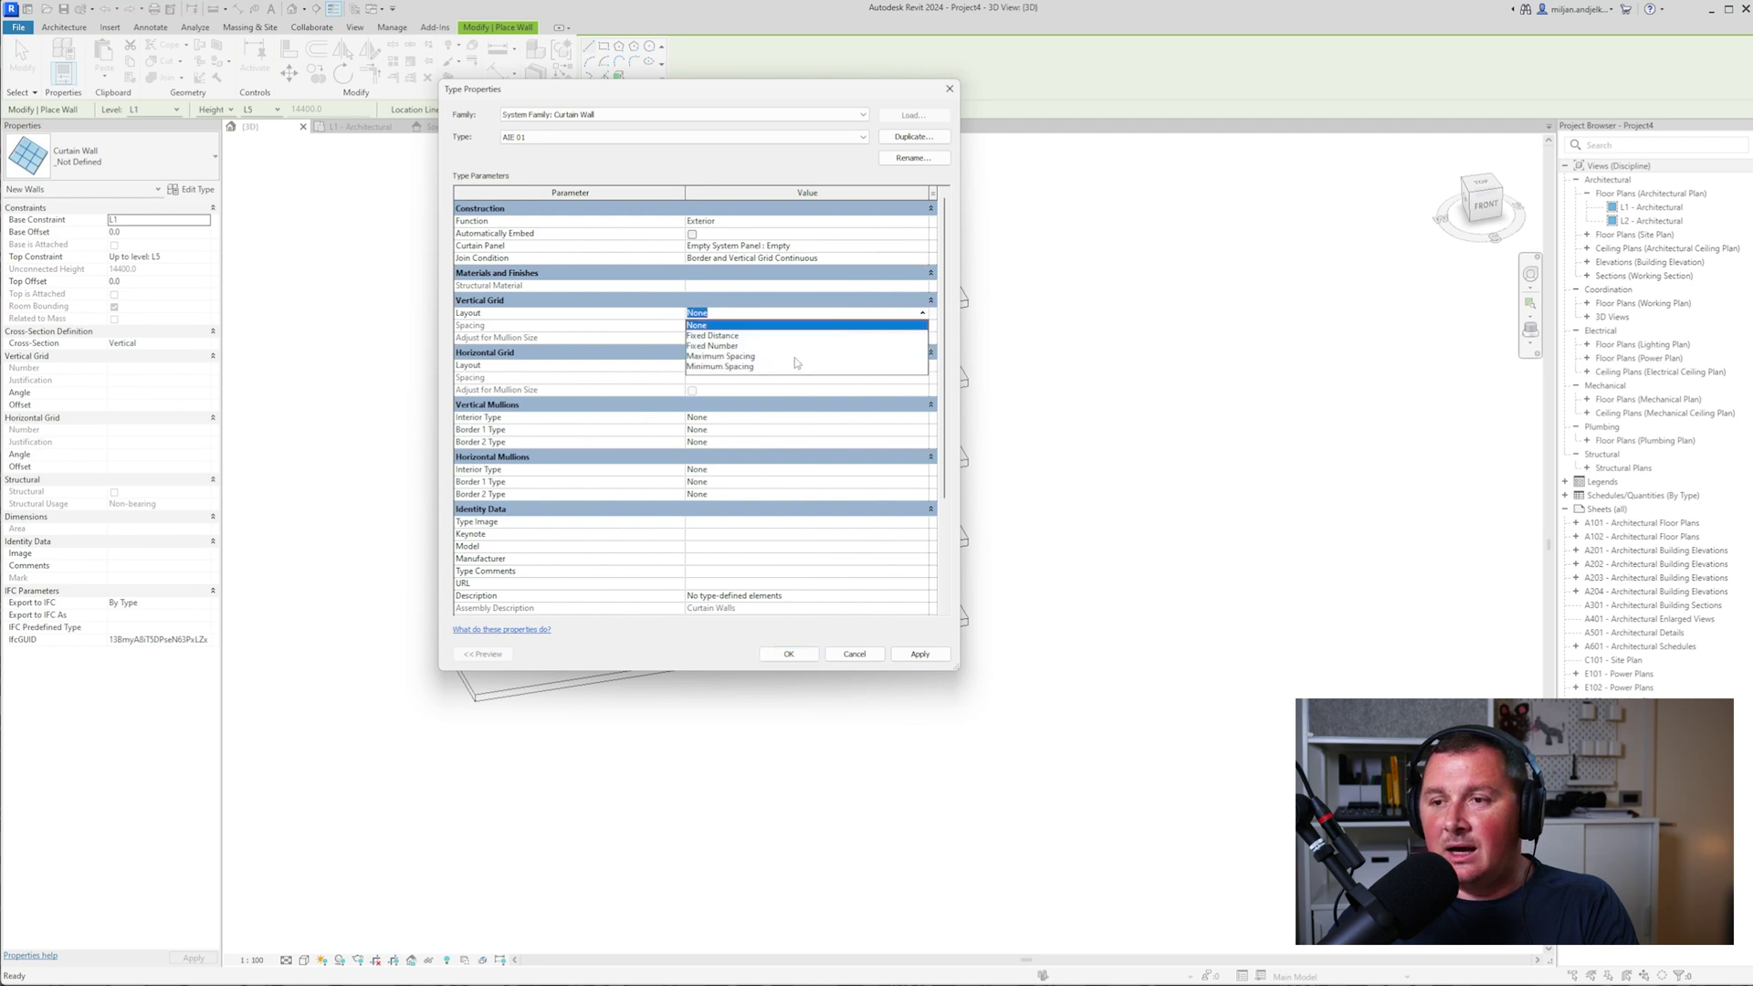
click(726, 356)
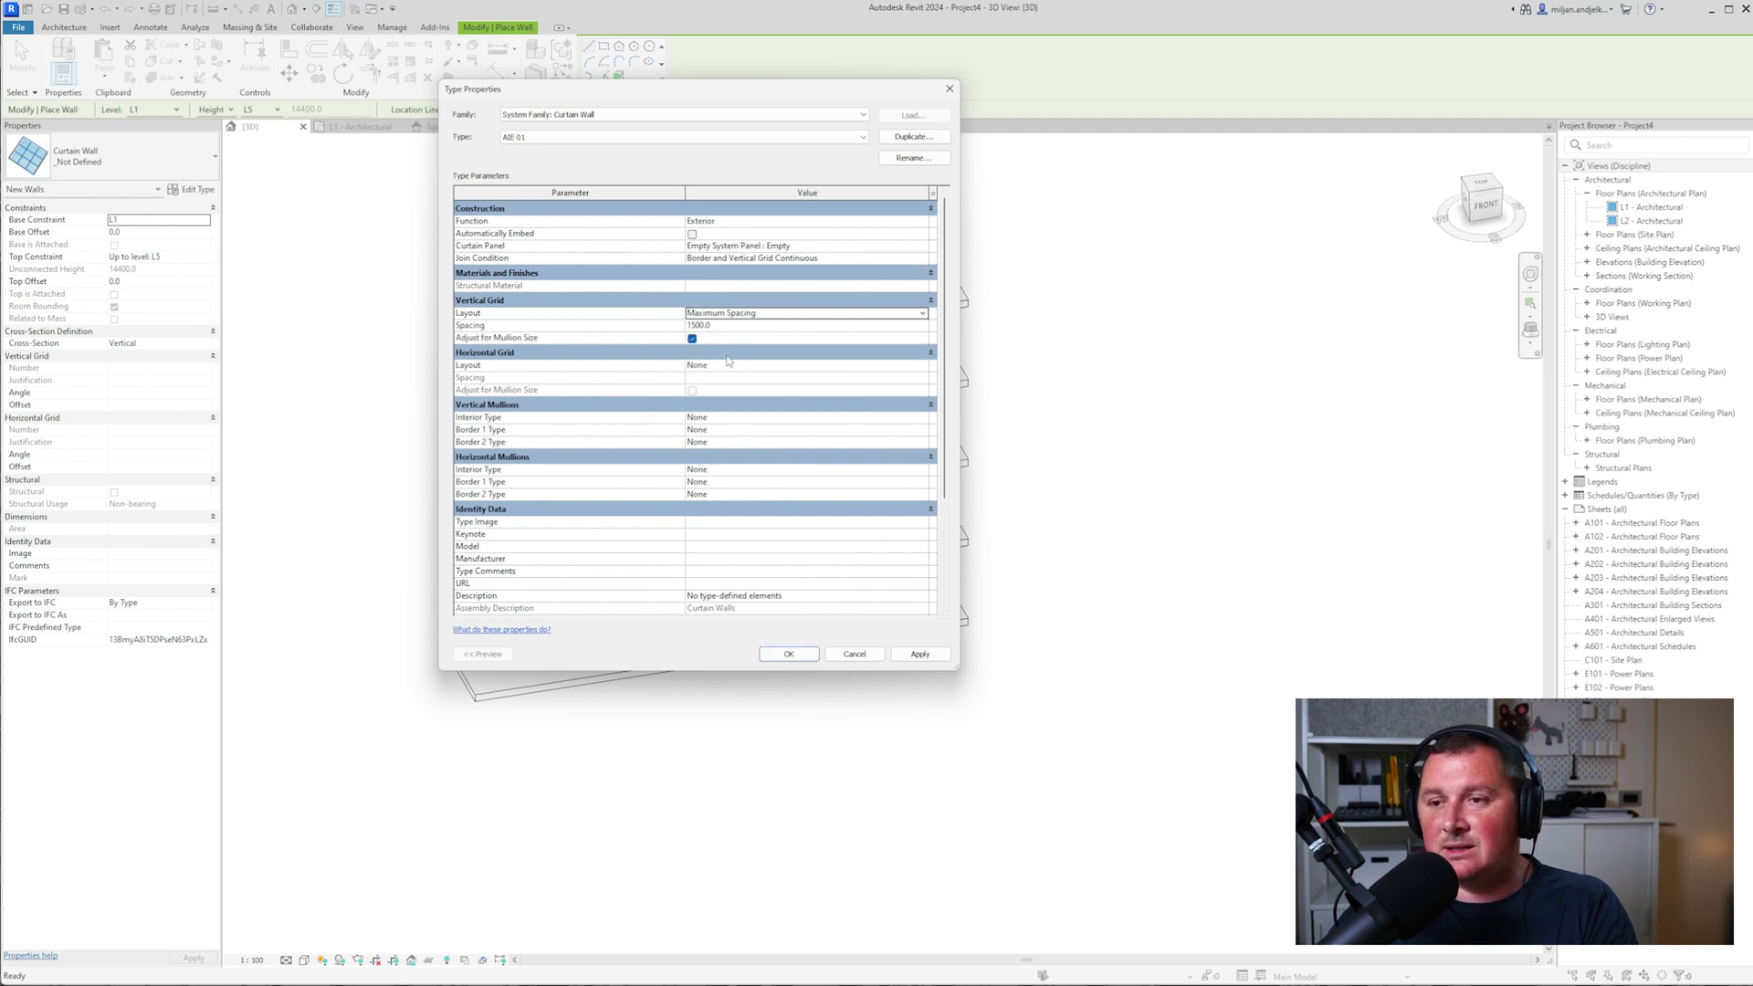
click(723, 327)
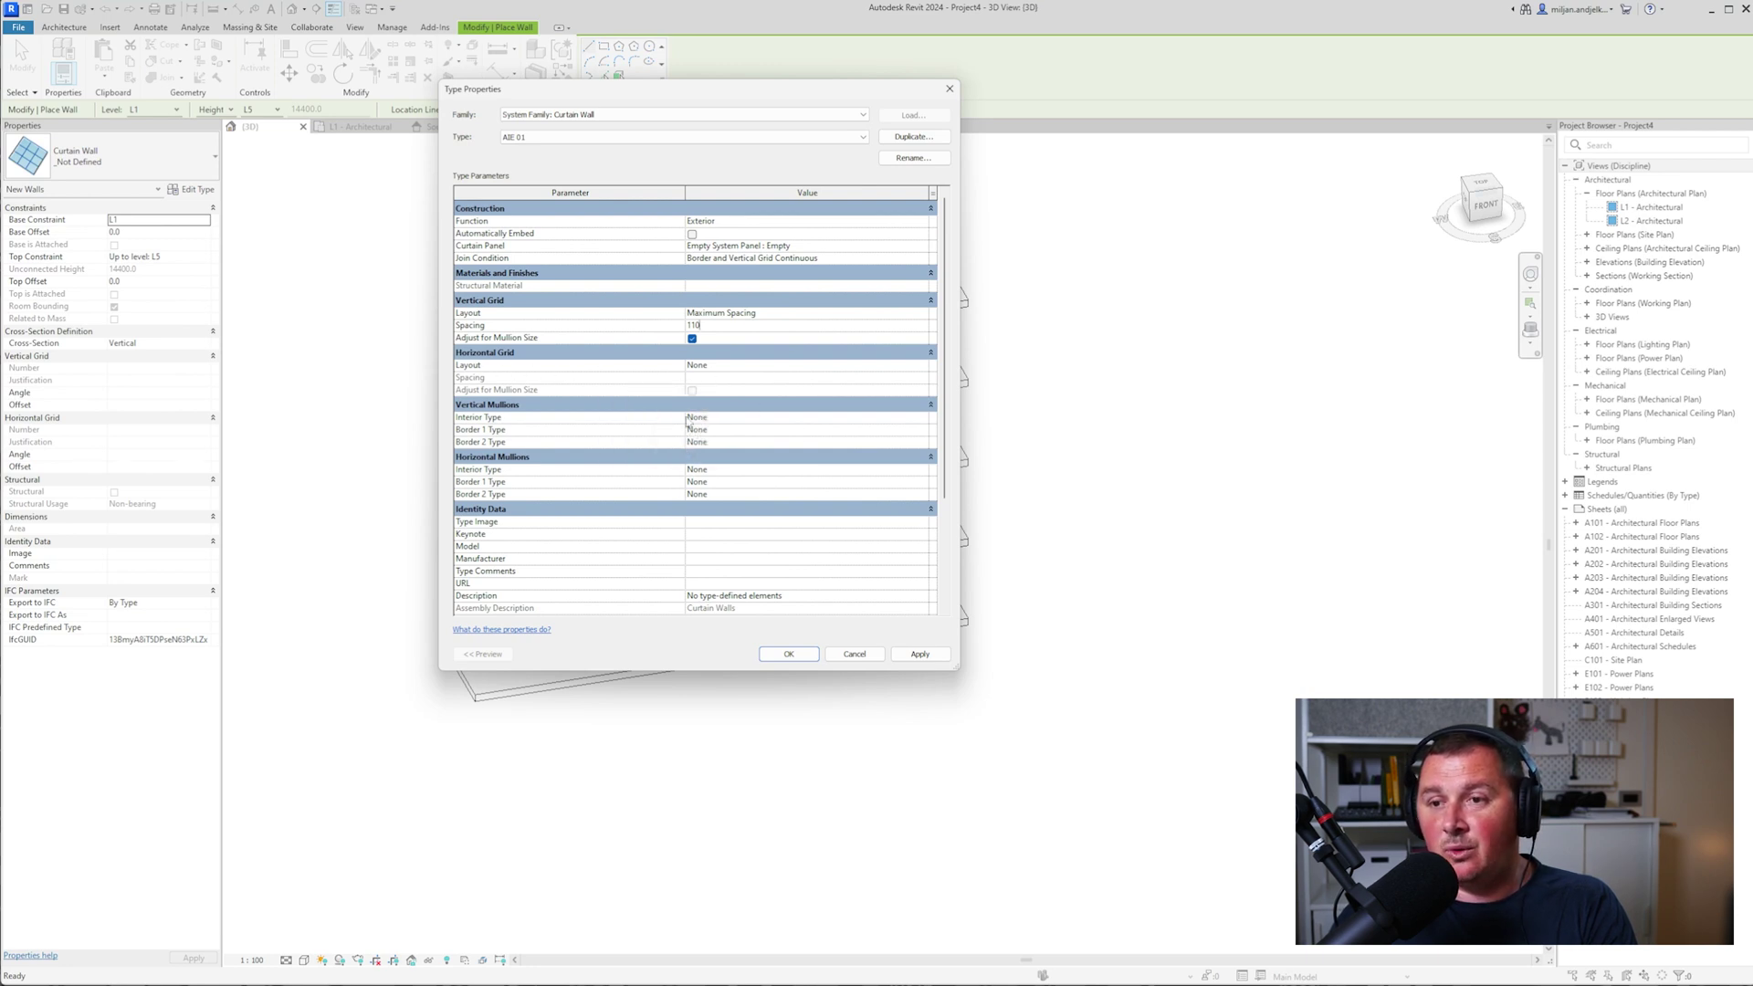
- Assign Rectangular Mullion 25mm Square to interior and all four border mullions, then confirm
click(921, 420)
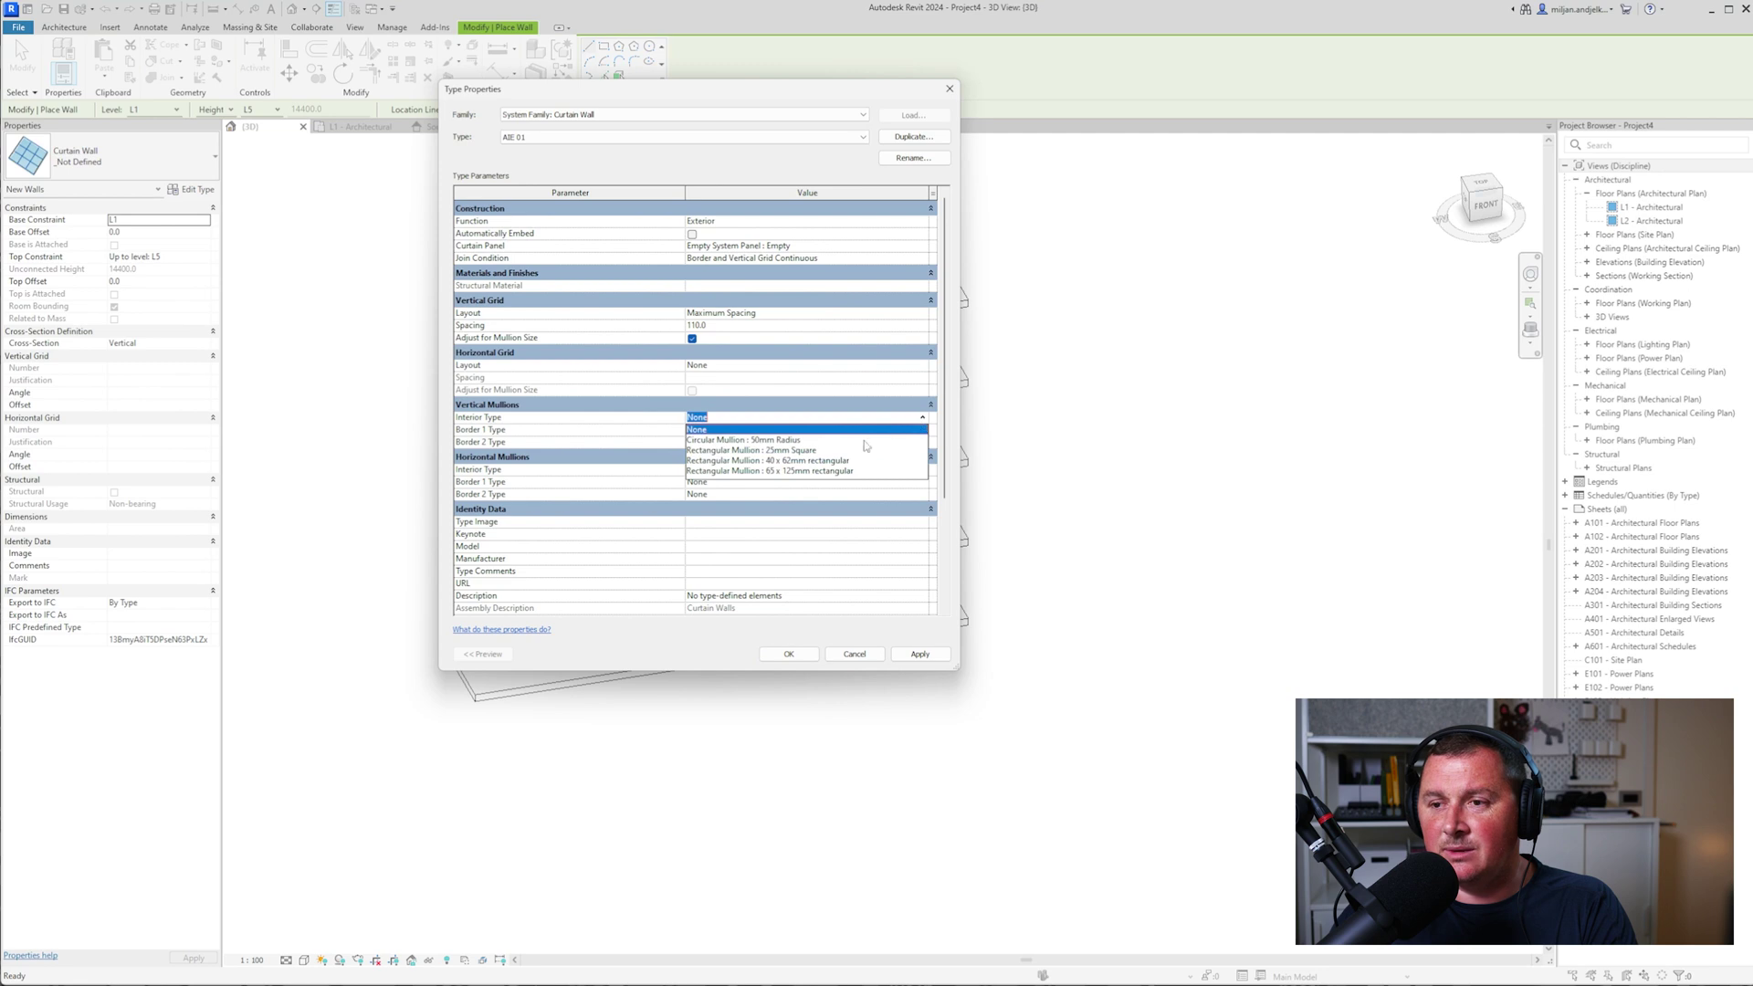
click(787, 451)
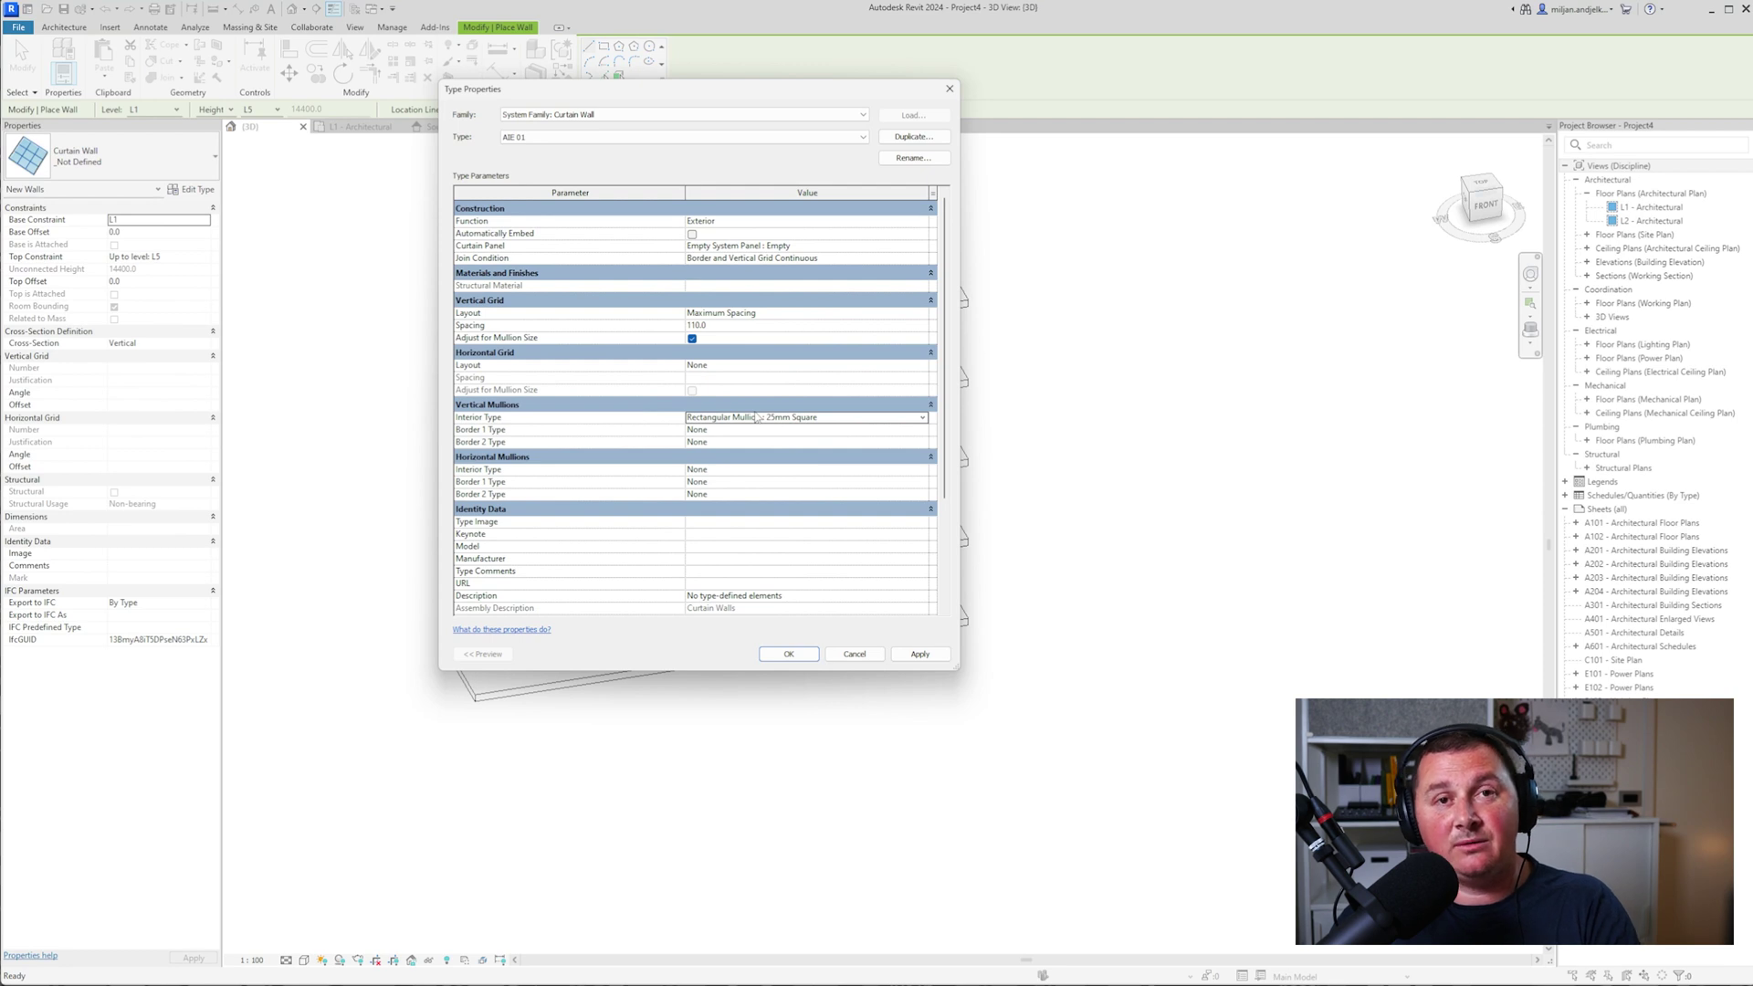
click(924, 432)
click(801, 484)
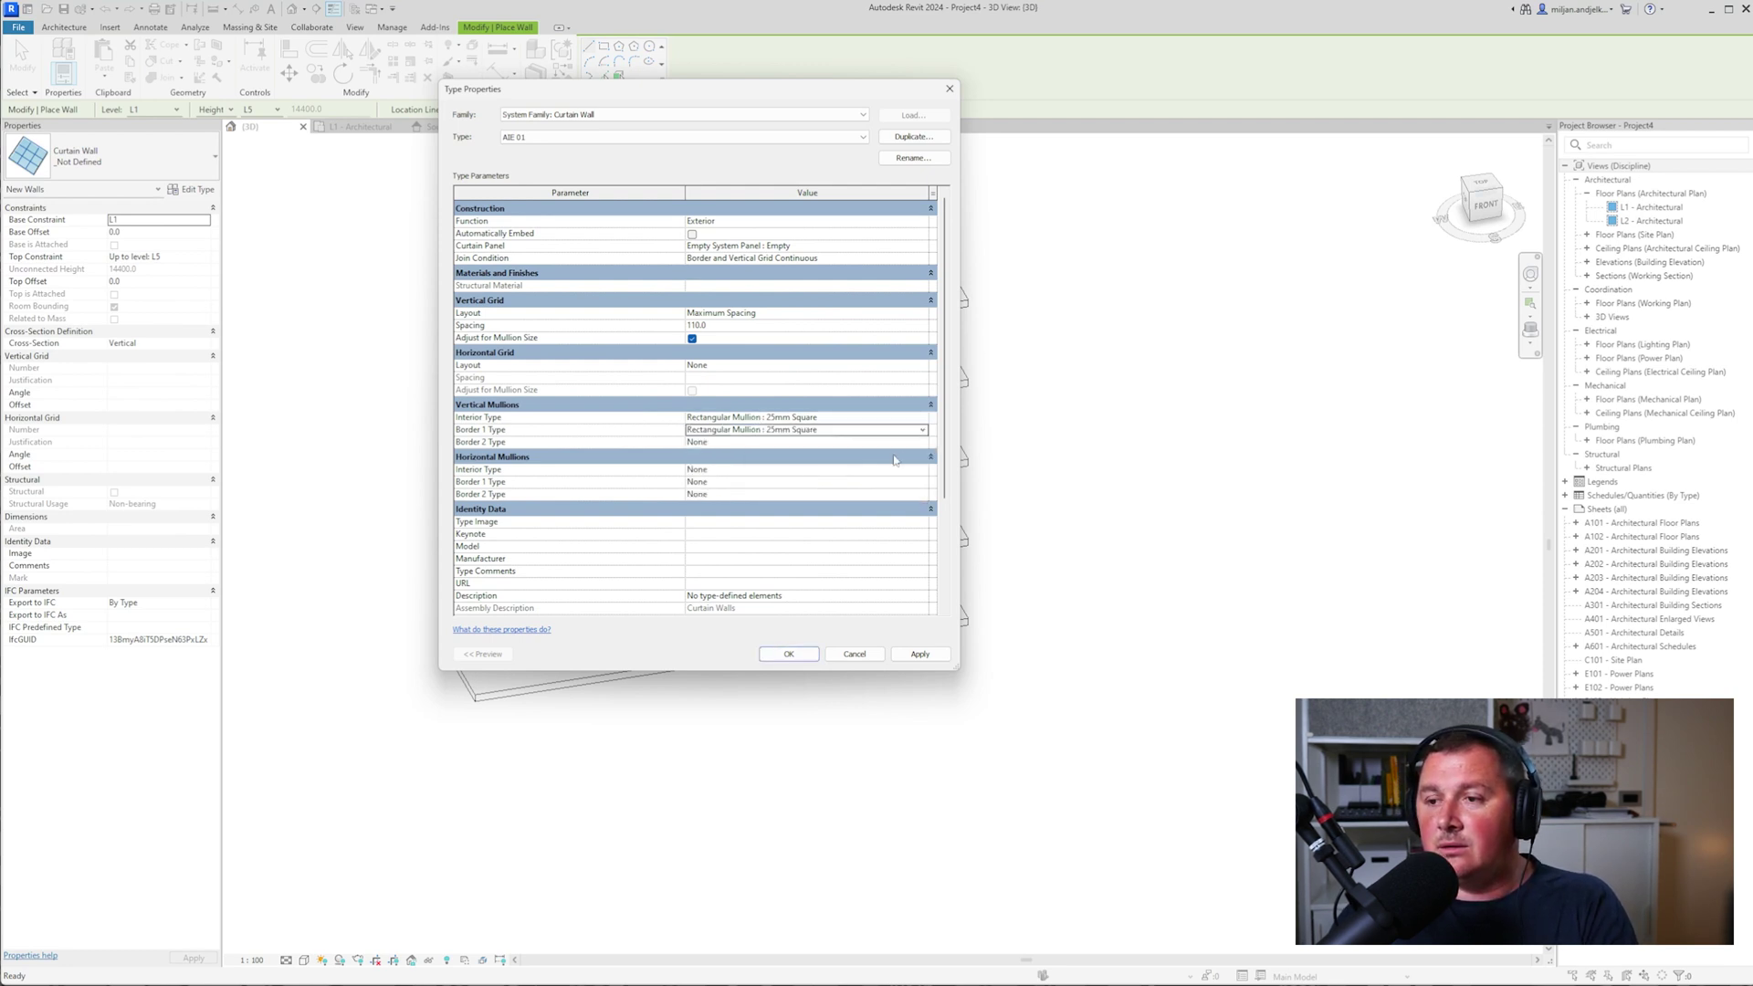
click(924, 444)
click(801, 496)
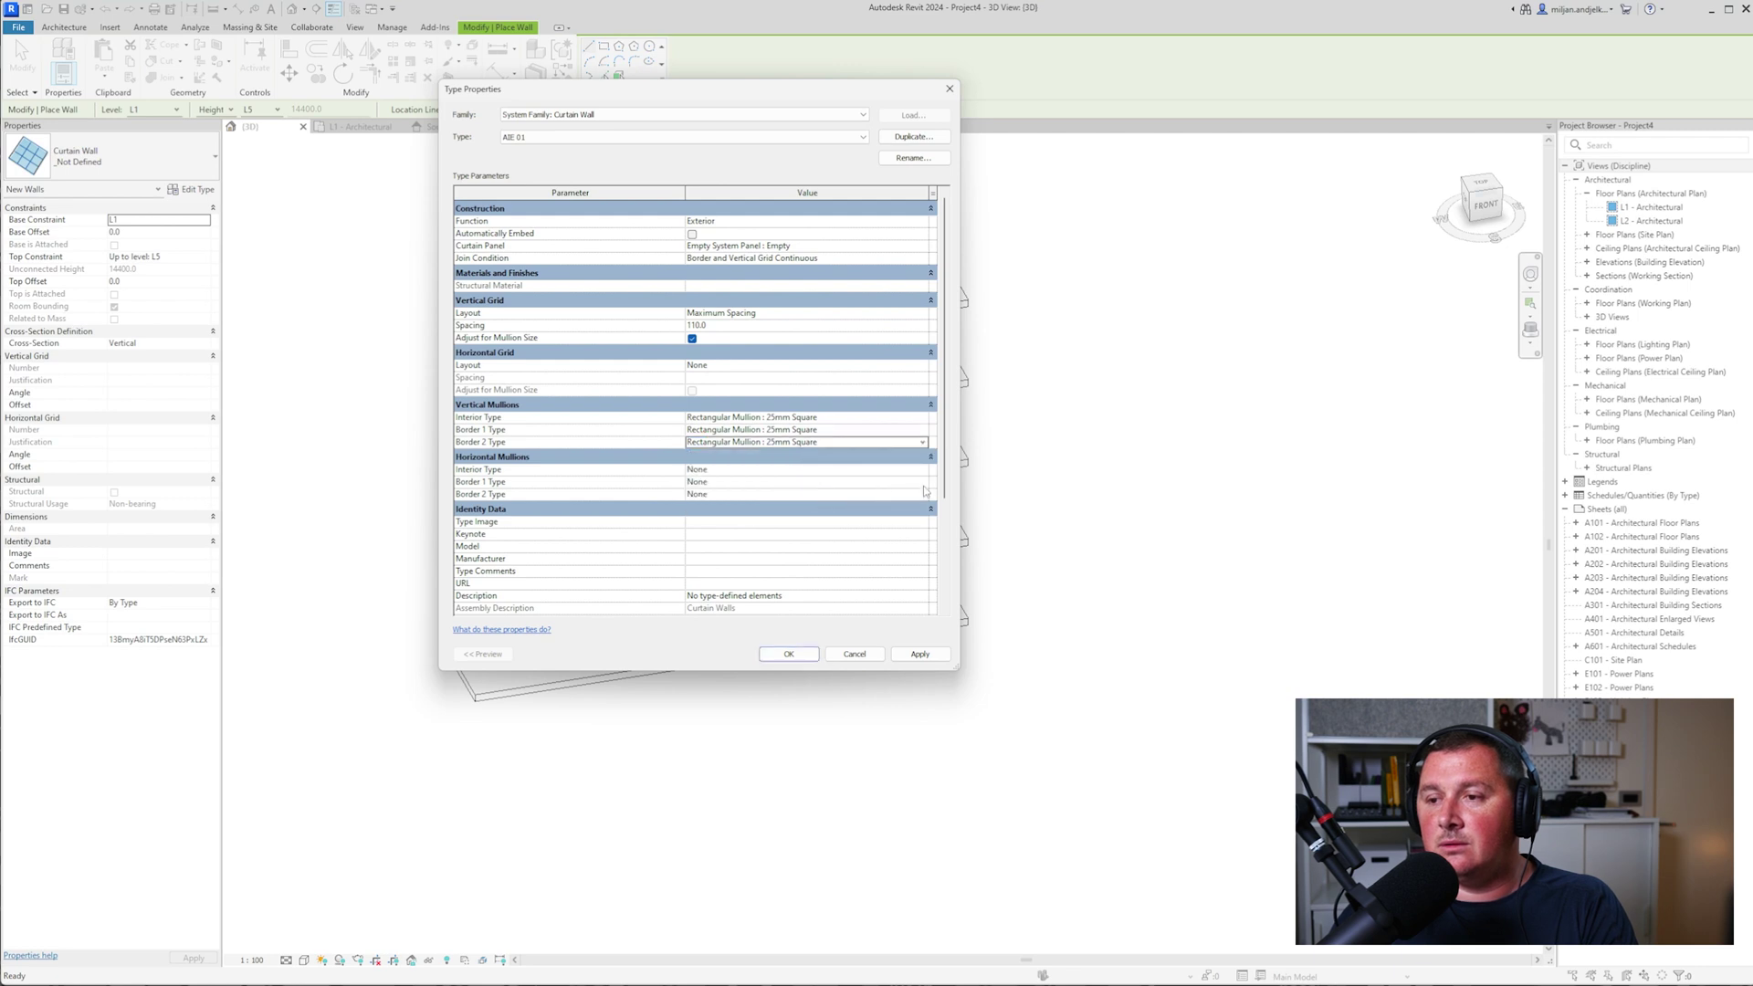
click(800, 482)
click(786, 536)
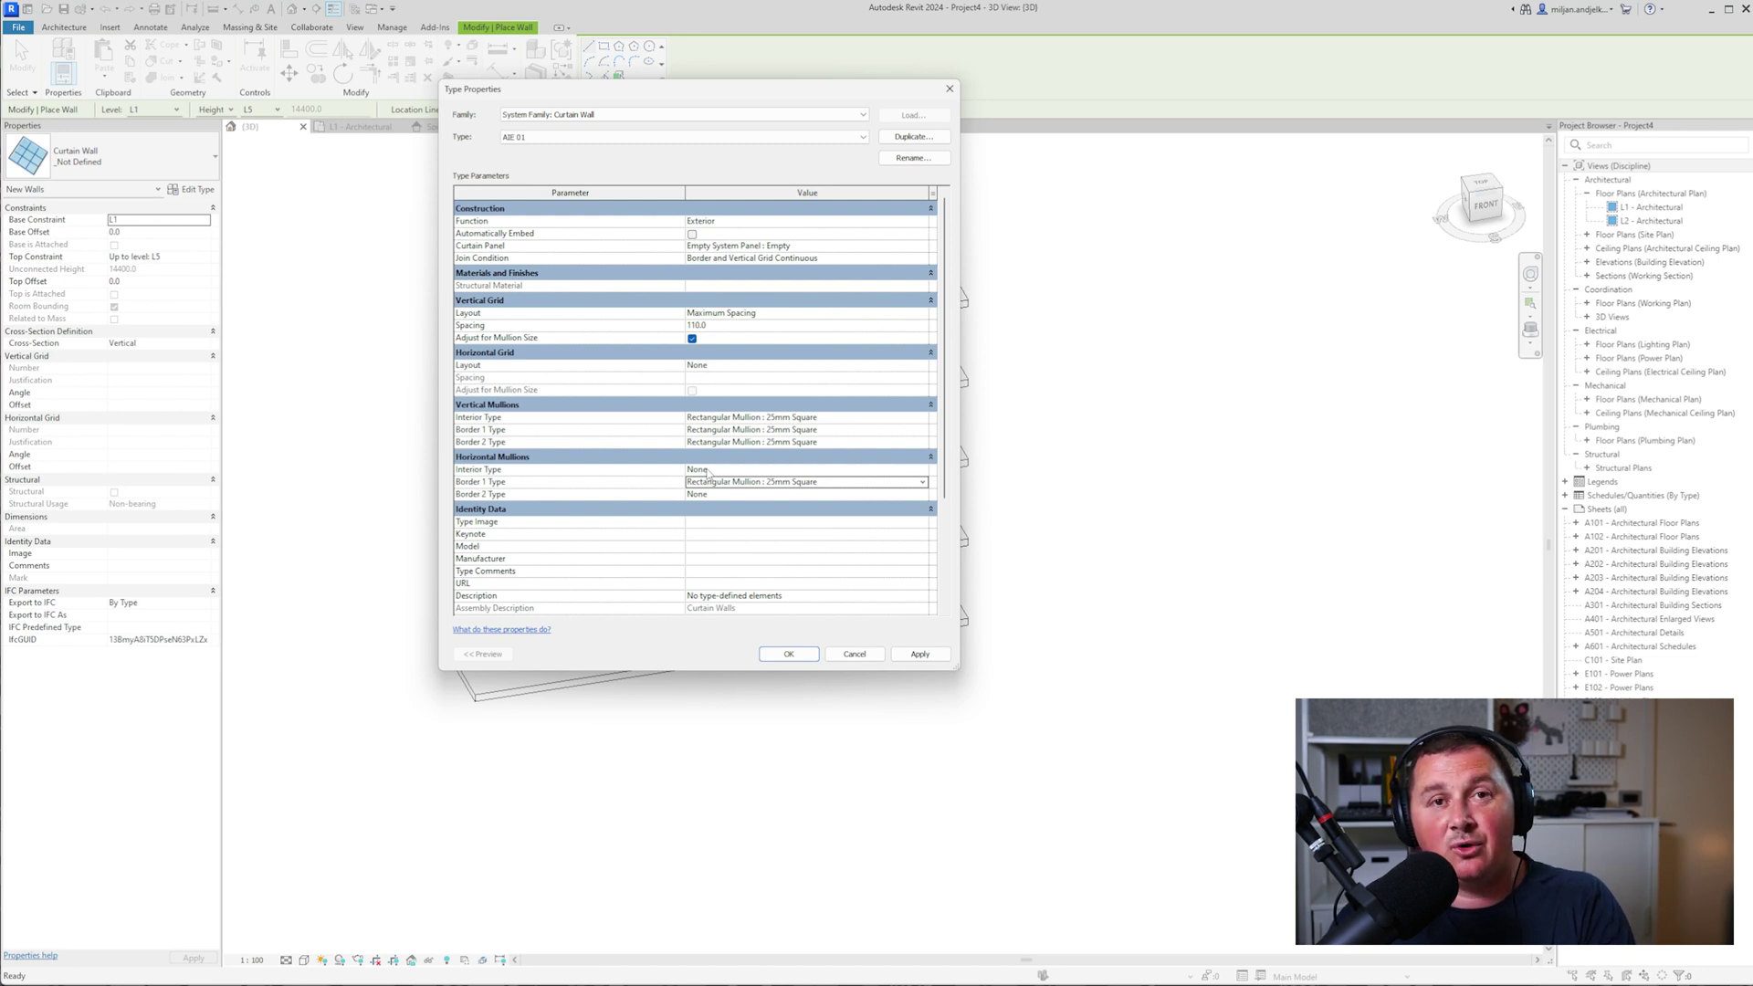
click(912, 494)
click(791, 548)
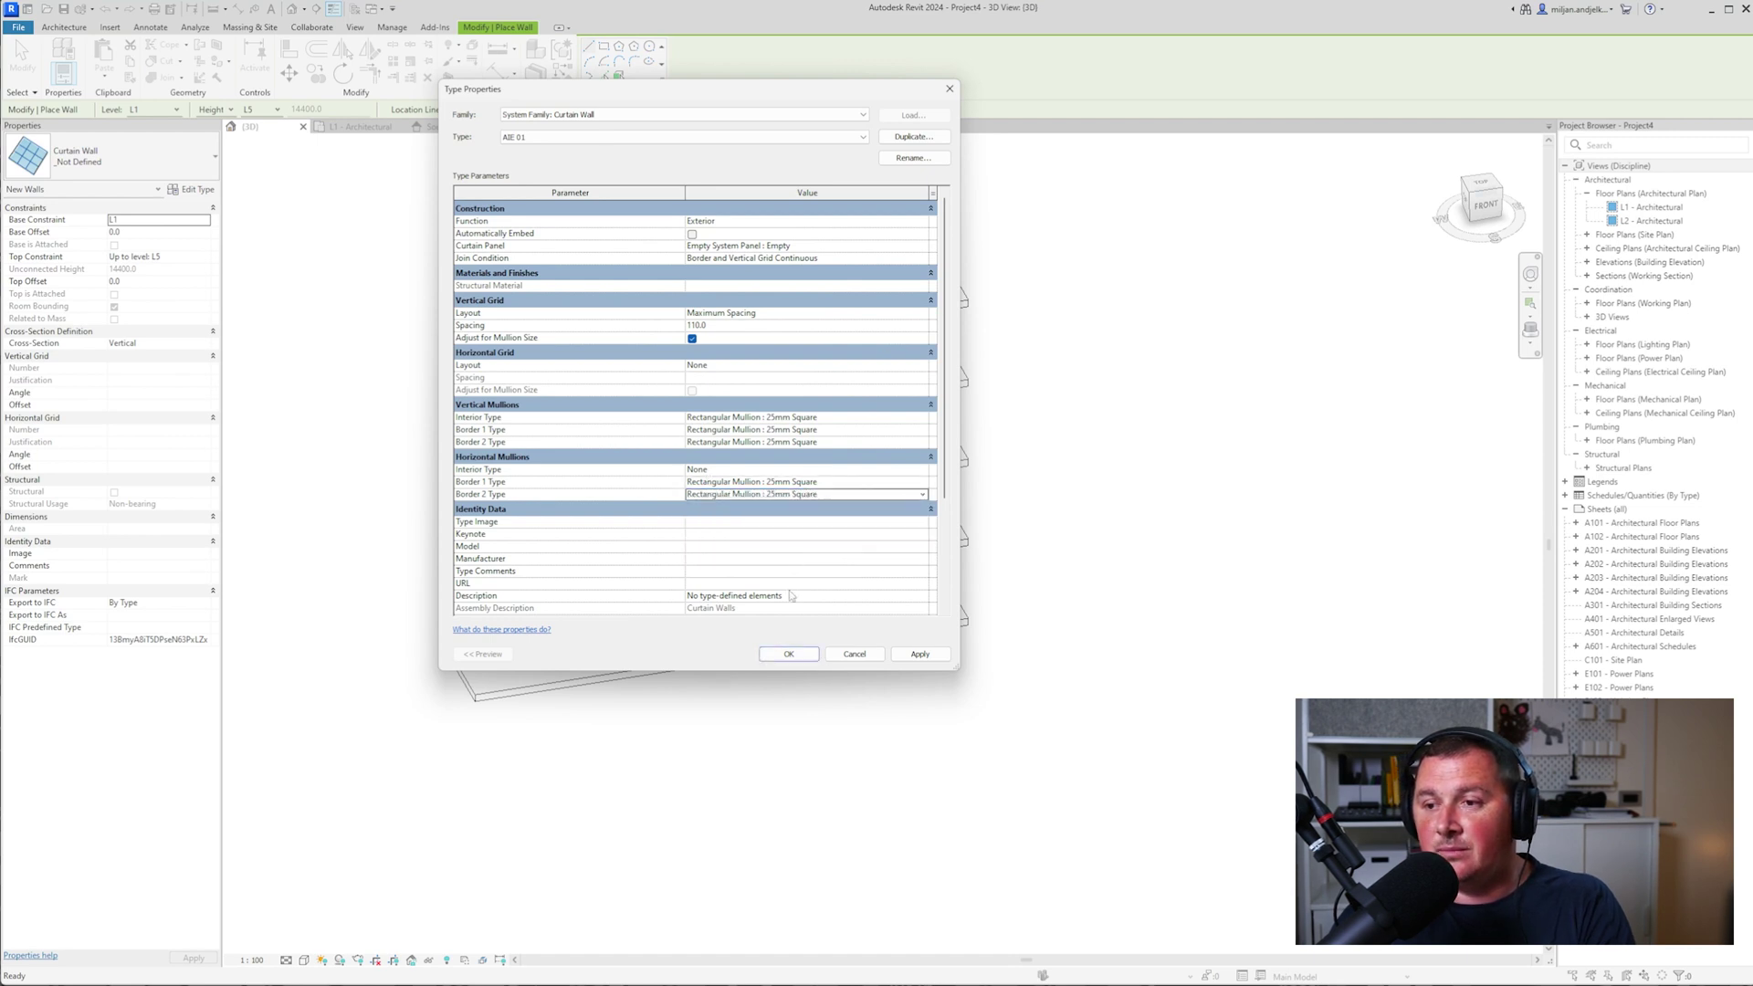
click(789, 654)
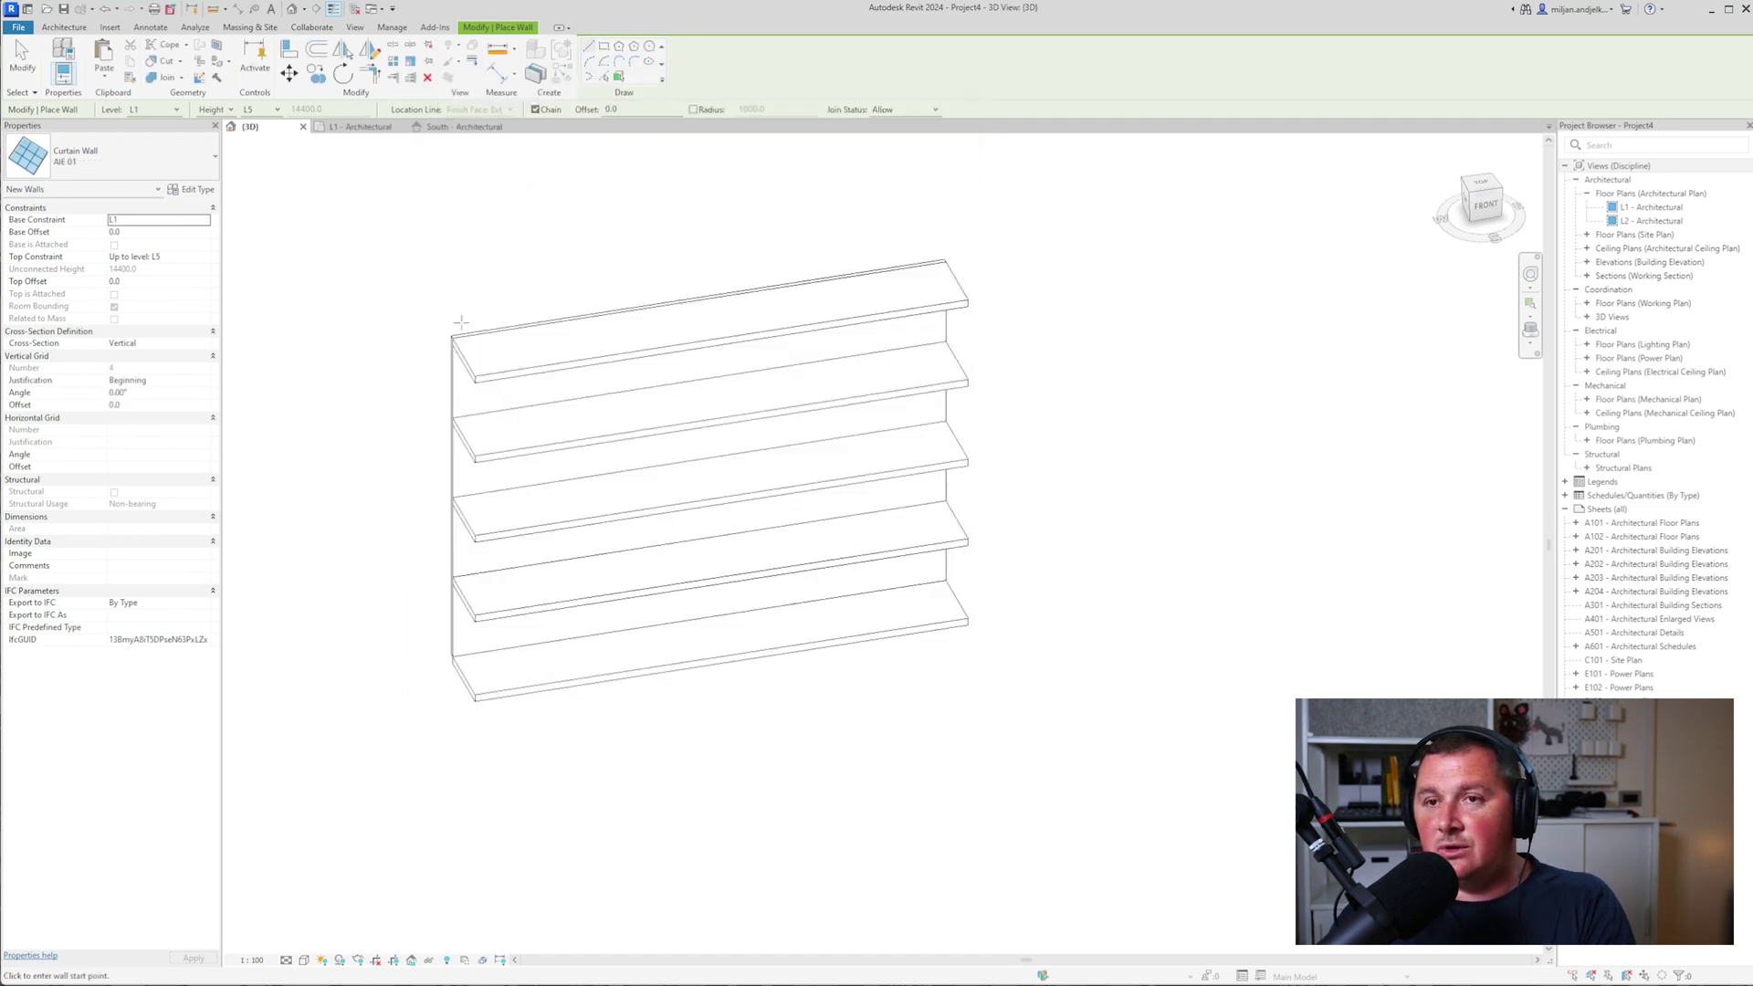
- On the L1 plan, pick the floor edge to place the curtain wall up to L2, offset 12.5
click(351, 130)
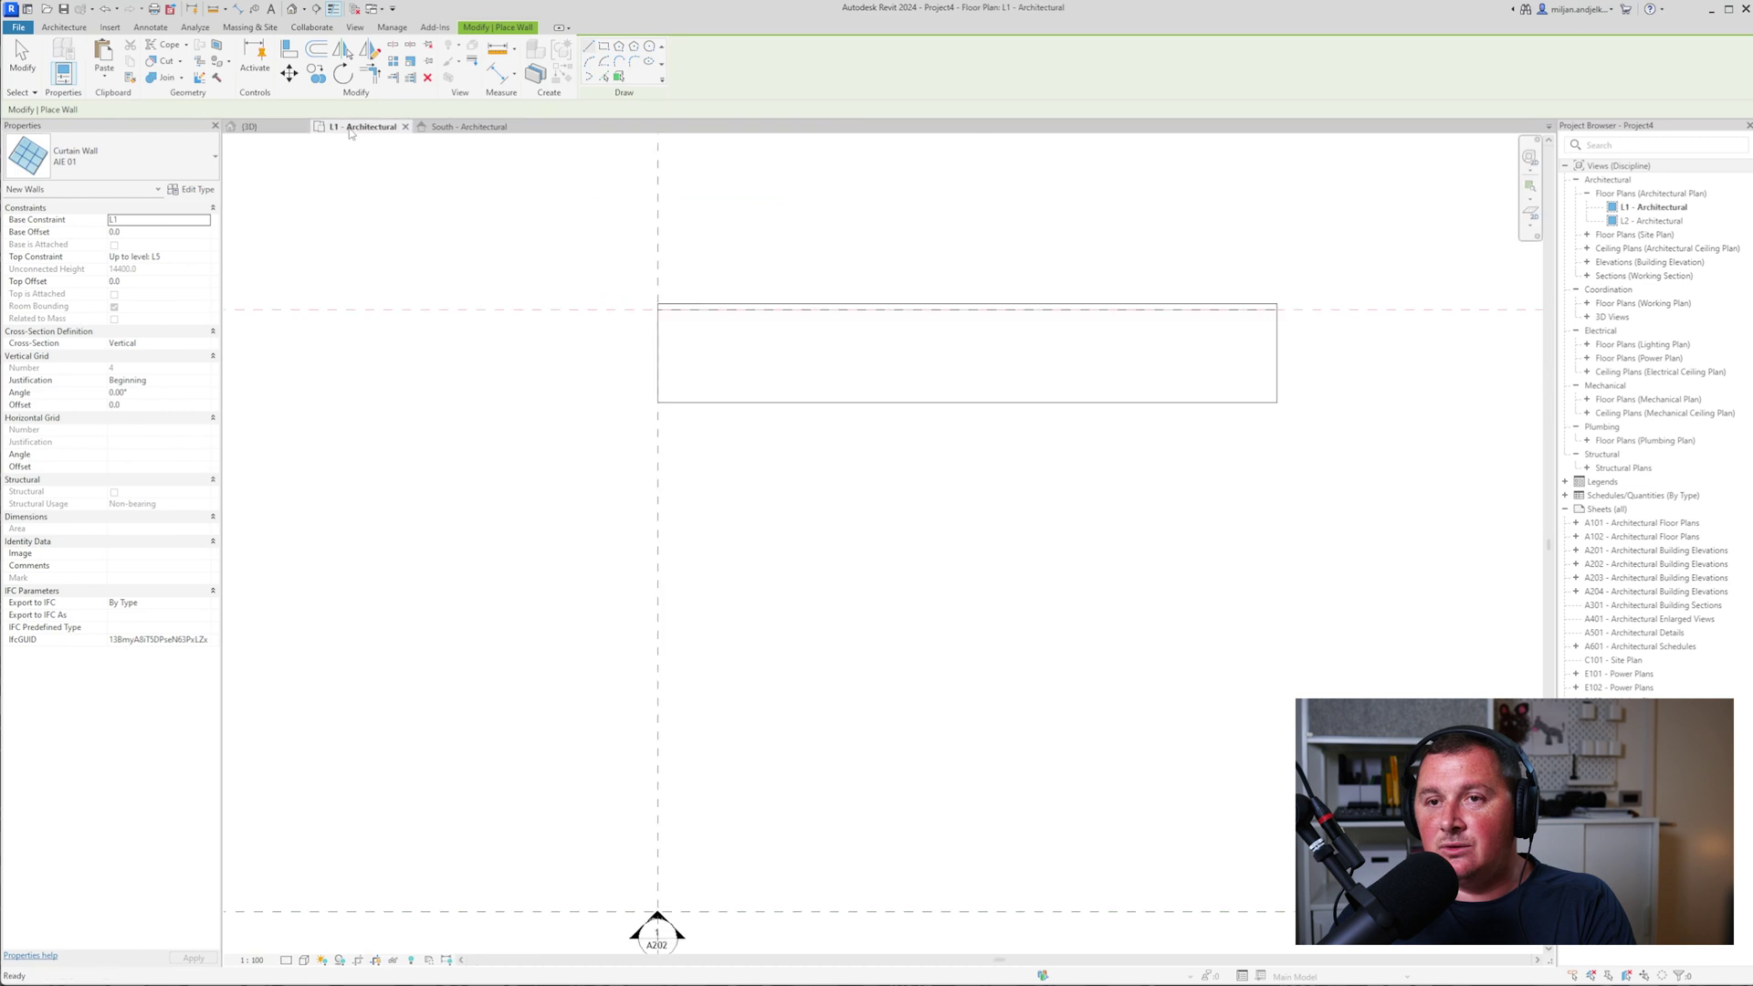
click(207, 260)
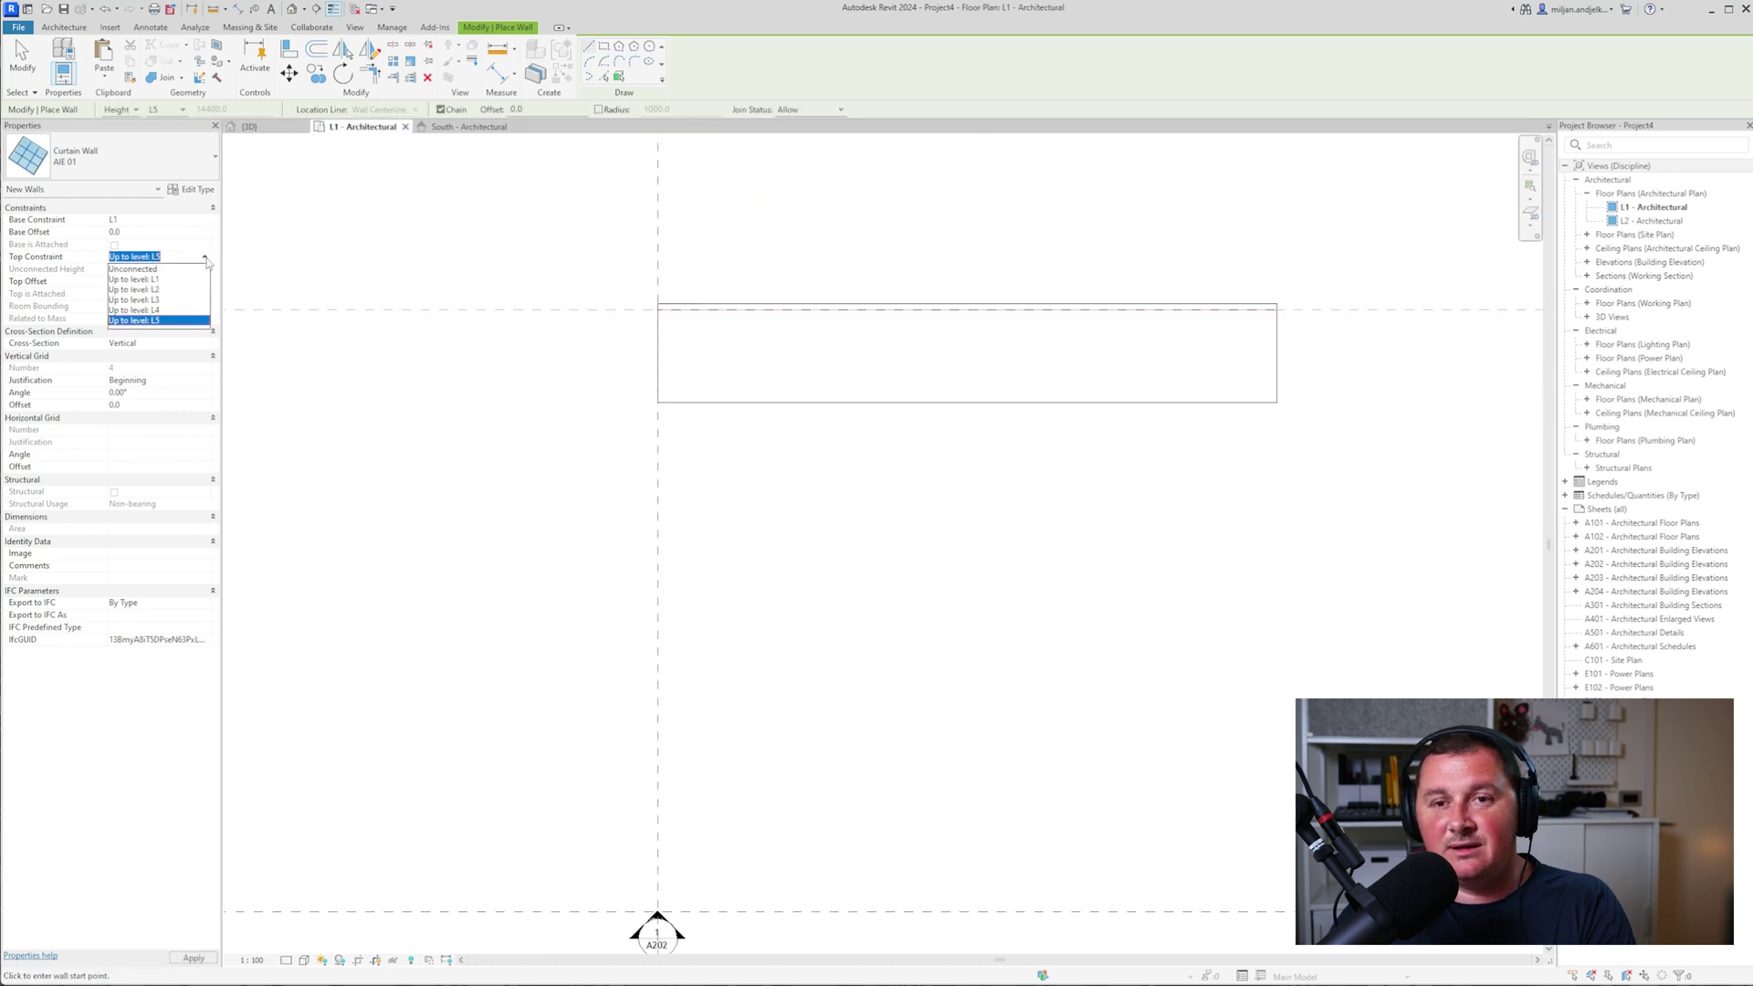
click(152, 289)
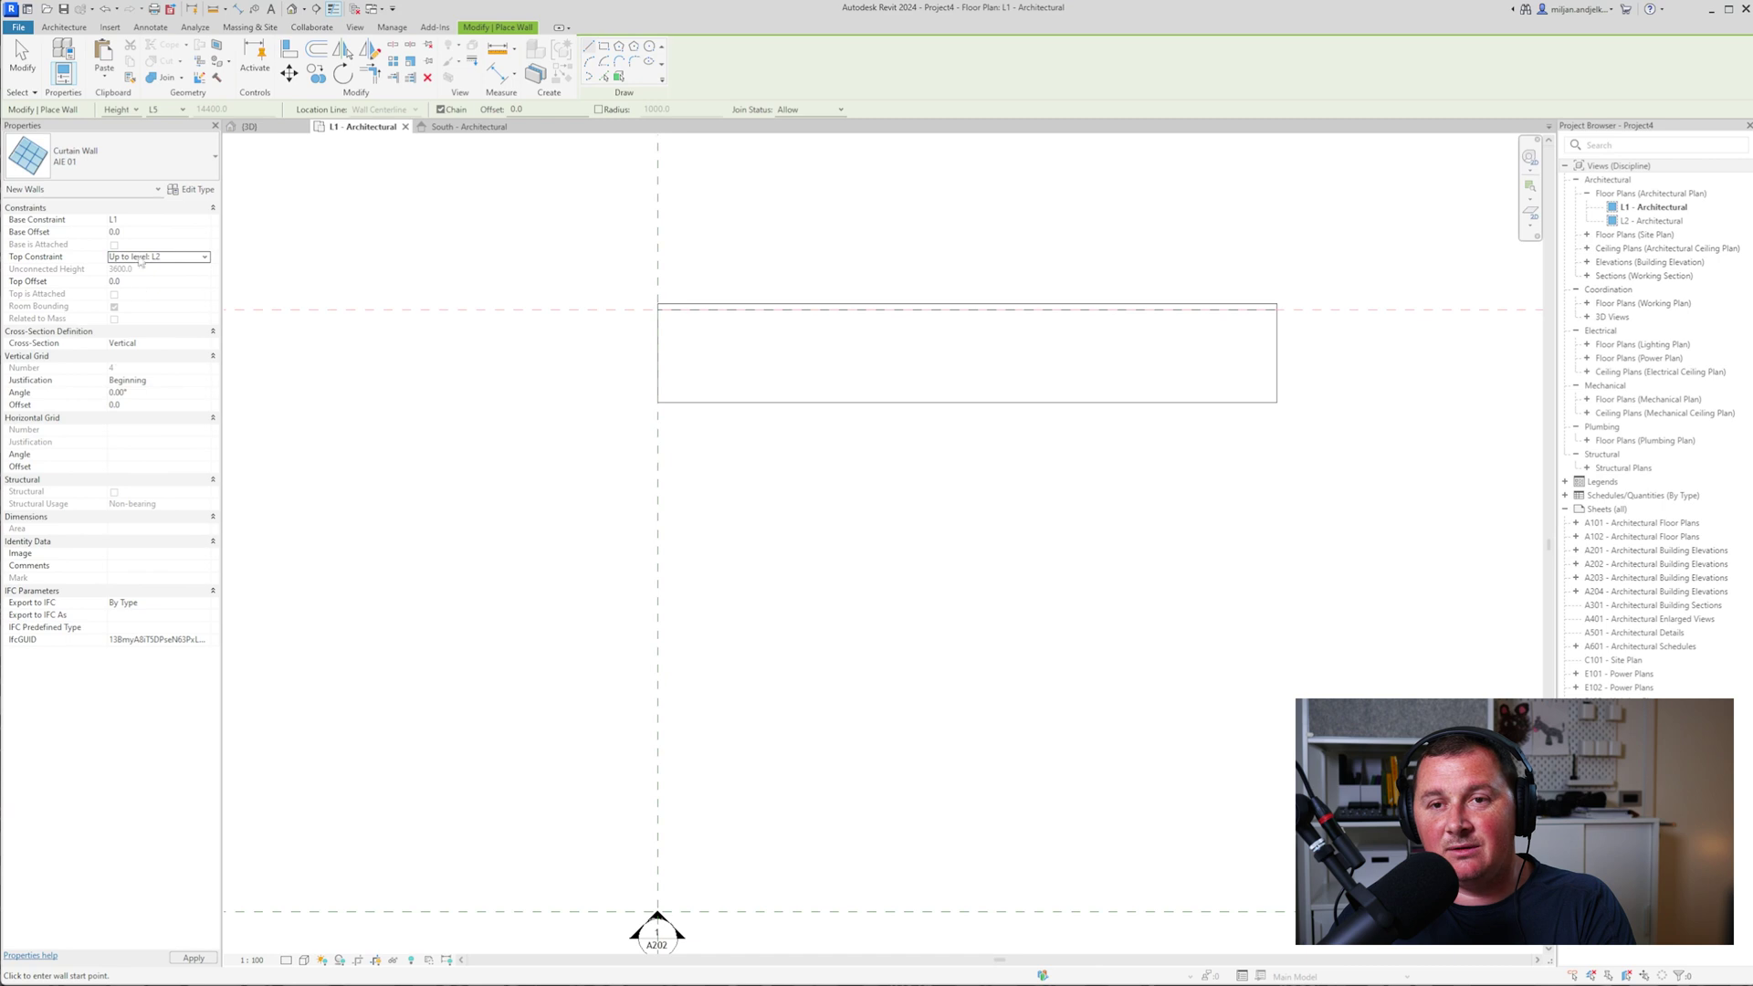
scroll(639, 436, up, 3)
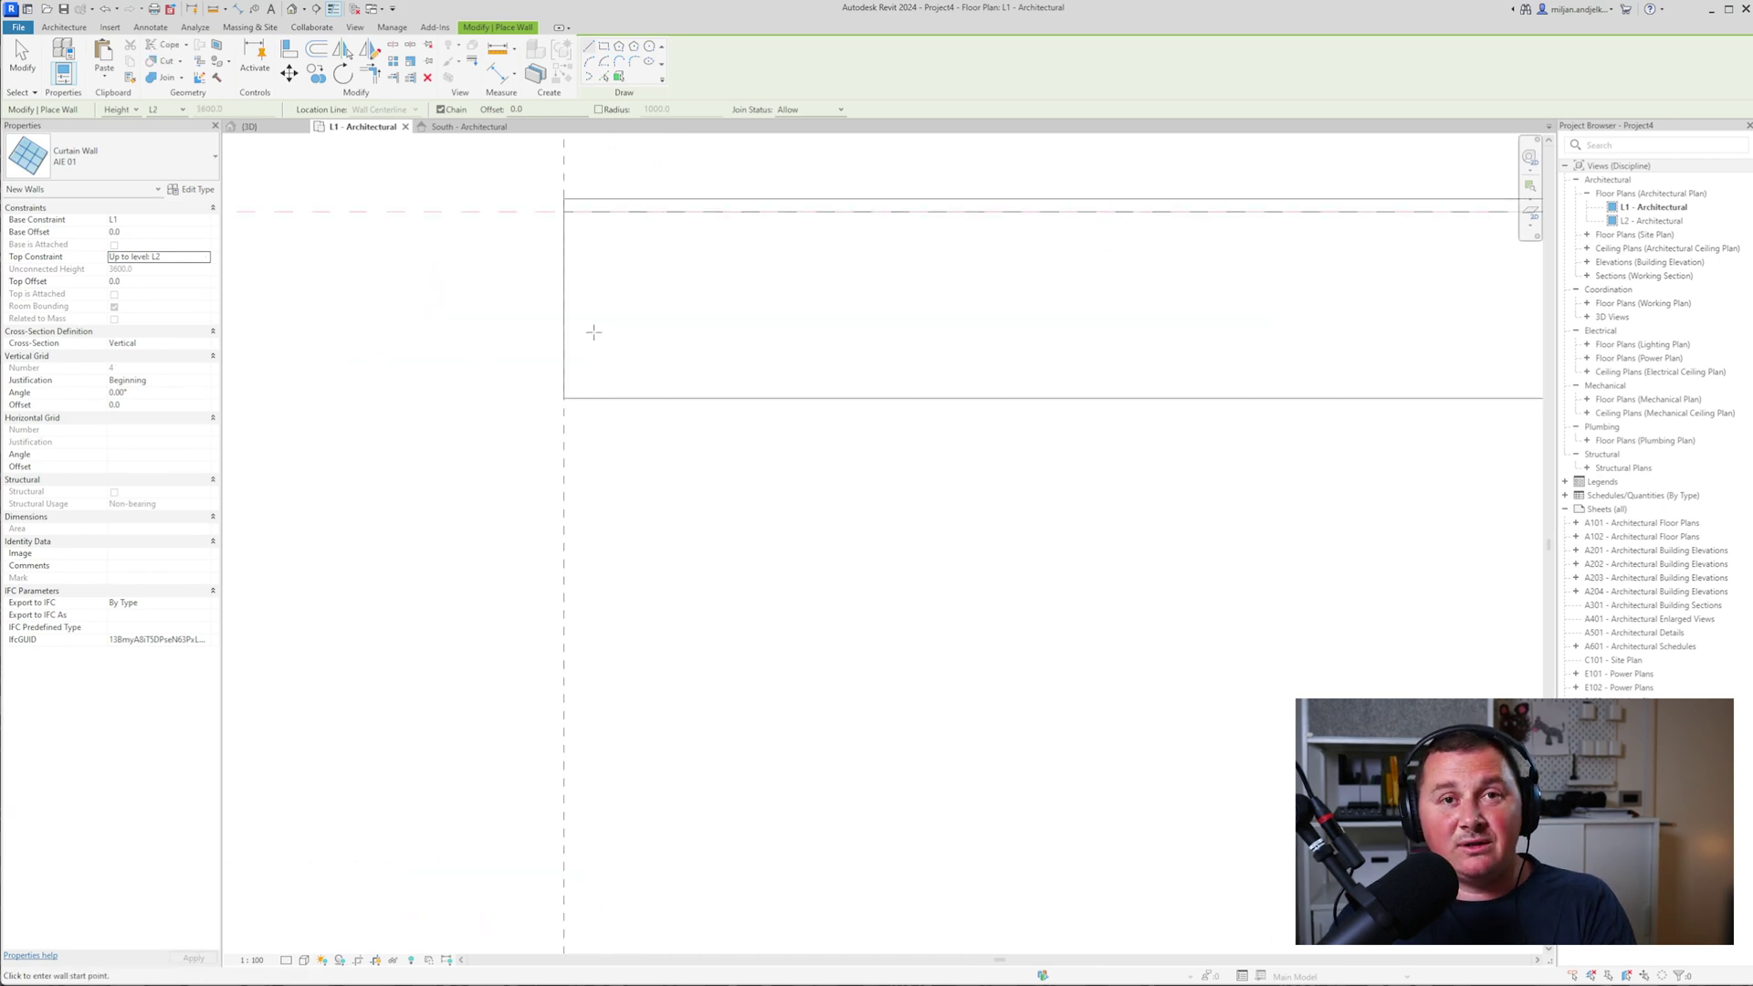
scroll(593, 332, up, 3)
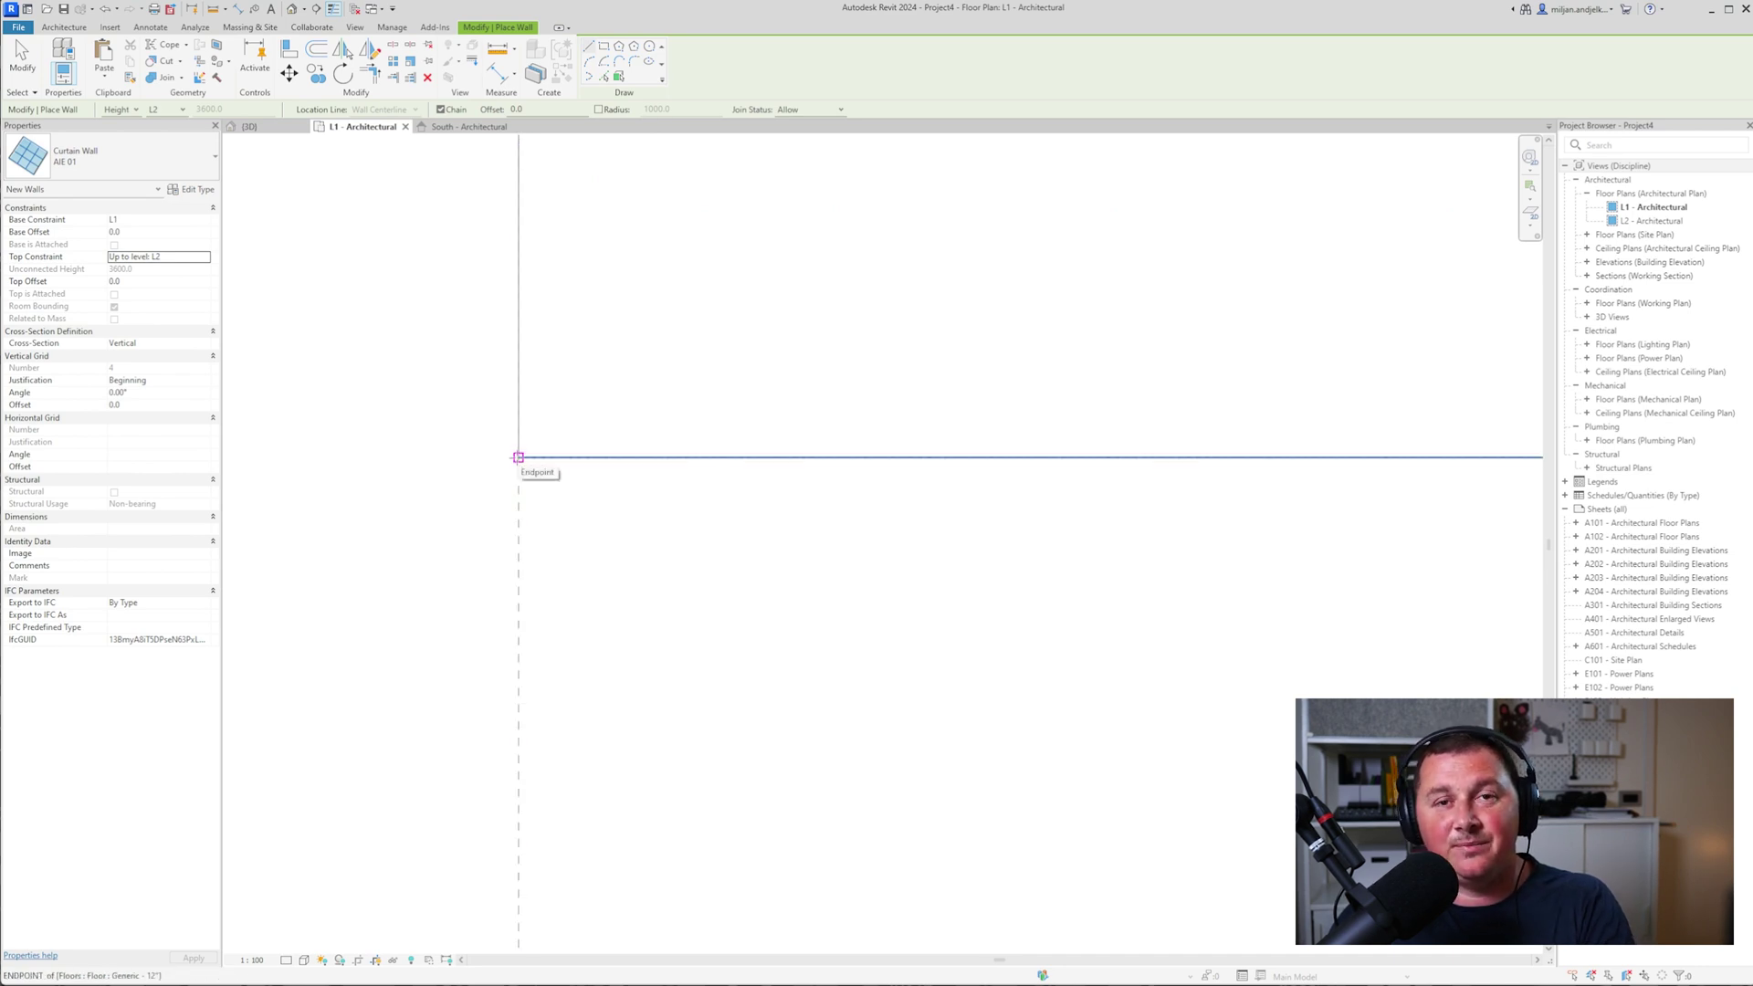
click(535, 107)
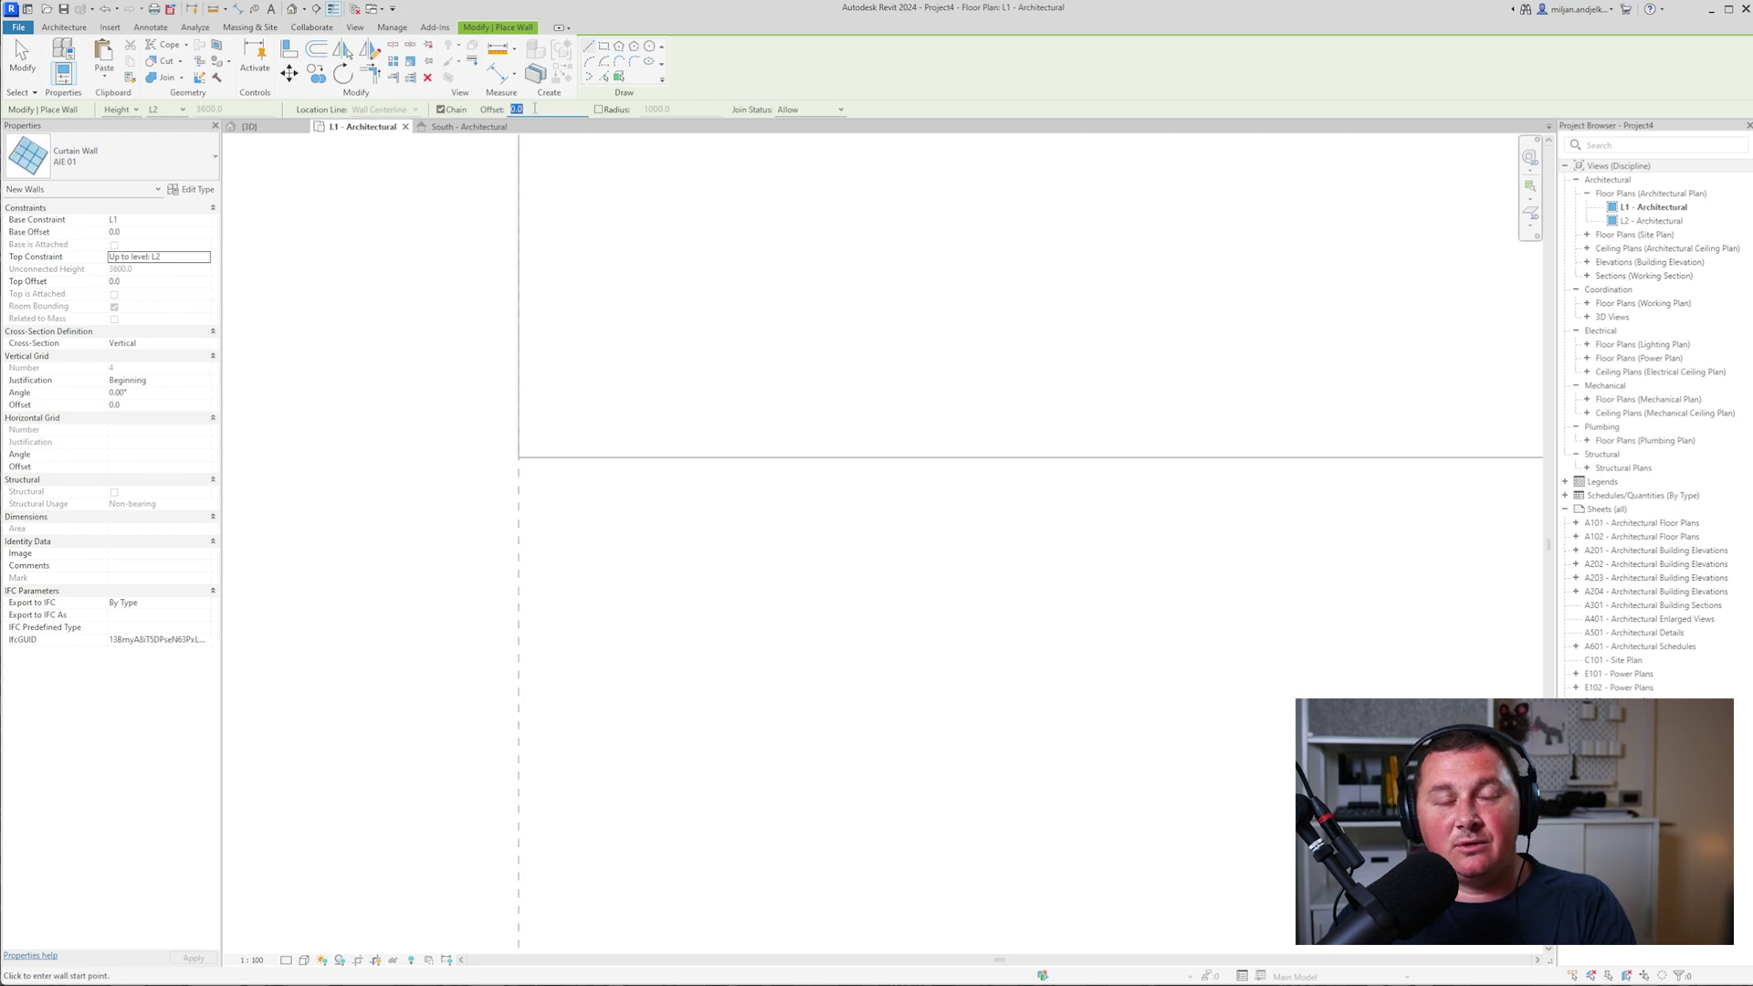
text(12.5)
click(604, 77)
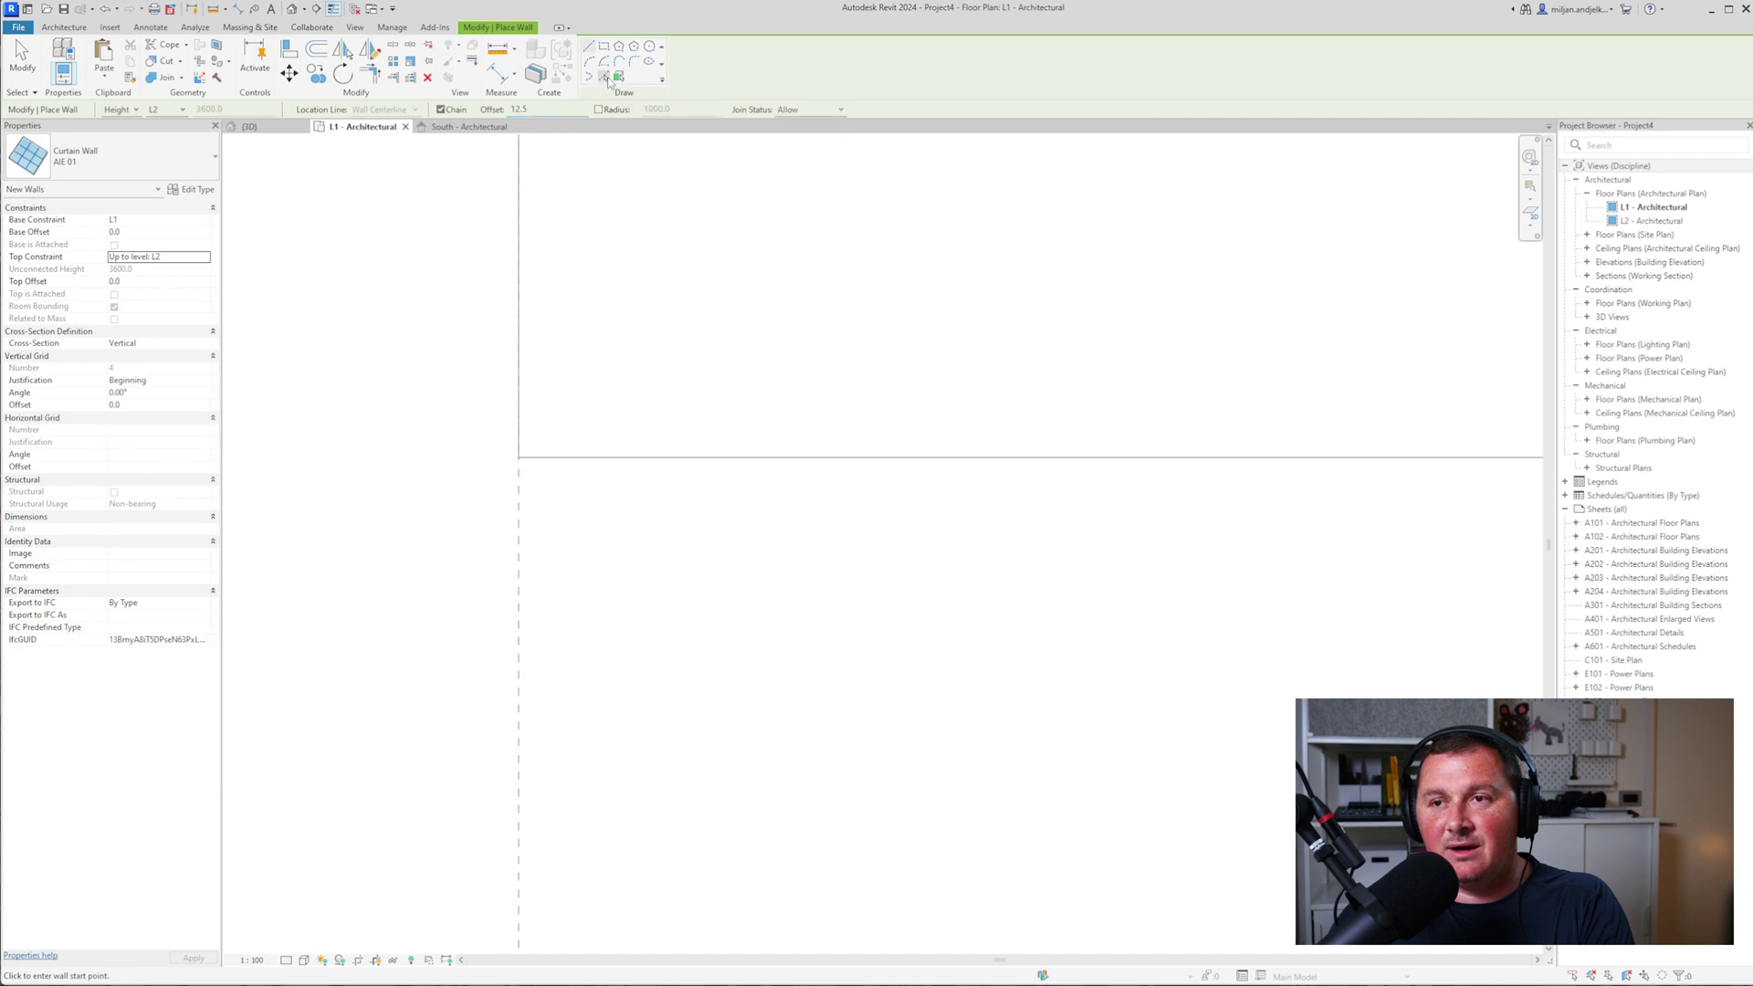
click(595, 467)
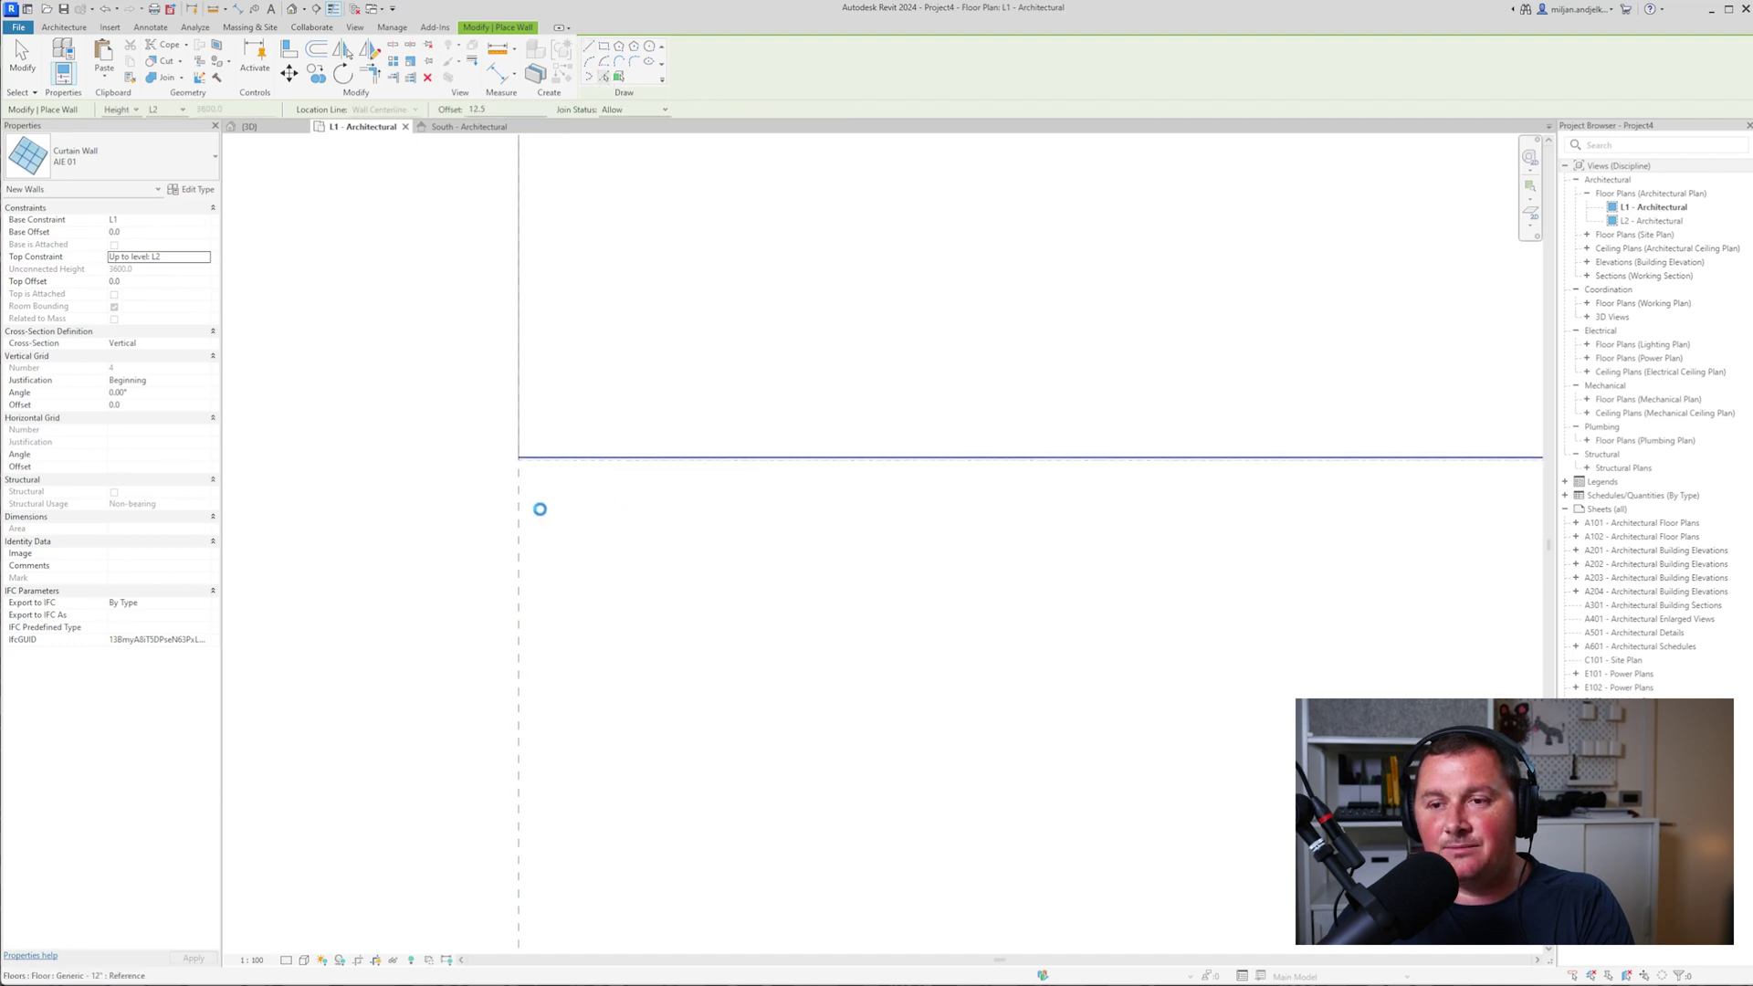
scroll(428, 418, up, 4)
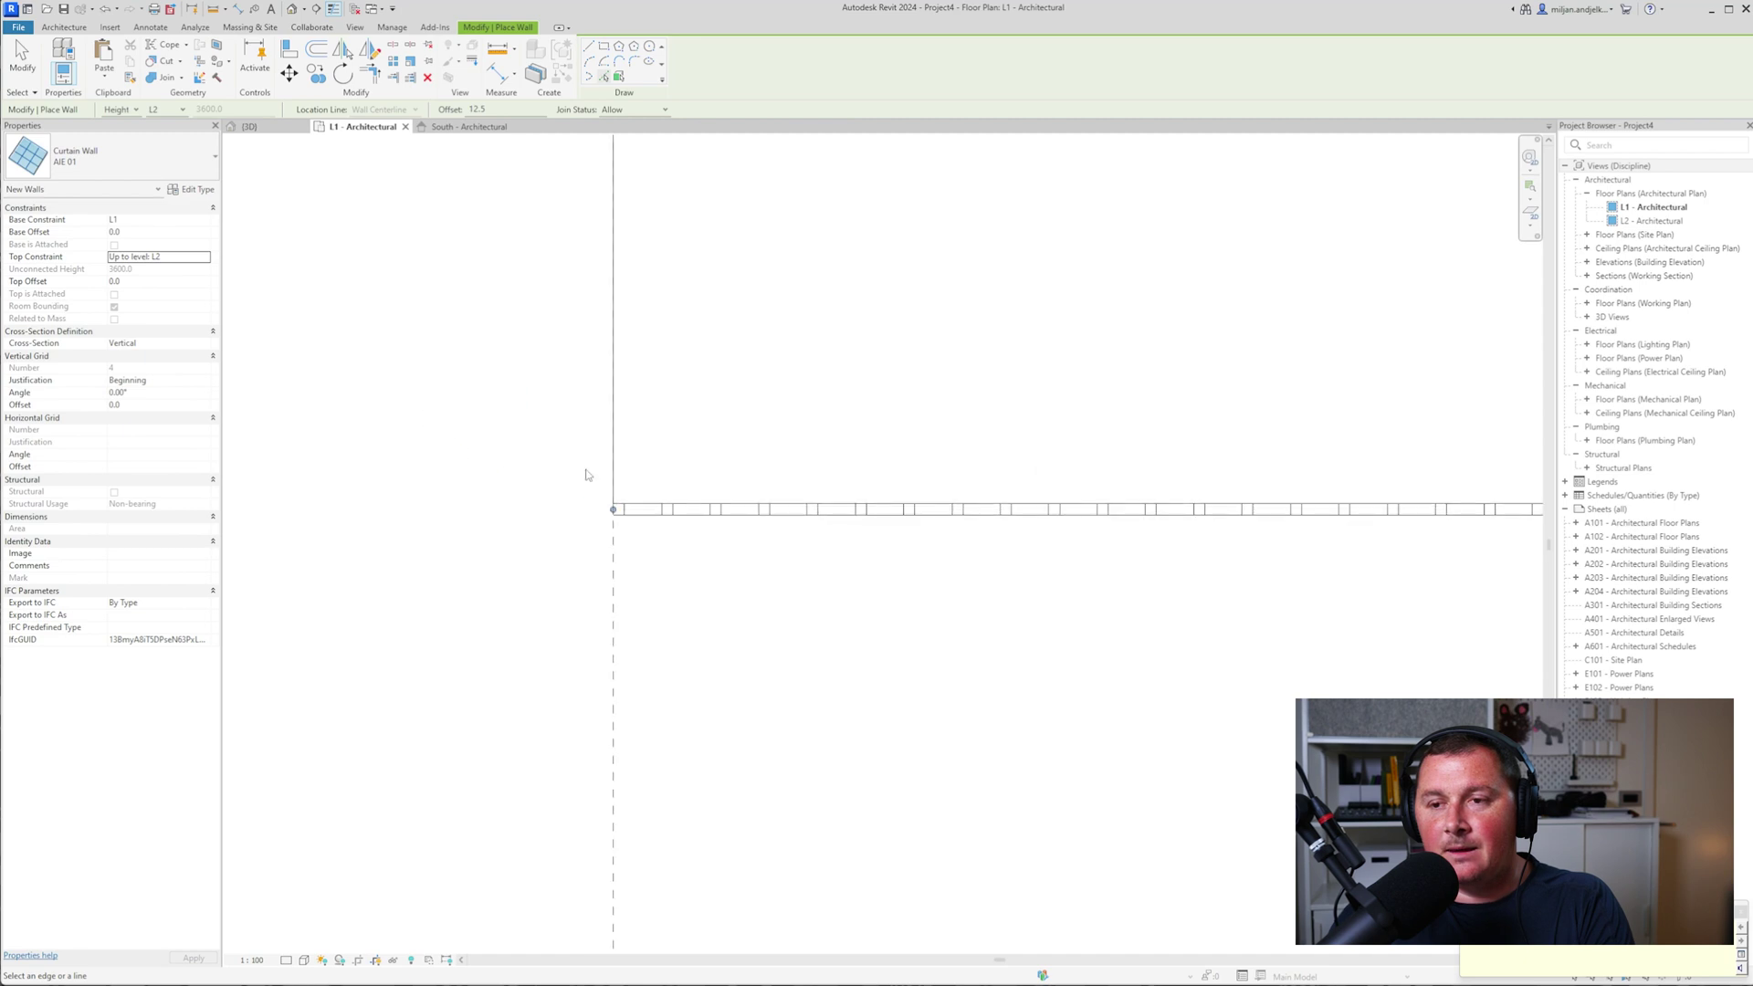
click(27, 64)
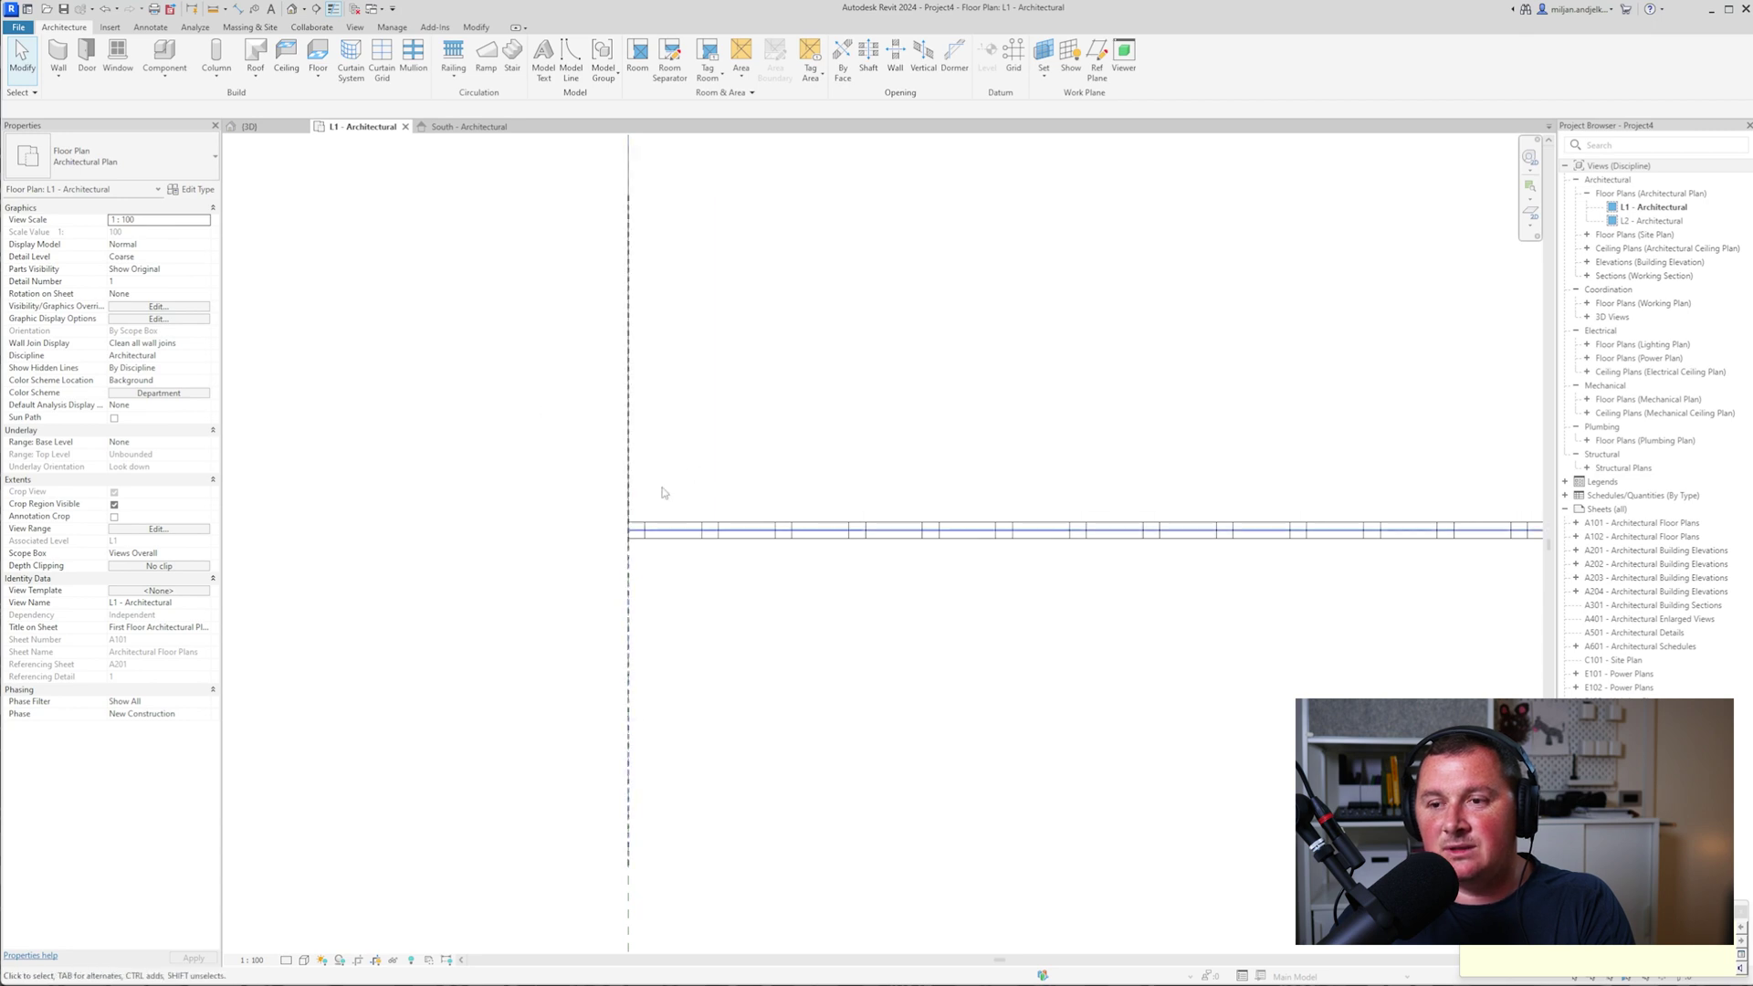
- View the AlE 01 mullion railing along the lowest slab in {3D} and minimize the Photos reference image
click(266, 131)
scroll(380, 403, down, 3)
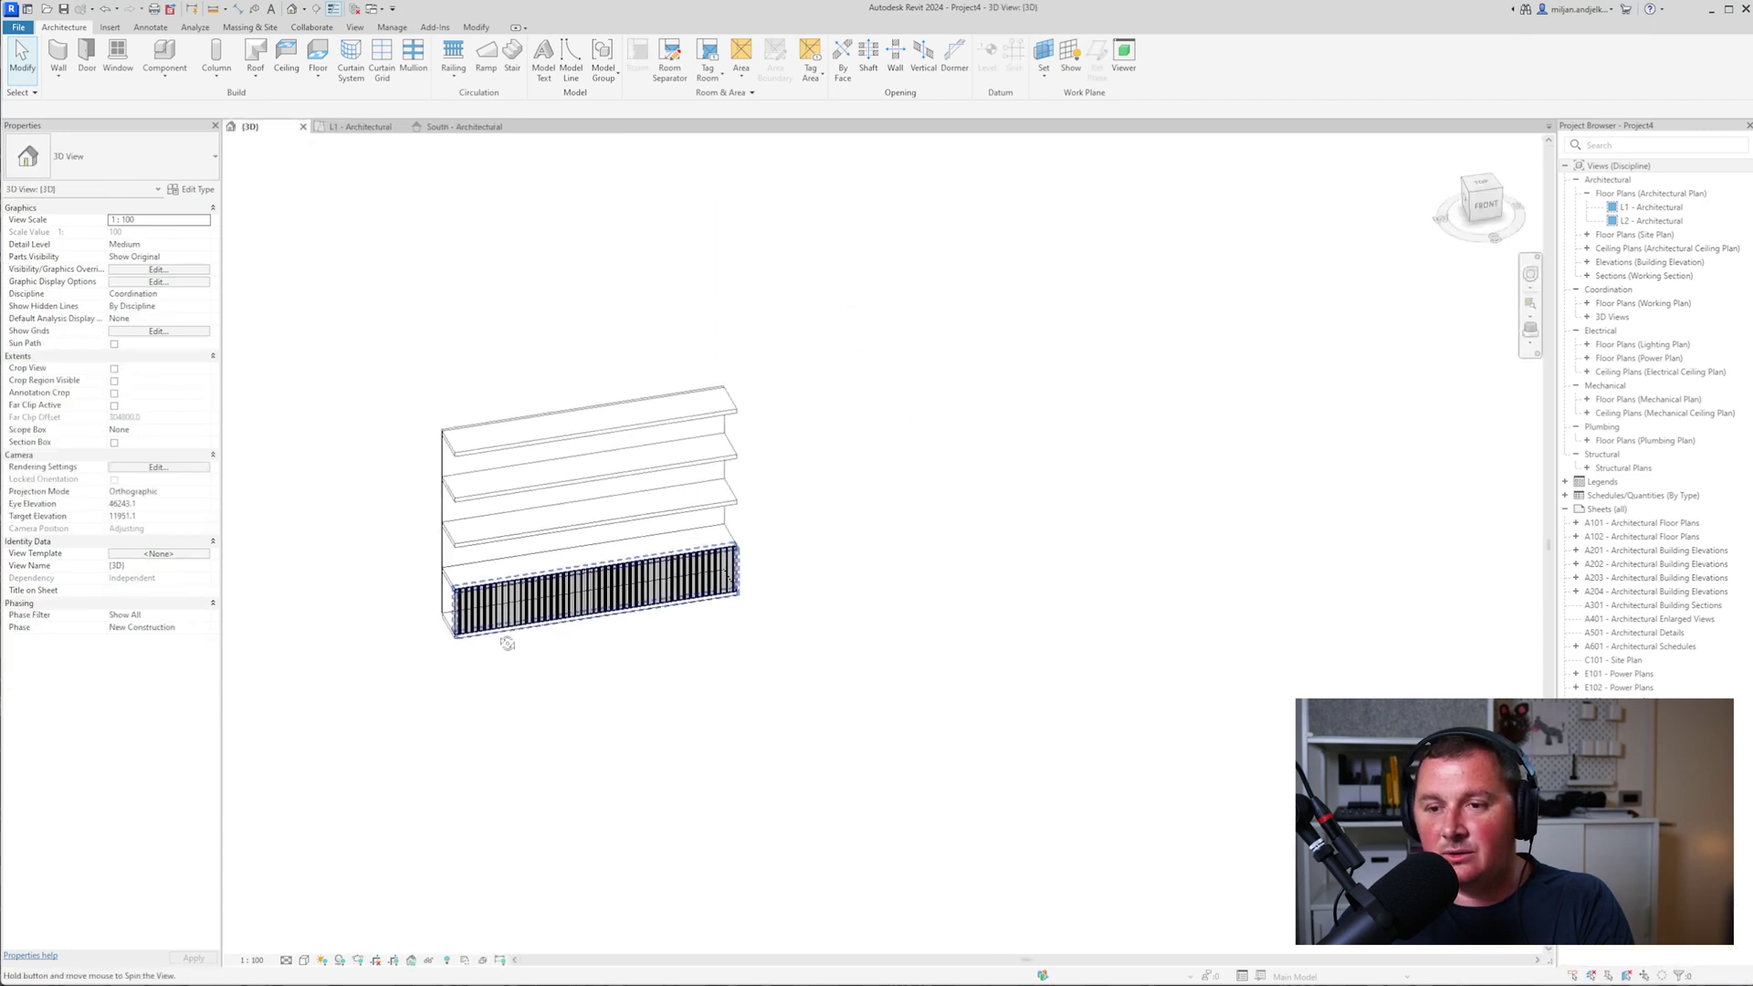
scroll(446, 614, up, 6)
middle_drag(446, 615, 482, 614)
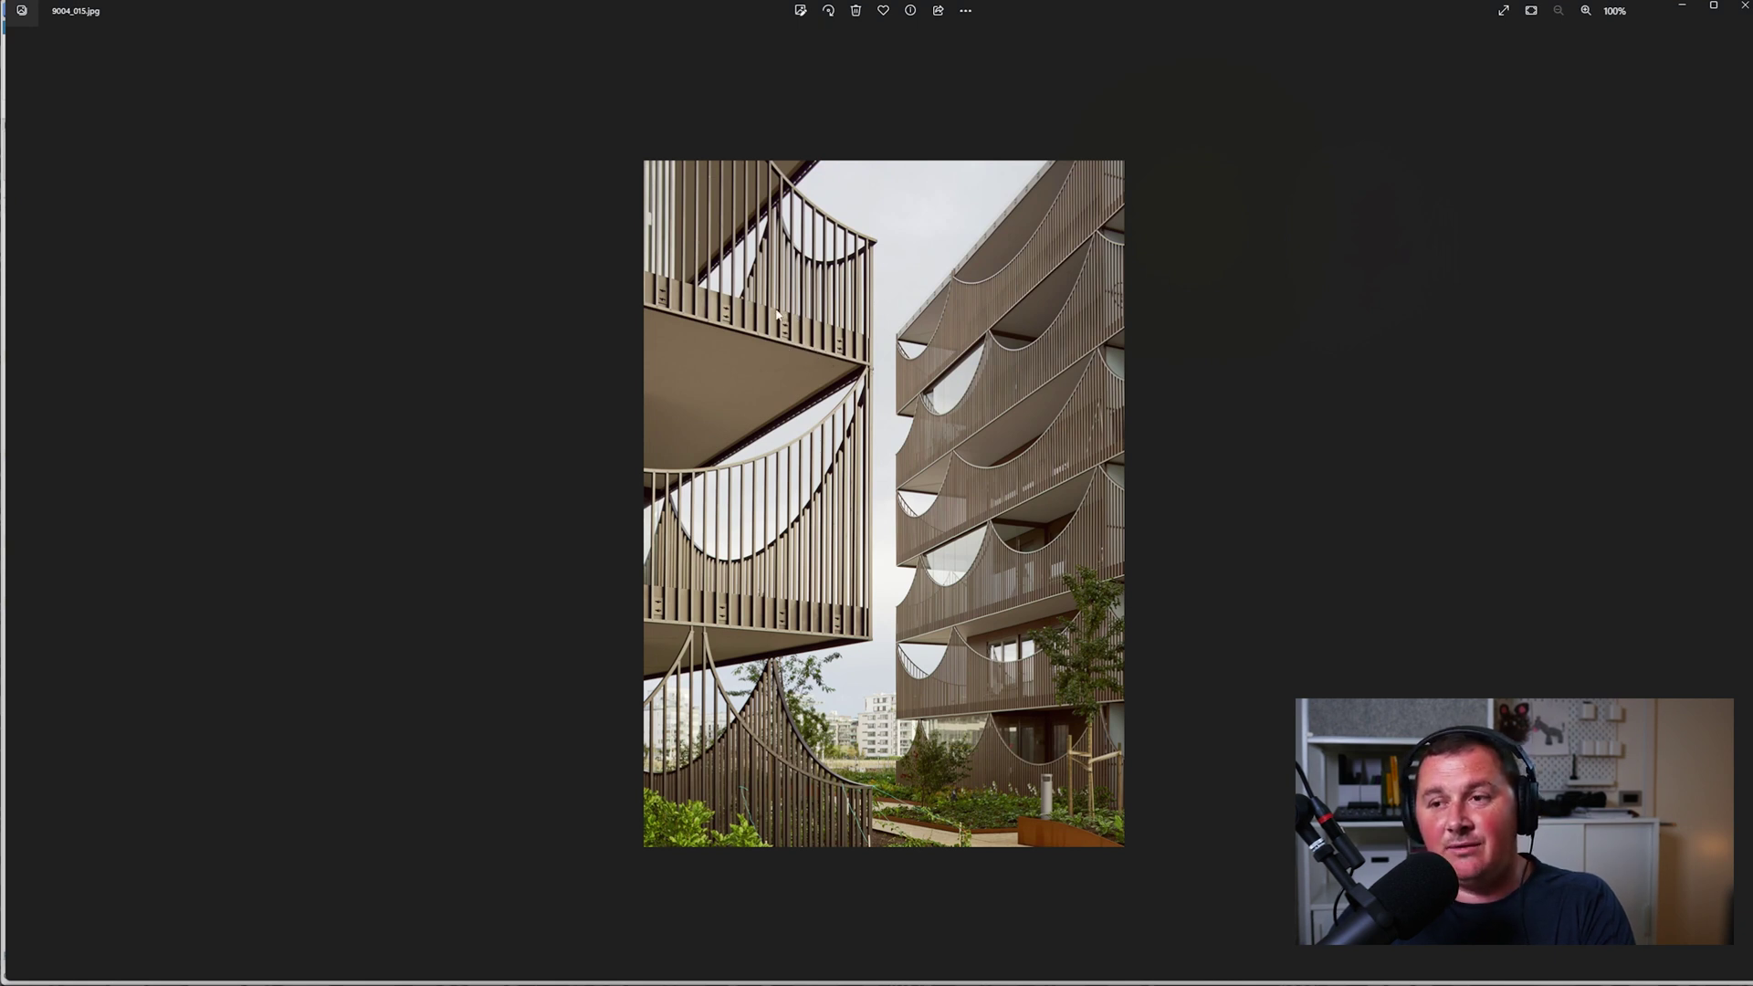
click(1682, 5)
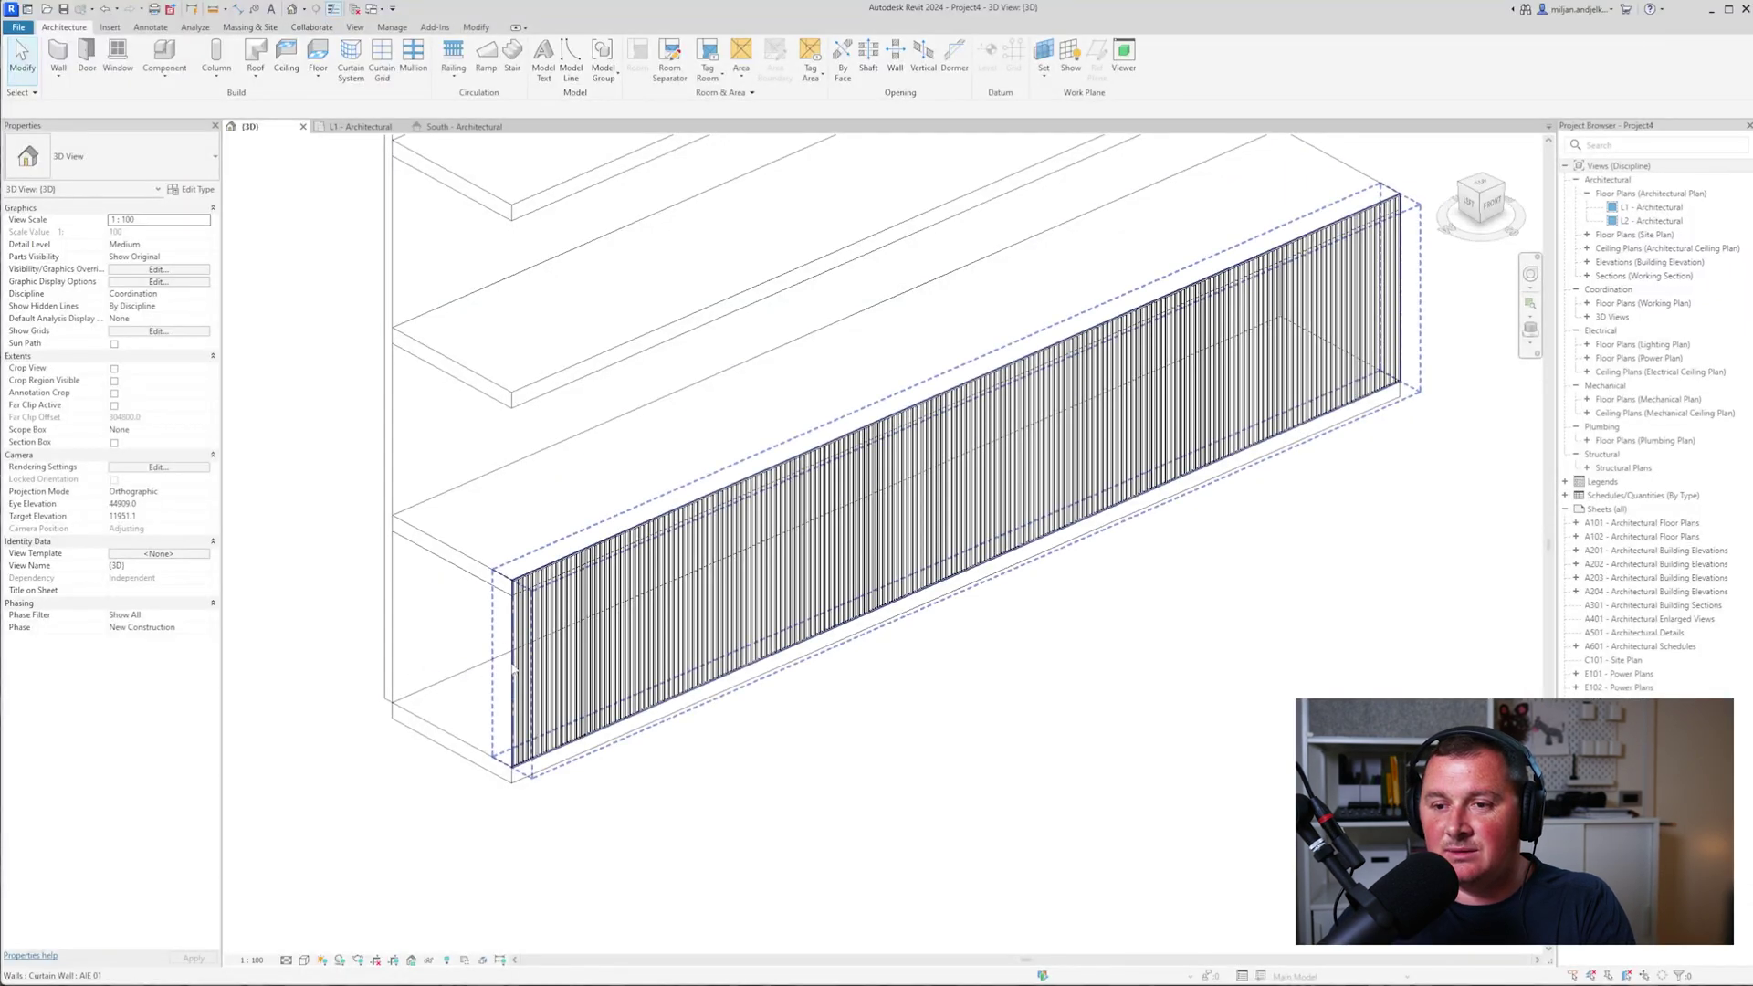
- Select the floor slab beneath the new railing
click(964, 484)
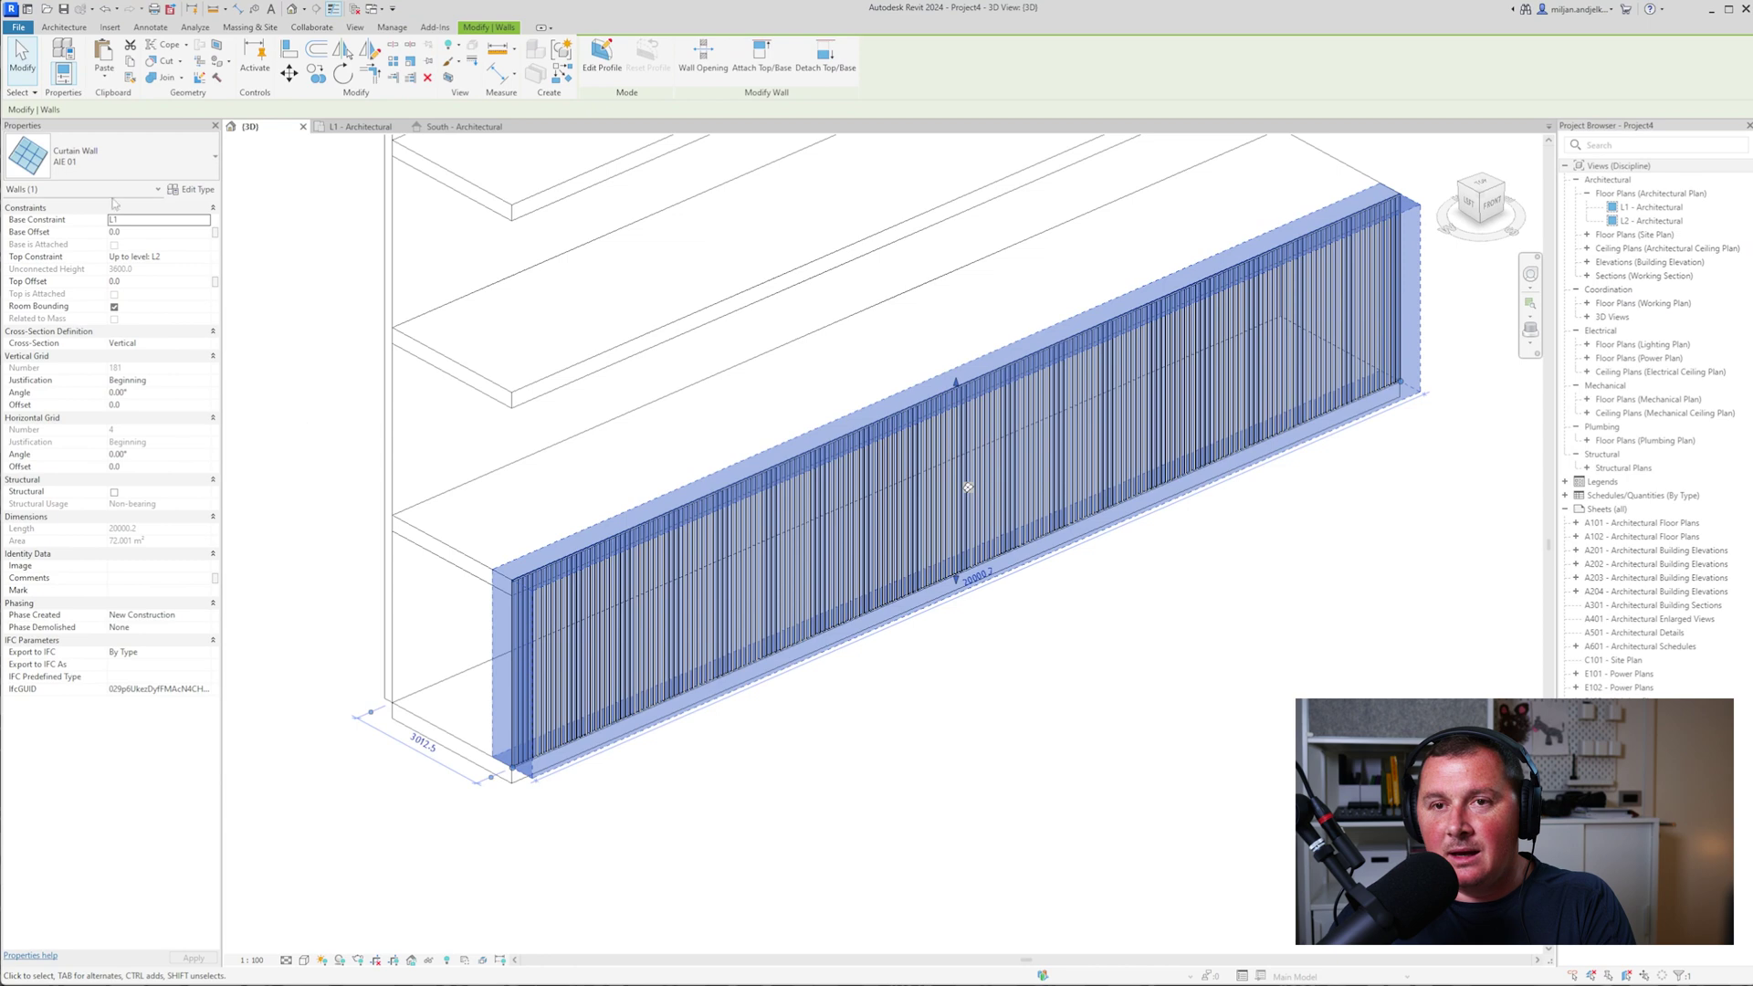
click(443, 823)
click(447, 748)
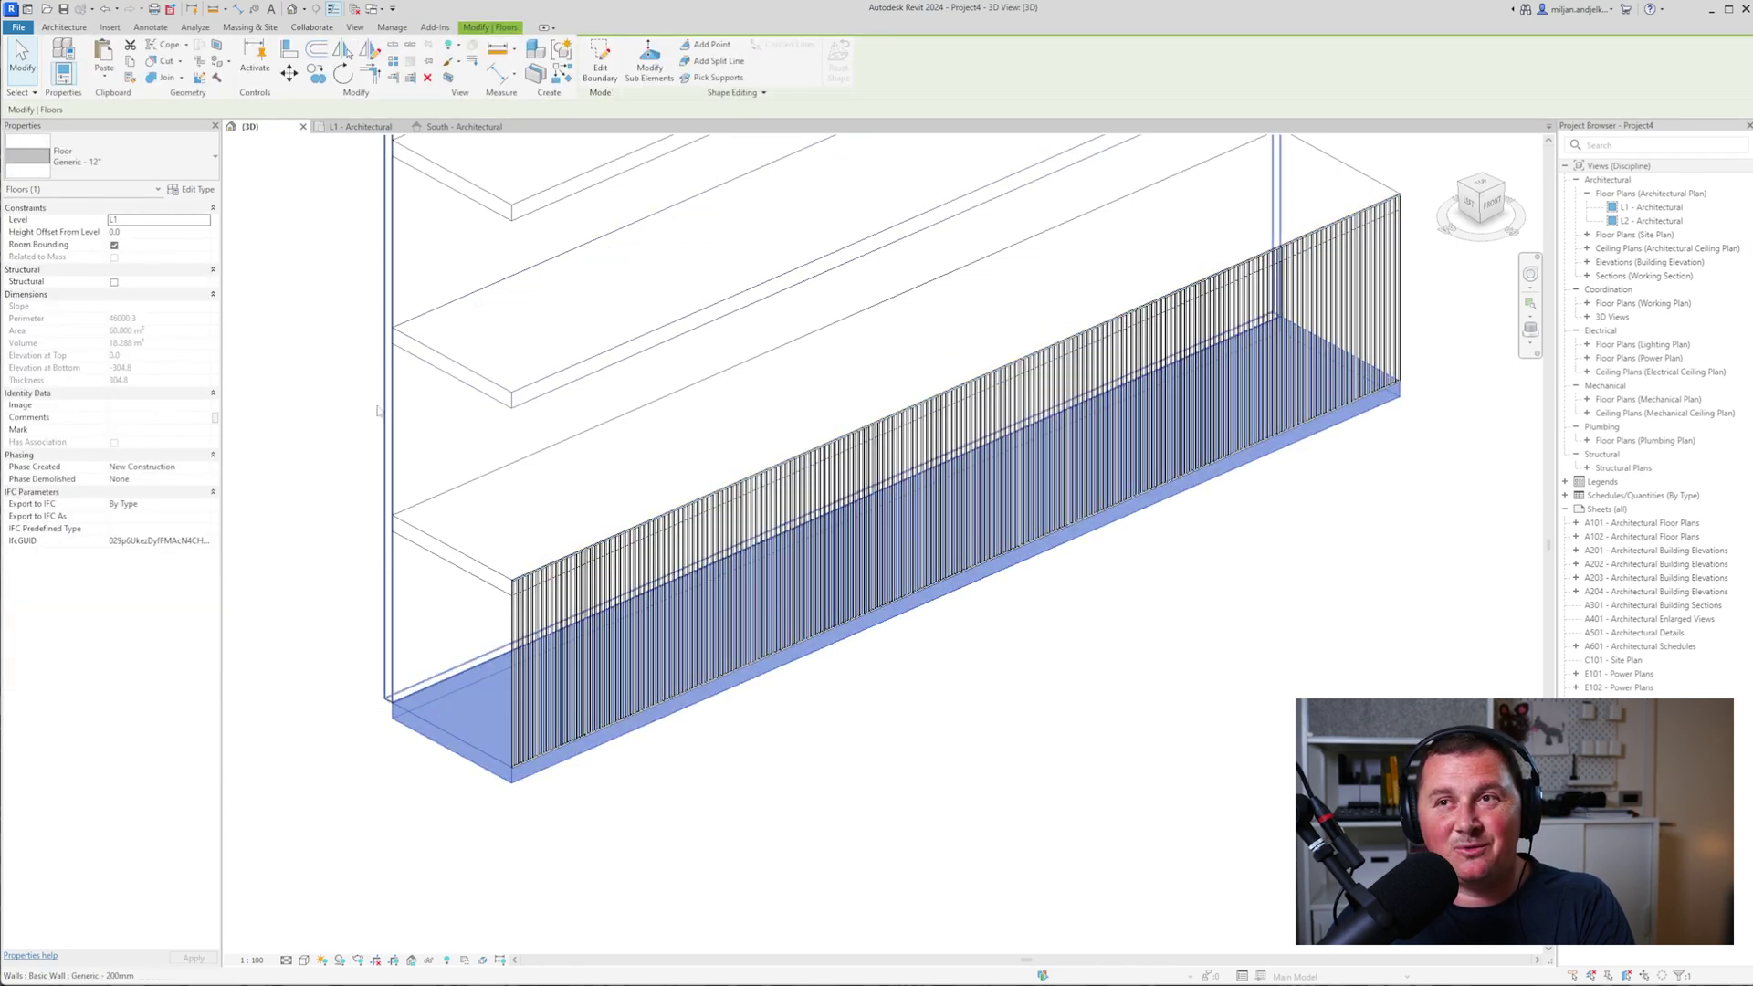
- Set the Generic - 12" floor type's structure layer thickness to 300
click(189, 189)
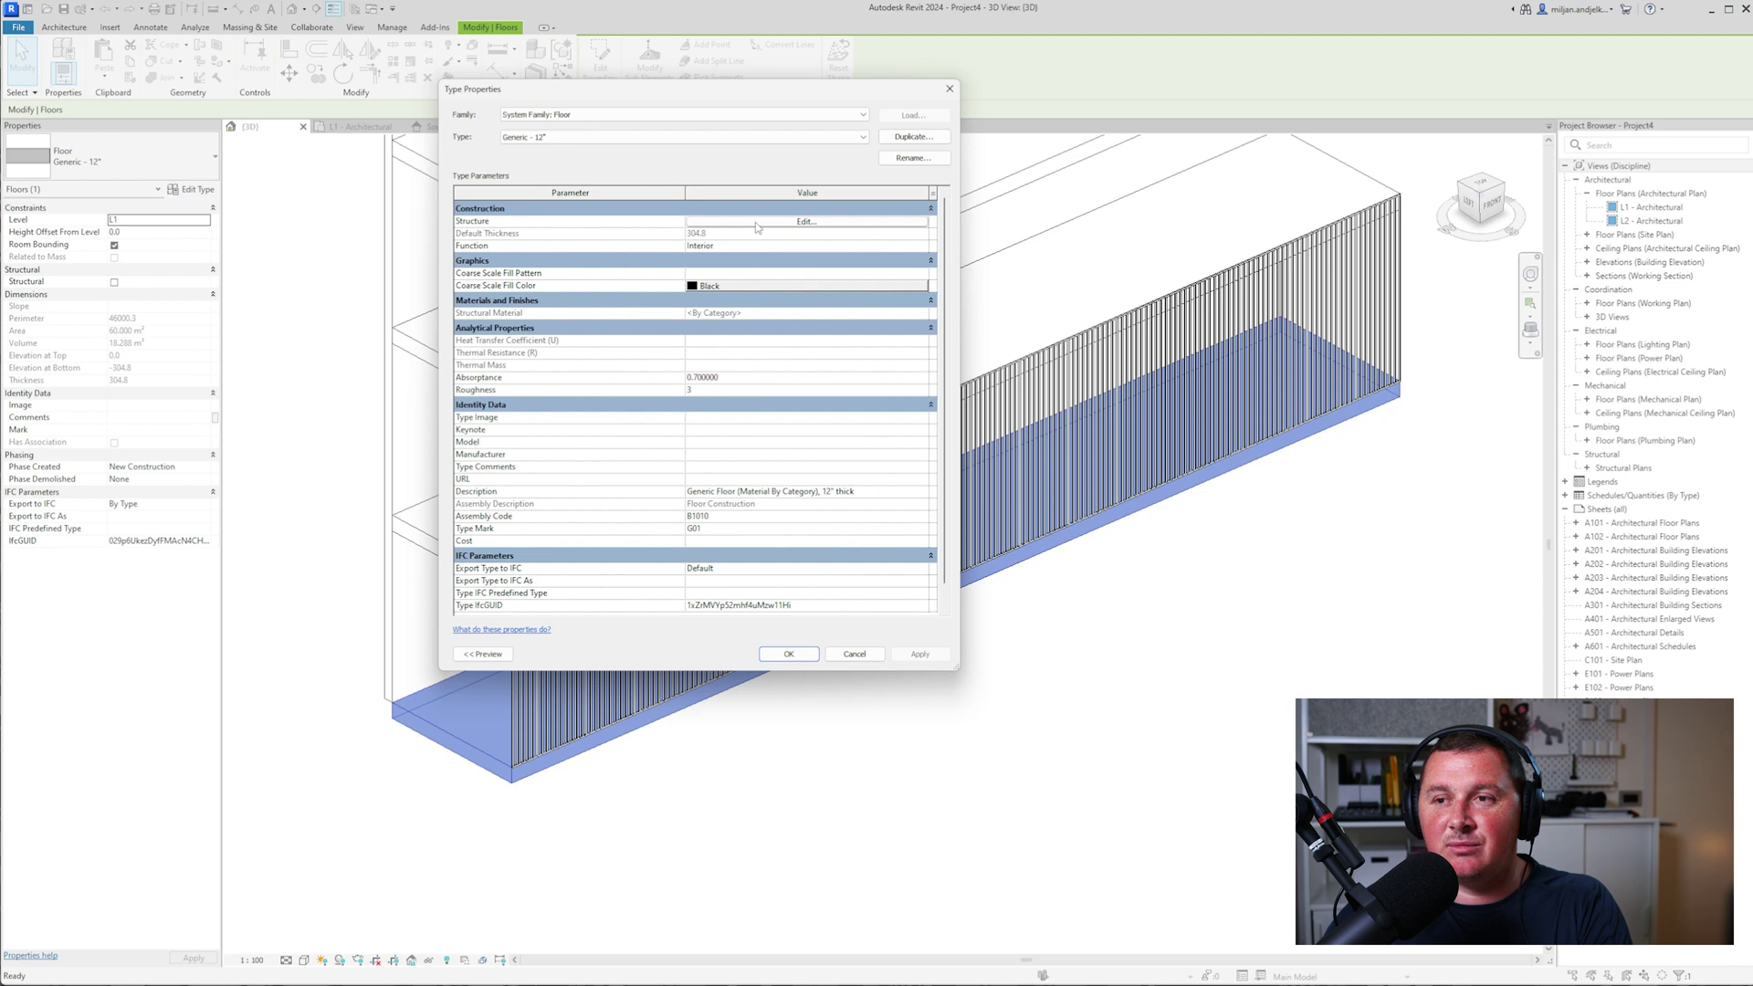
click(755, 222)
click(722, 220)
text(300)
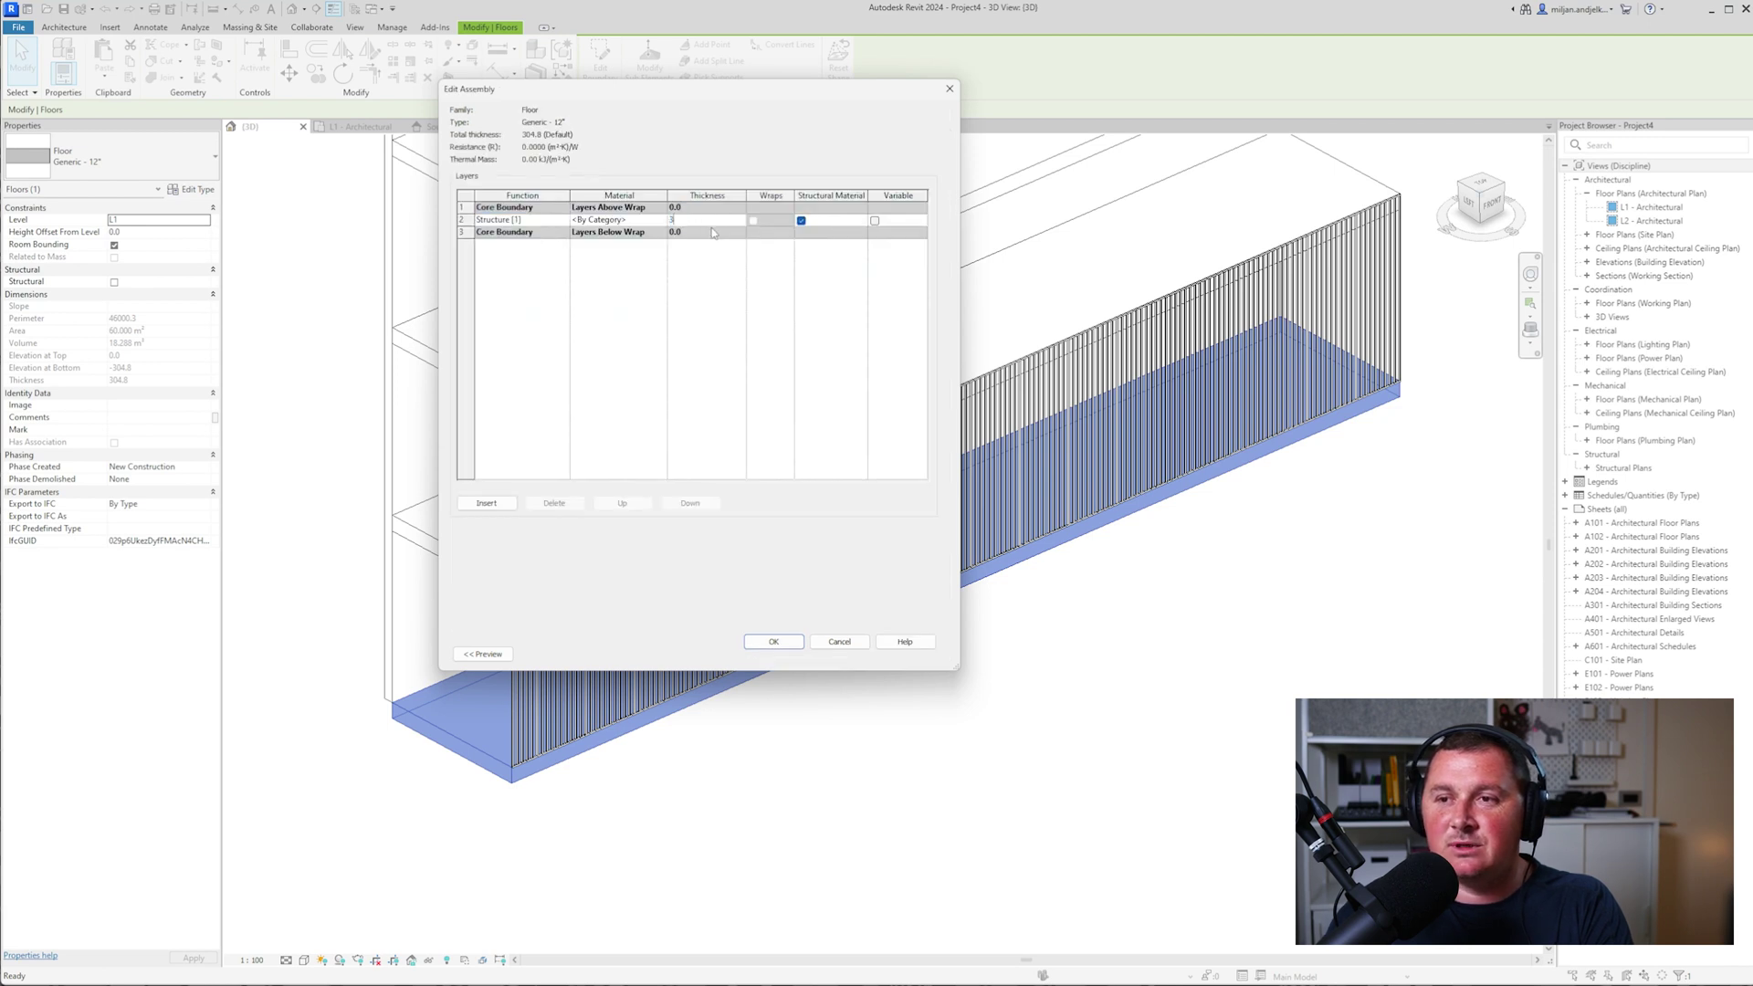
click(783, 647)
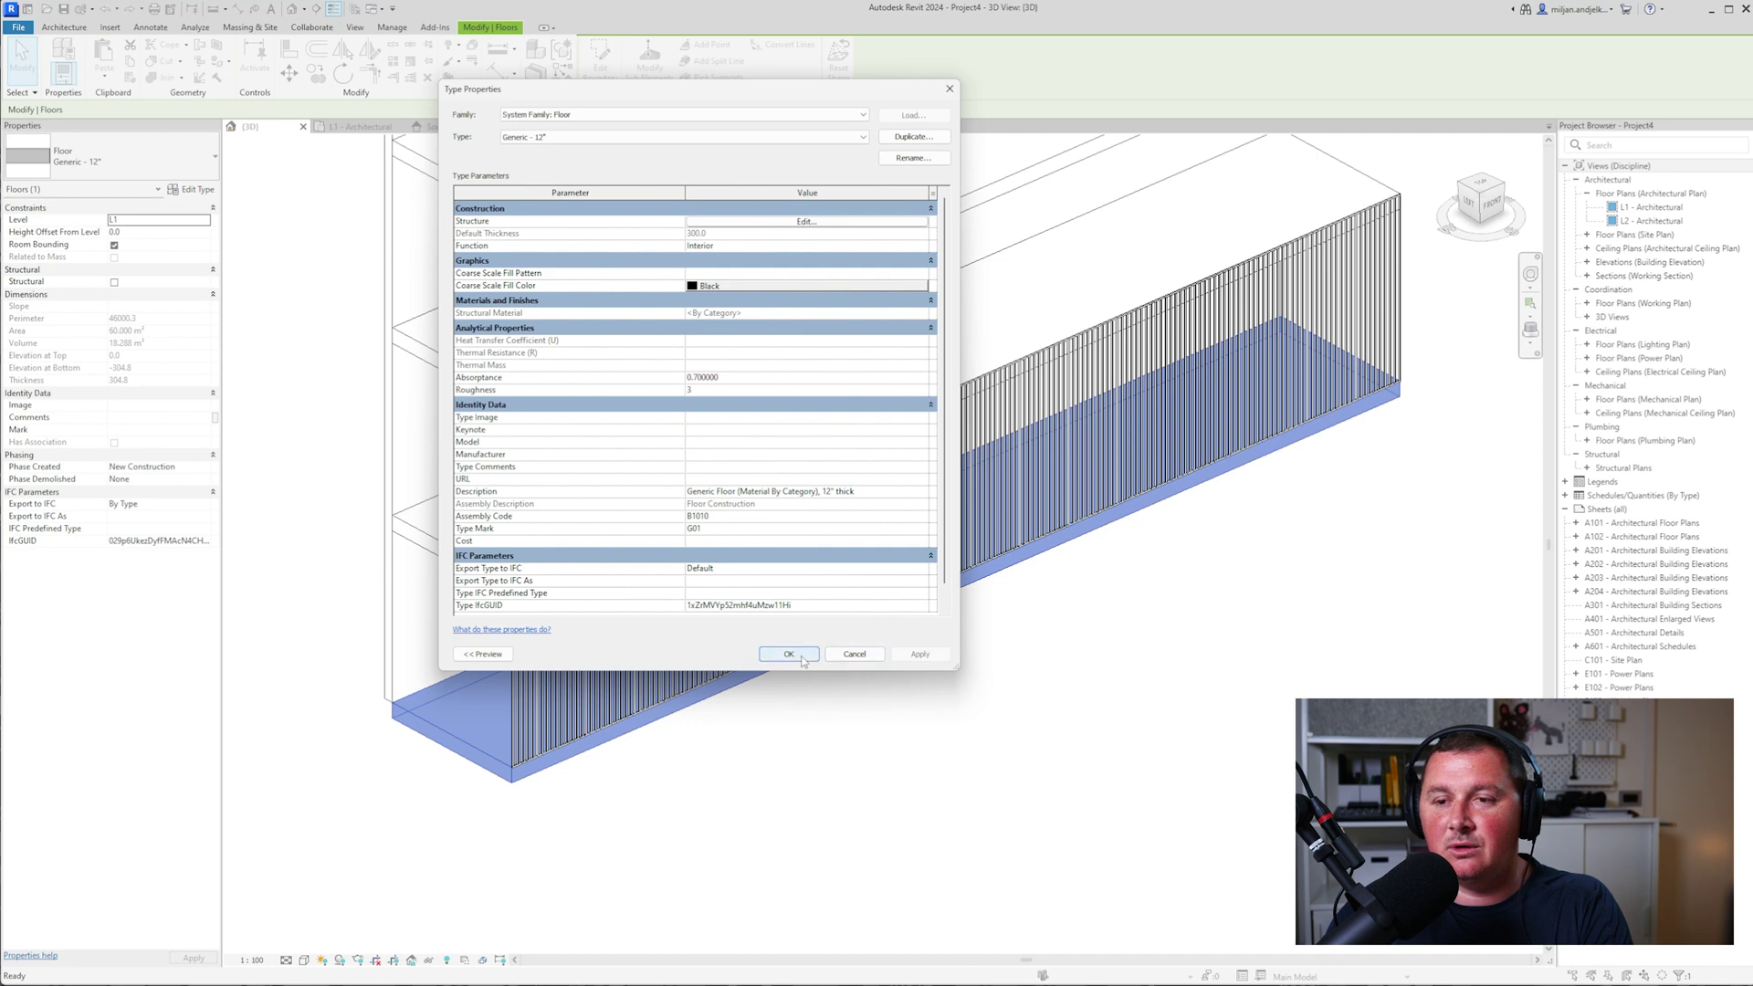
click(789, 654)
click(530, 577)
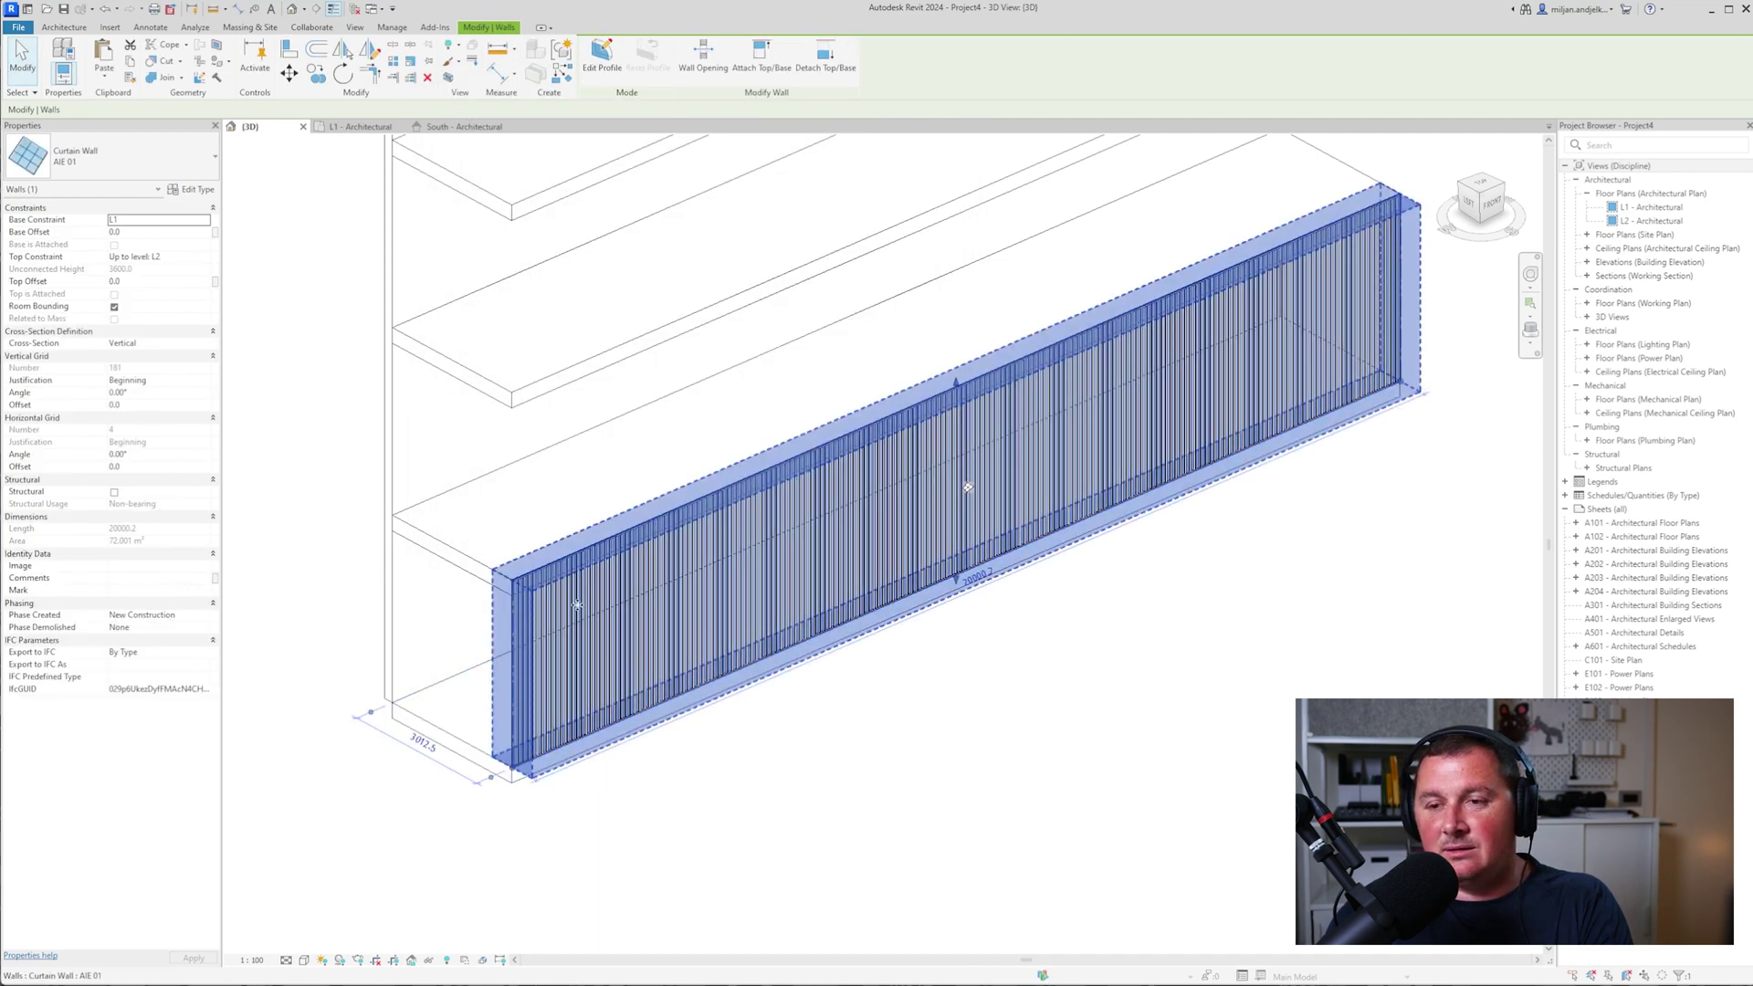
- Set the curtain wall's Base Offset and Top Offset both to -300 and apply
click(160, 232)
text(-300)
click(159, 282)
text(-)
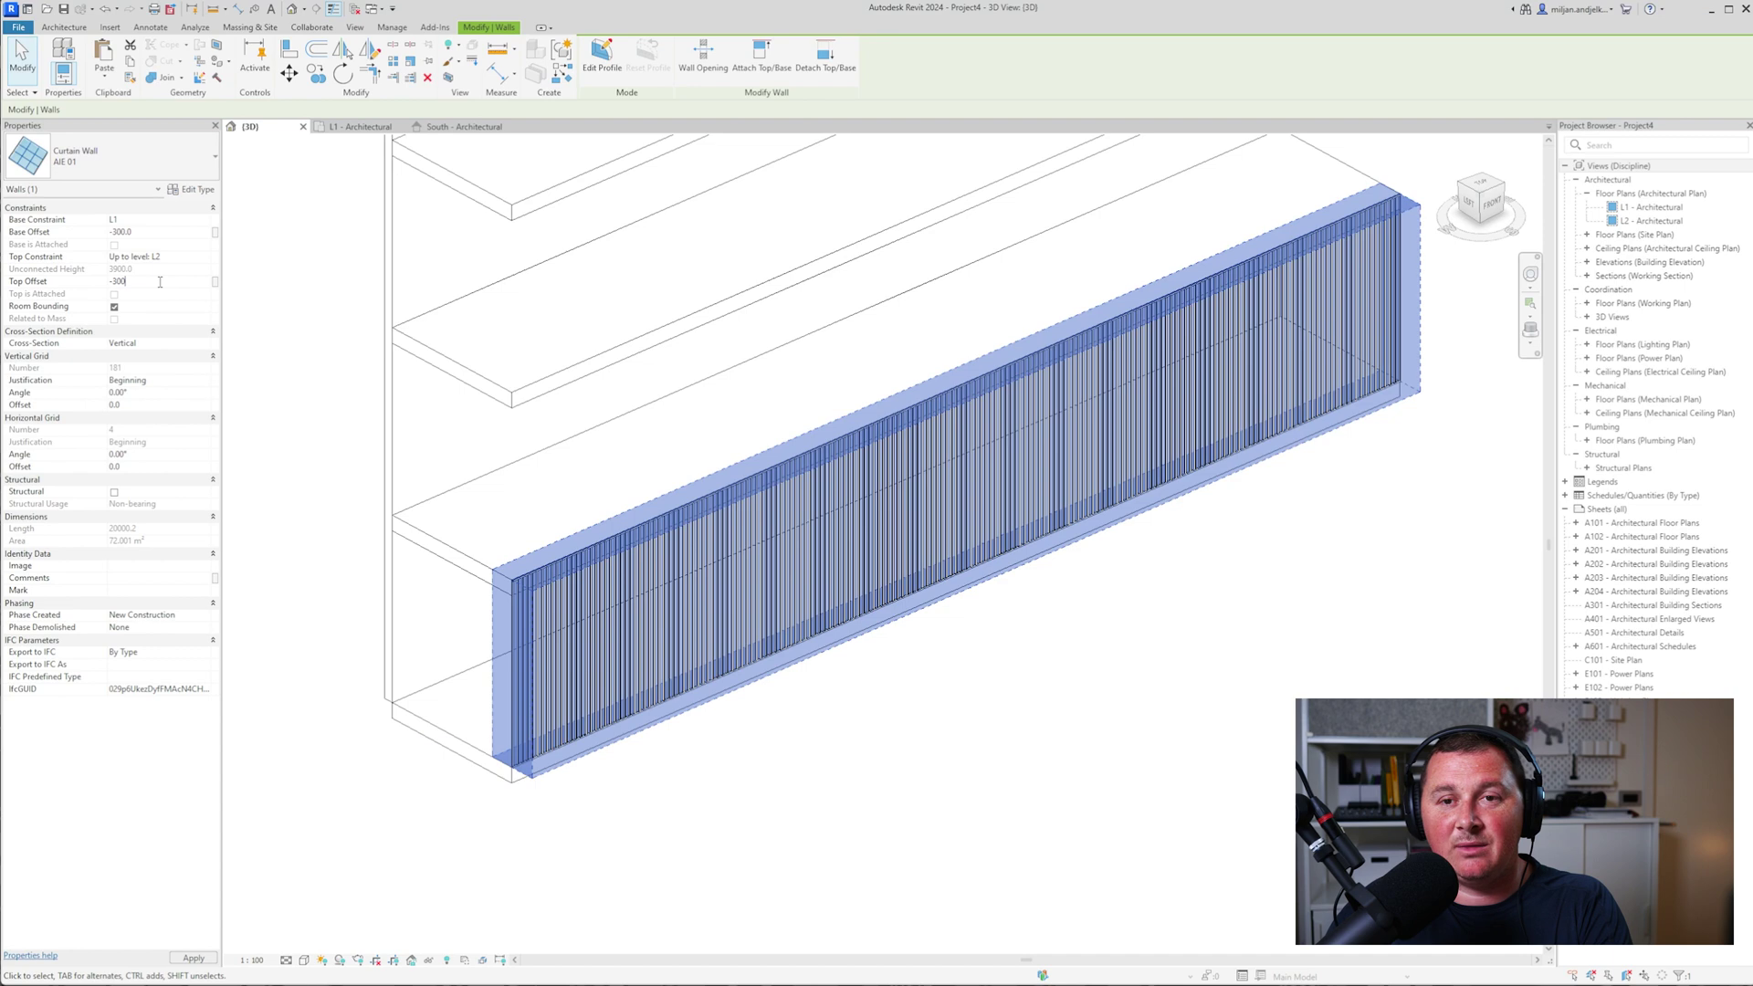
text(300)
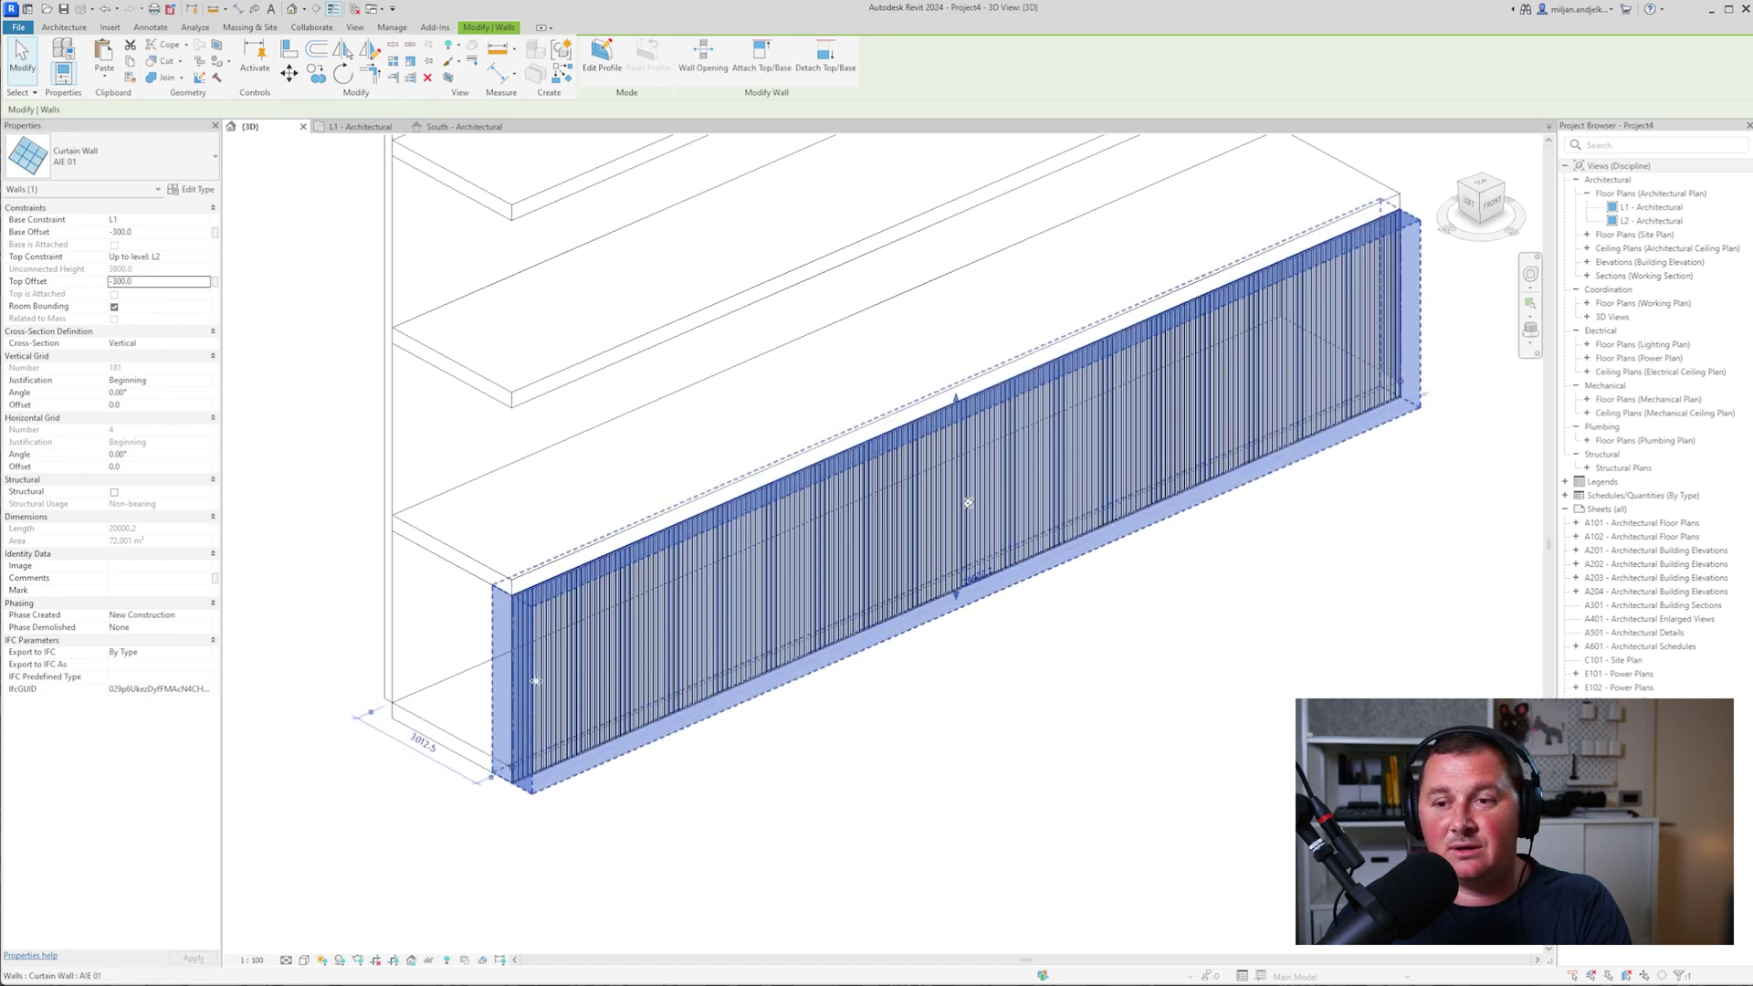
click(792, 872)
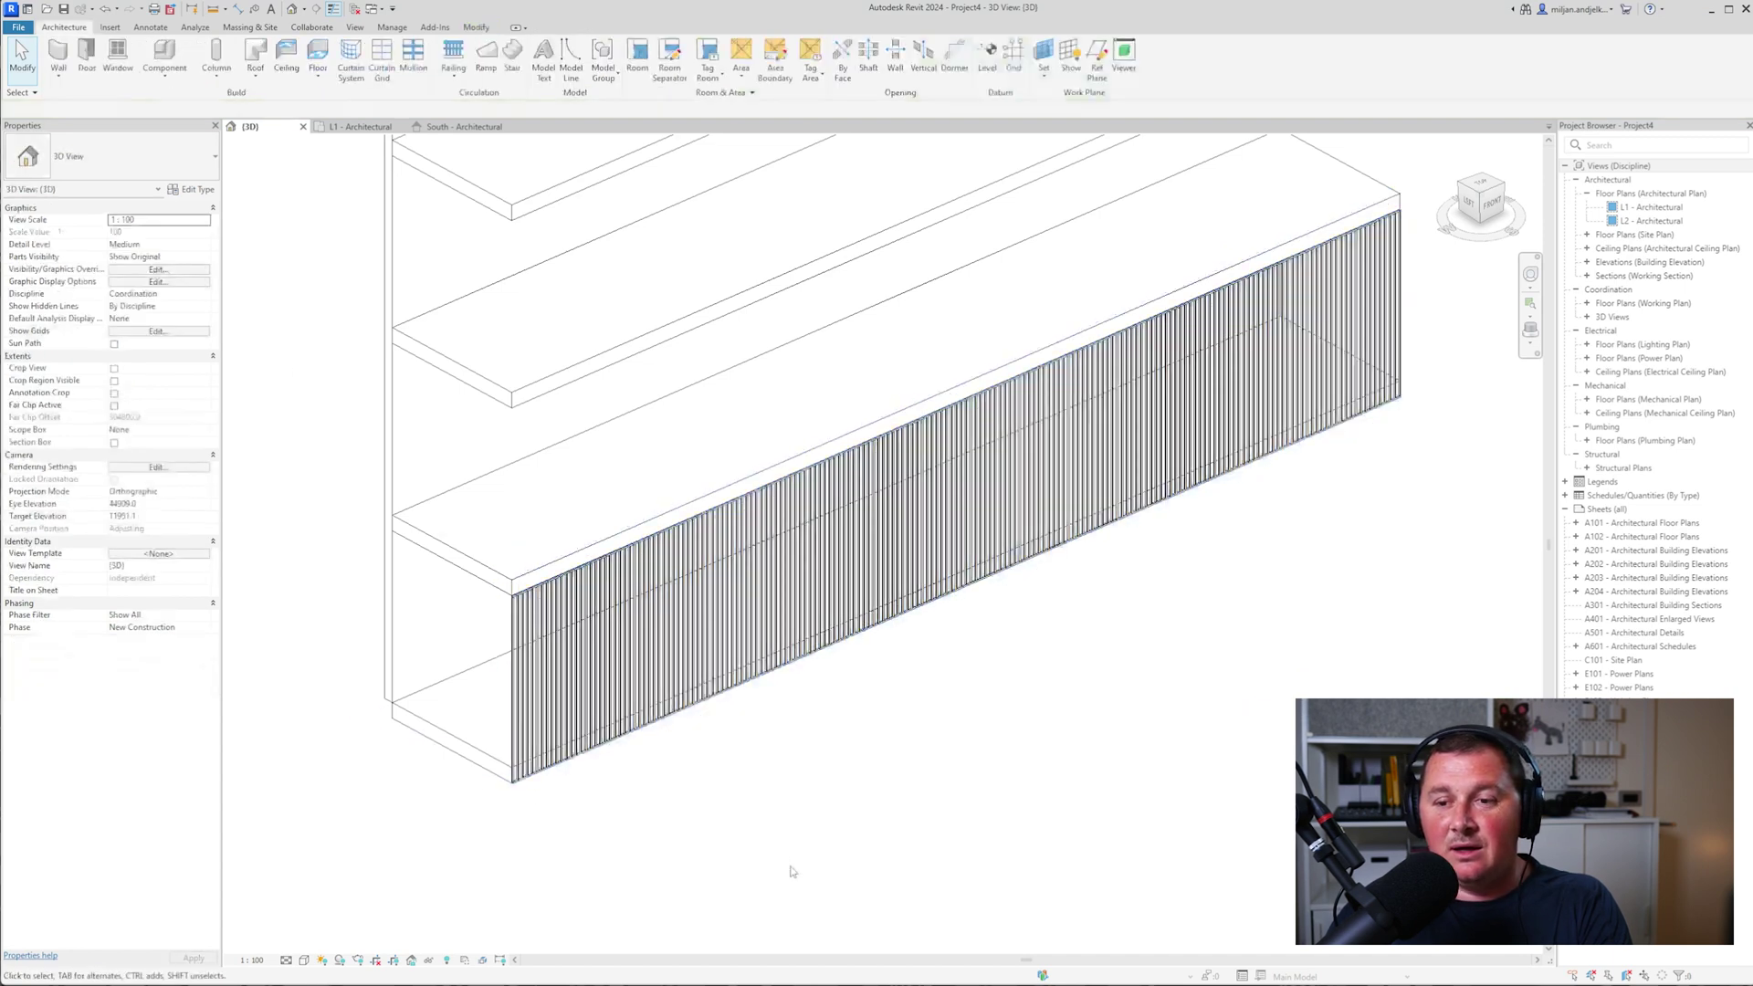
click(516, 726)
scroll(536, 752, up, 4)
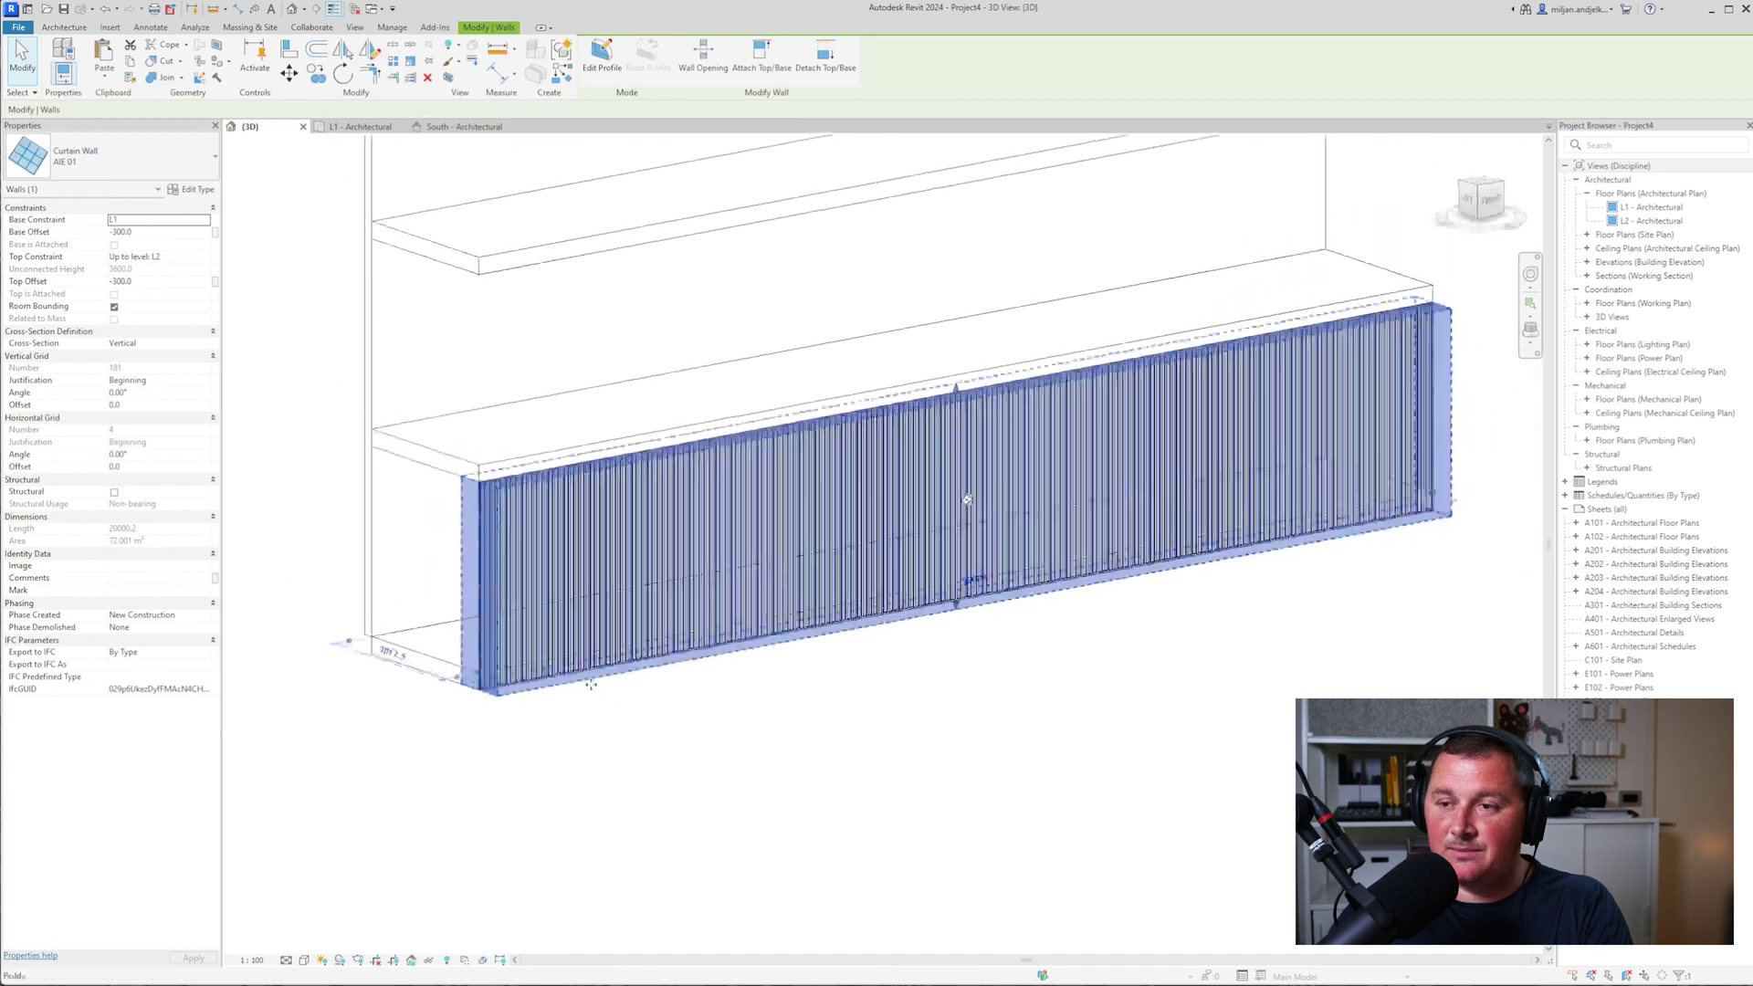
key(Escape)
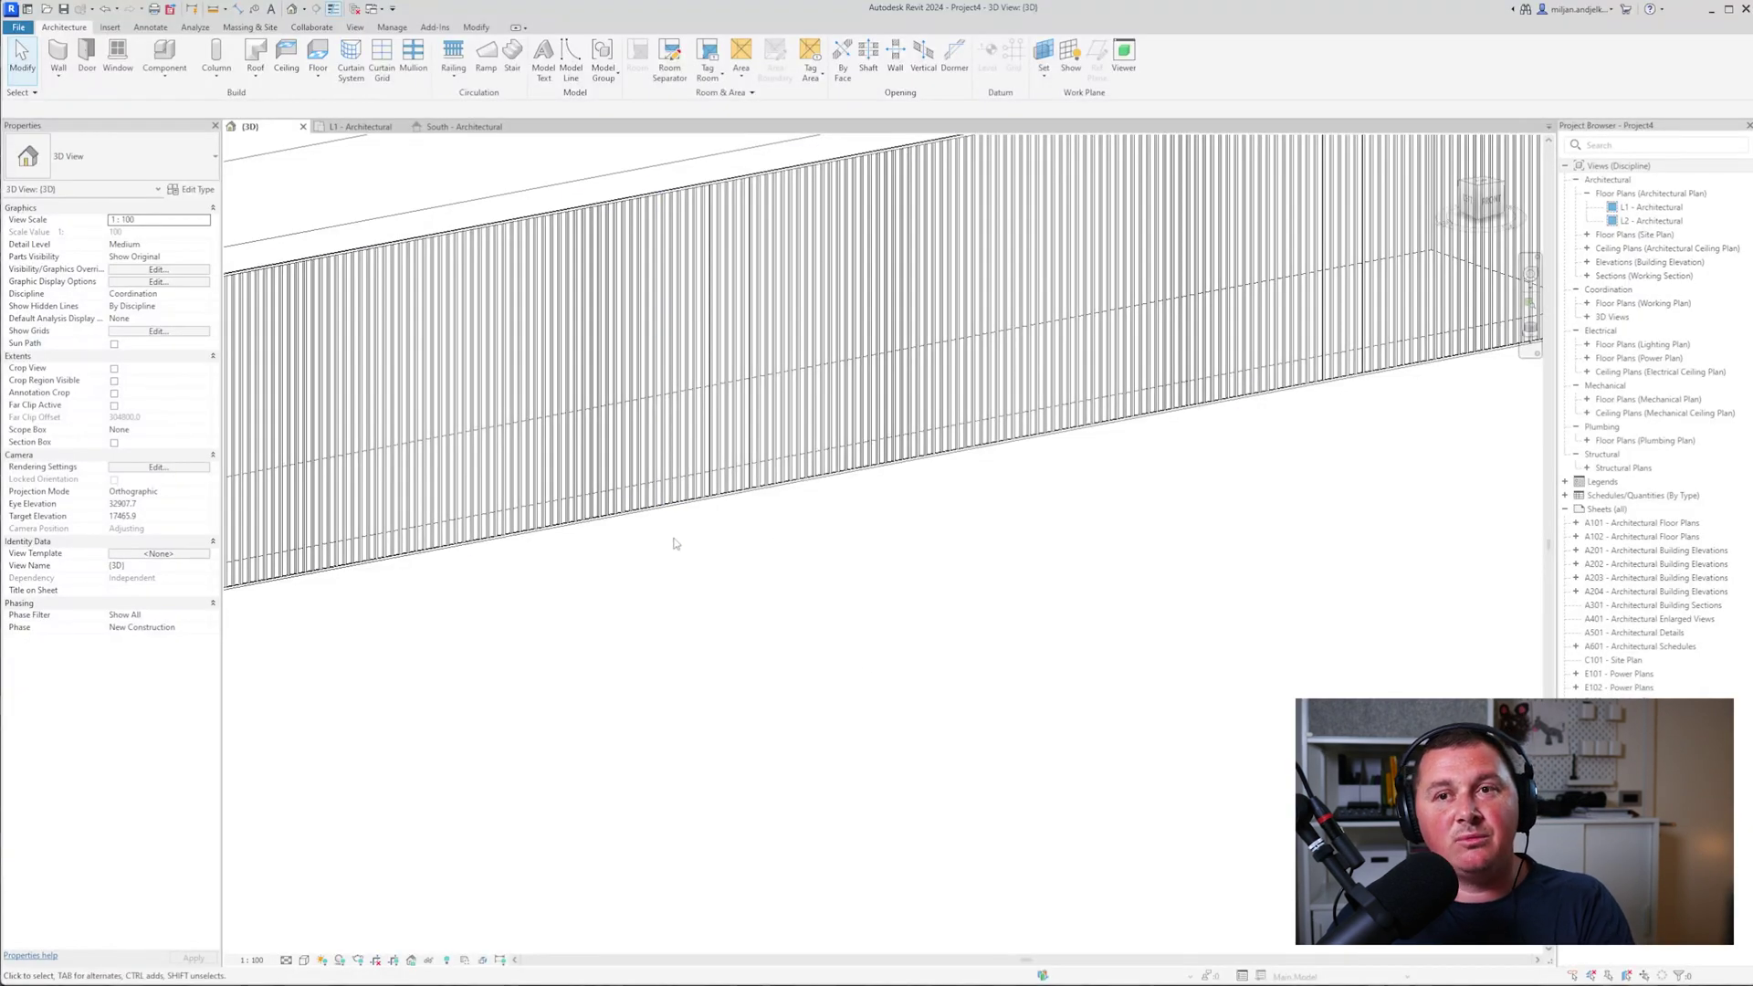
- In the South elevation, set the spacing below level L2 to 3000
click(489, 128)
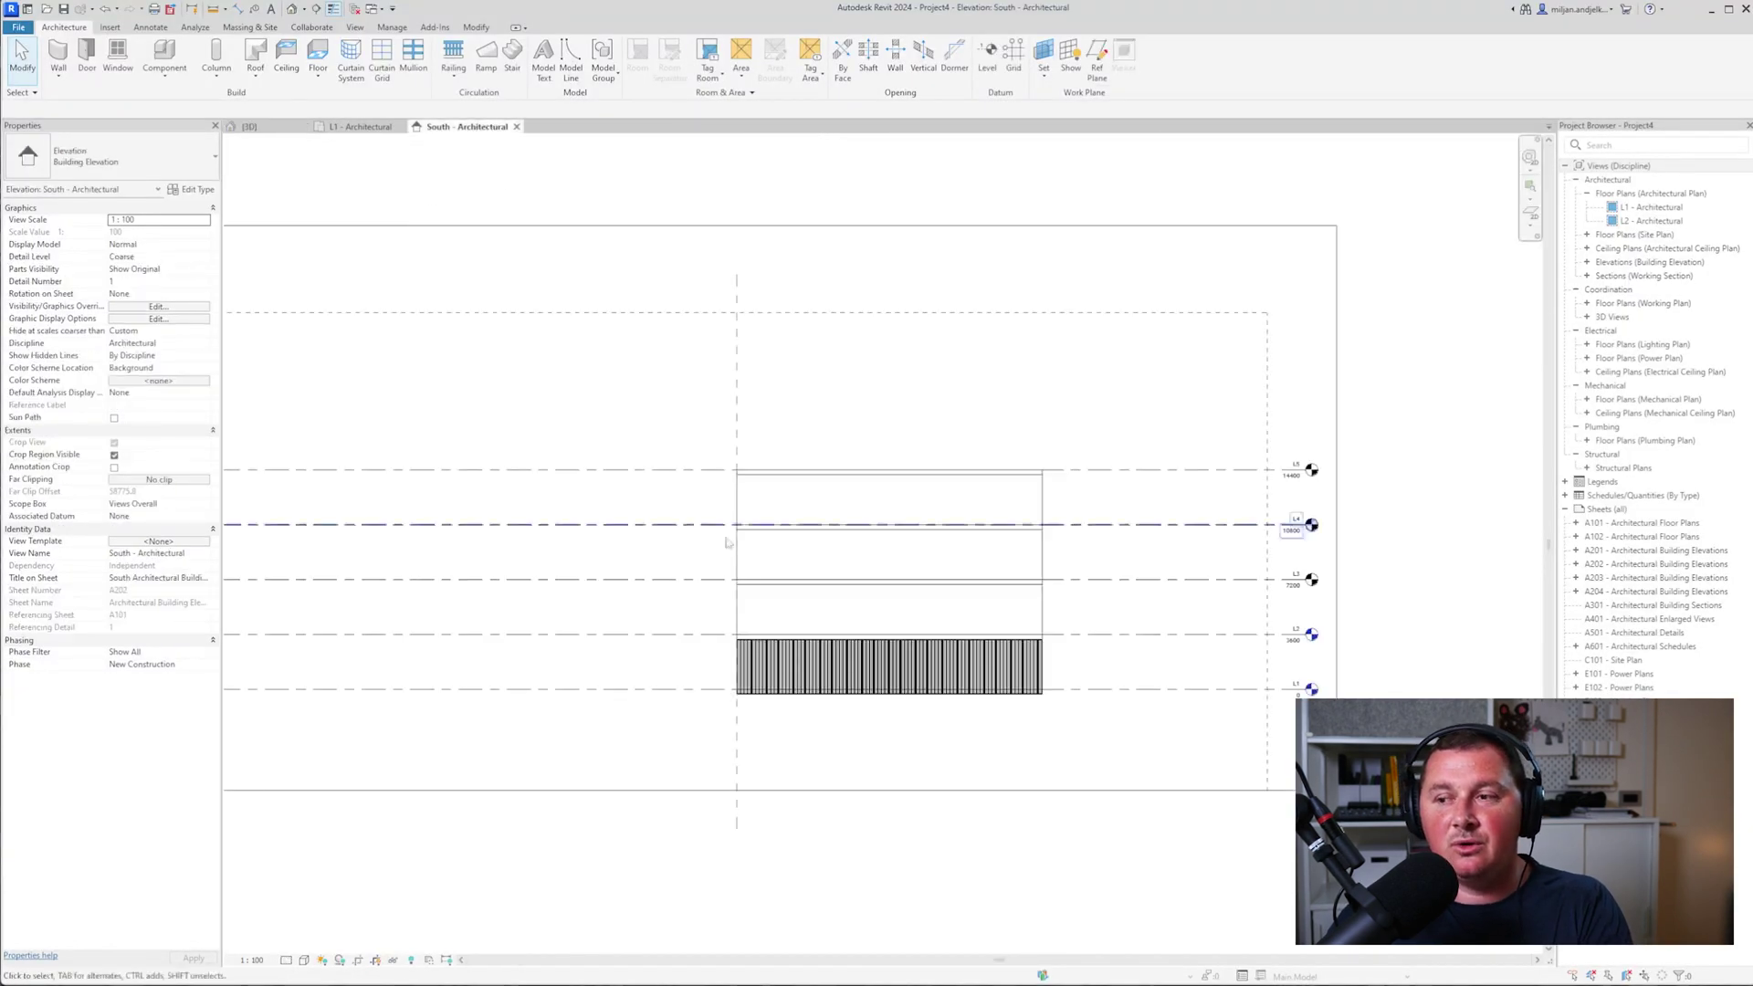
scroll(1328, 662, up, 2)
click(1184, 628)
scroll(1250, 659, up, 2)
scroll(1250, 658, down, 3)
middle_drag(229, 690, 741, 690)
scroll(589, 681, up, 2)
click(570, 658)
text(3000)
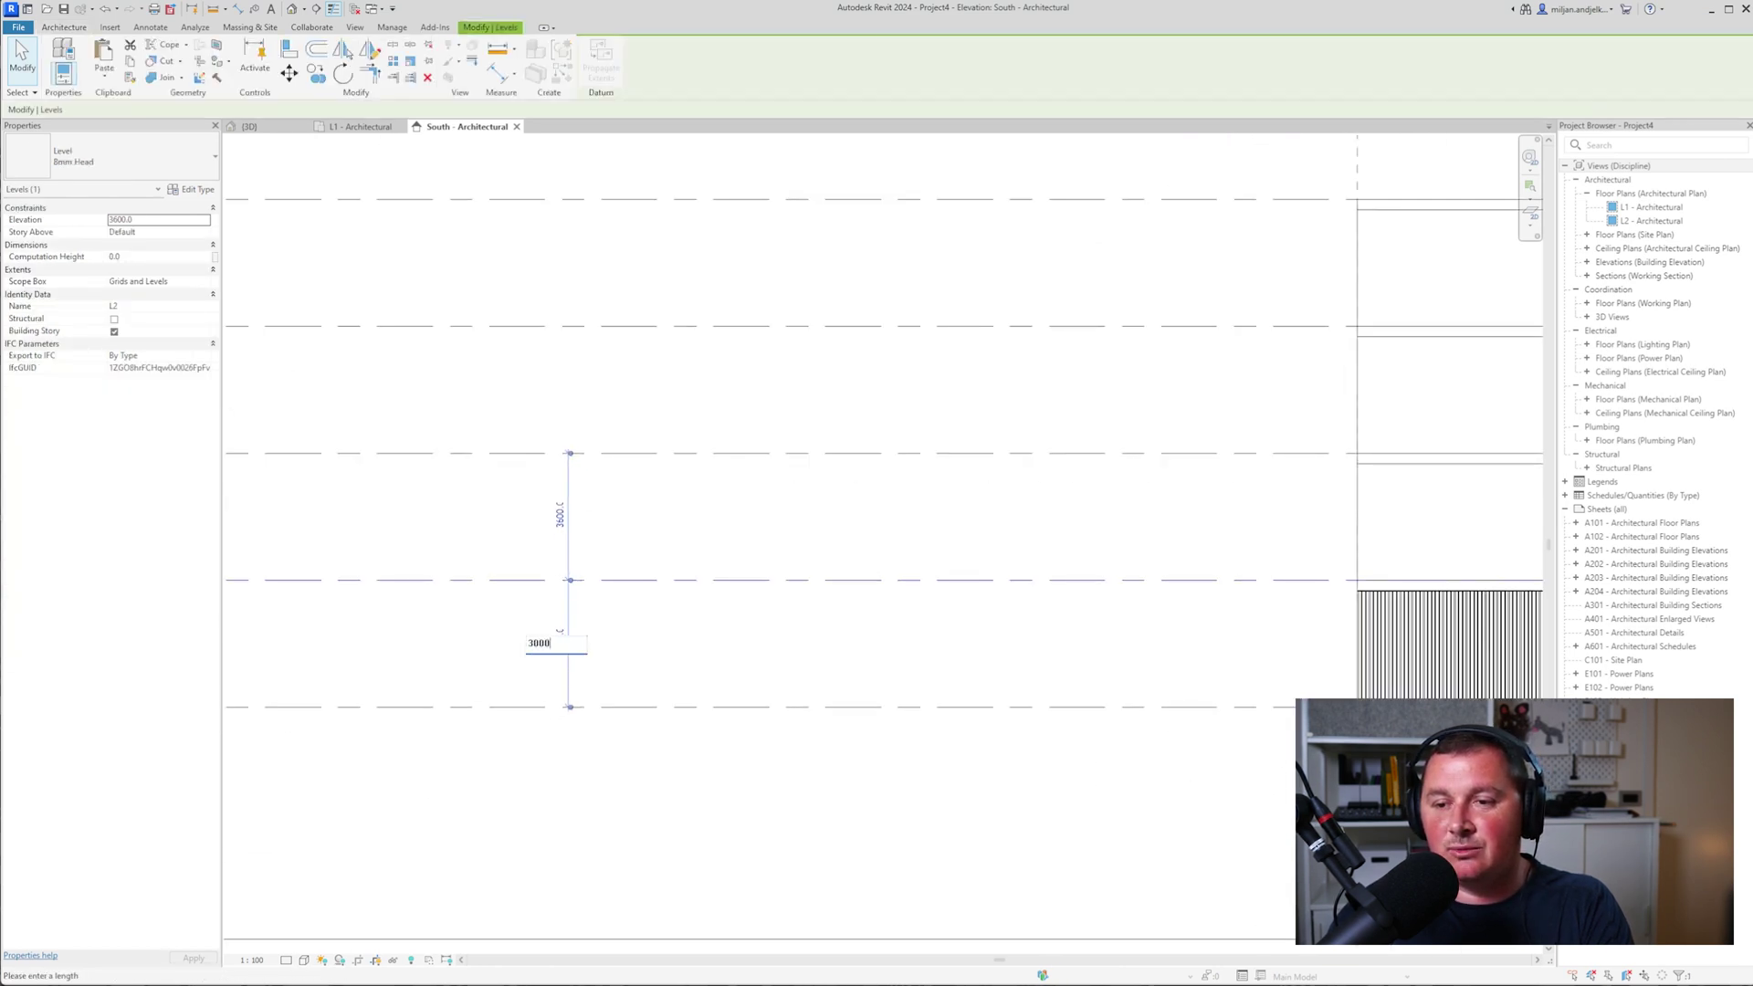
key(Return)
- Space levels L3 and L4 3000 apart, placing L4 at 9000
click(599, 454)
click(558, 525)
text(3000)
key(Return)
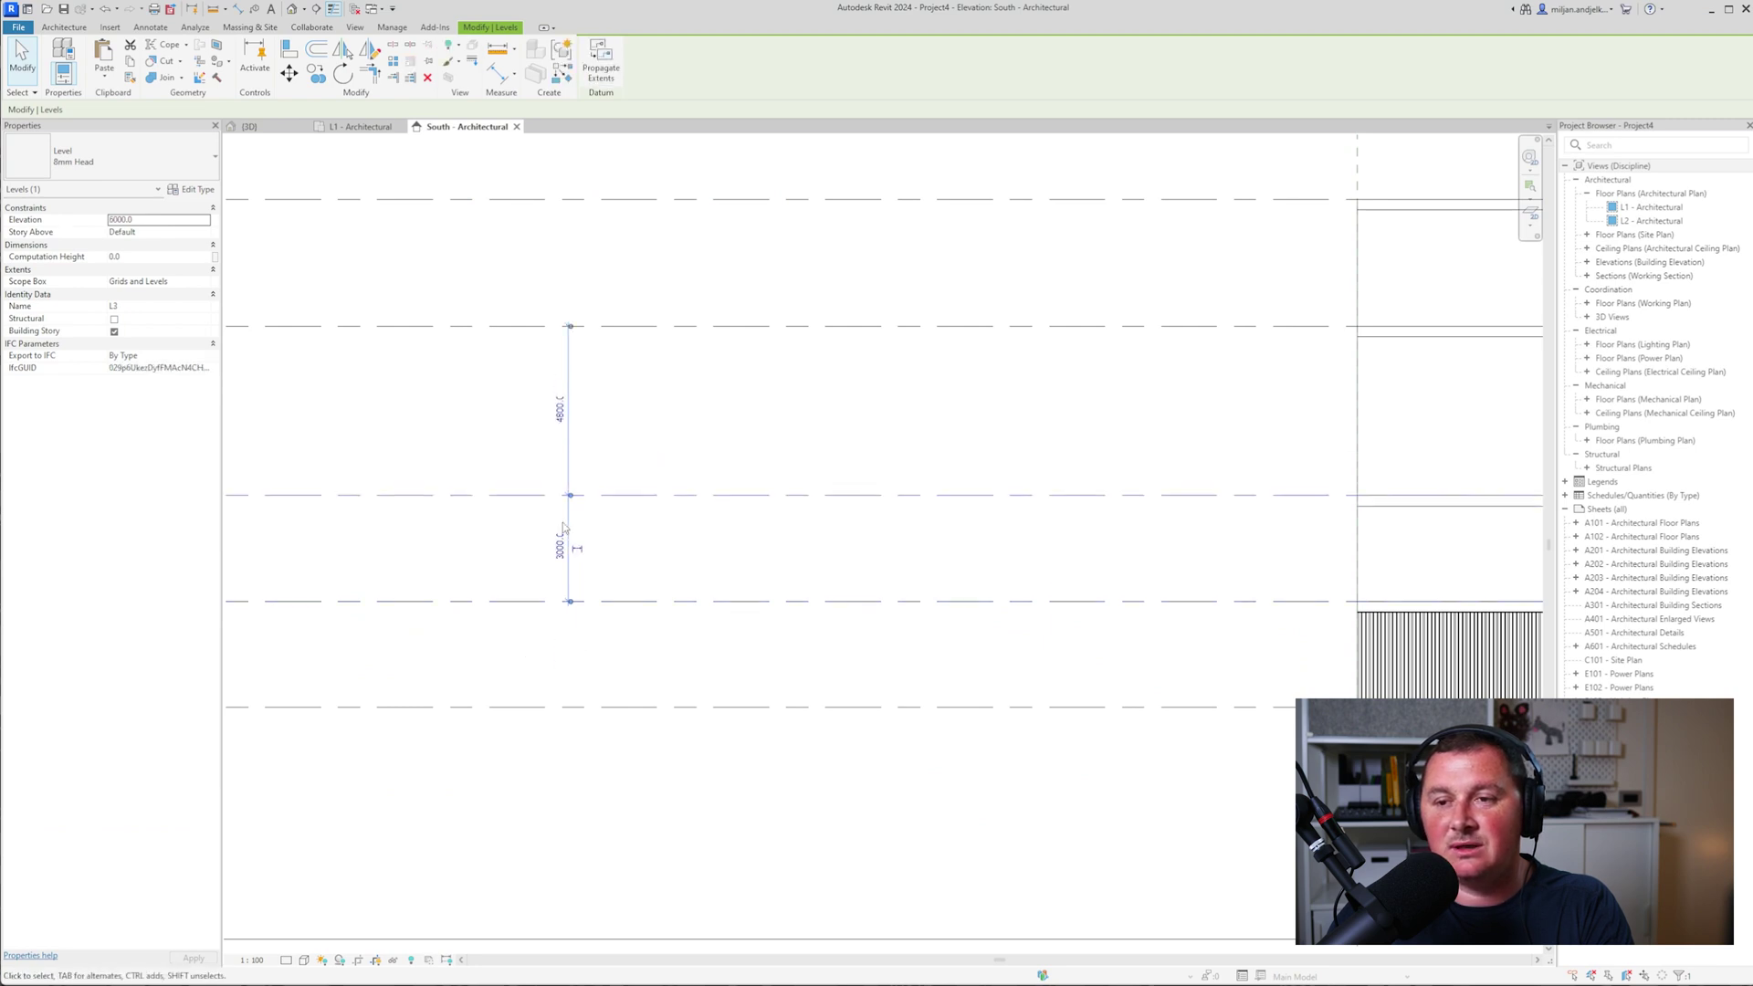
click(658, 372)
click(639, 326)
click(561, 411)
text(3)
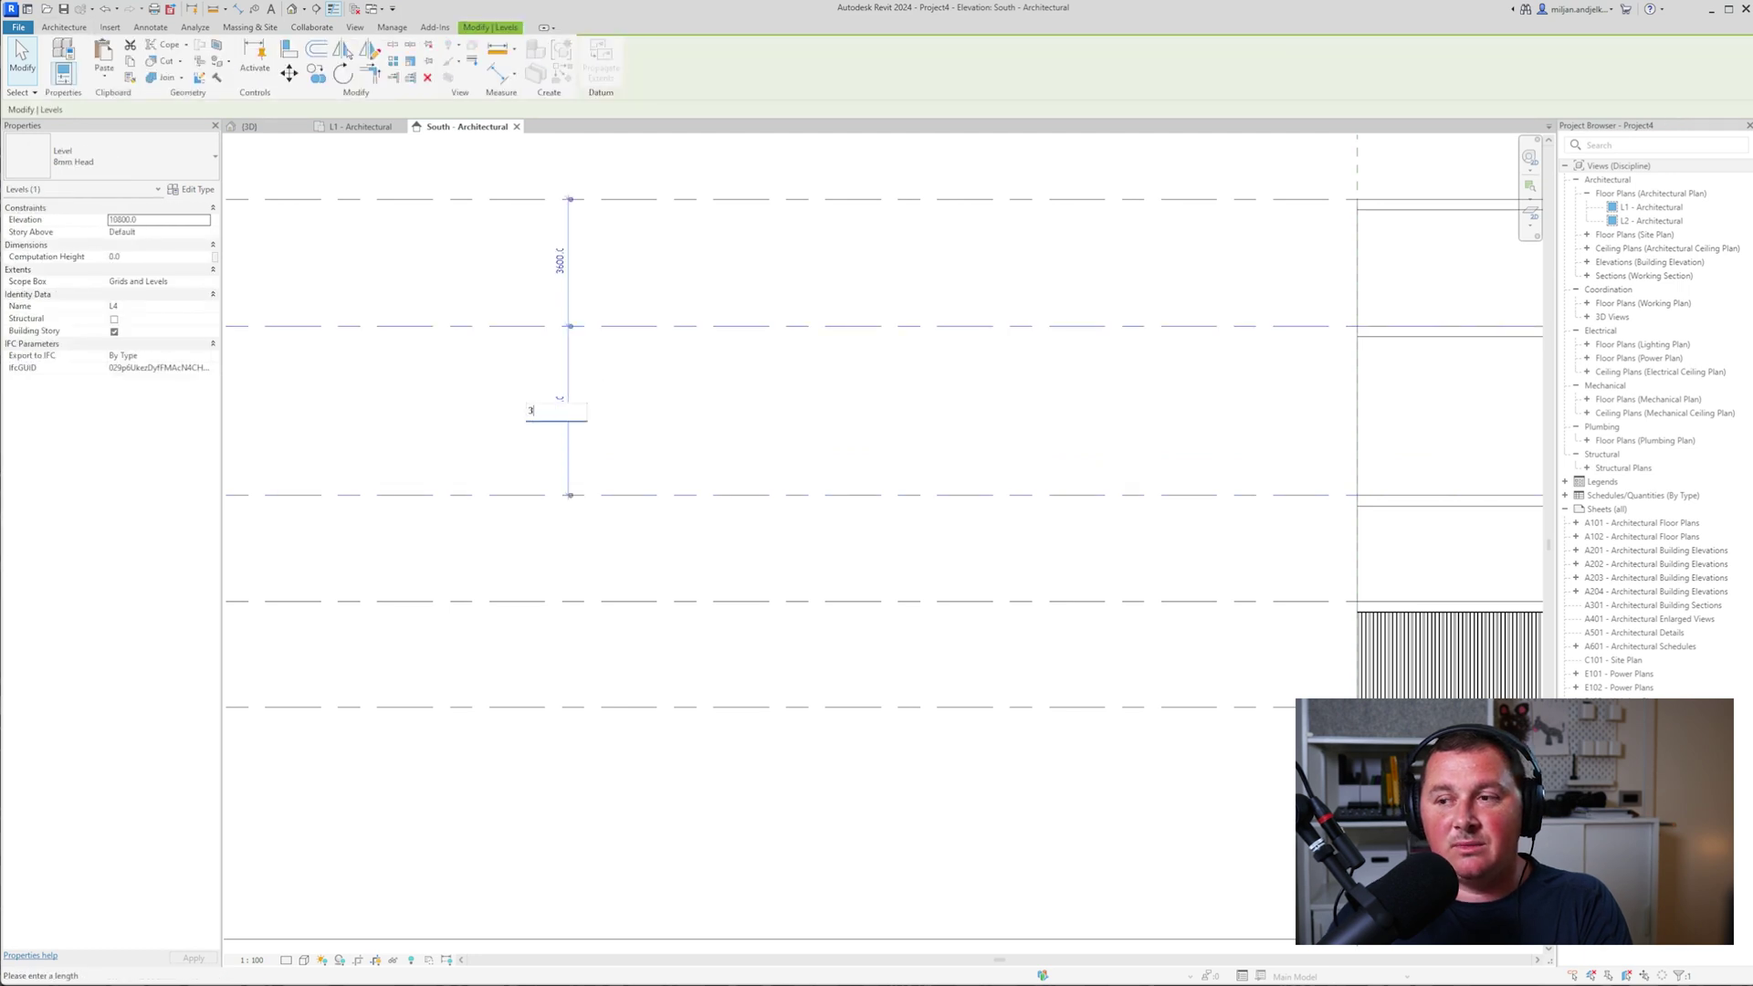
text(000)
key(Return)
- Drop level L5 to 12000 with 3000 spacing, then bring up the facade photo
middle_drag(1041, 457, 881, 571)
click(607, 312)
click(408, 406)
text(3000)
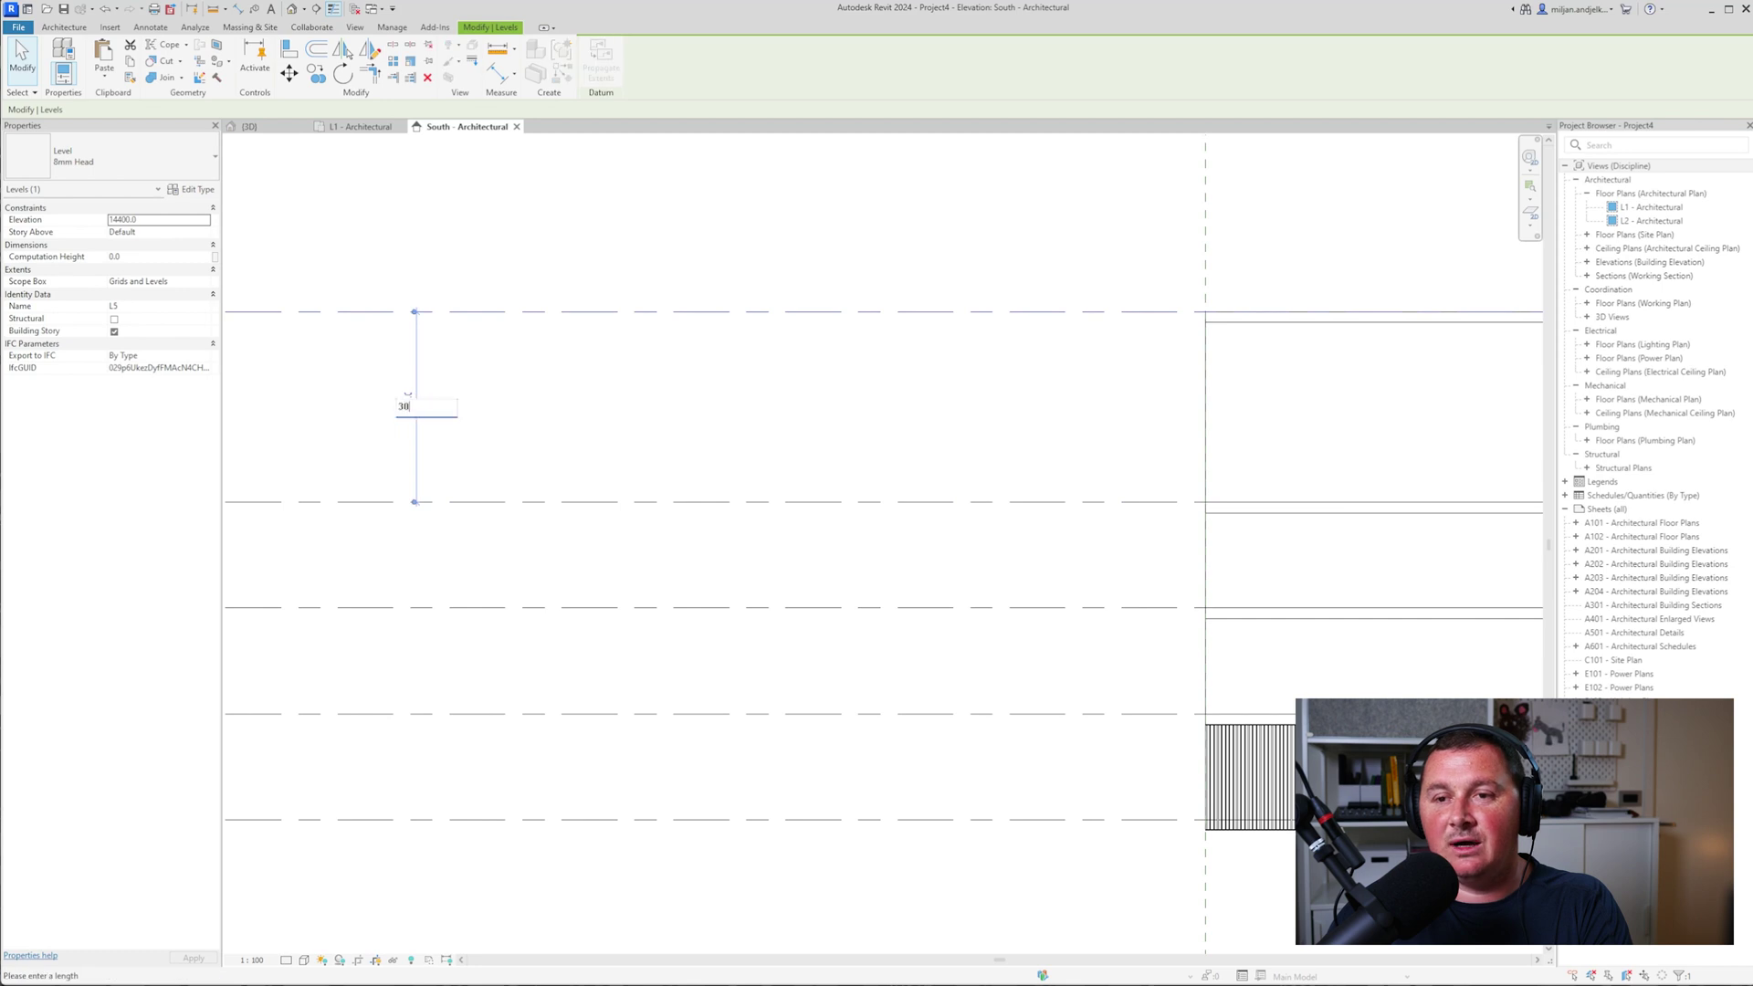
key(Return)
middle_drag(1114, 420, 456, 589)
key(Escape)
scroll(456, 589, up, 2)
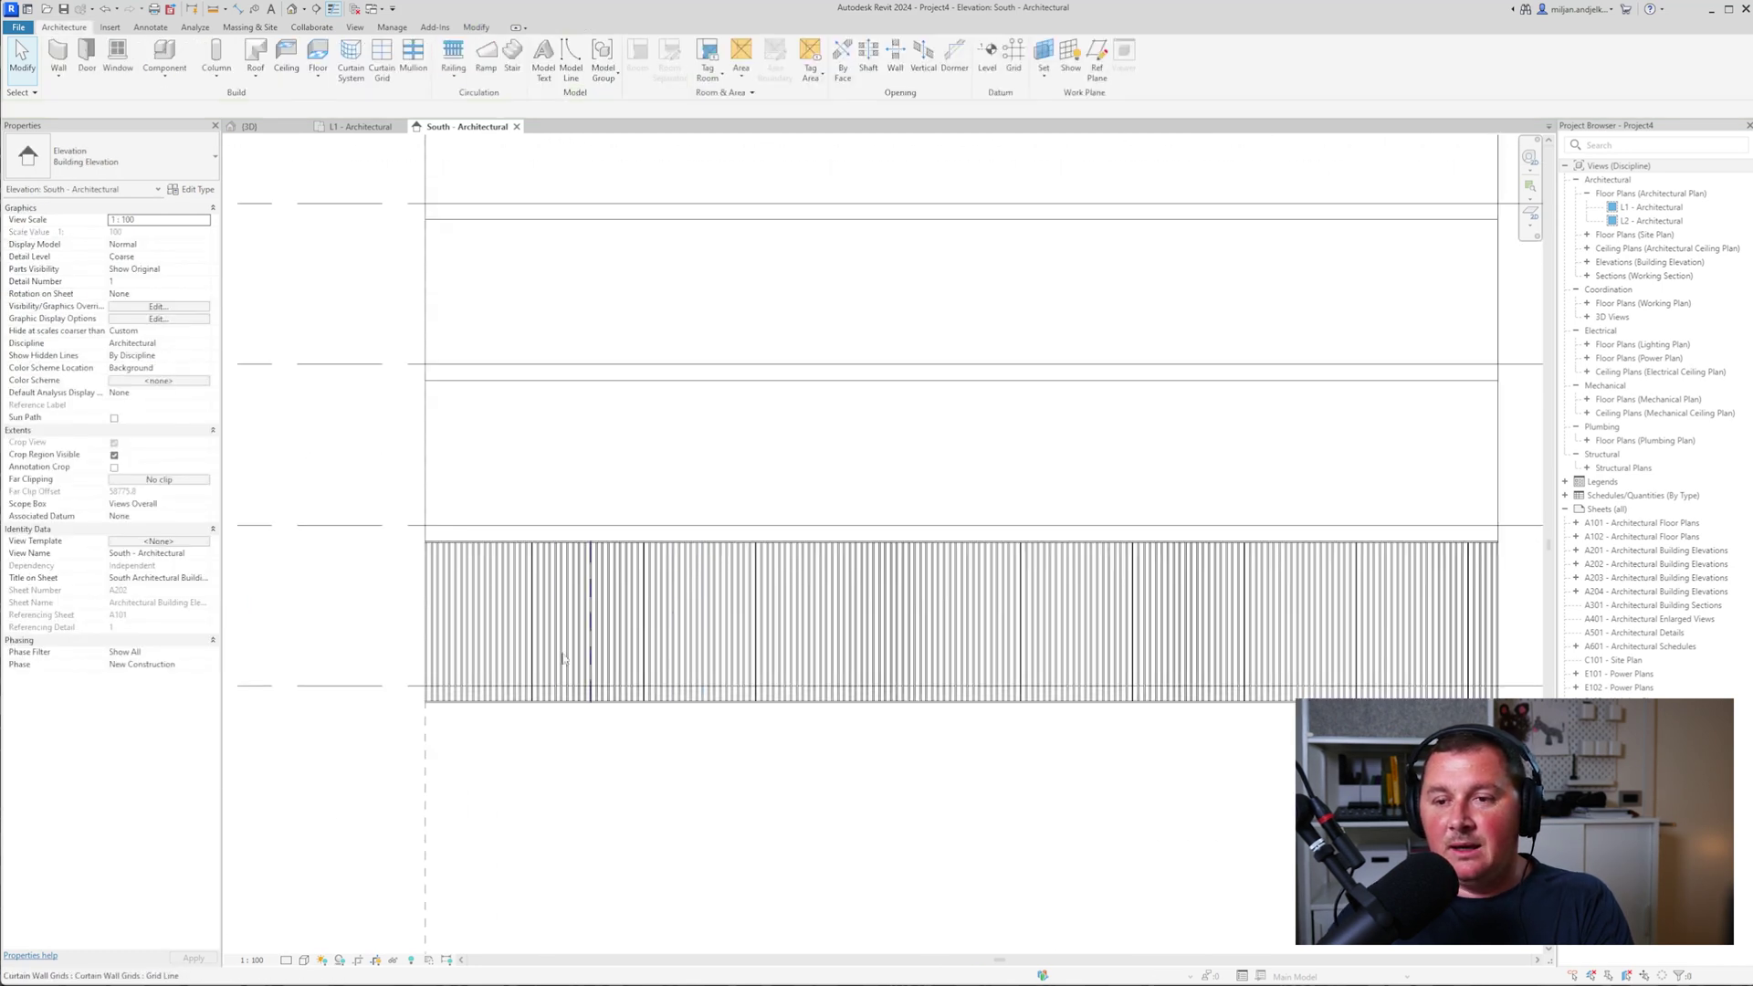
key(alt+Tab)
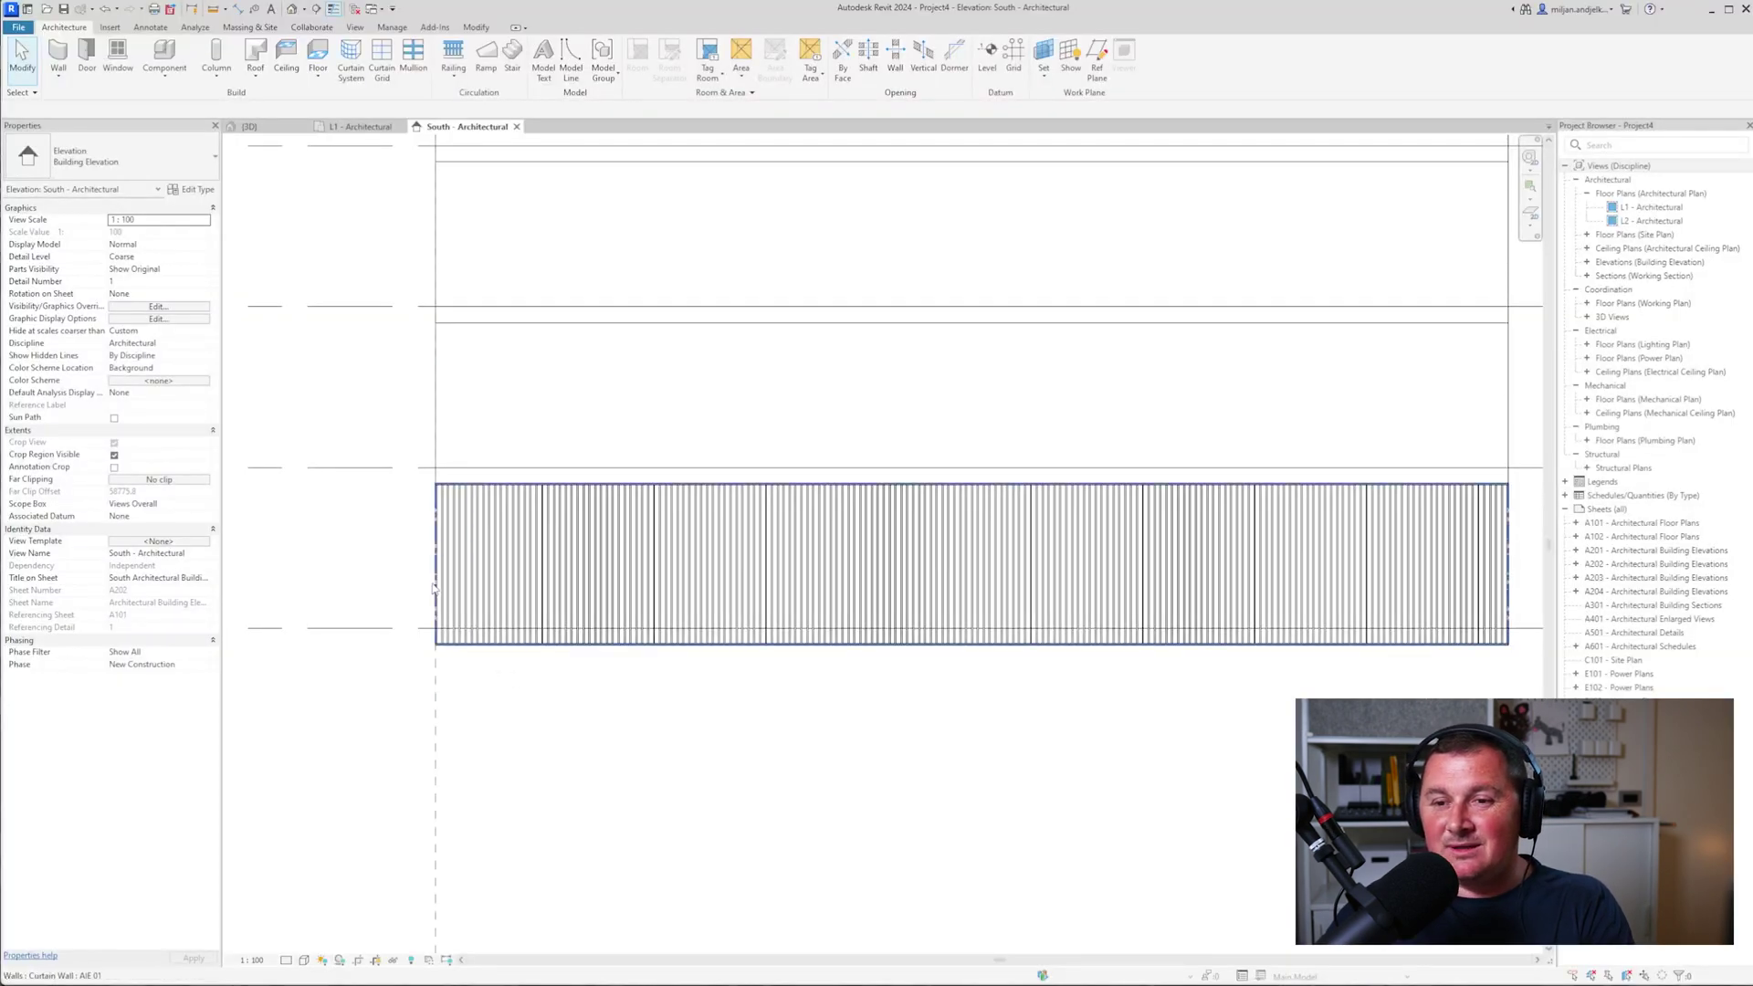
- Open the curtain wall's profile for editing in the South elevation
click(432, 582)
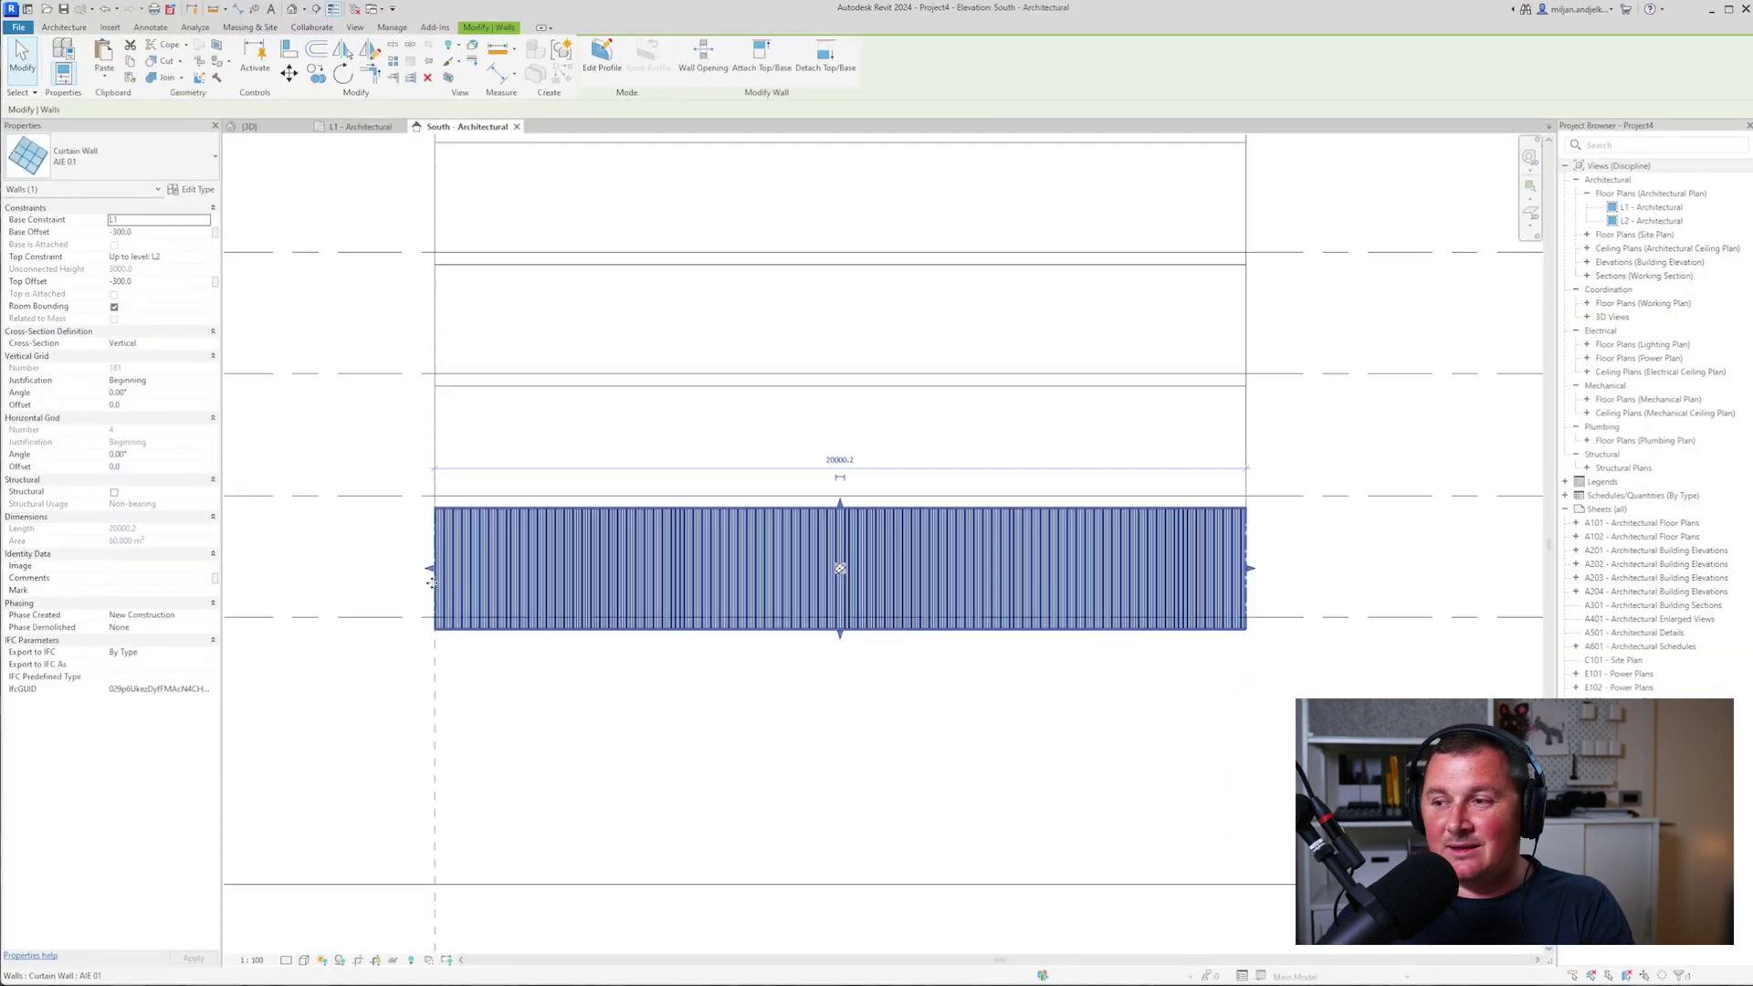
scroll(648, 630, up, 1)
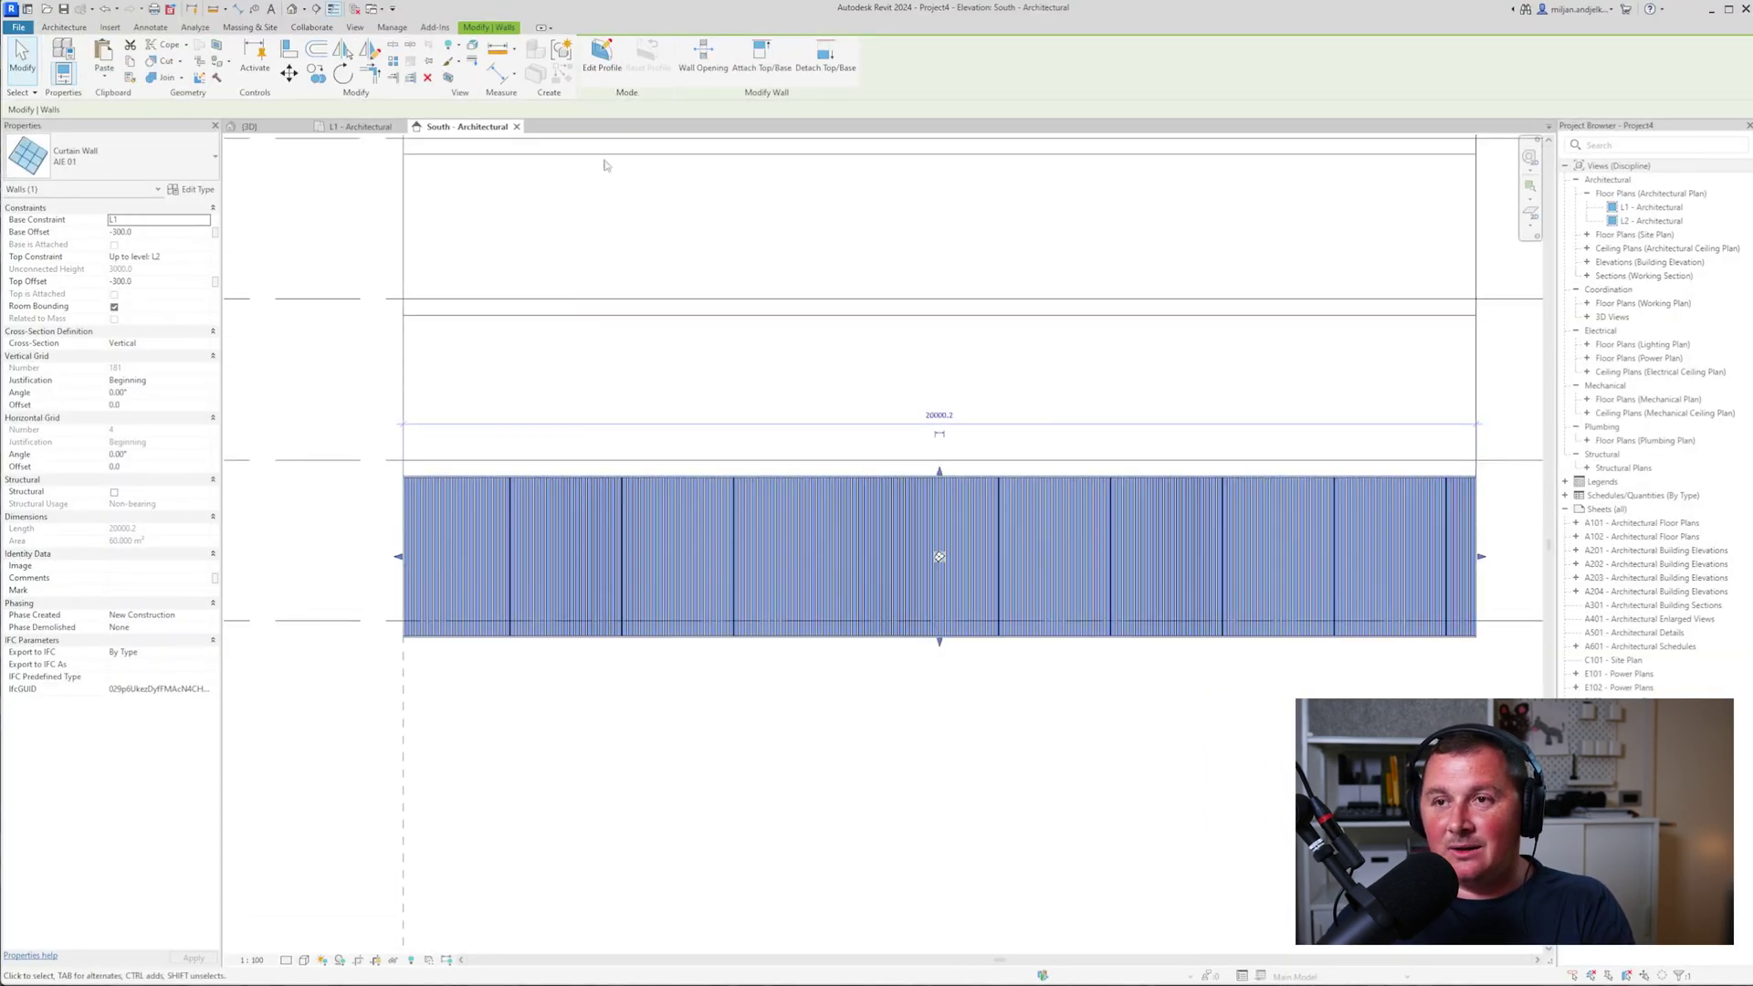
click(603, 57)
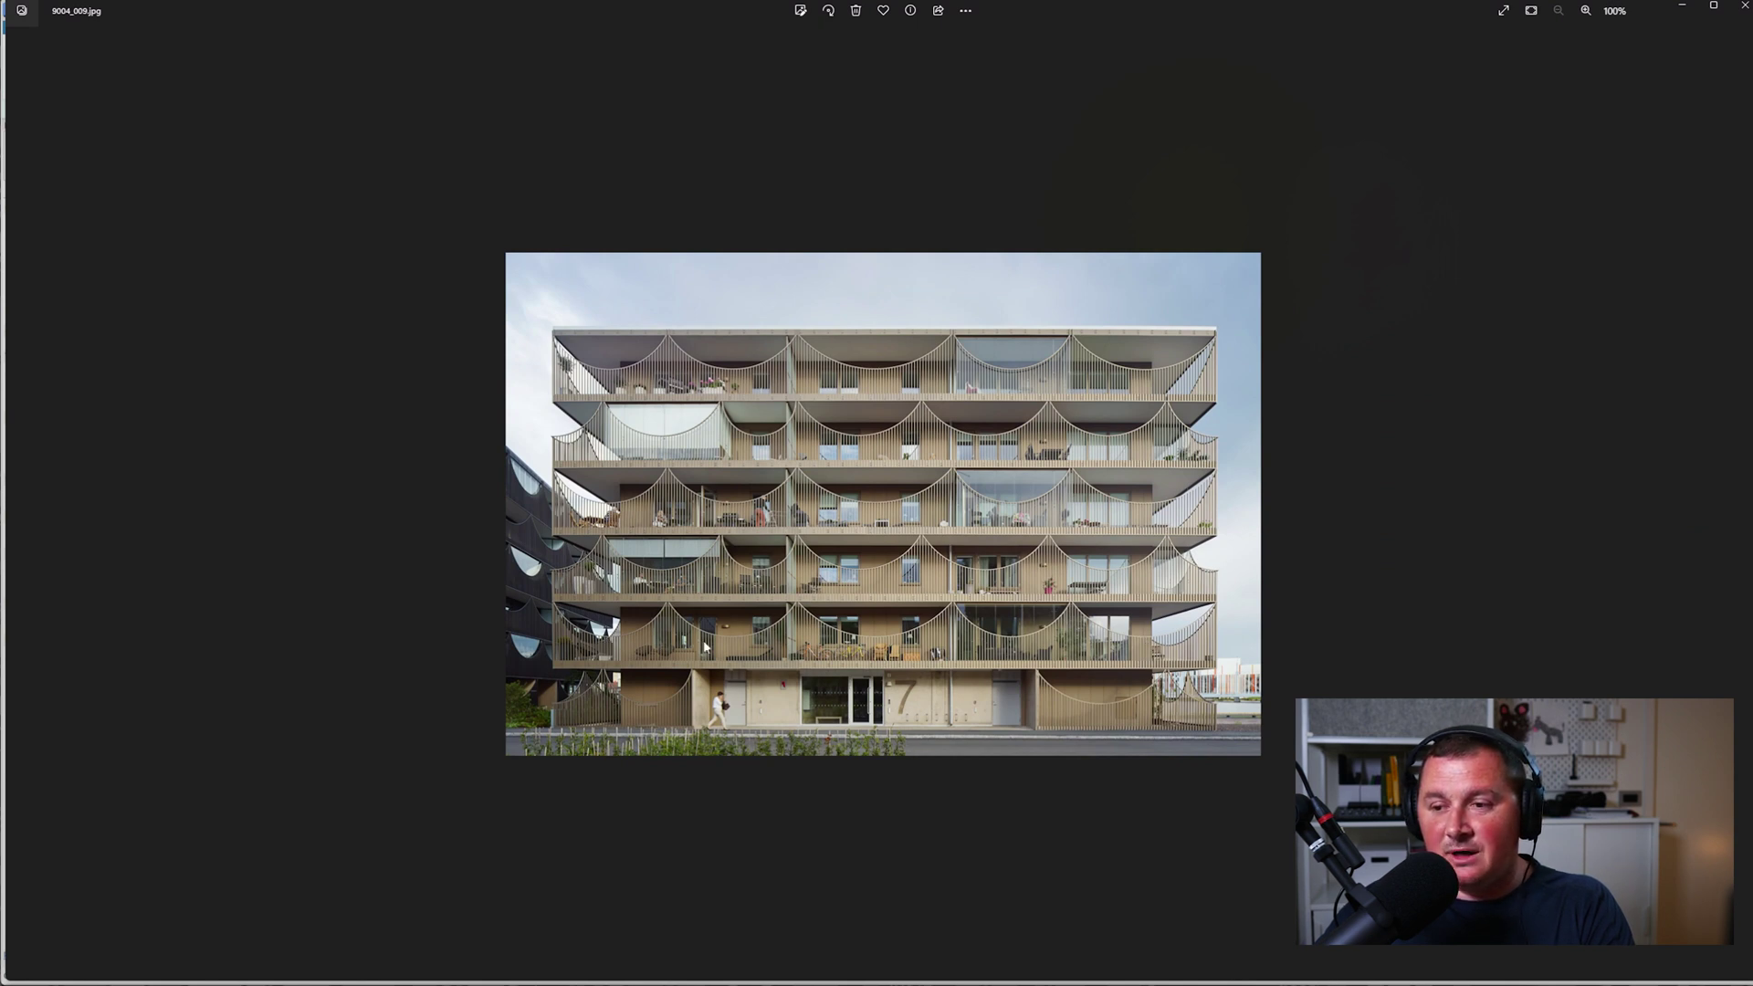
- Snip the facade photo and mark a red line across its lower balcony arcs
key(ctrl+Print)
drag(452, 218, 1330, 800)
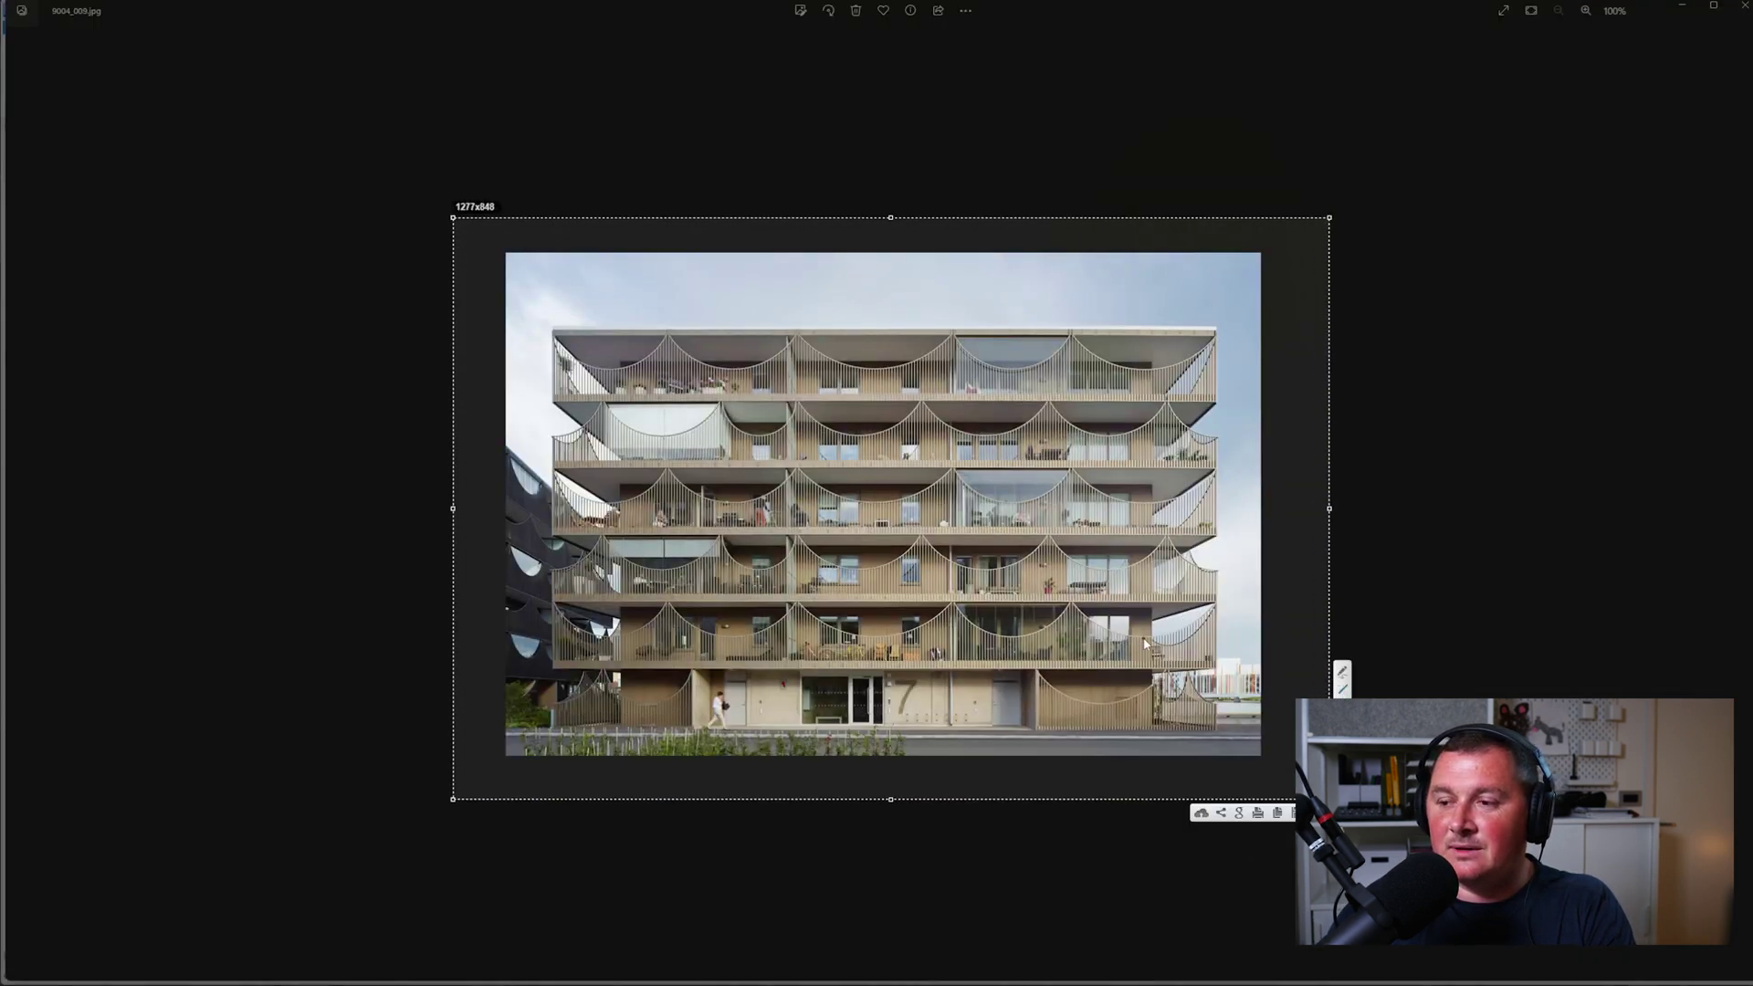
drag(1145, 637, 608, 642)
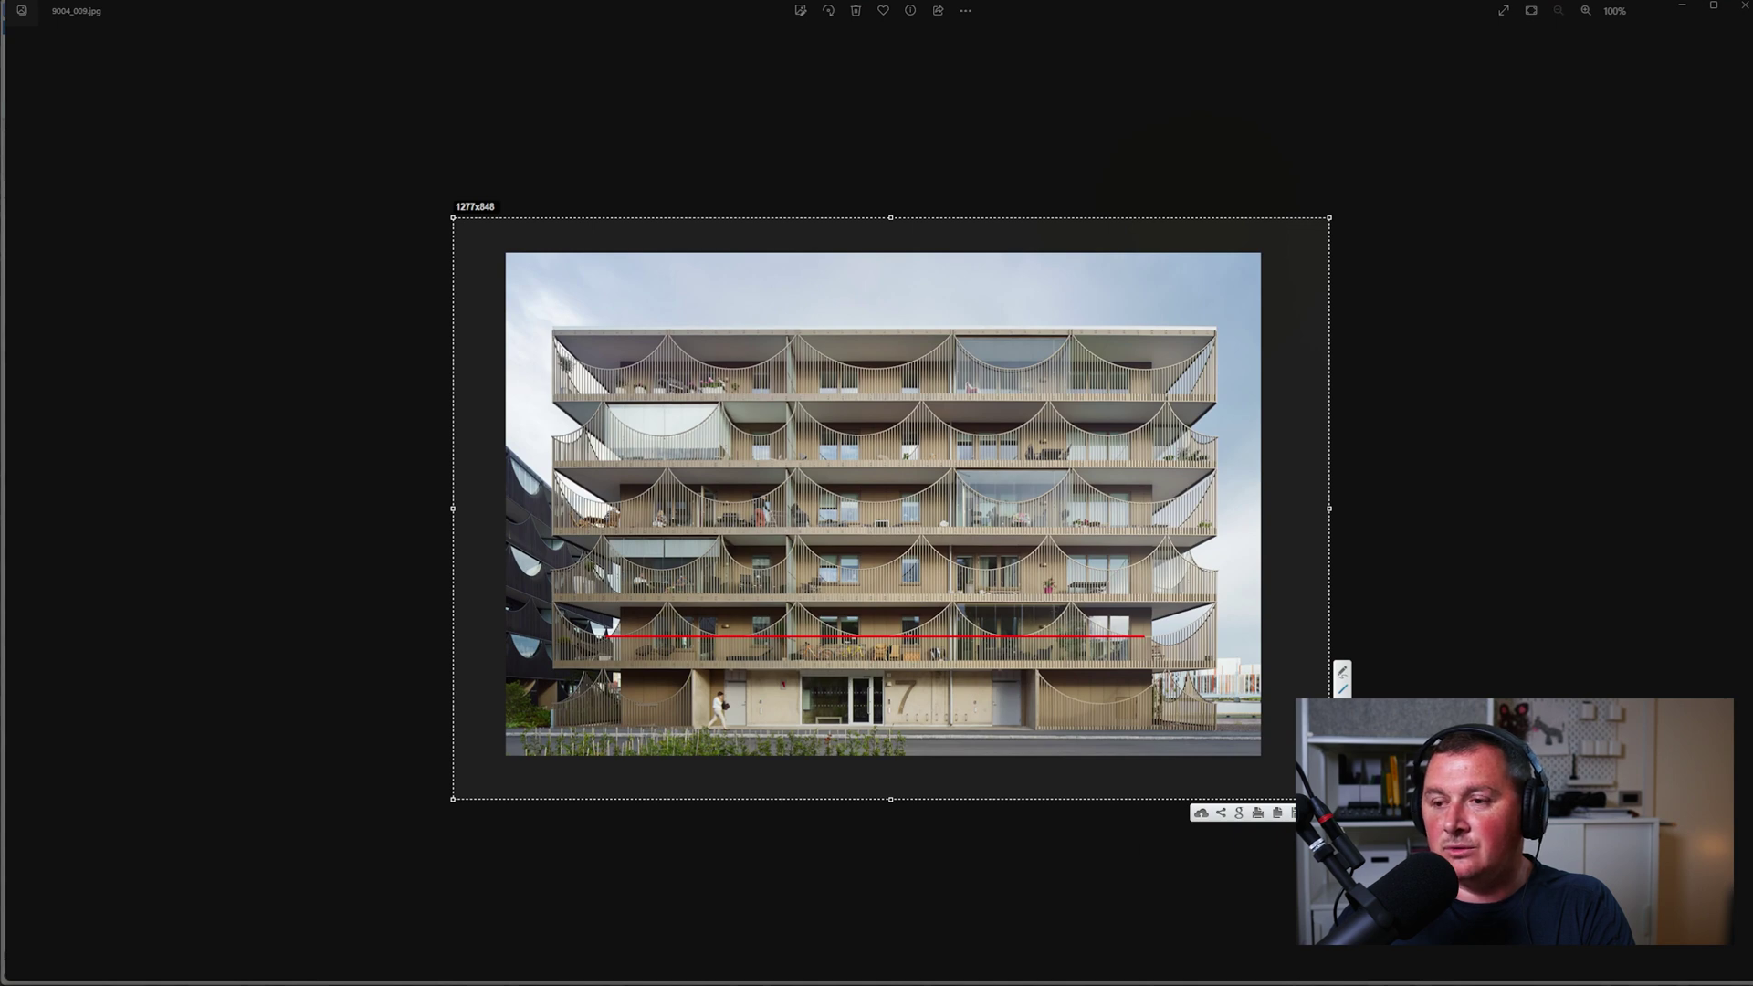
key(Escape)
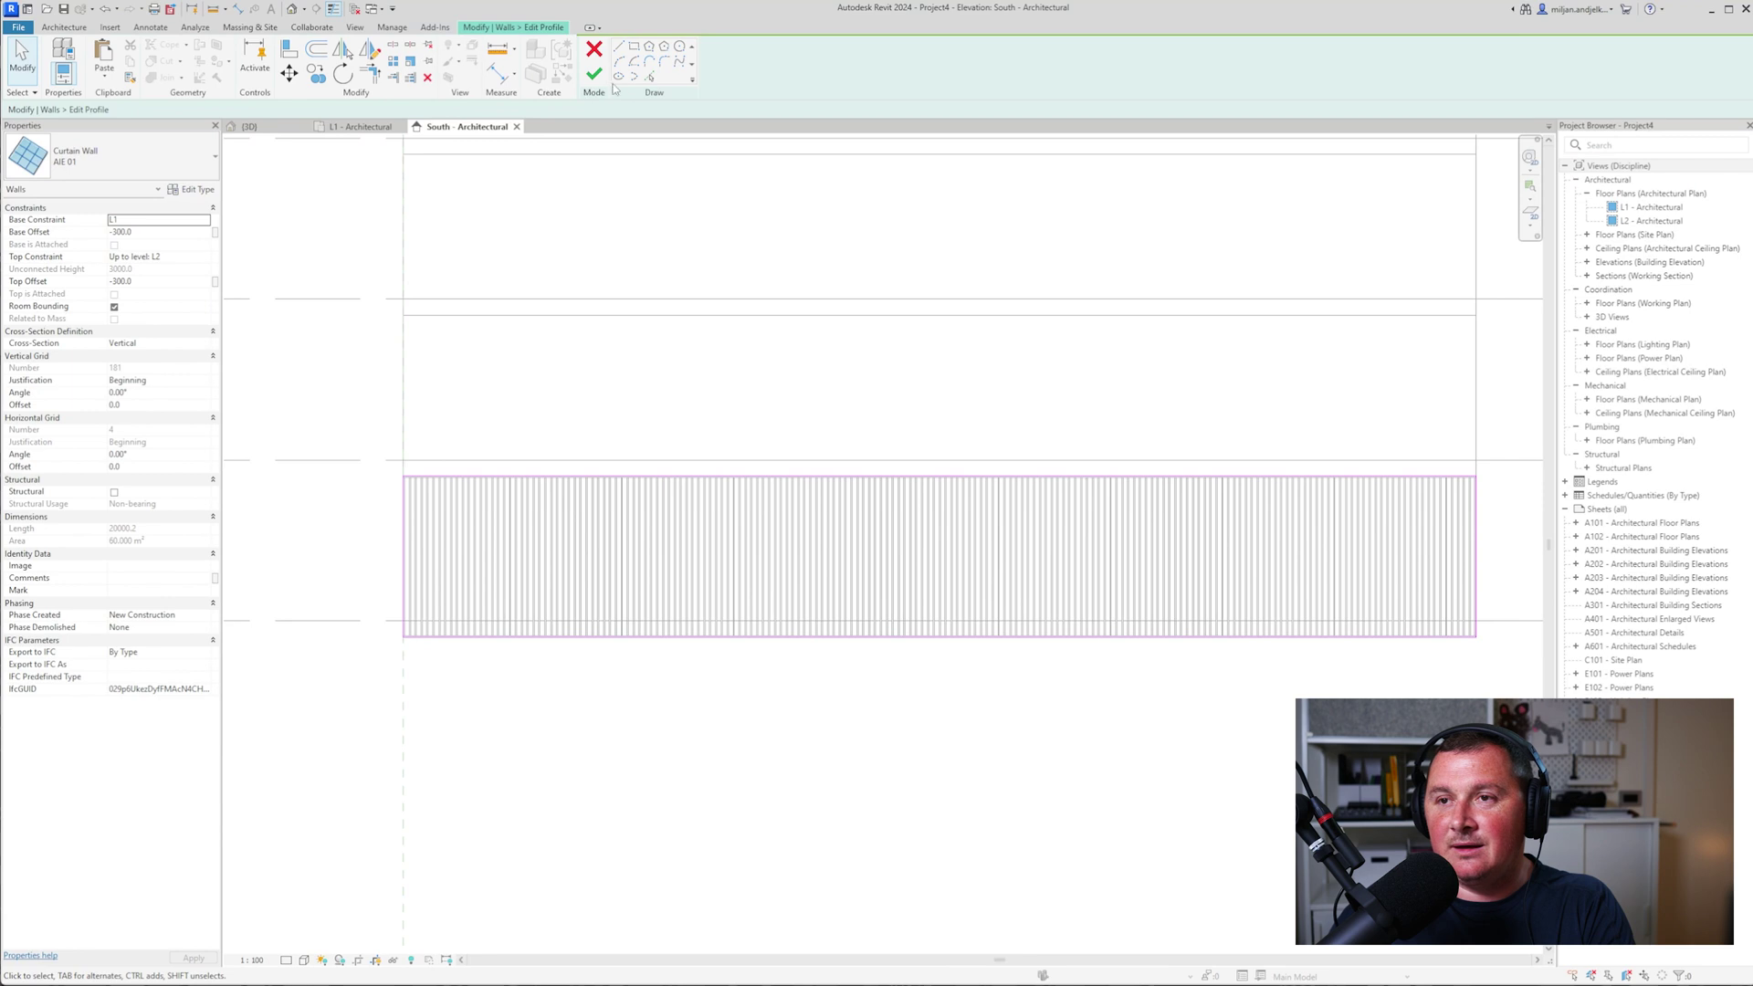
- Create a guide line 1100 above level L1 with Pick Lines
click(651, 79)
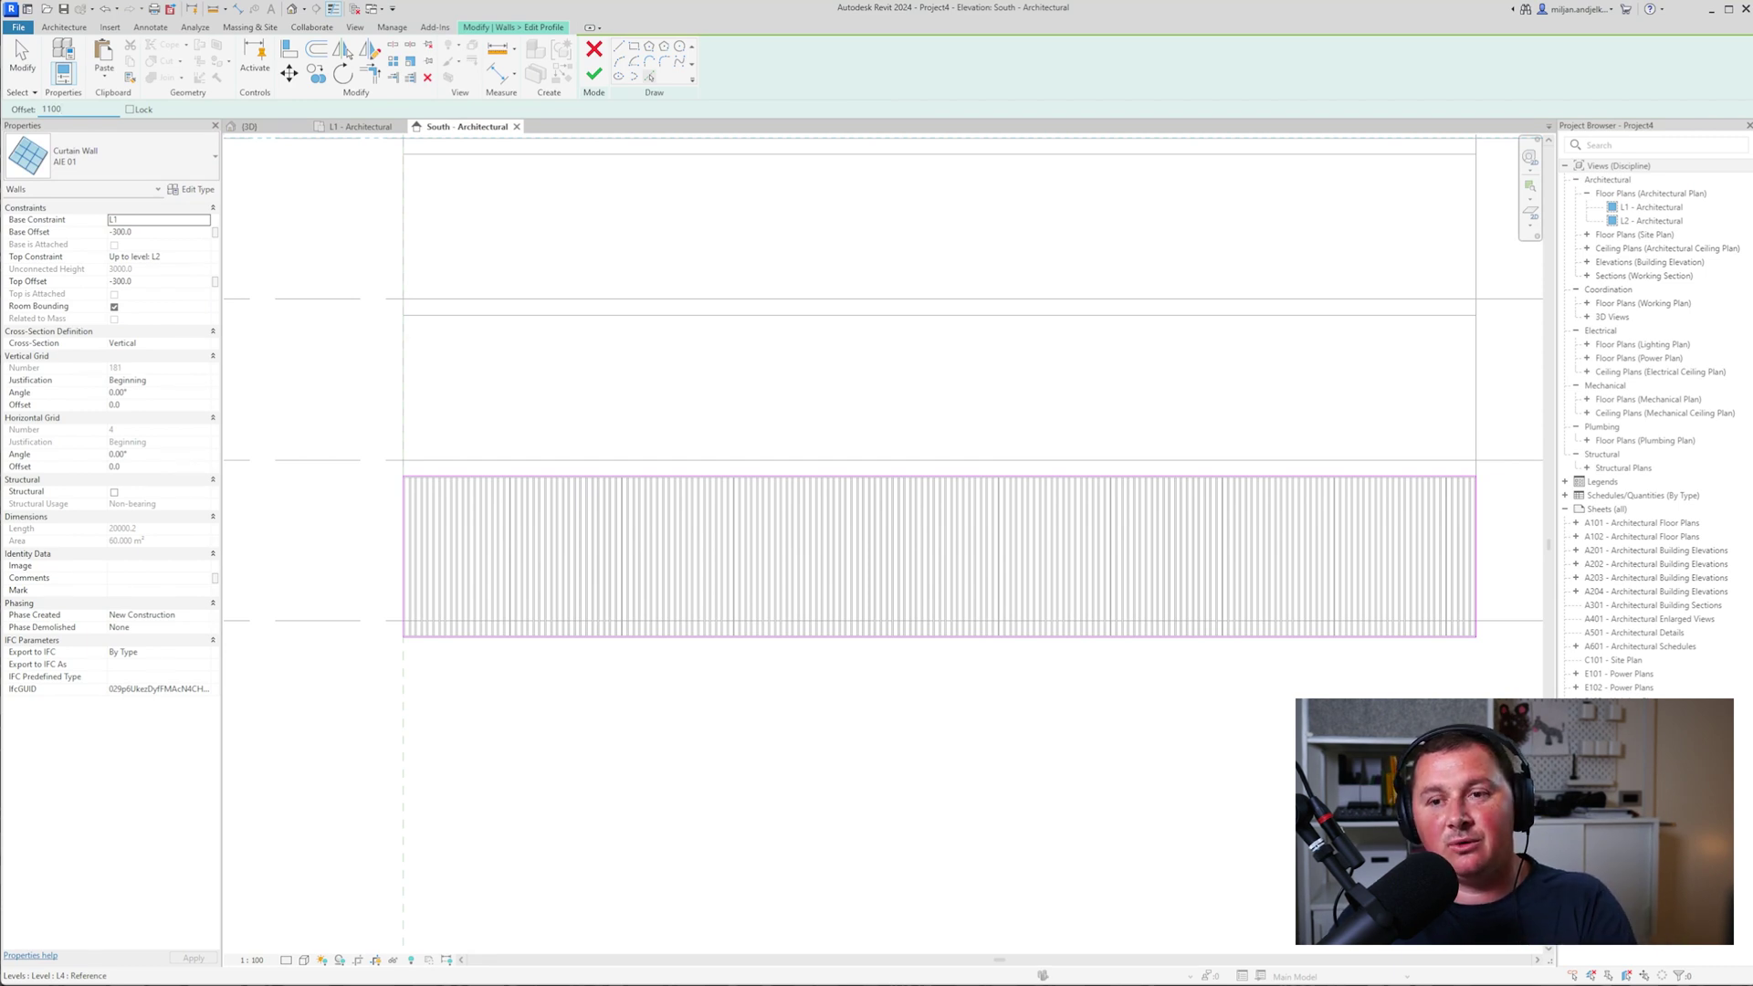
scroll(384, 612, up, 5)
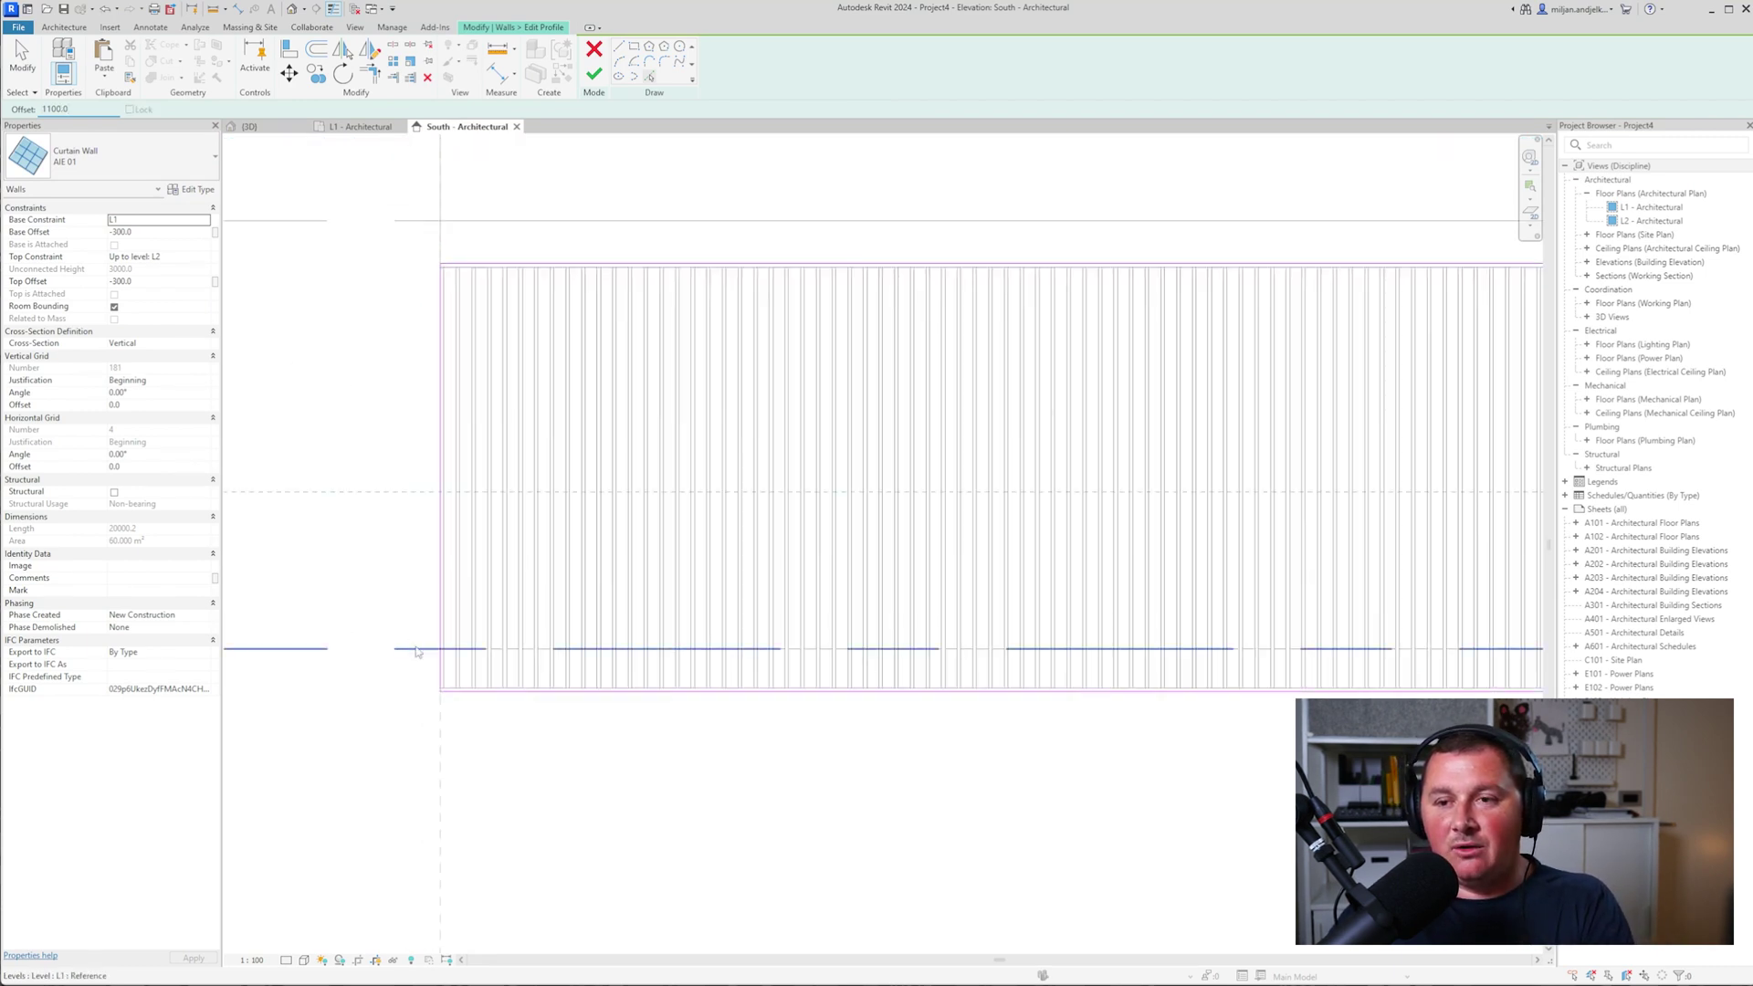
click(416, 651)
scroll(417, 651, down, 3)
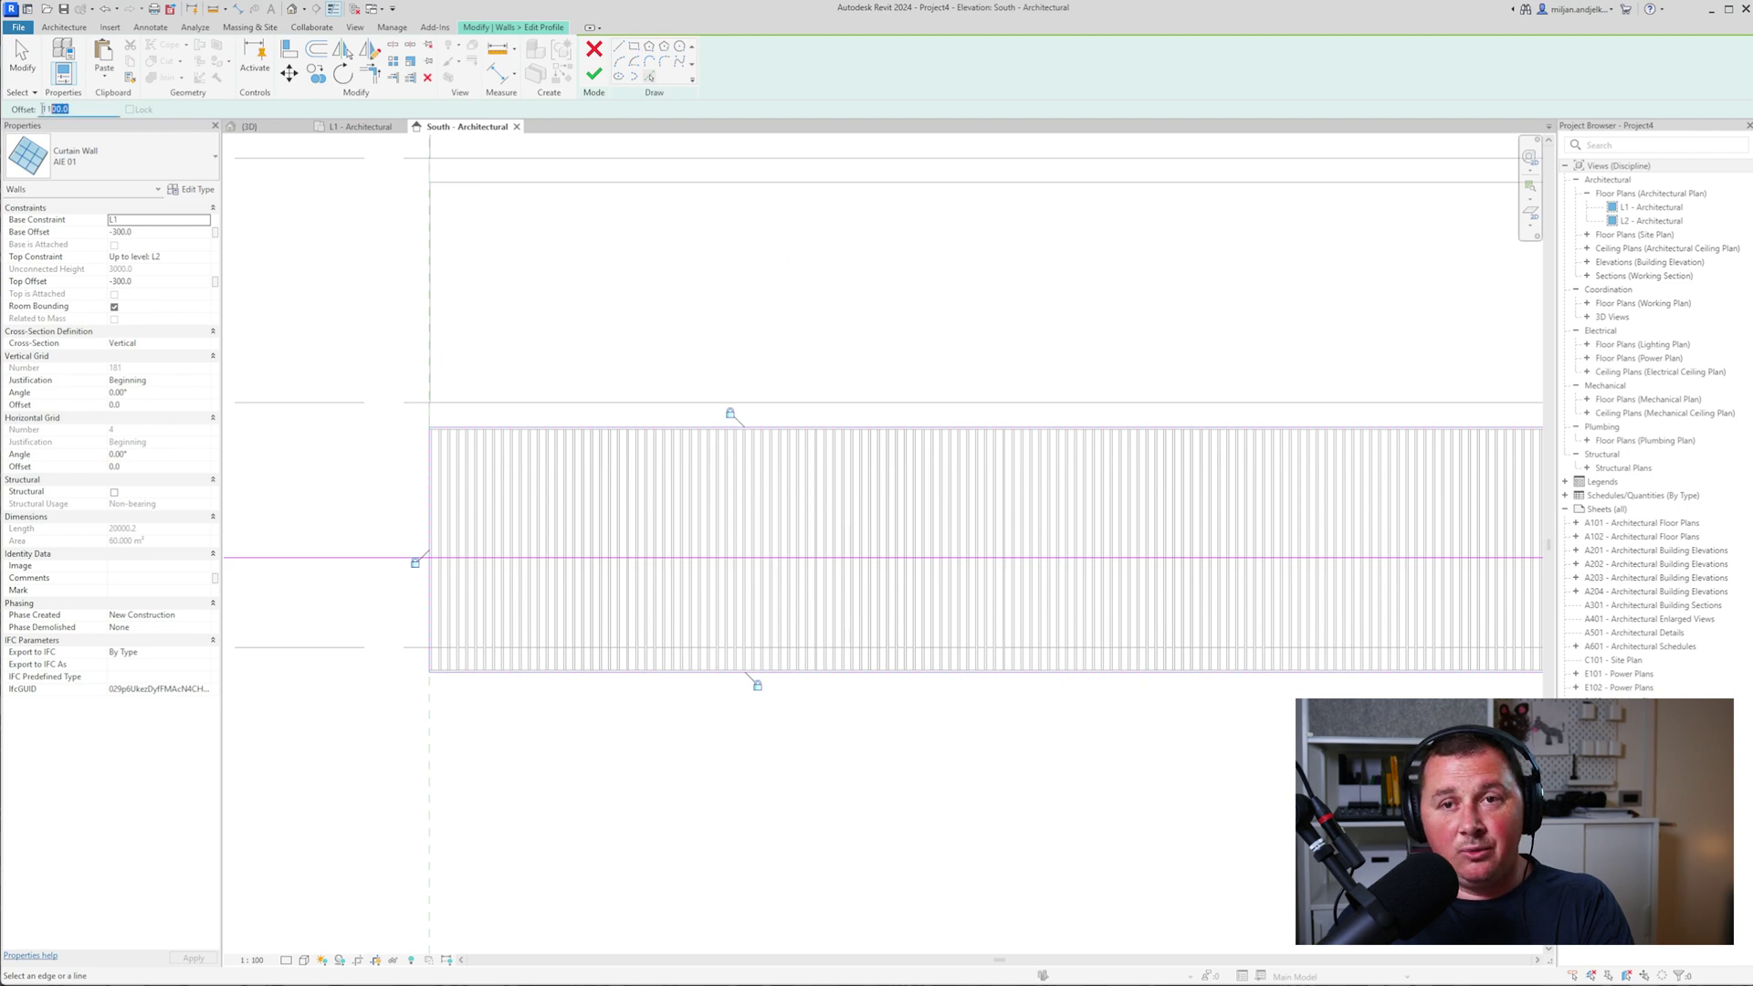
- Start a free sketch line at the wall's top-left corner
click(620, 46)
scroll(475, 419, up, 3)
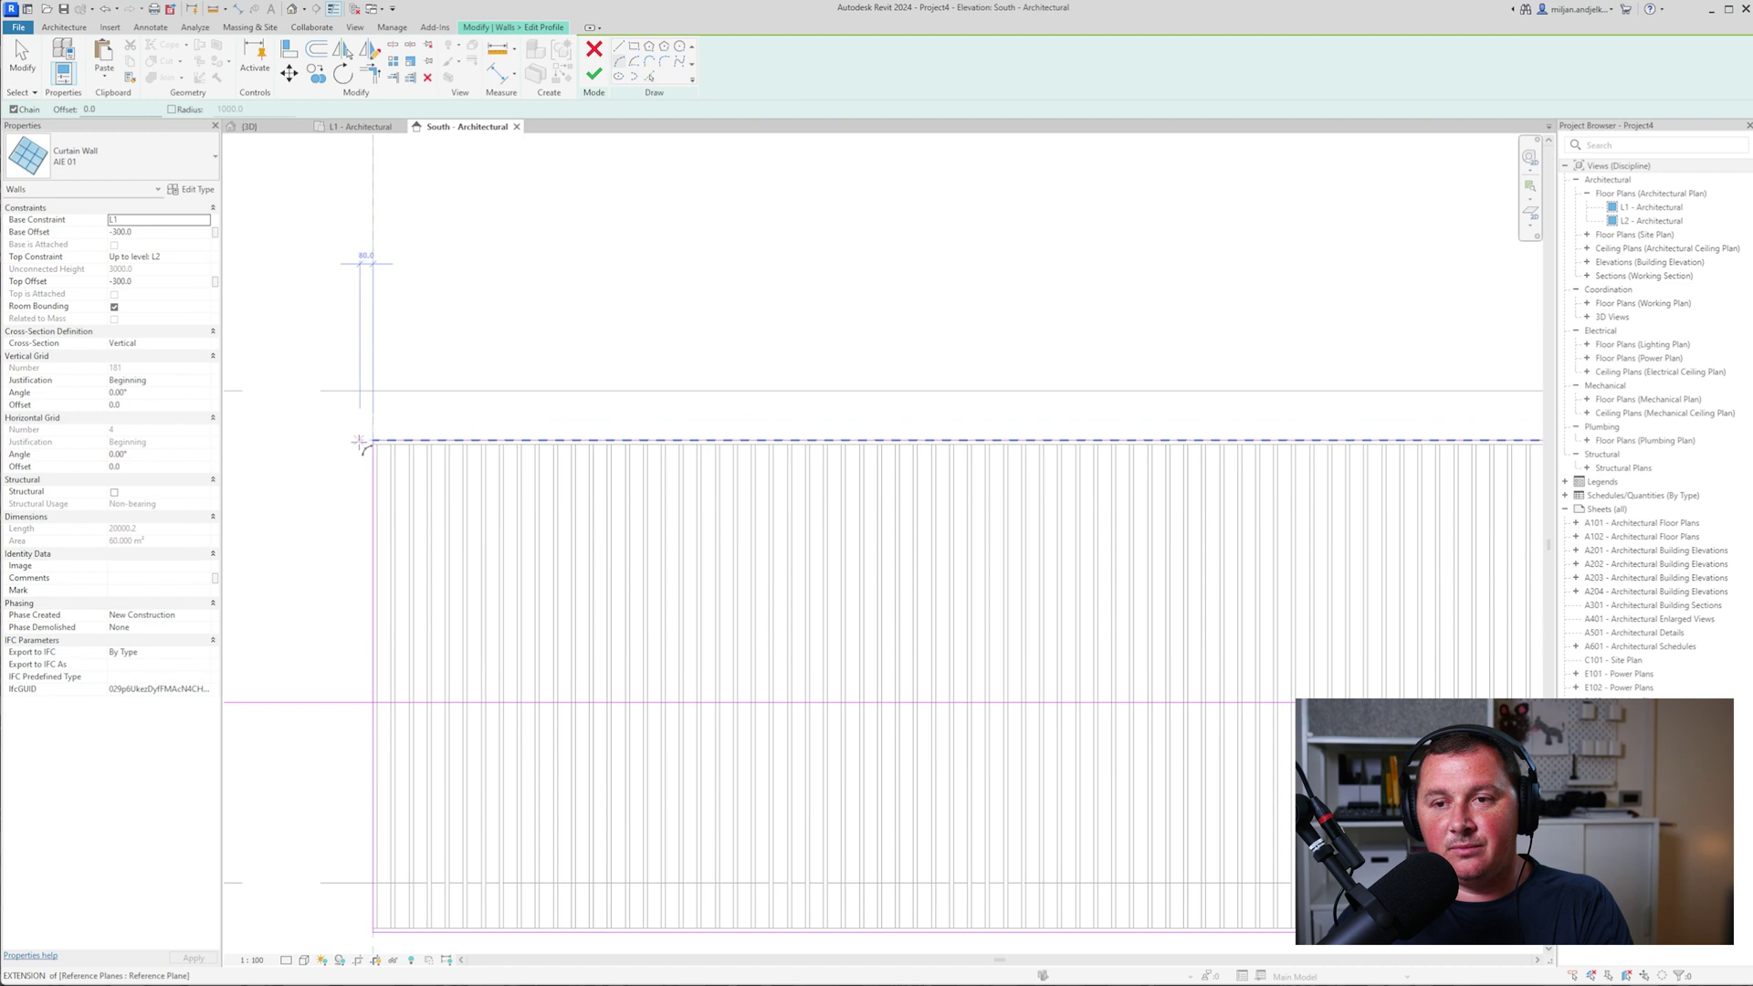
click(373, 441)
scroll(375, 444, down, 2)
scroll(374, 443, down, 1)
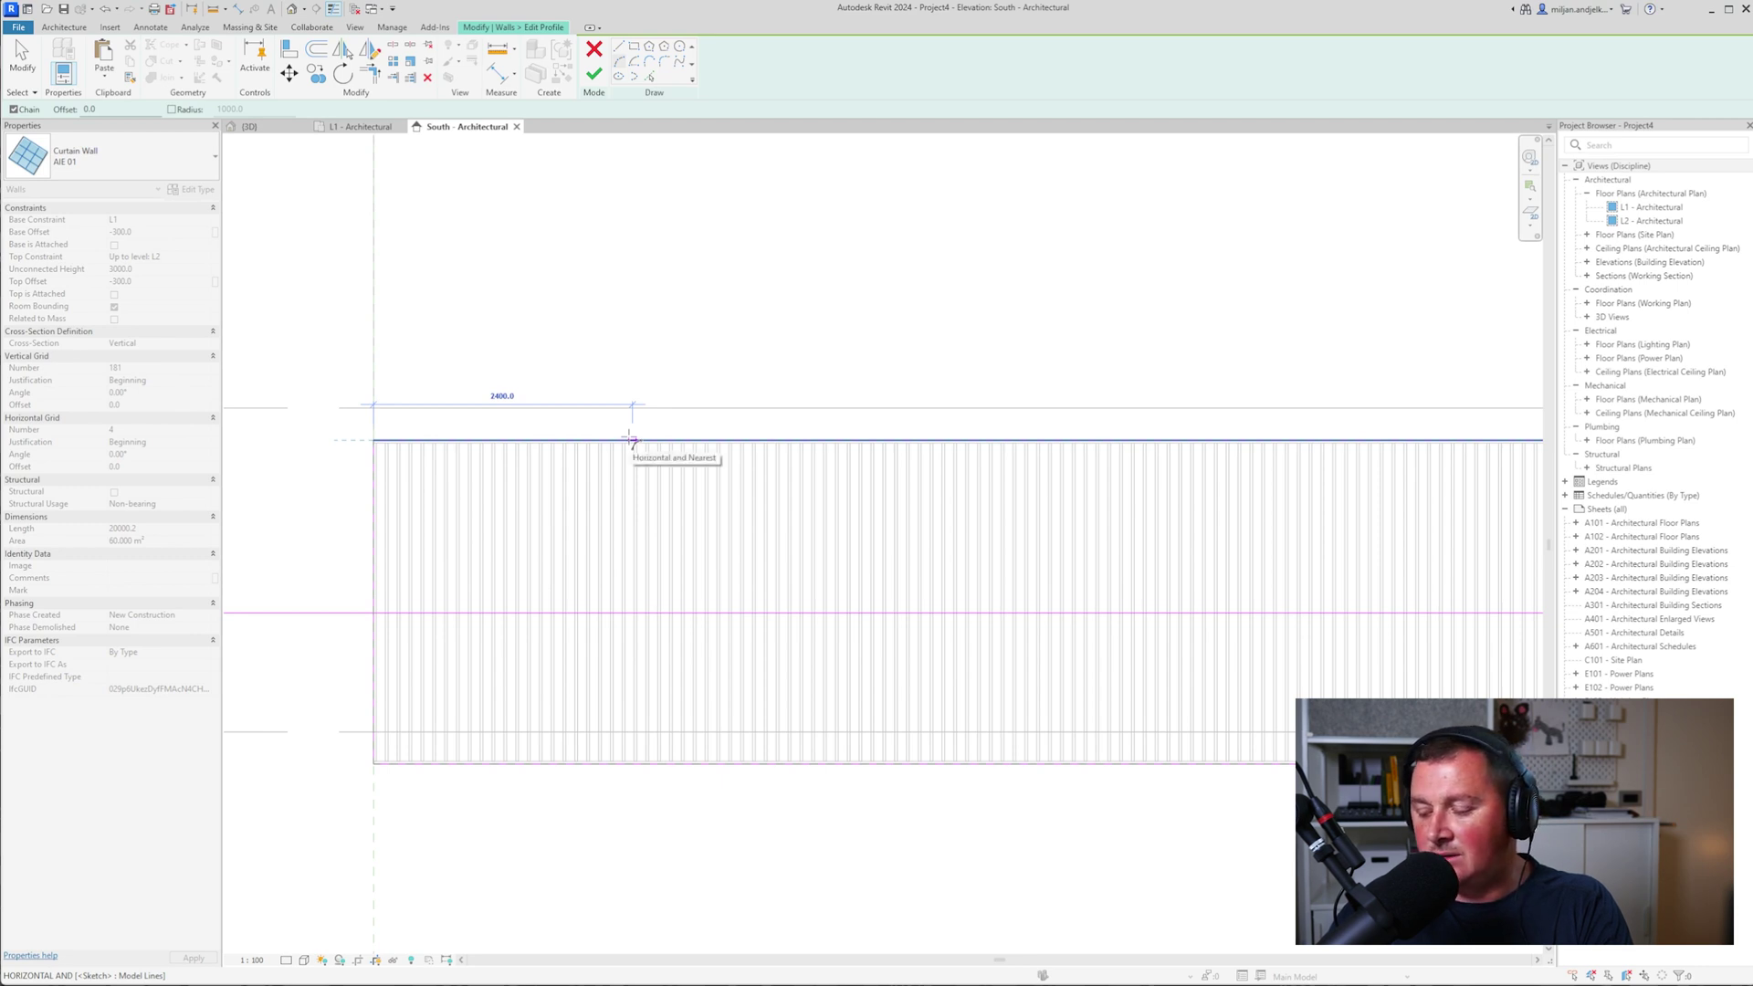
- Sketch a 4200 top segment, the first arc dipping to the guide line, and a 3200 segment
text(4200)
key(Return)
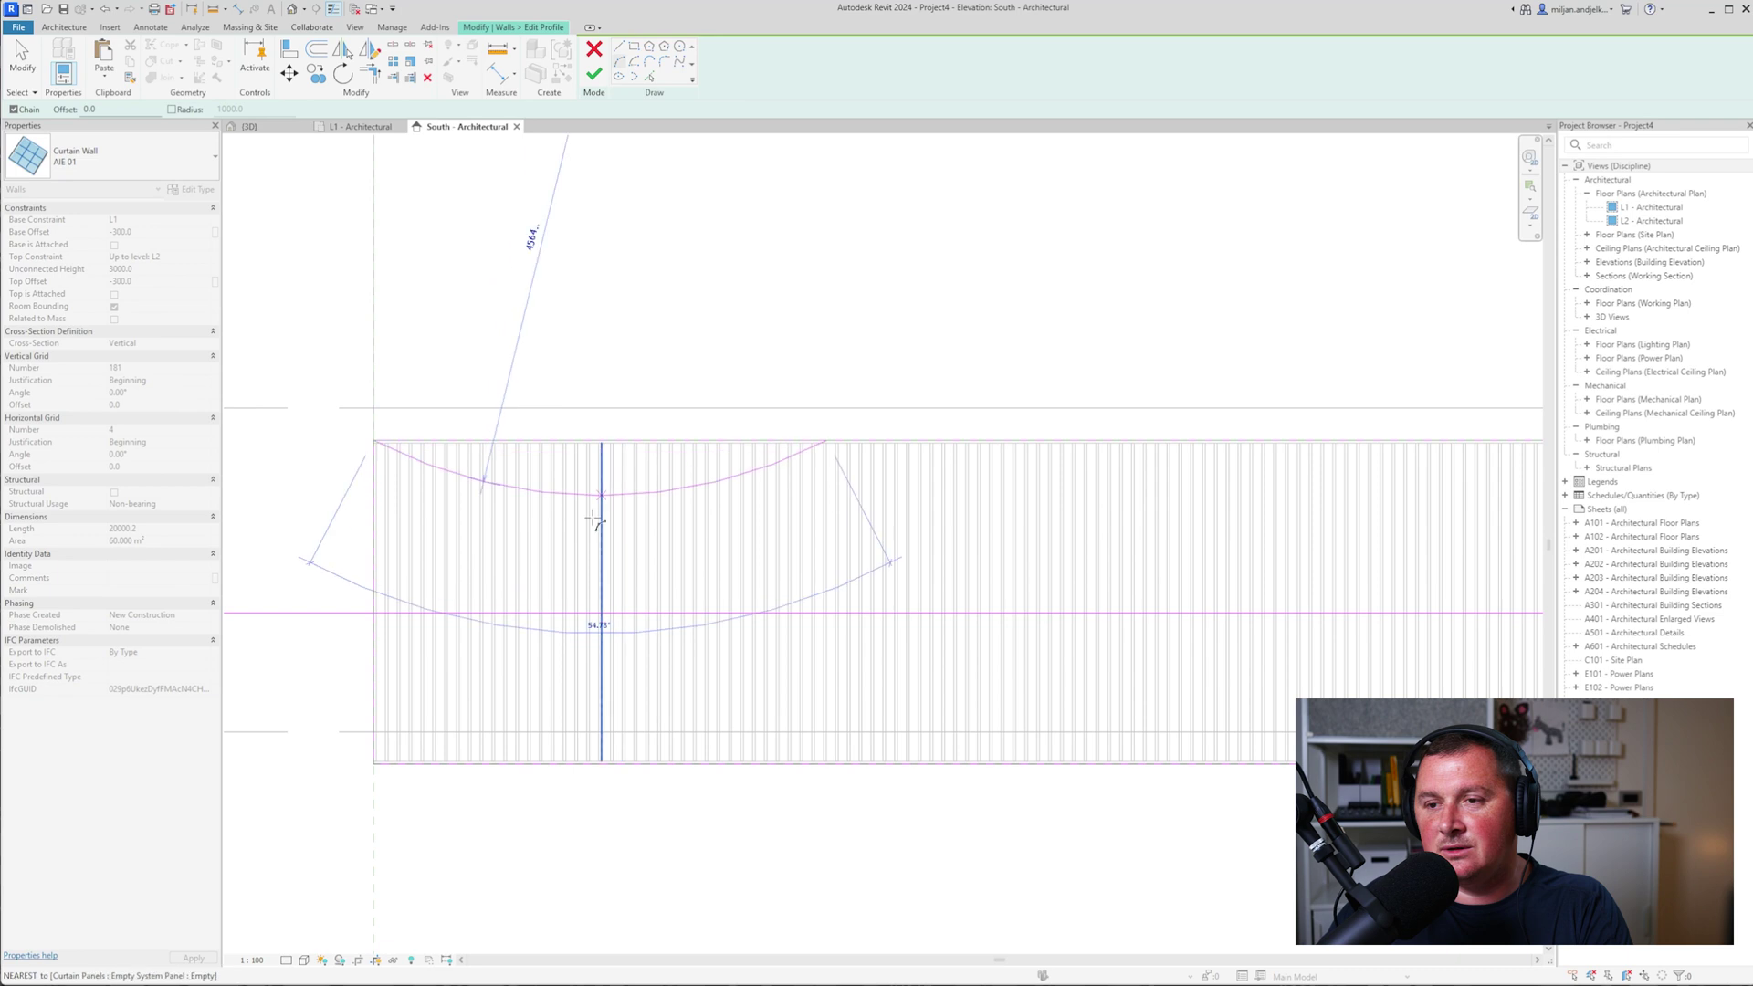
scroll(587, 596, up, 3)
click(600, 659)
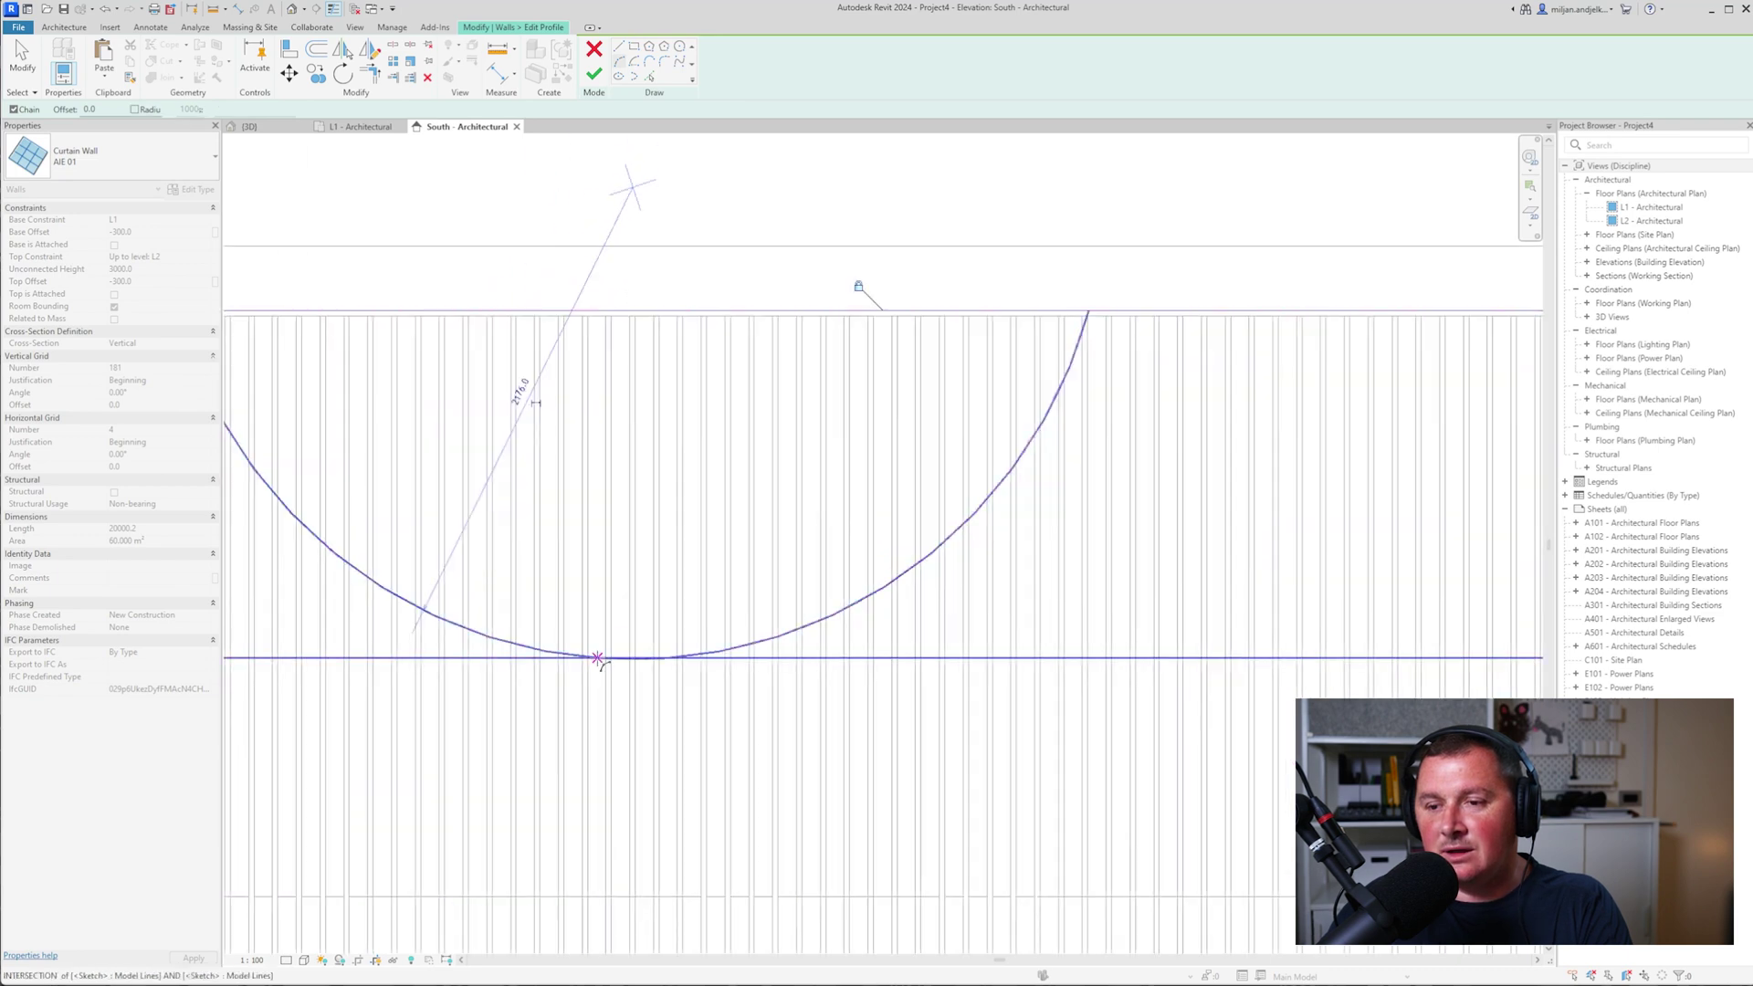
scroll(603, 658, down, 3)
click(841, 484)
text(li)
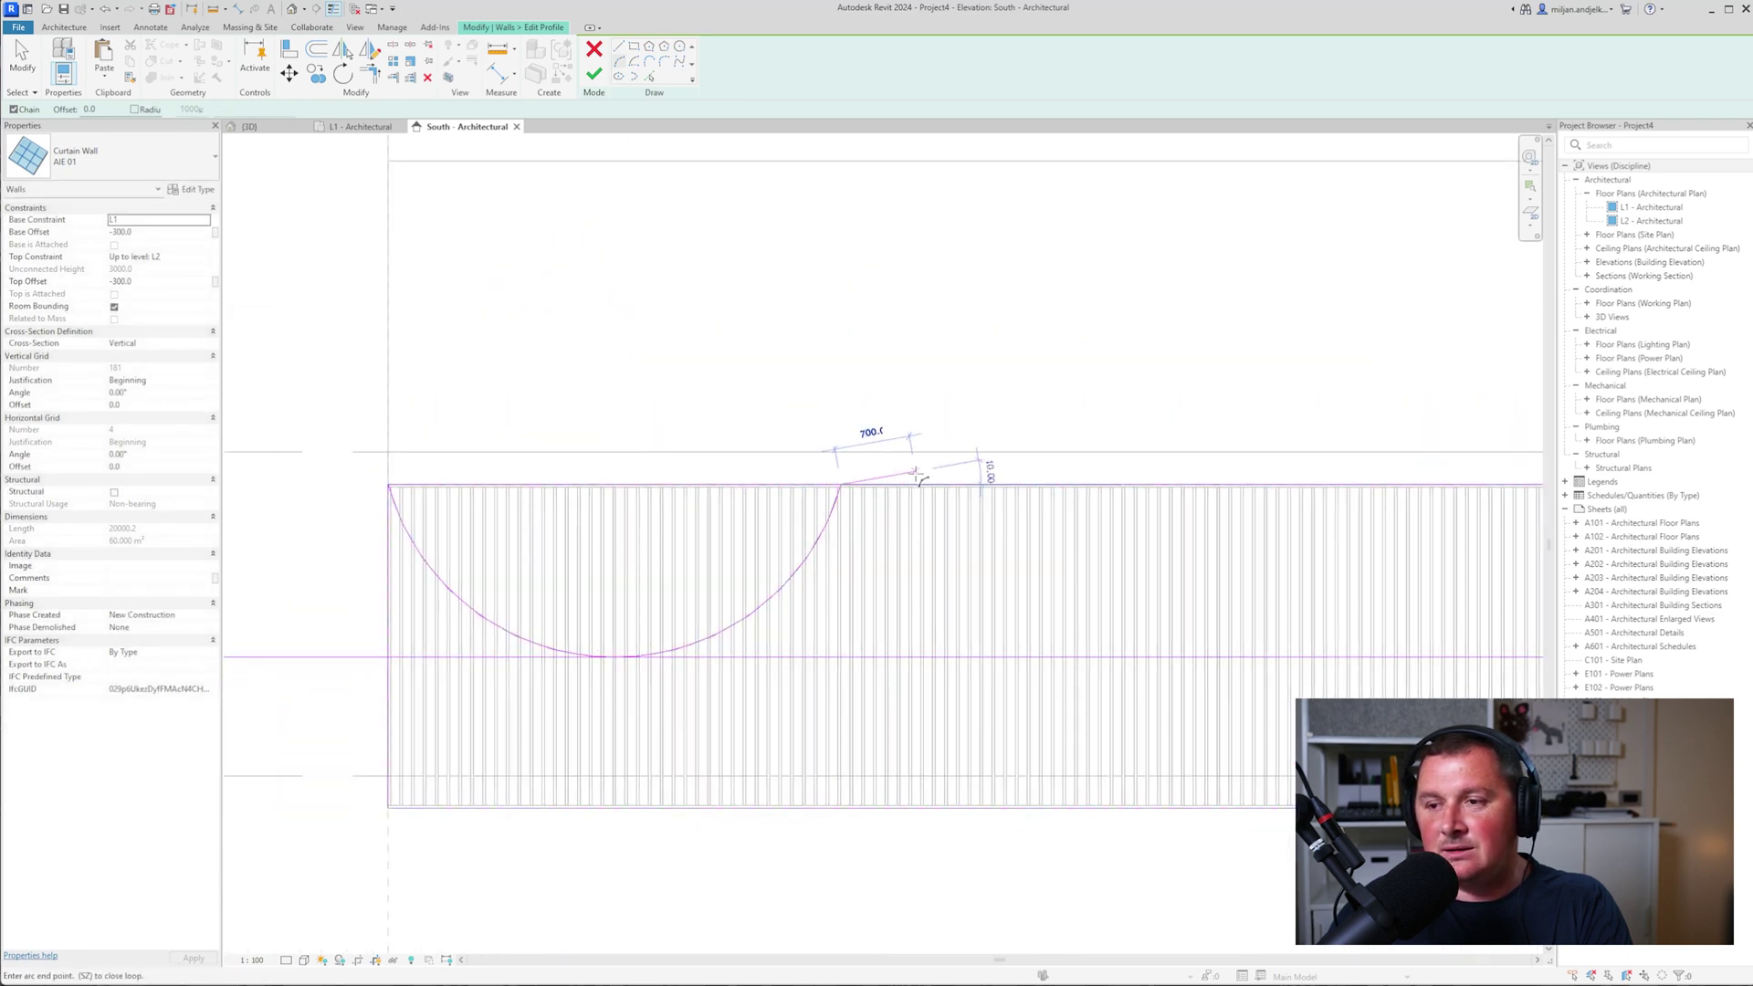
text(3200)
key(Return)
- Add the second arc, a 6400 top segment, another arc, and a 4500 straight segment
click(1013, 655)
middle_drag(1159, 498, 645, 504)
click(672, 493)
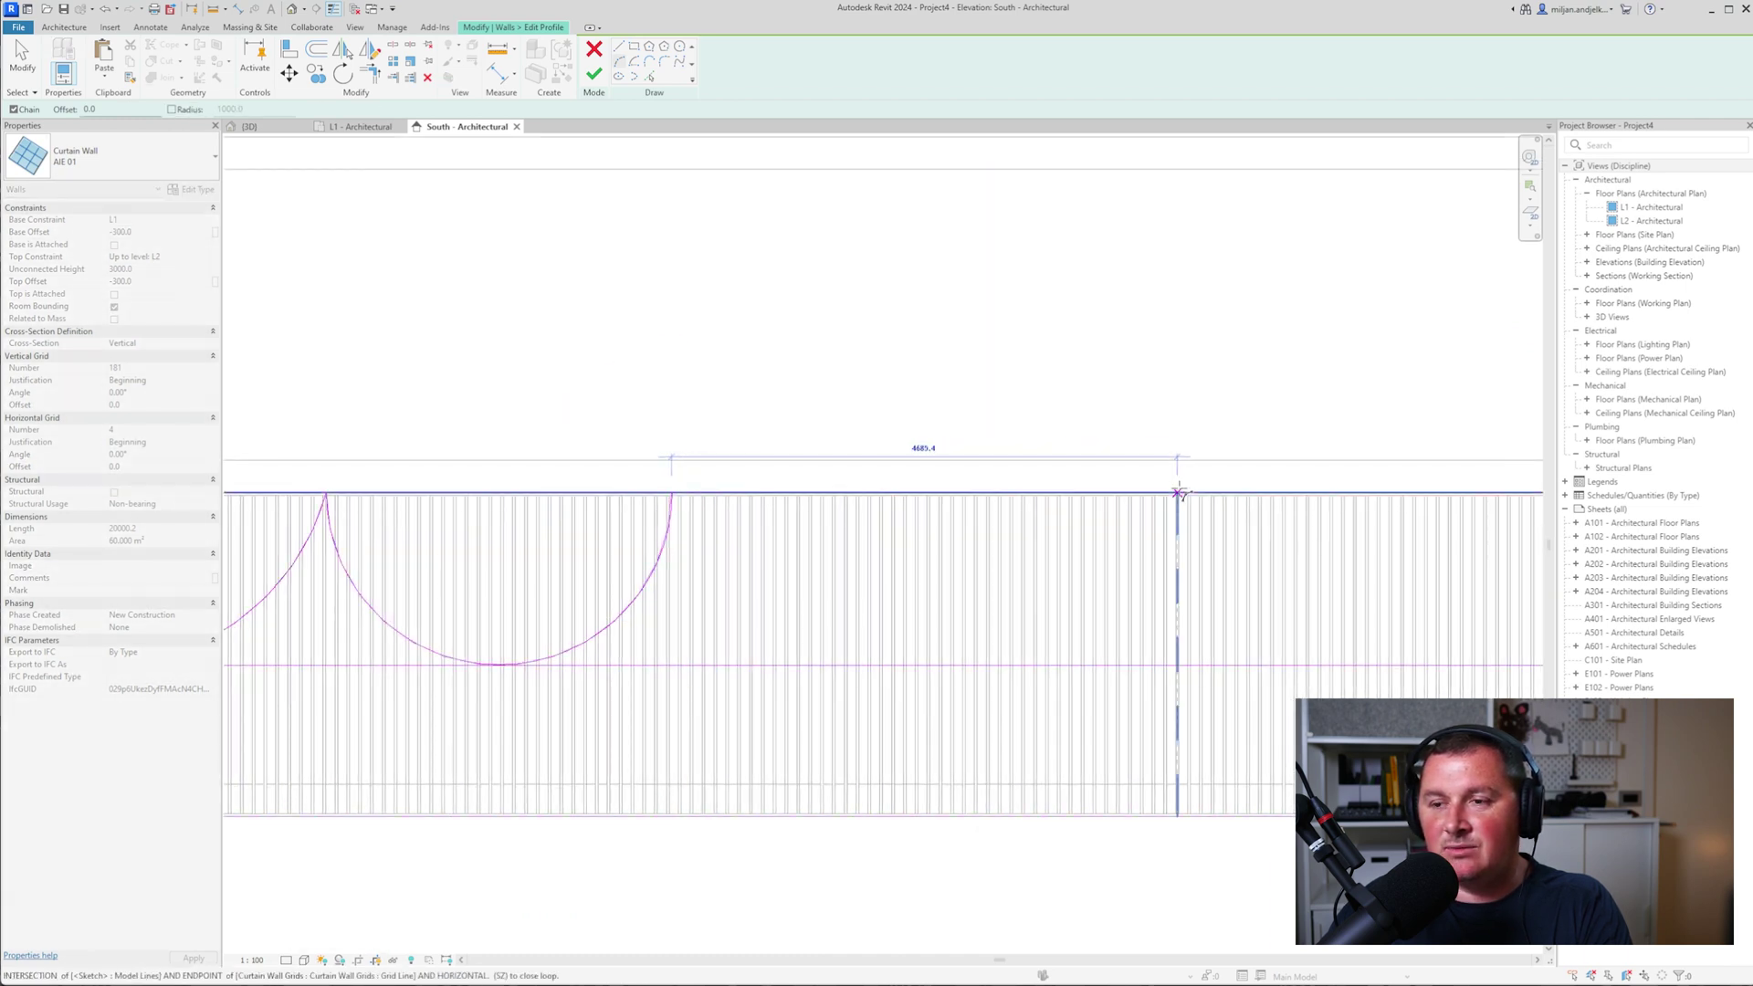
text(6400)
key(Return)
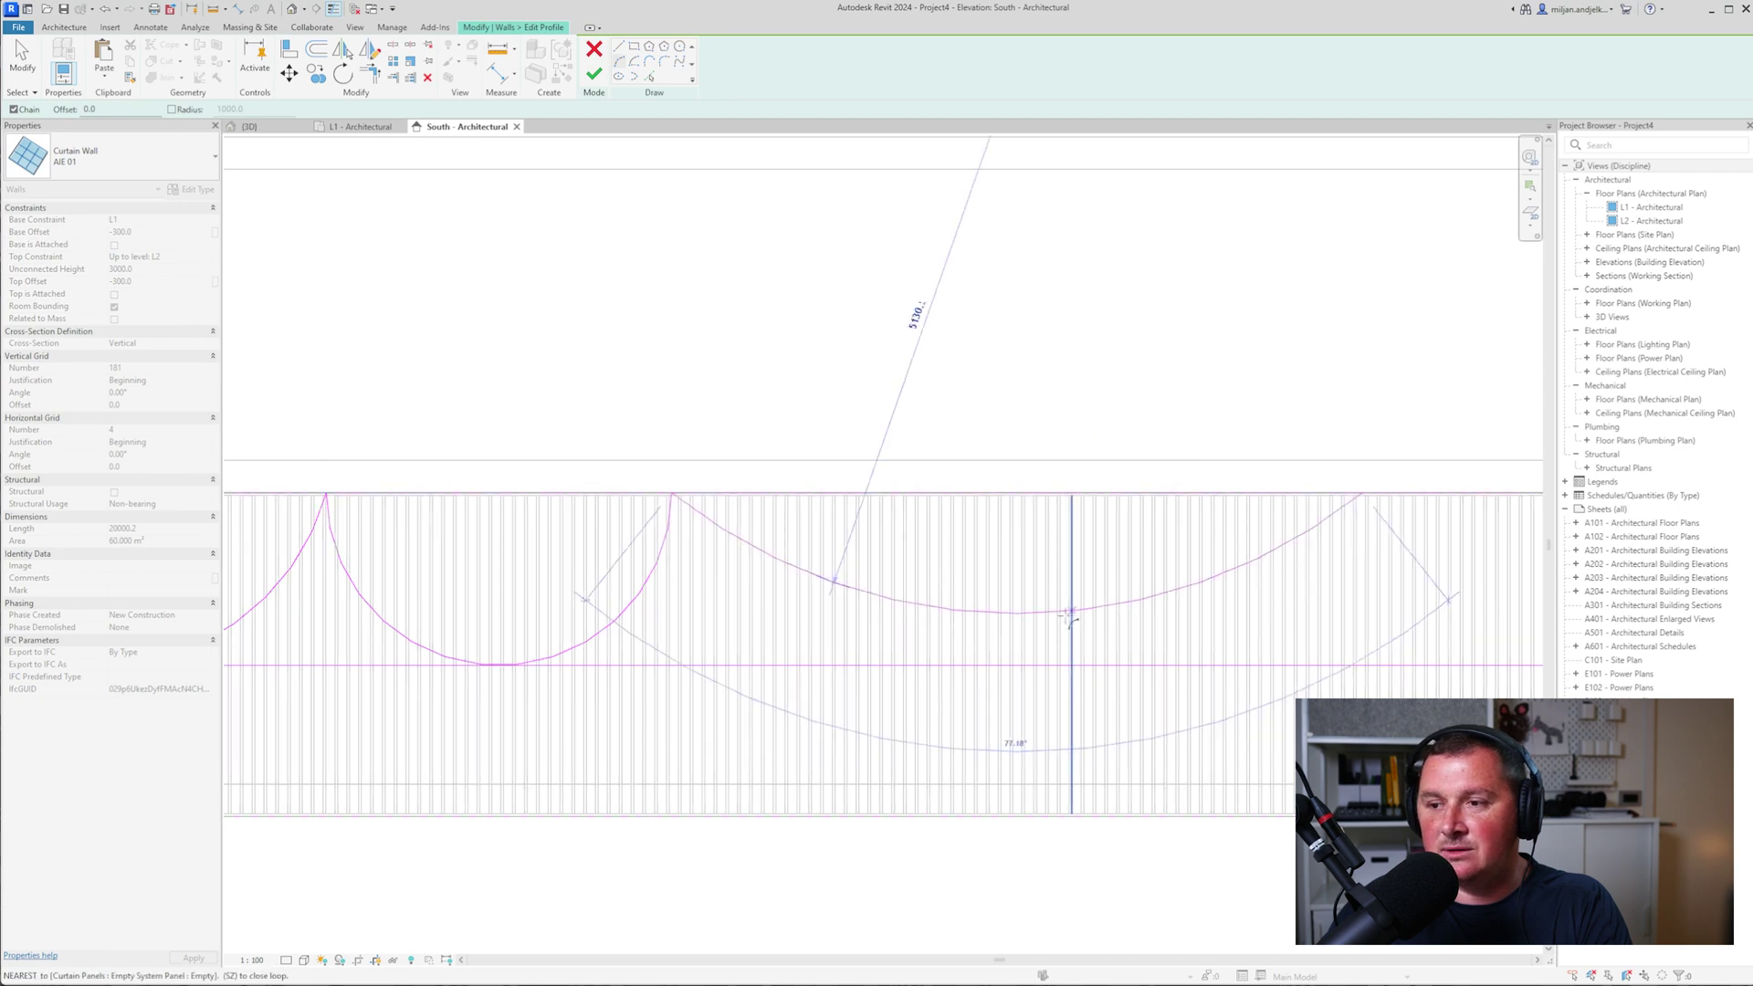
scroll(1000, 665, up, 1)
scroll(1000, 665, up, 5)
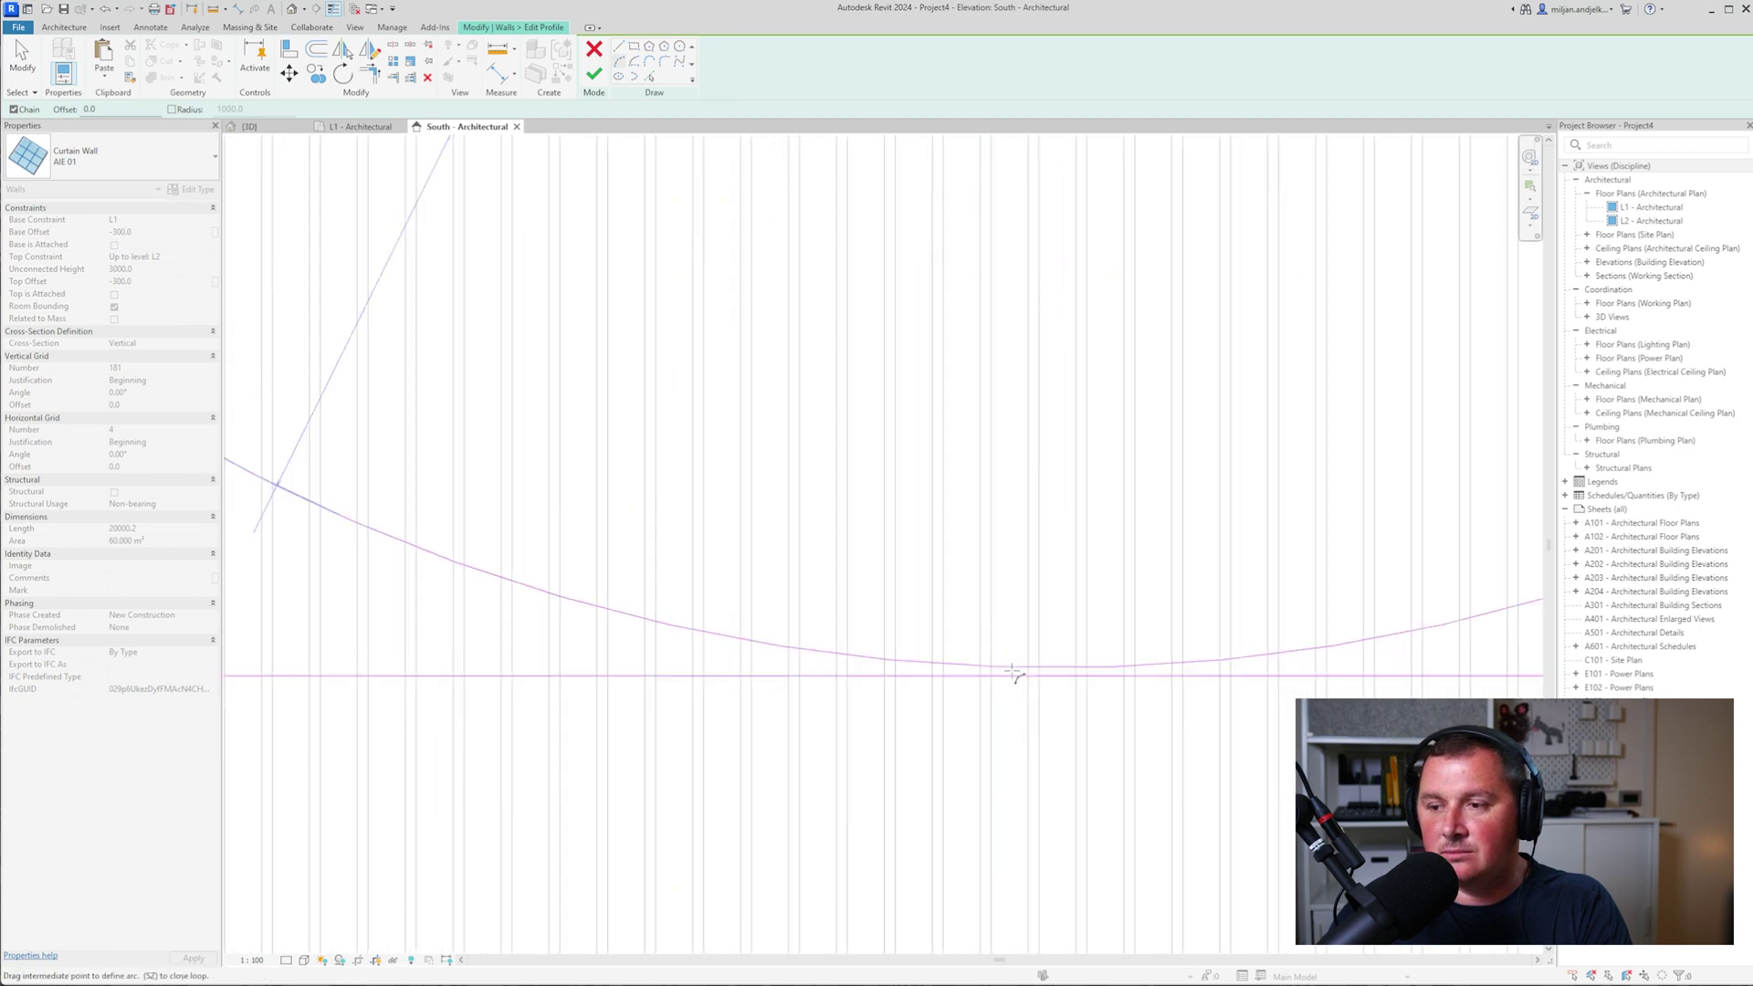
scroll(1000, 676, down, 8)
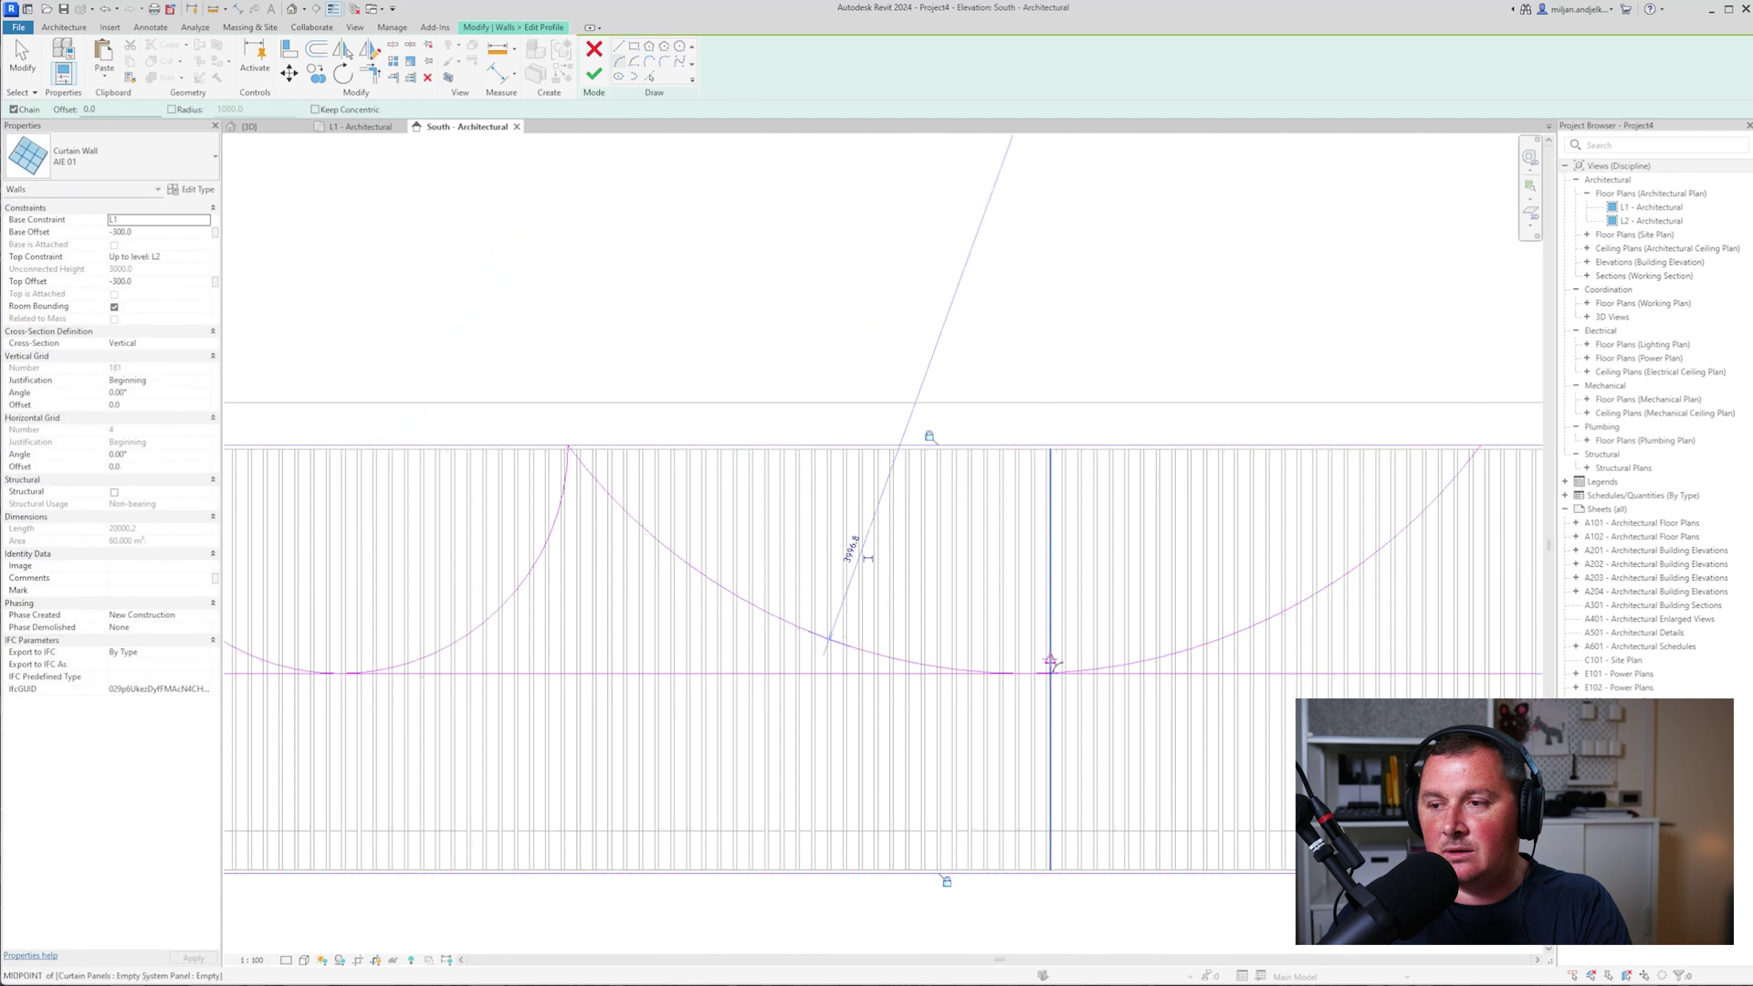
click(652, 502)
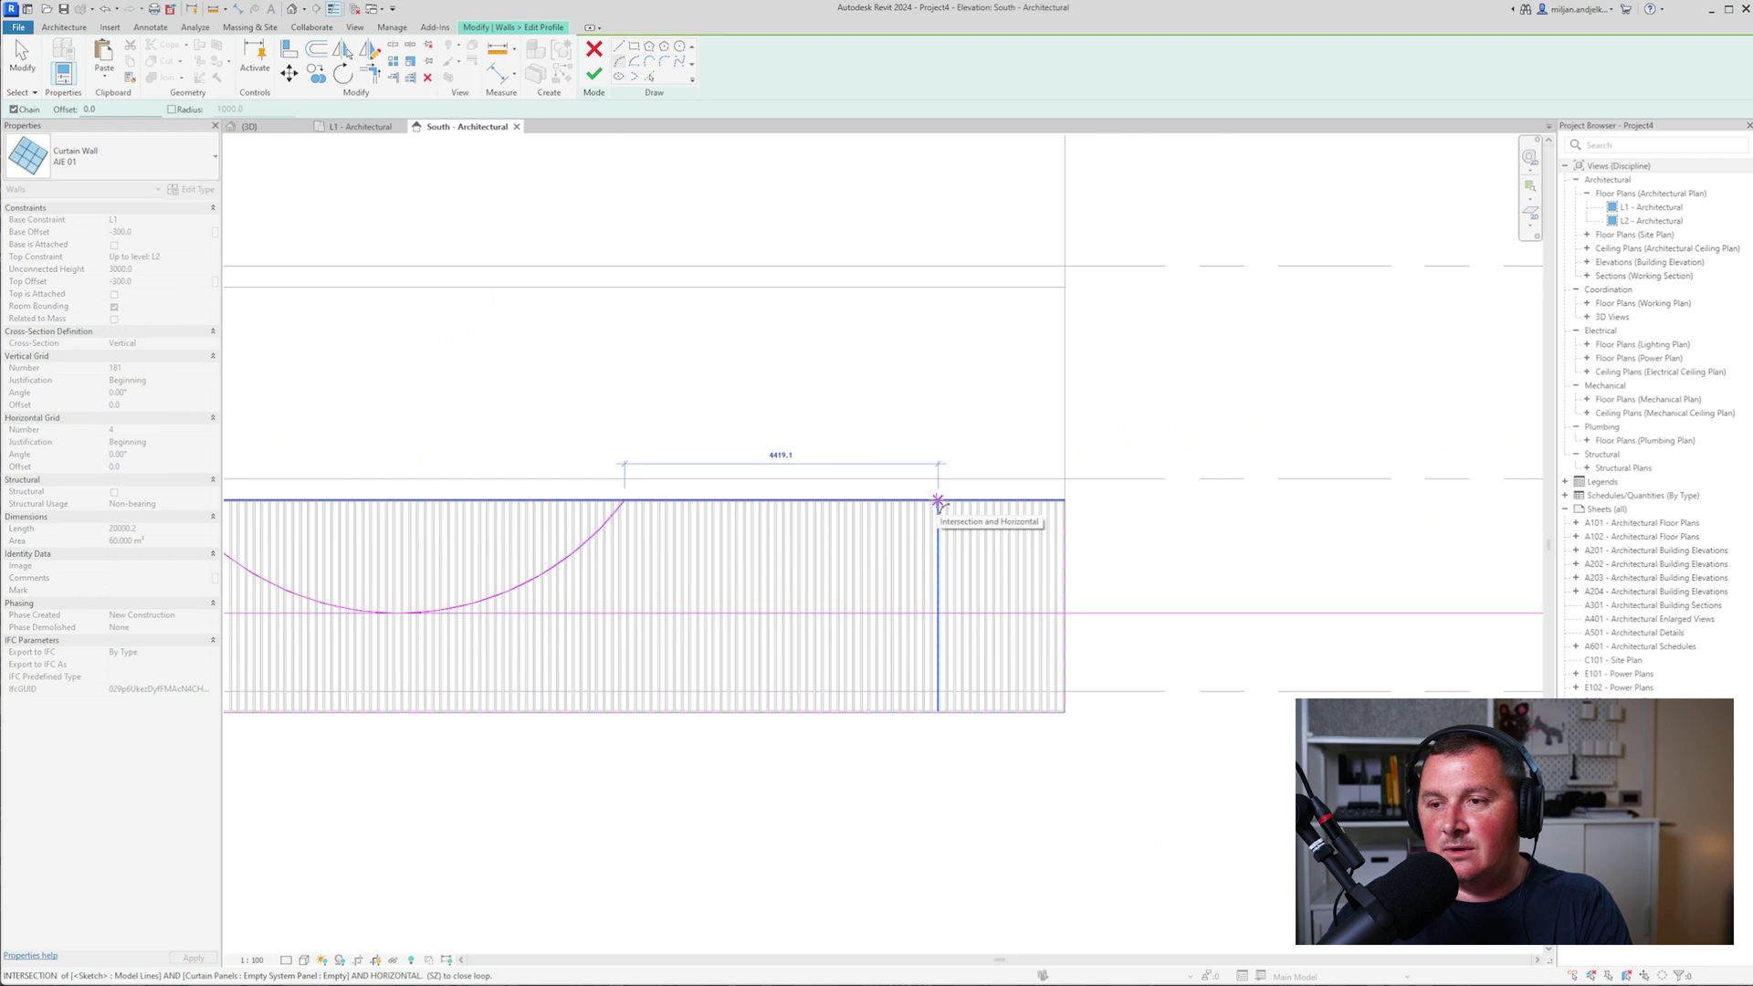
text(4500)
key(Return)
- Draw the final arc down to the horizontal reference line and end the sketch chain
scroll(796, 617, up, 4)
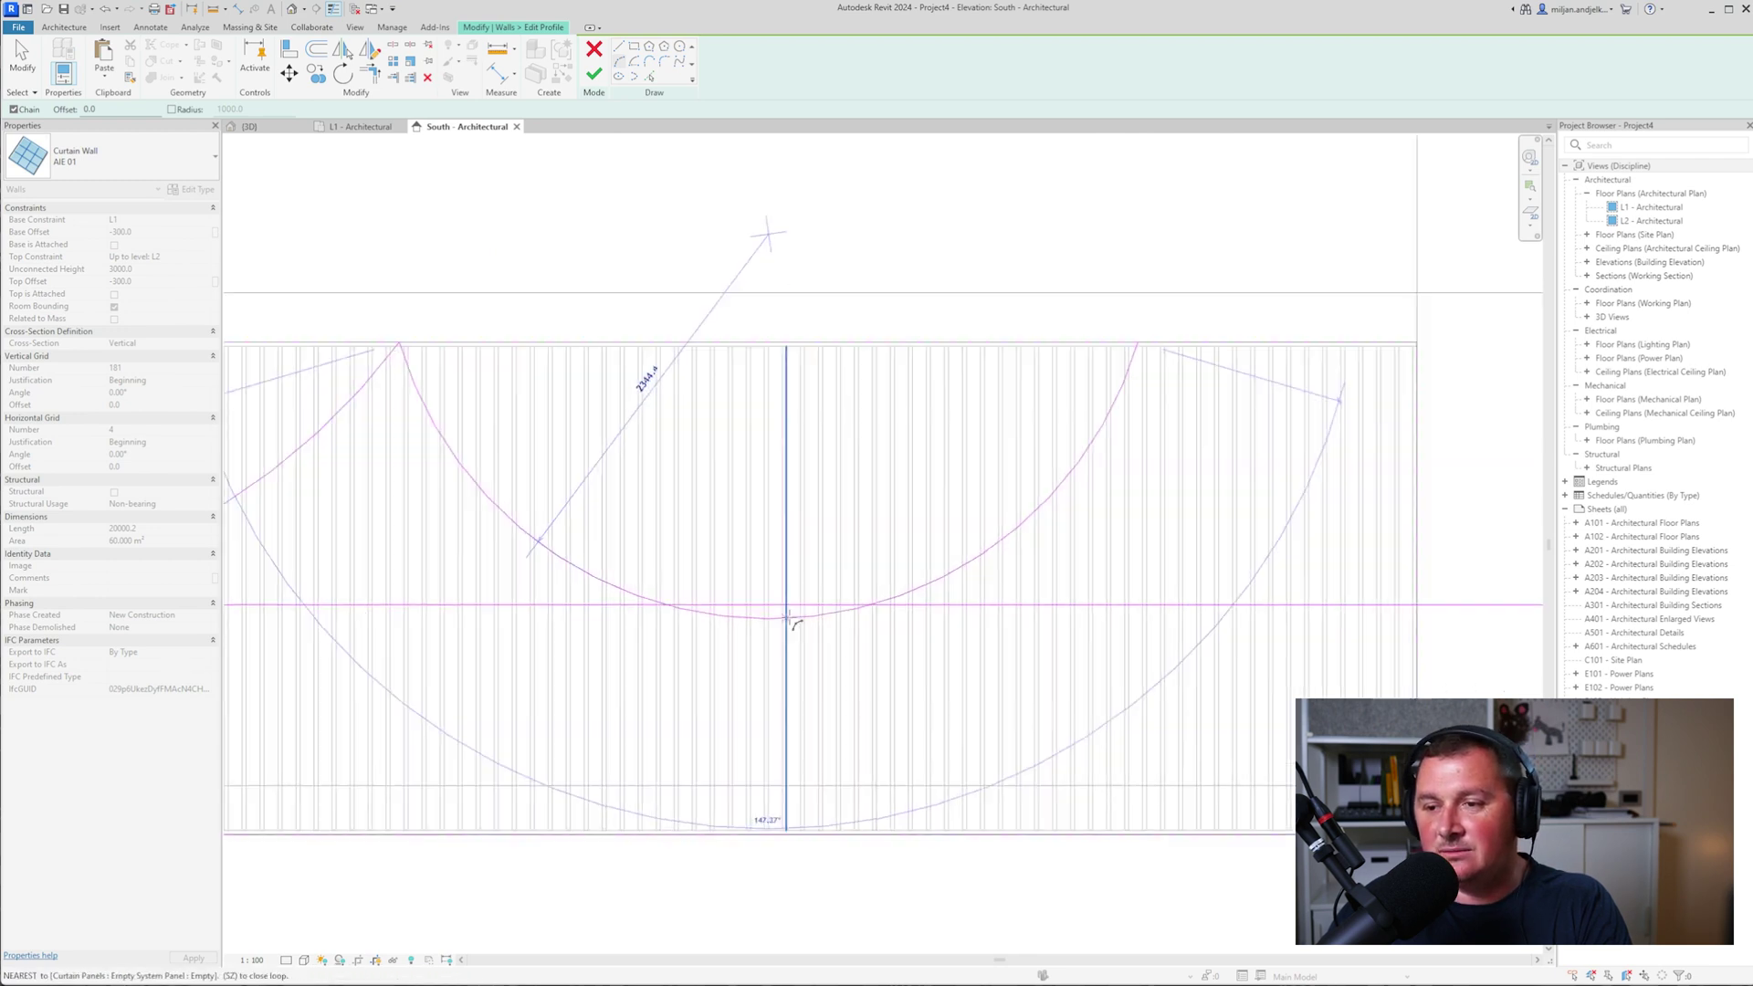
middle_drag(769, 605, 290, 623)
click(657, 361)
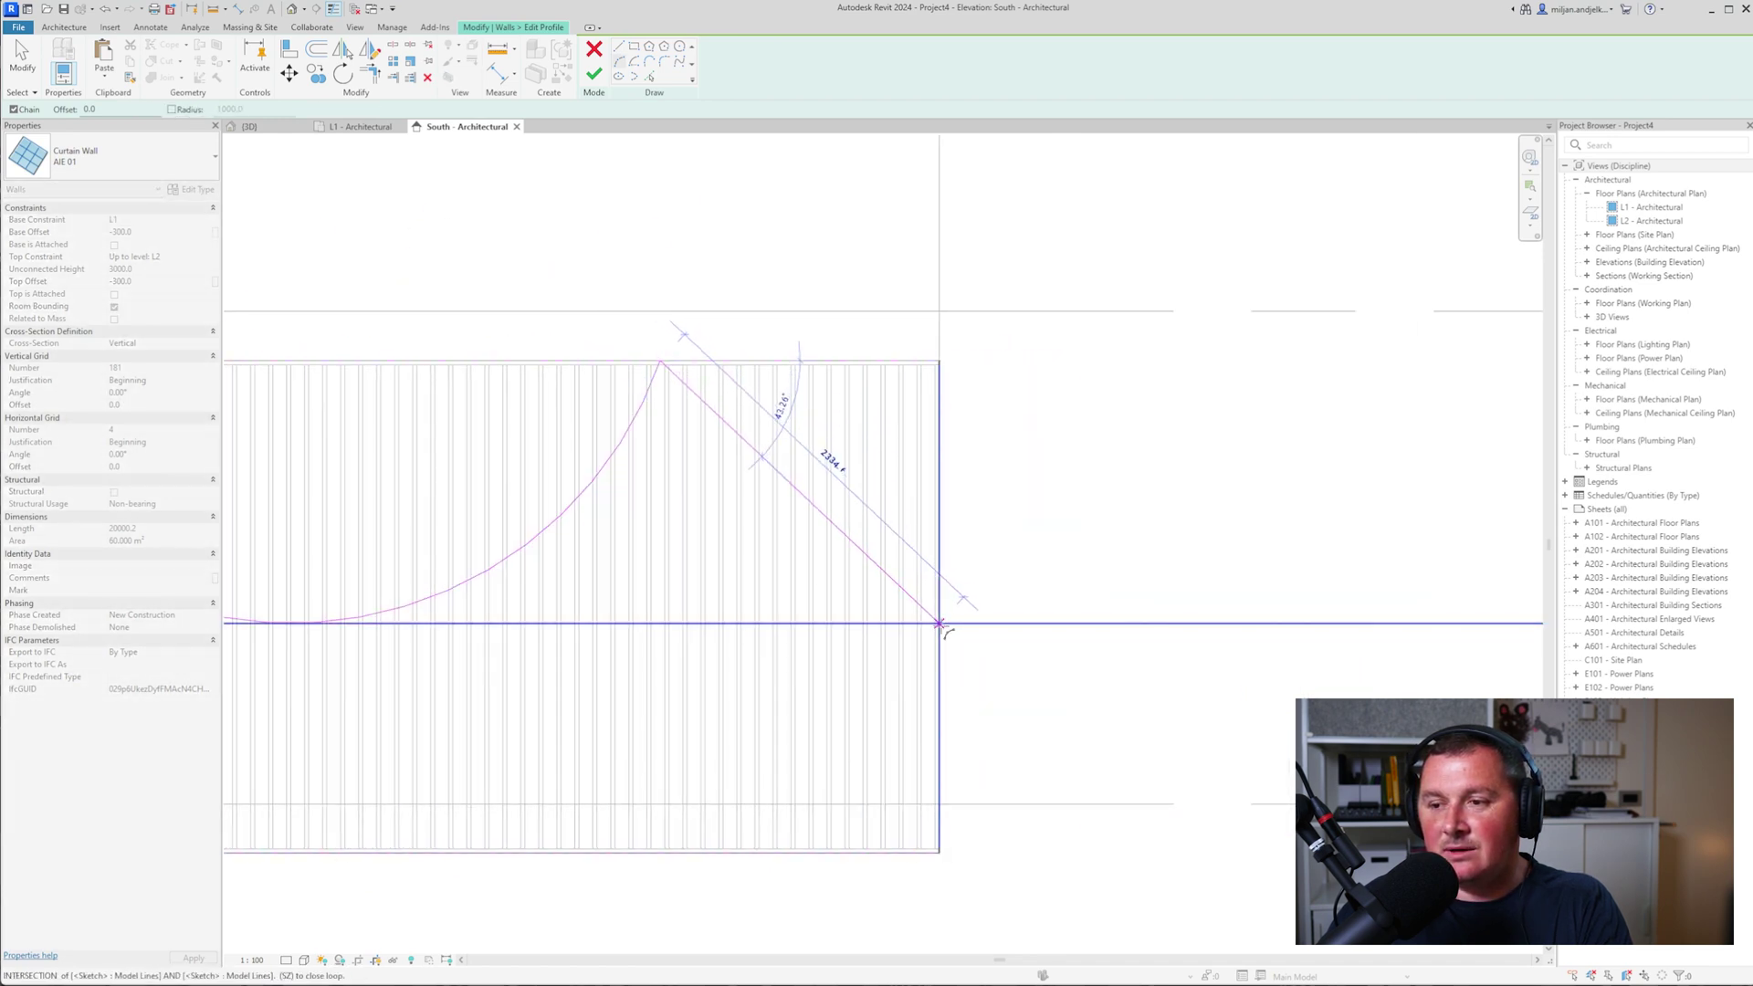
click(938, 626)
scroll(939, 625, up, 3)
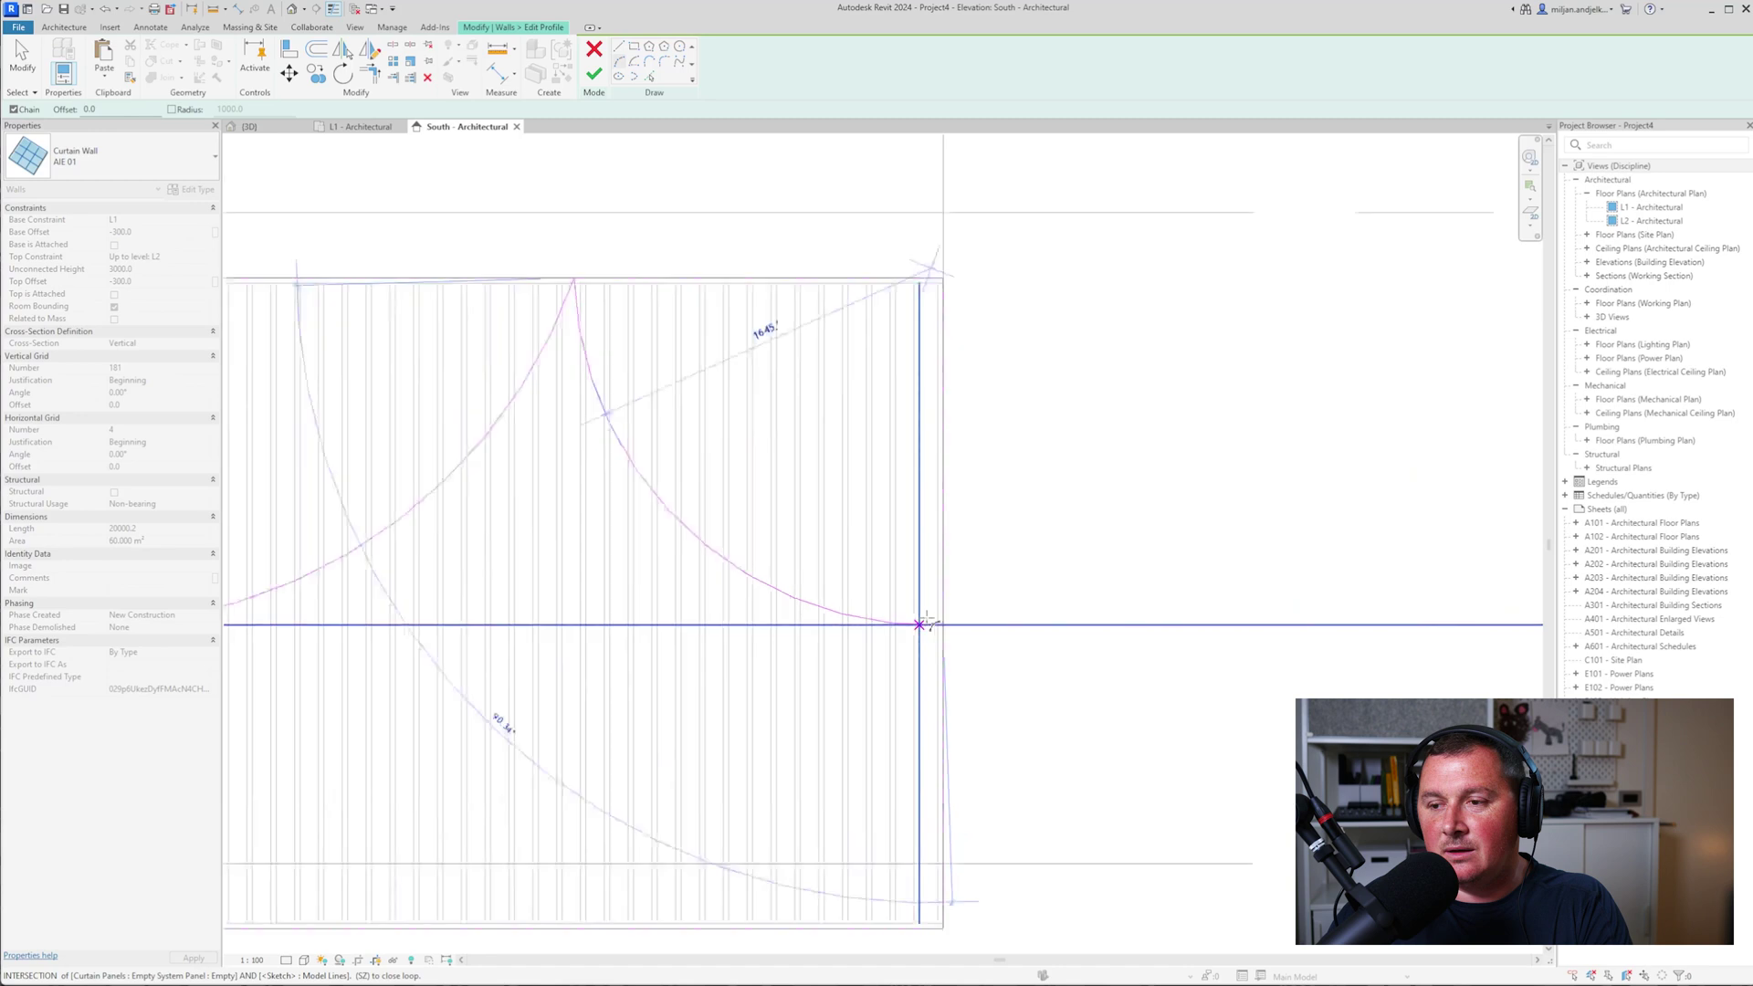
click(929, 625)
scroll(928, 626, down, 4)
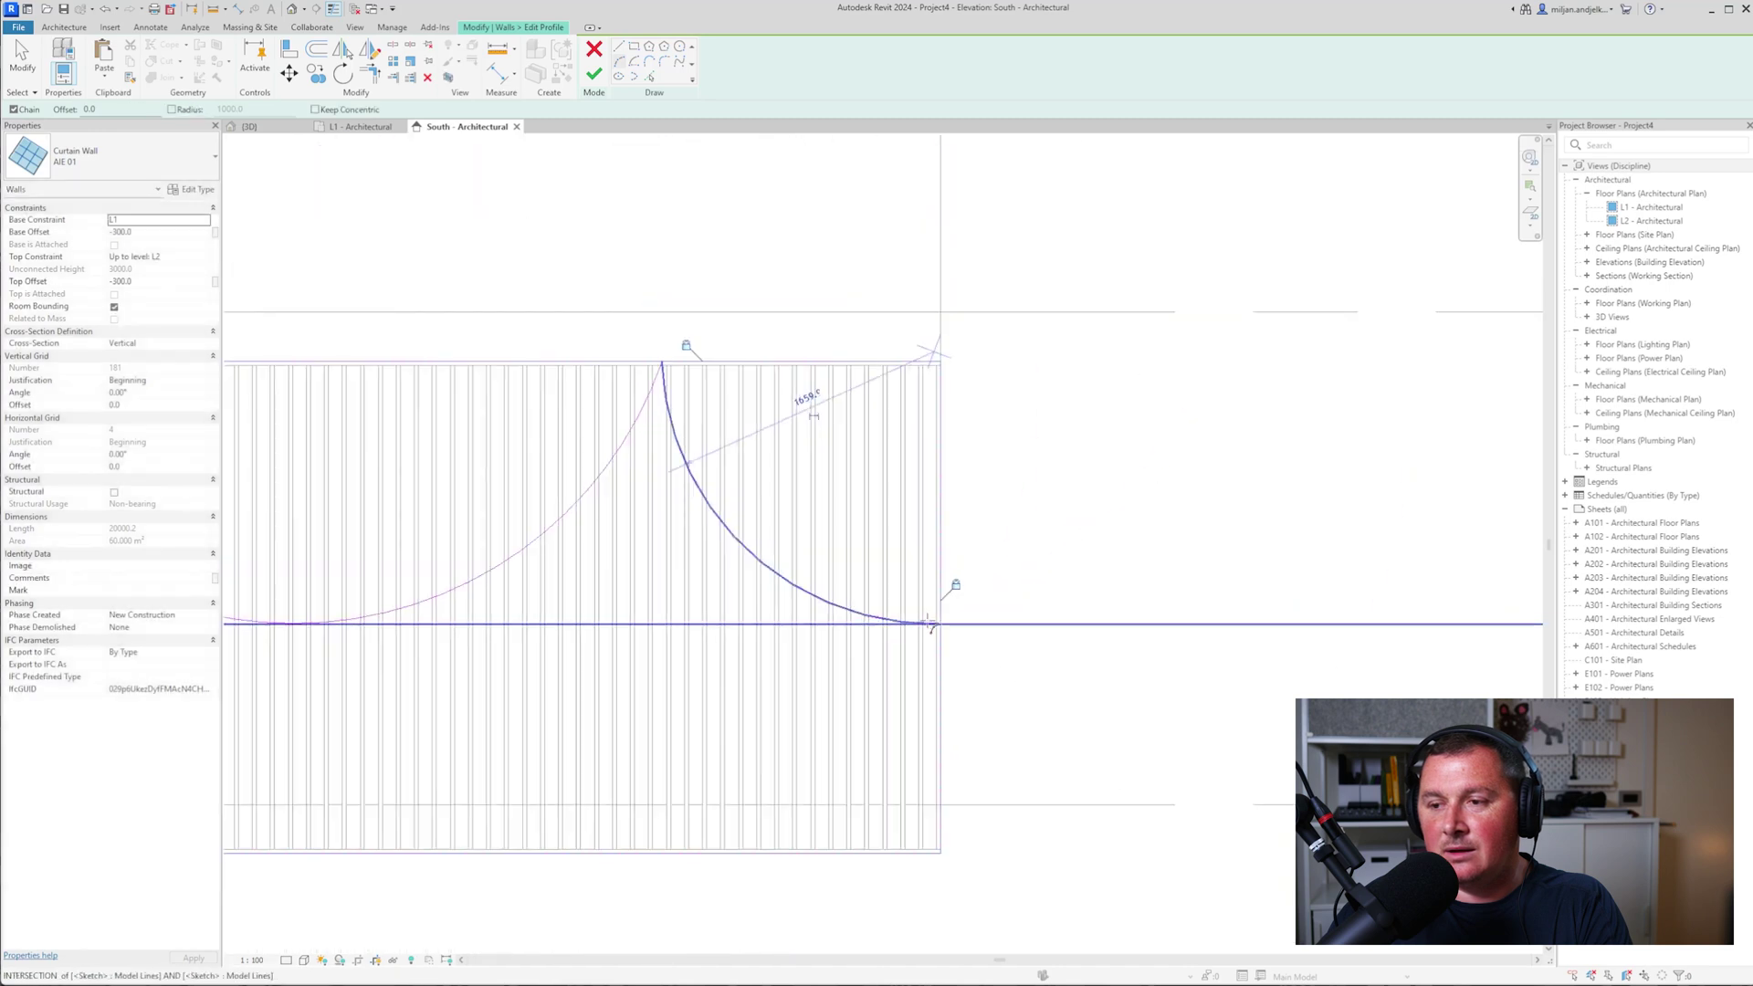
key(Escape)
key(Escape)
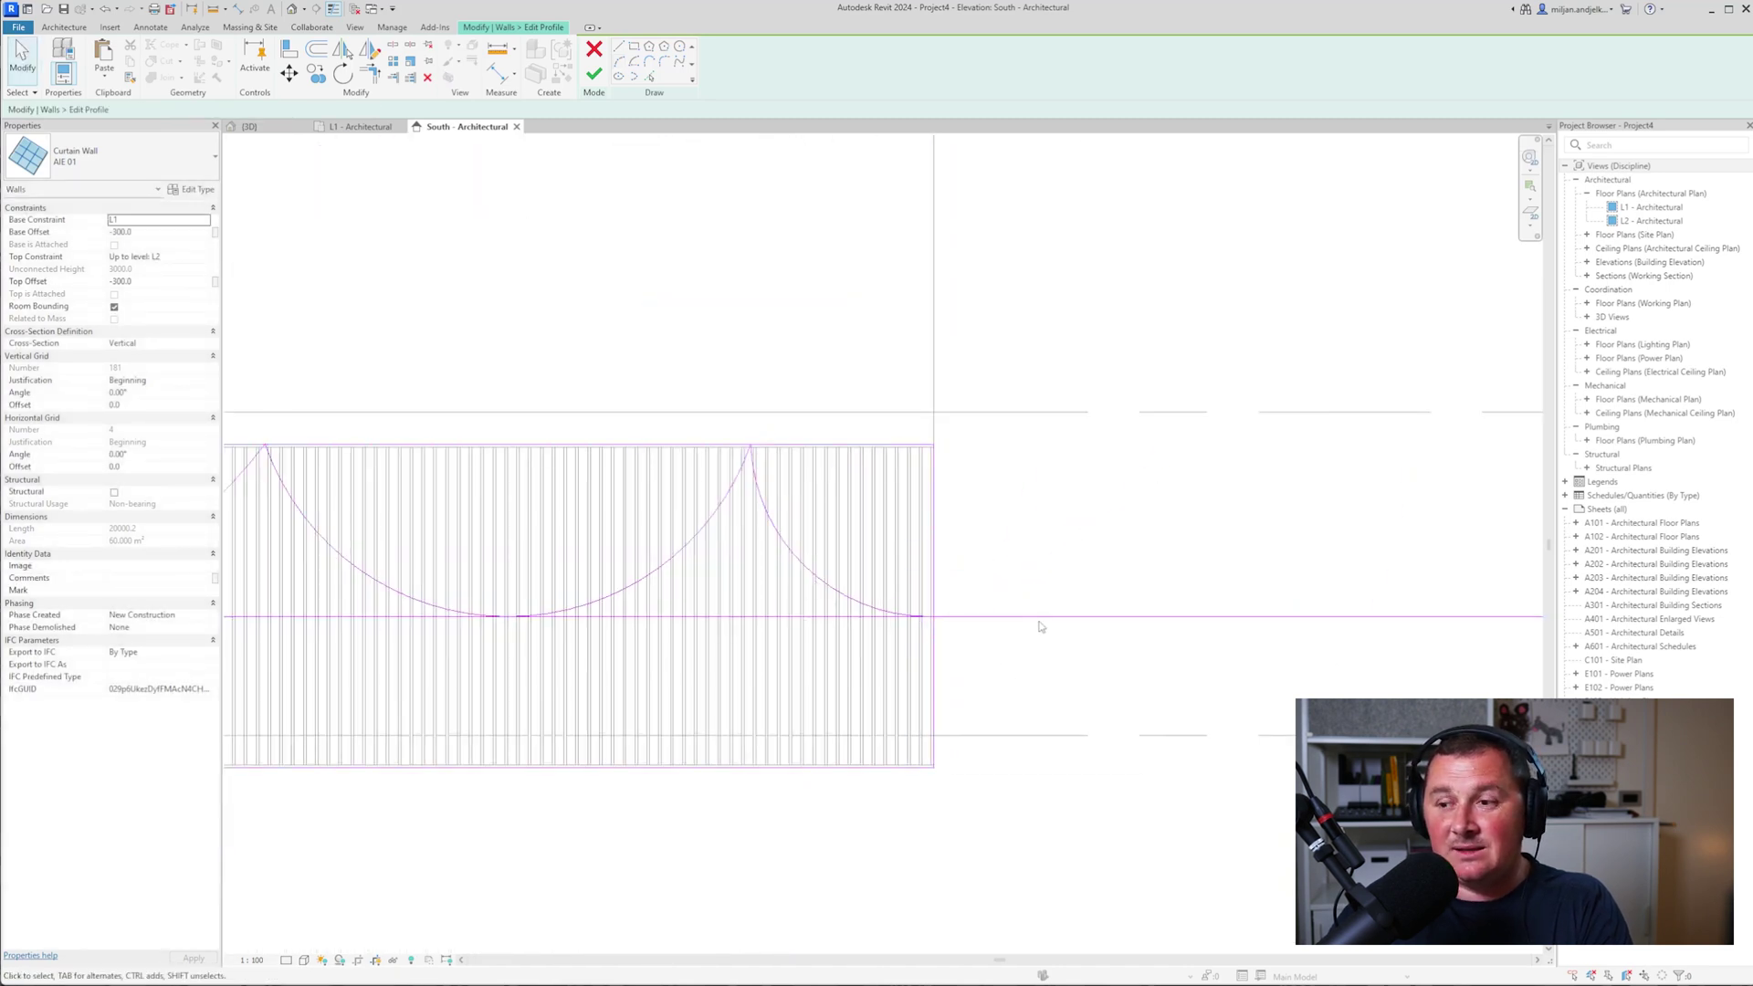
- Delete the horizontal helper line and the old straight top profile line
click(1038, 617)
key(Delete)
click(849, 446)
key(Delete)
- Trim the arcs into clean corners with Trim/Extend to Corner
click(371, 75)
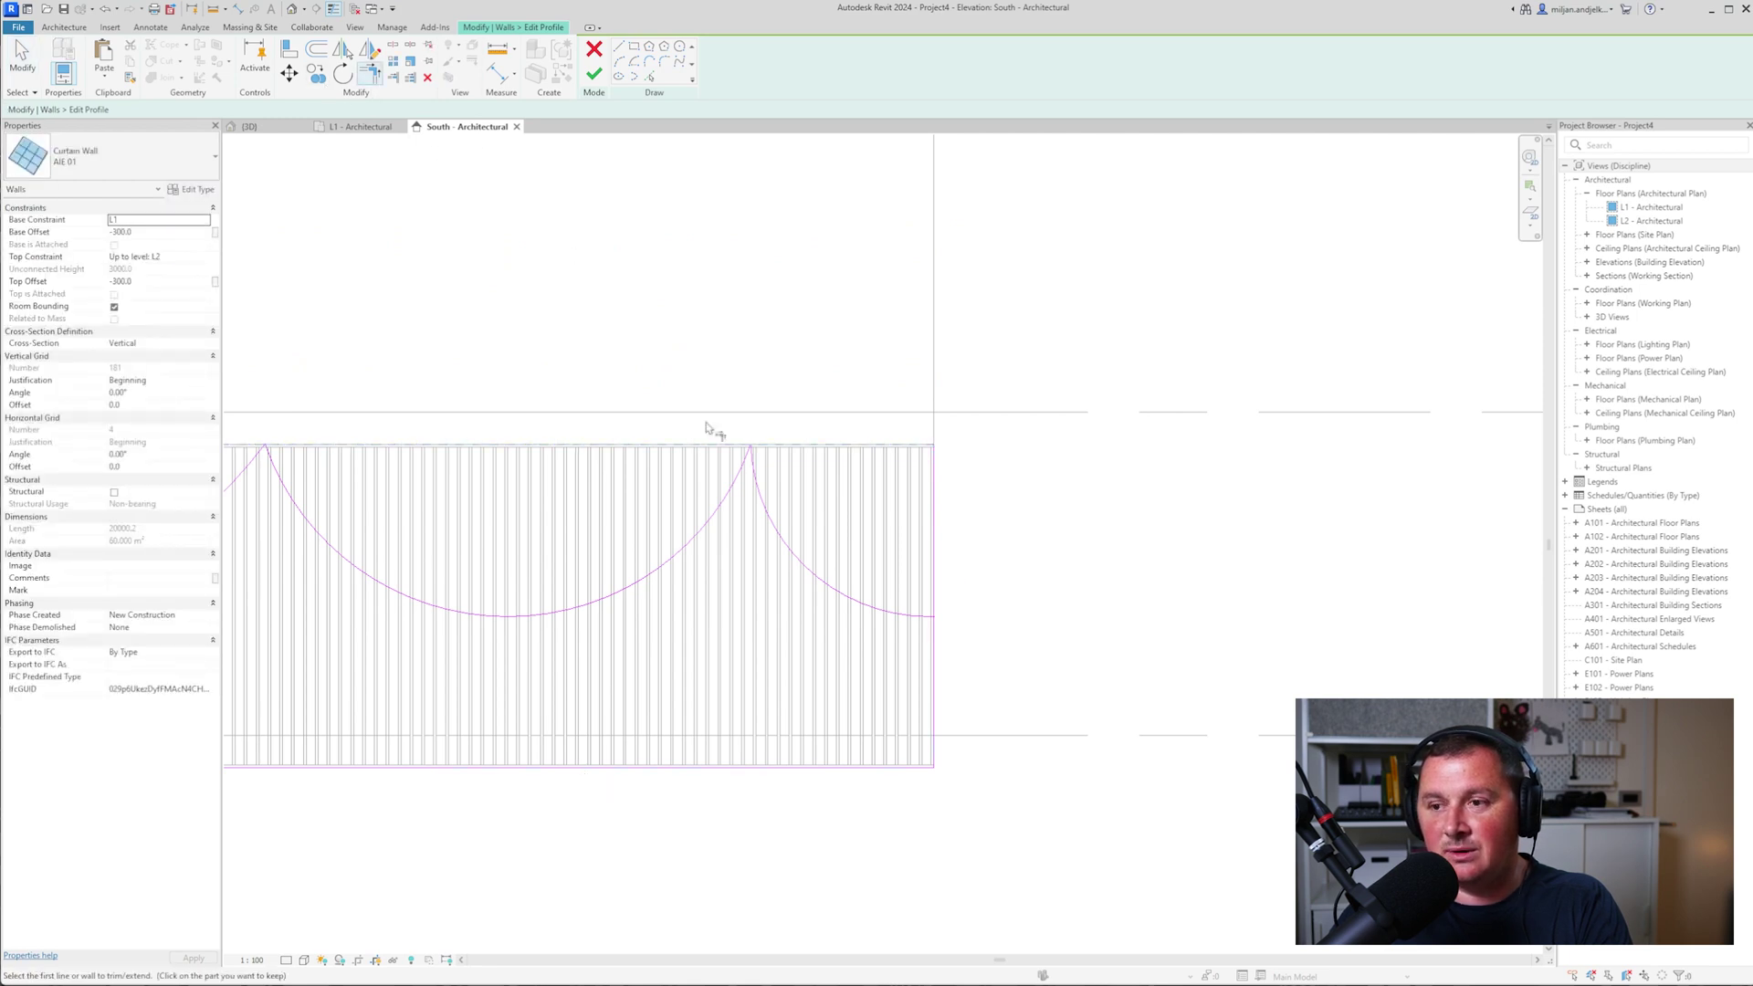
click(928, 621)
scroll(1013, 634, down, 1)
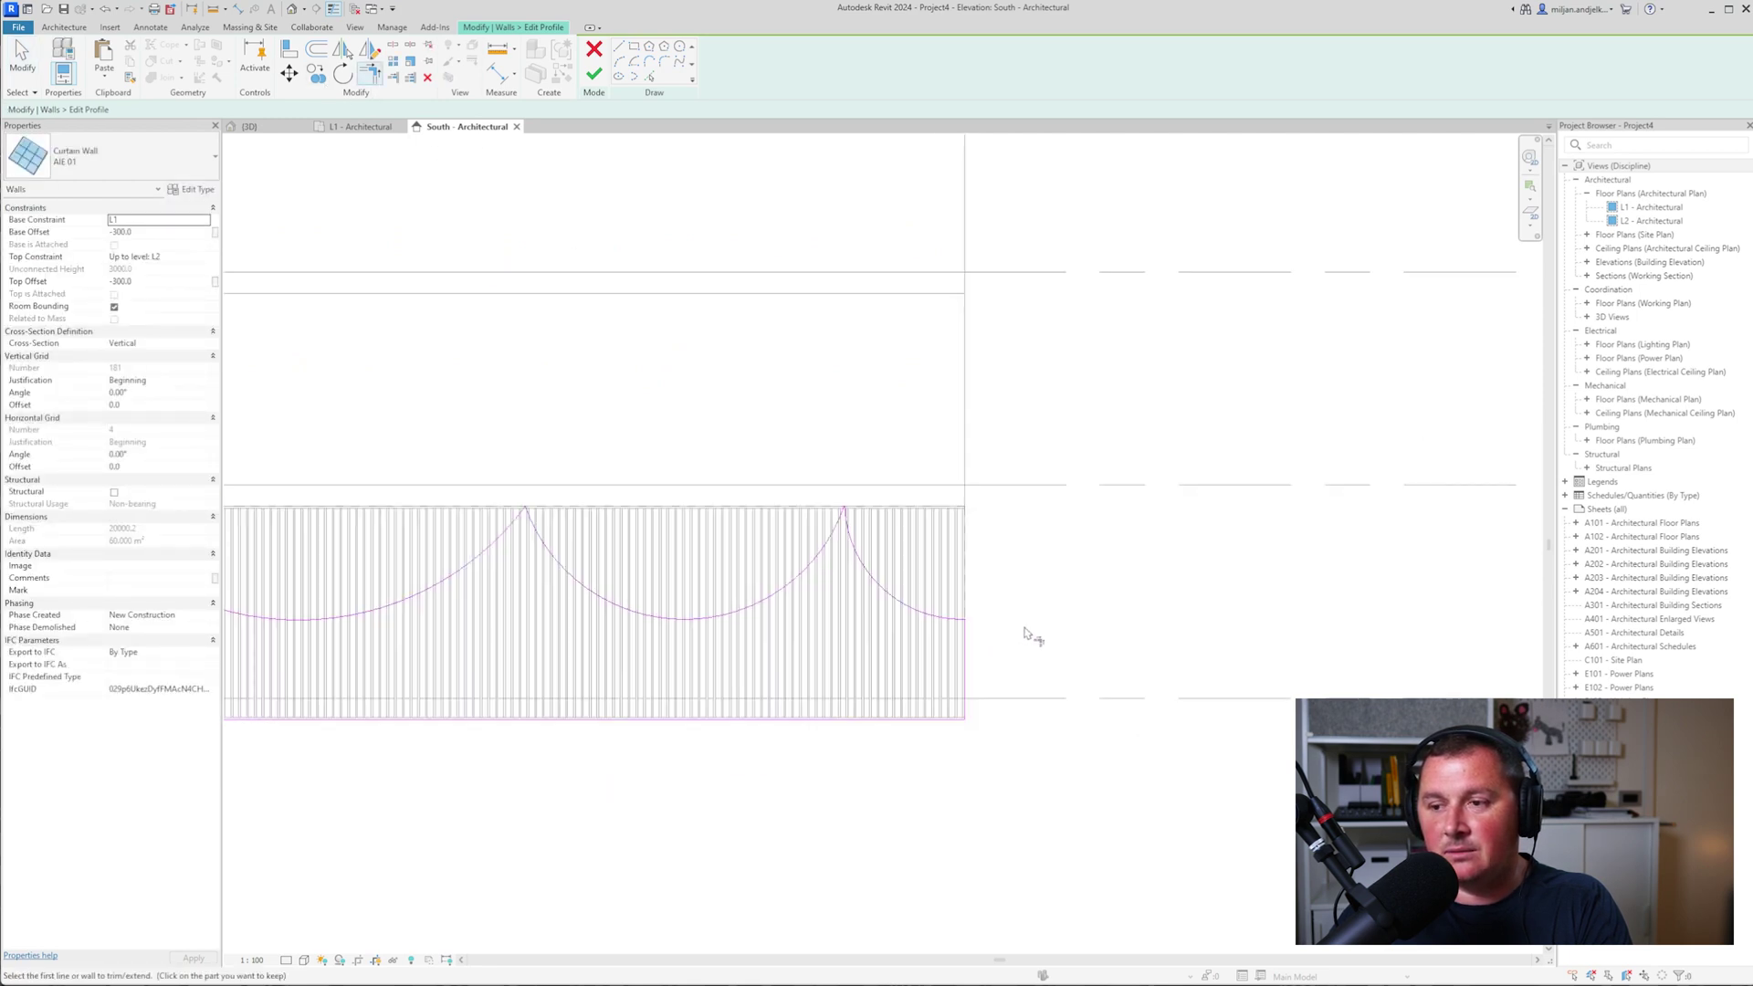
middle_drag(1025, 634, 1245, 560)
scroll(1245, 560, down, 2)
middle_drag(972, 570, 834, 513)
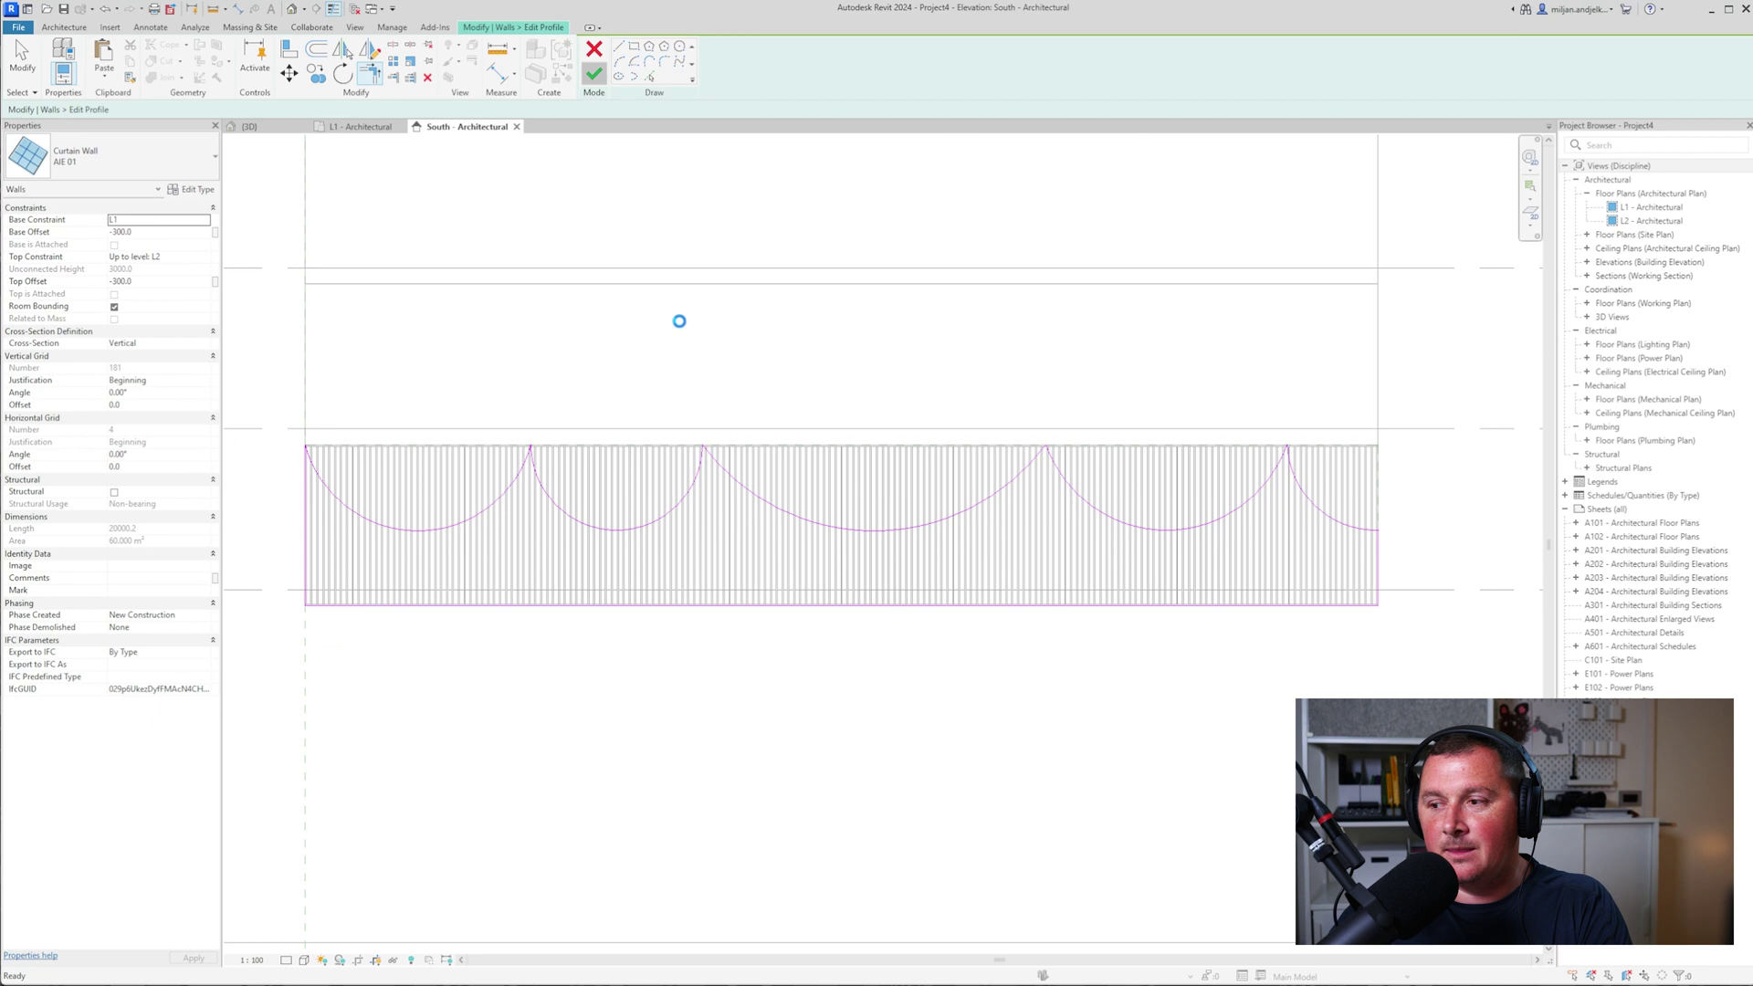
scroll(680, 320, up, 1)
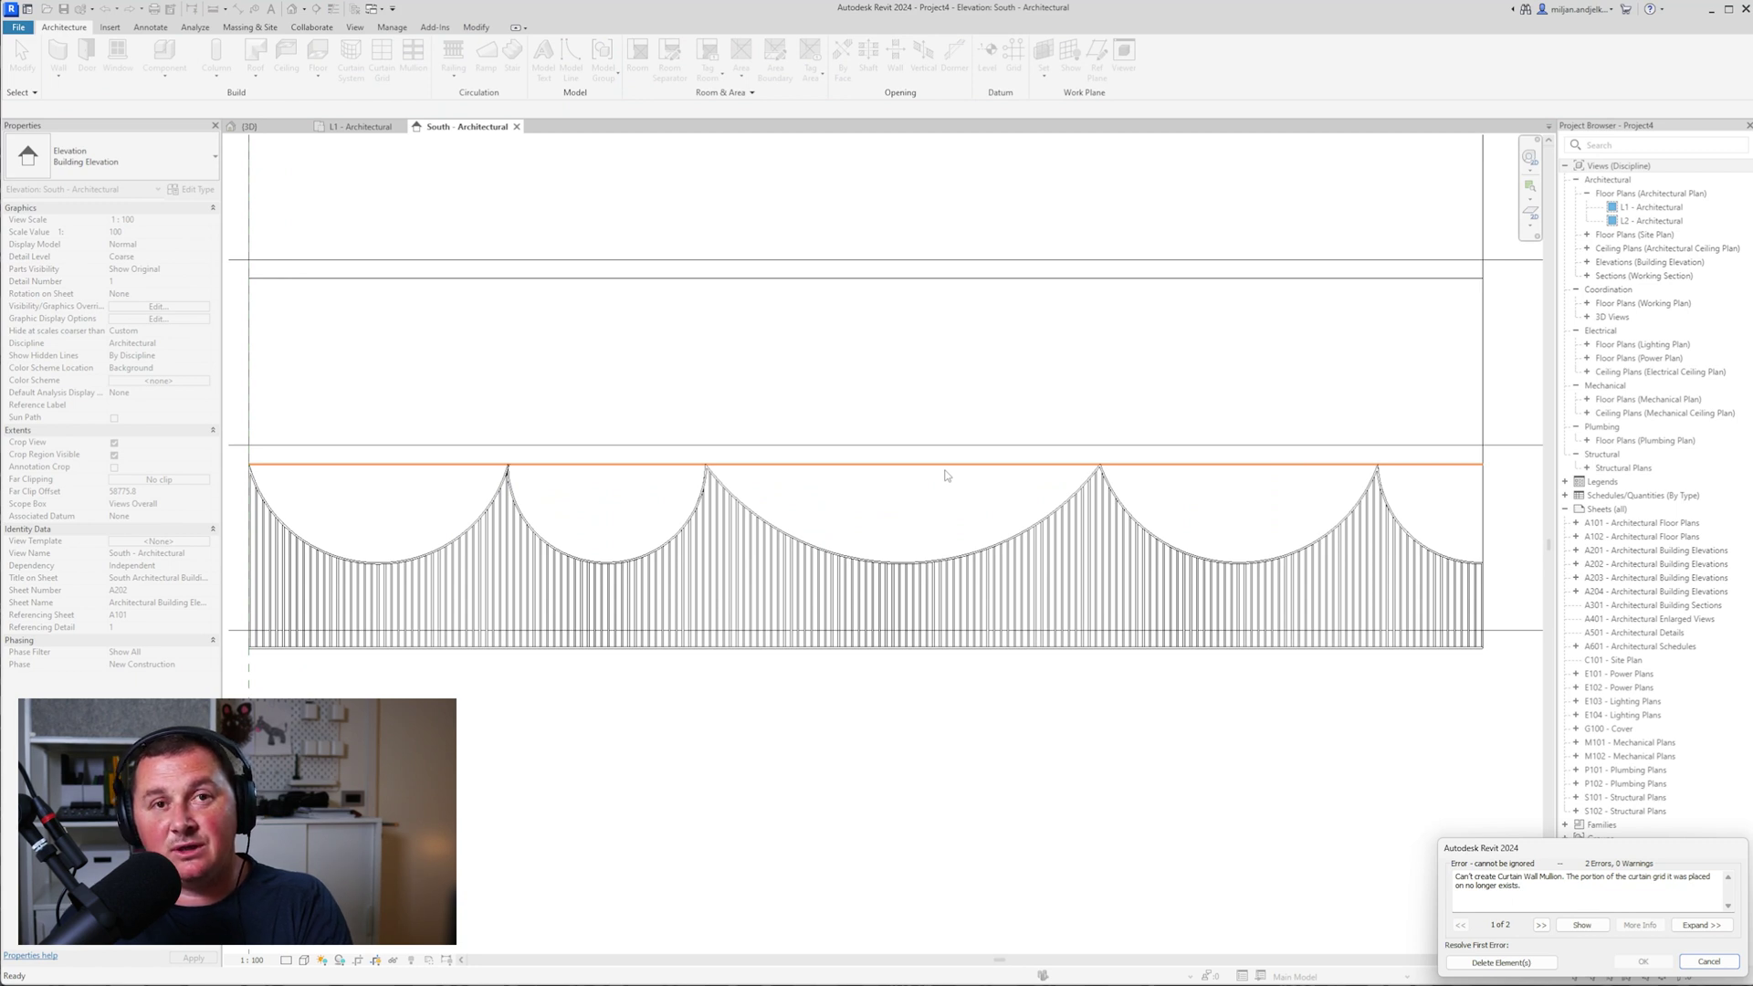
- Delete the conflicting mullions from the warning, then orbit the {3D} view and select the scalloped railing
click(1496, 968)
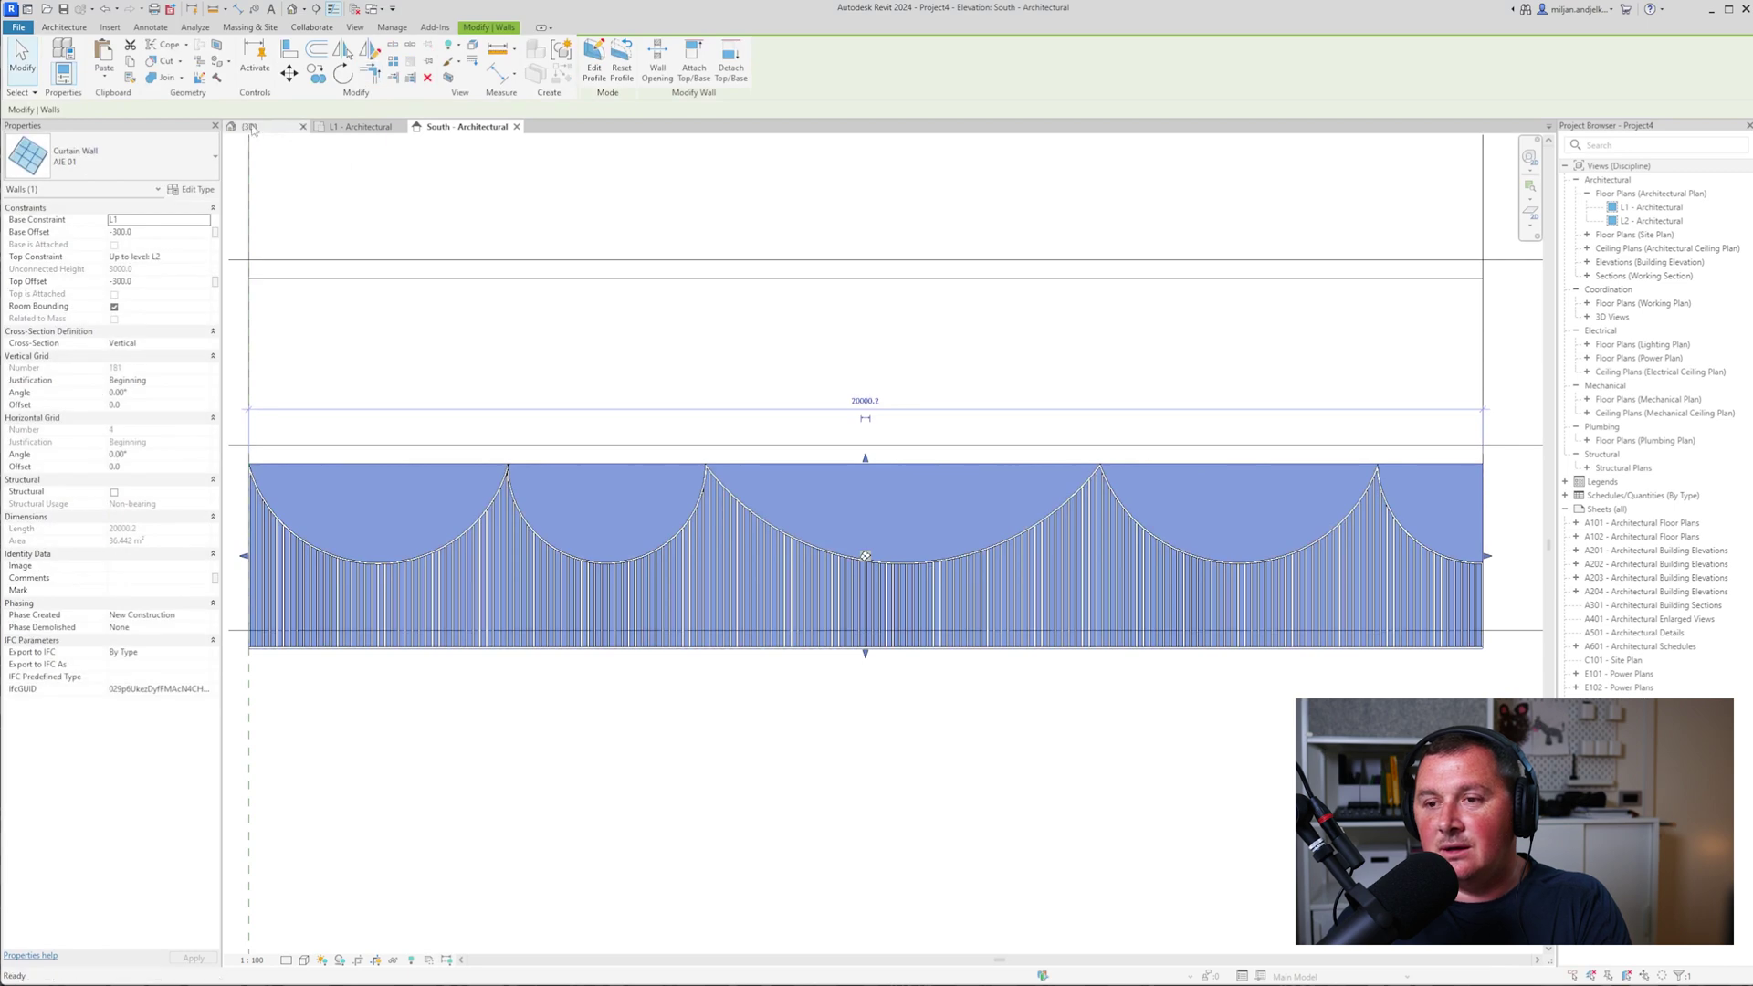
click(253, 129)
shift+middle_drag(853, 697, 716, 743)
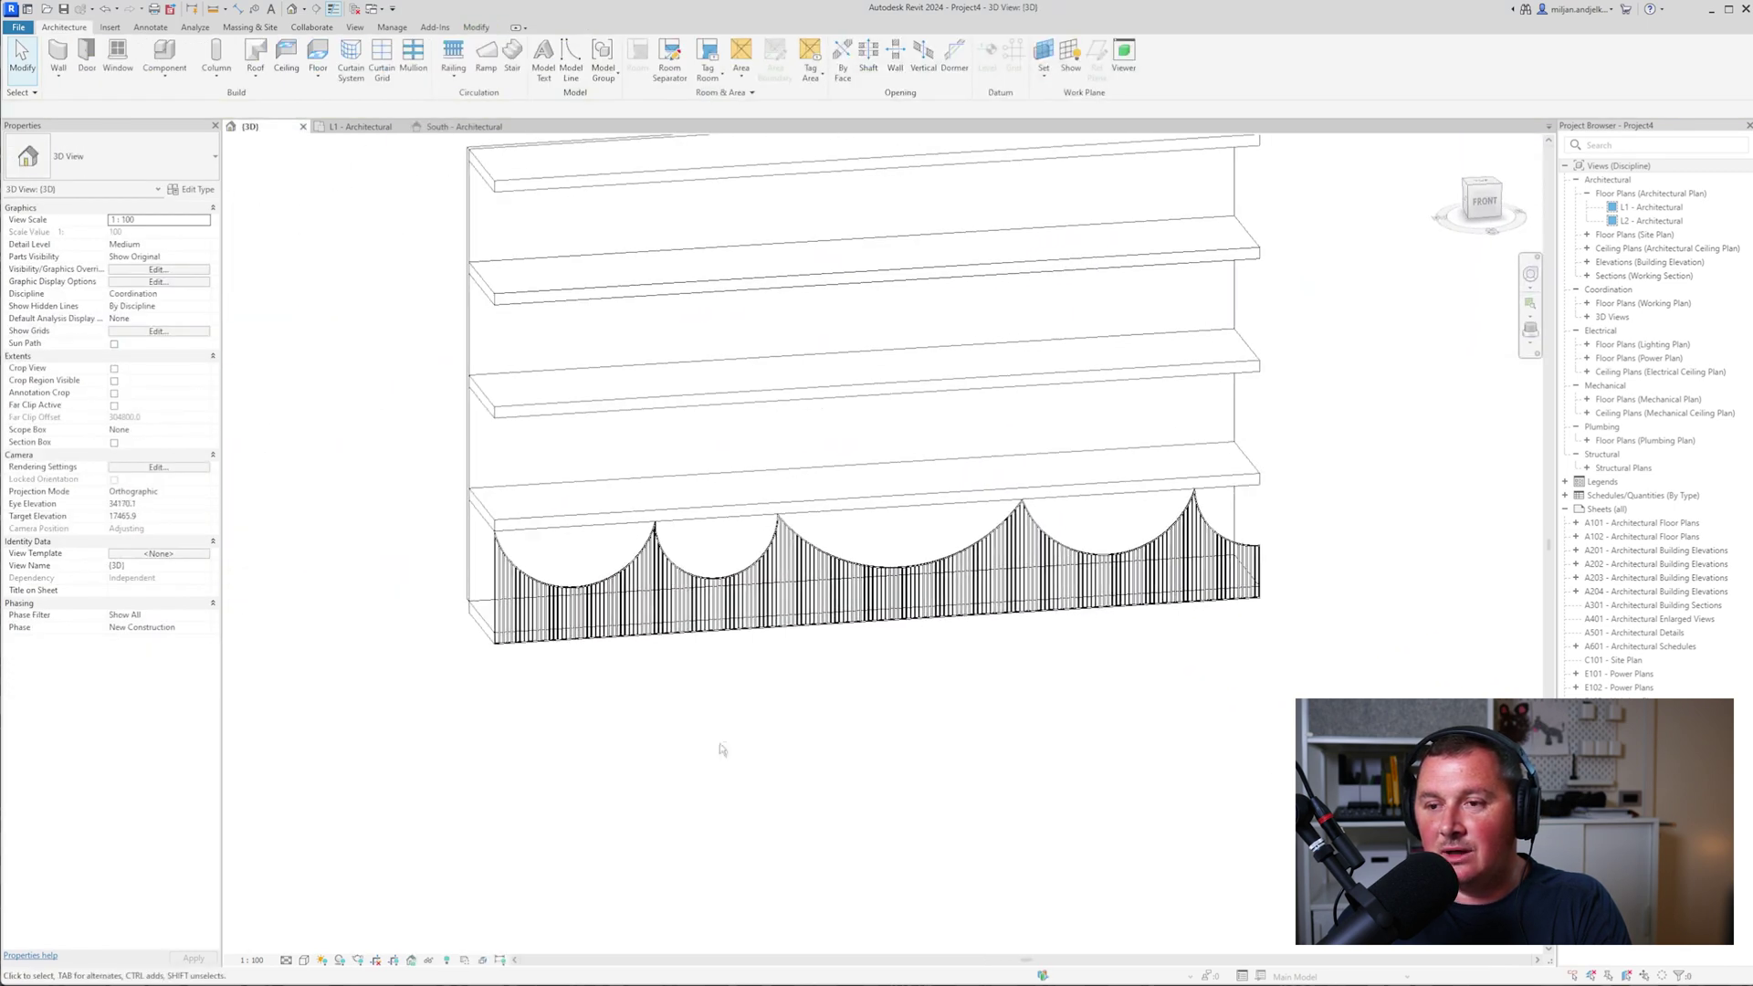
click(487, 600)
shift+middle_drag(486, 600, 416, 659)
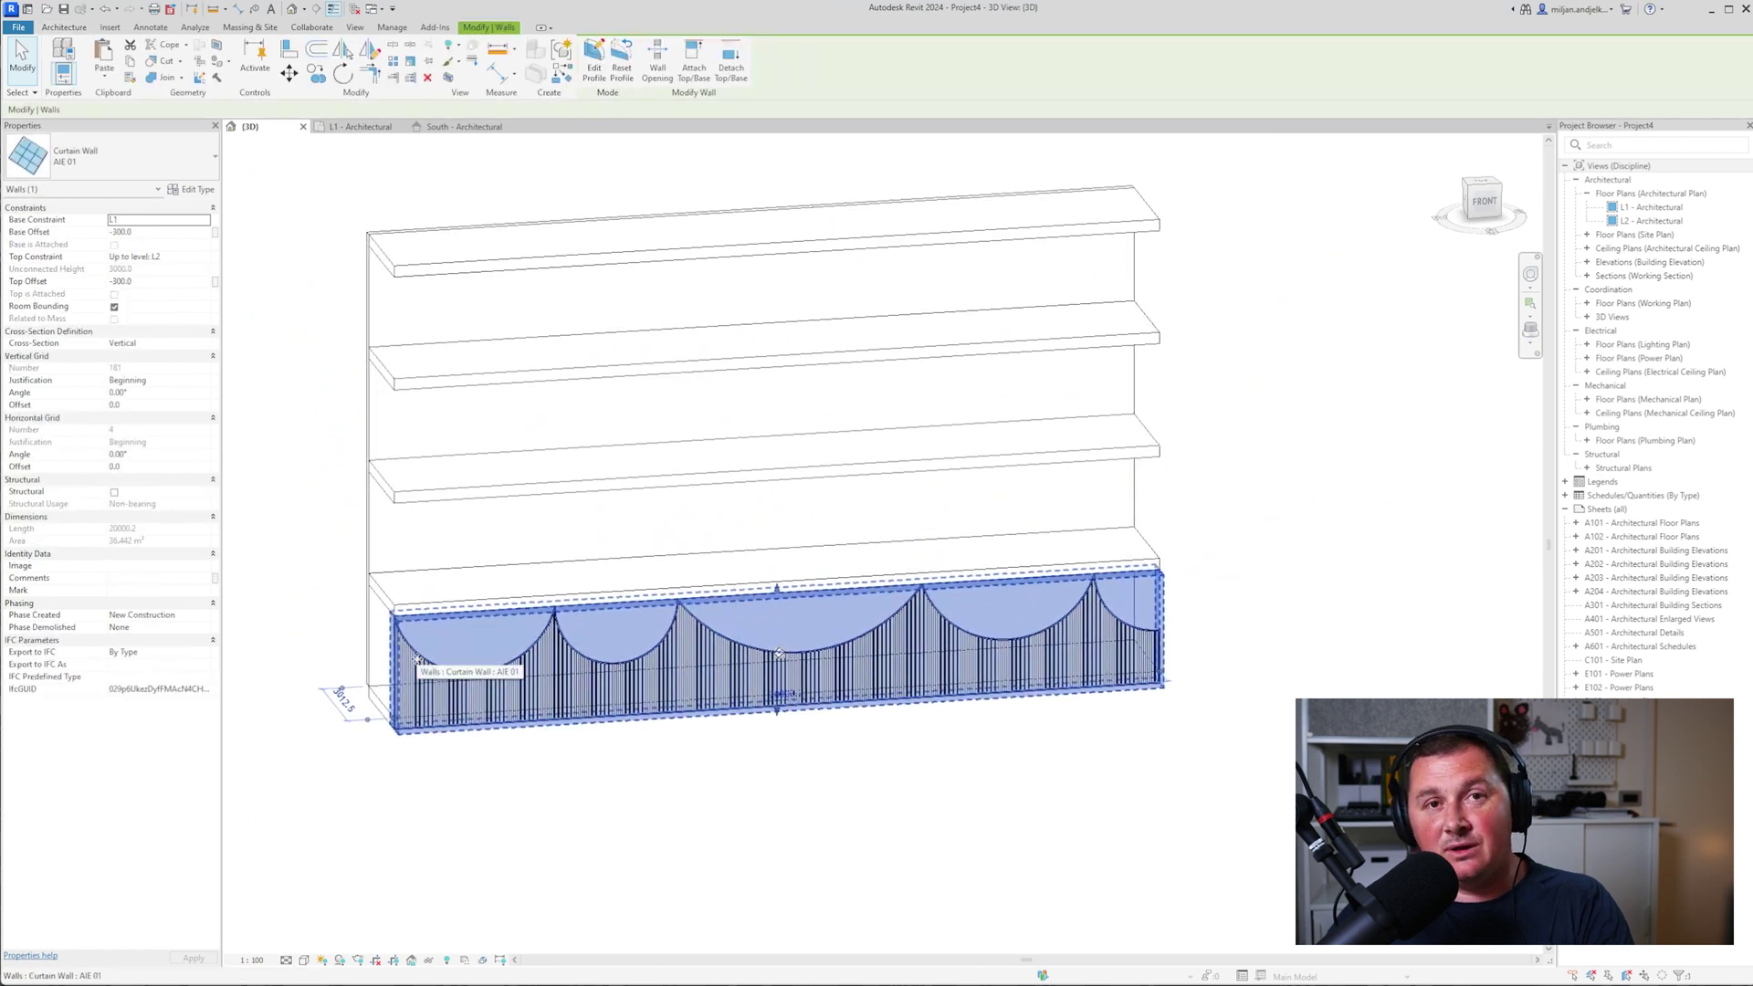
click(494, 816)
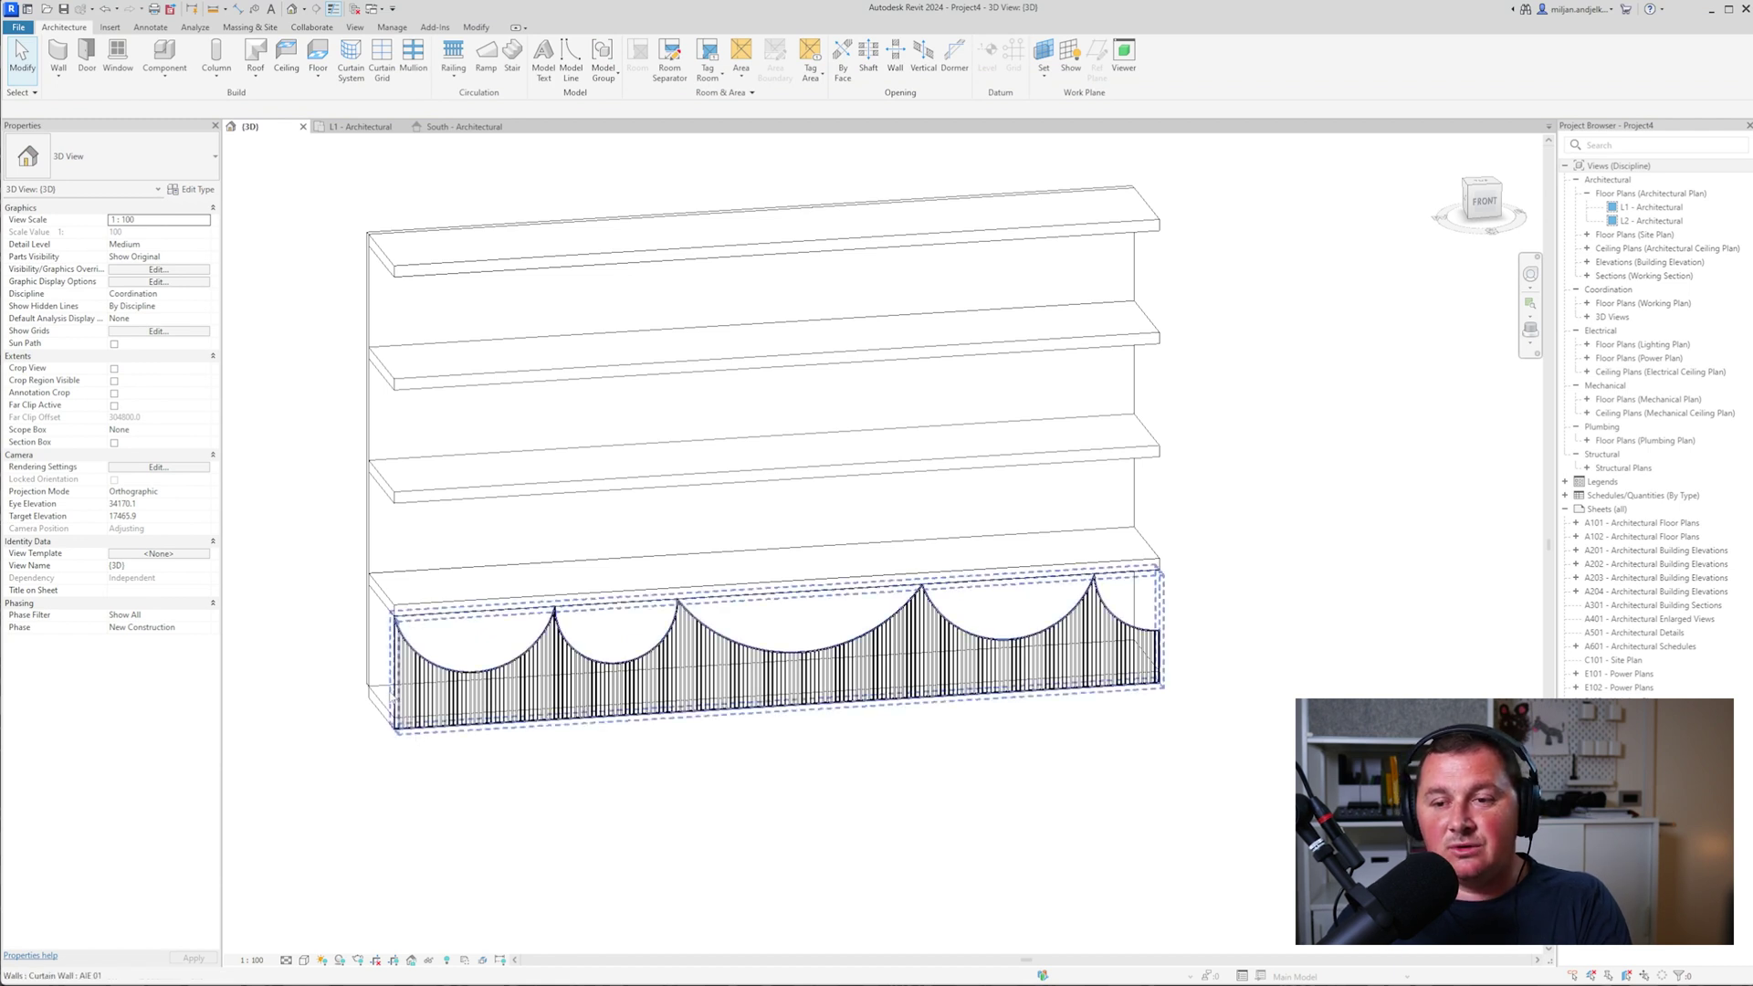
click(411, 662)
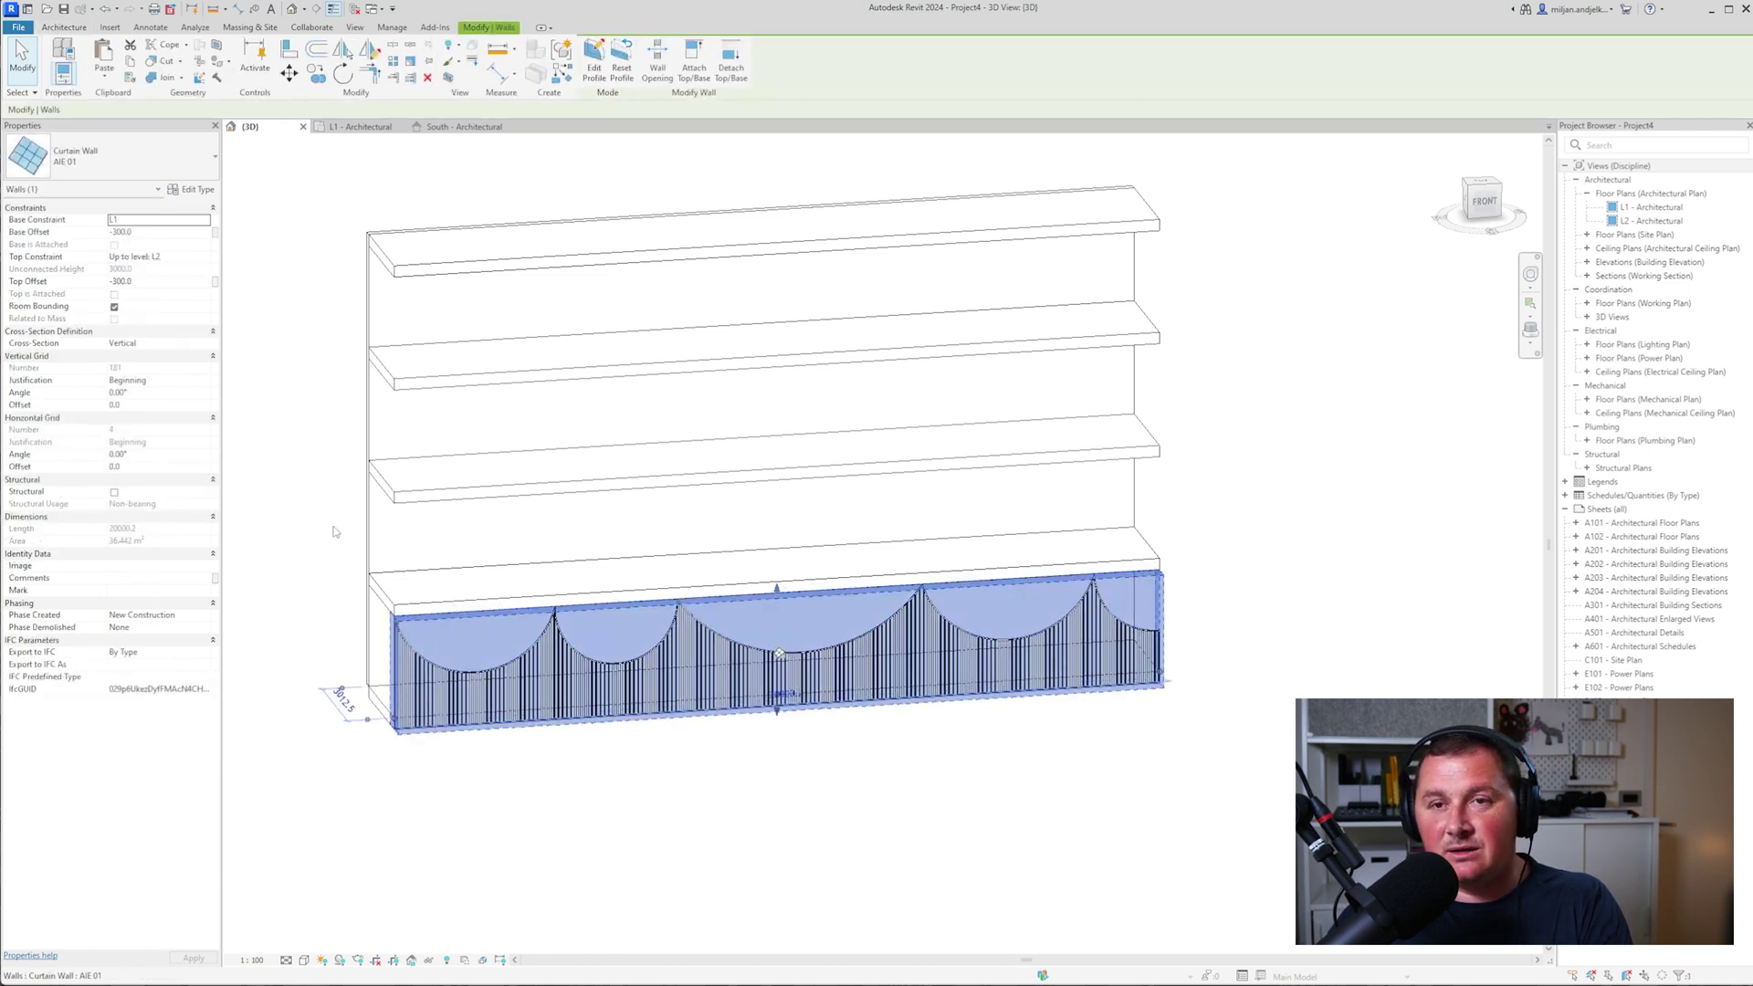
- Paste the railing Aligned to Selected Levels onto L2, then open South - Architectural
click(110, 80)
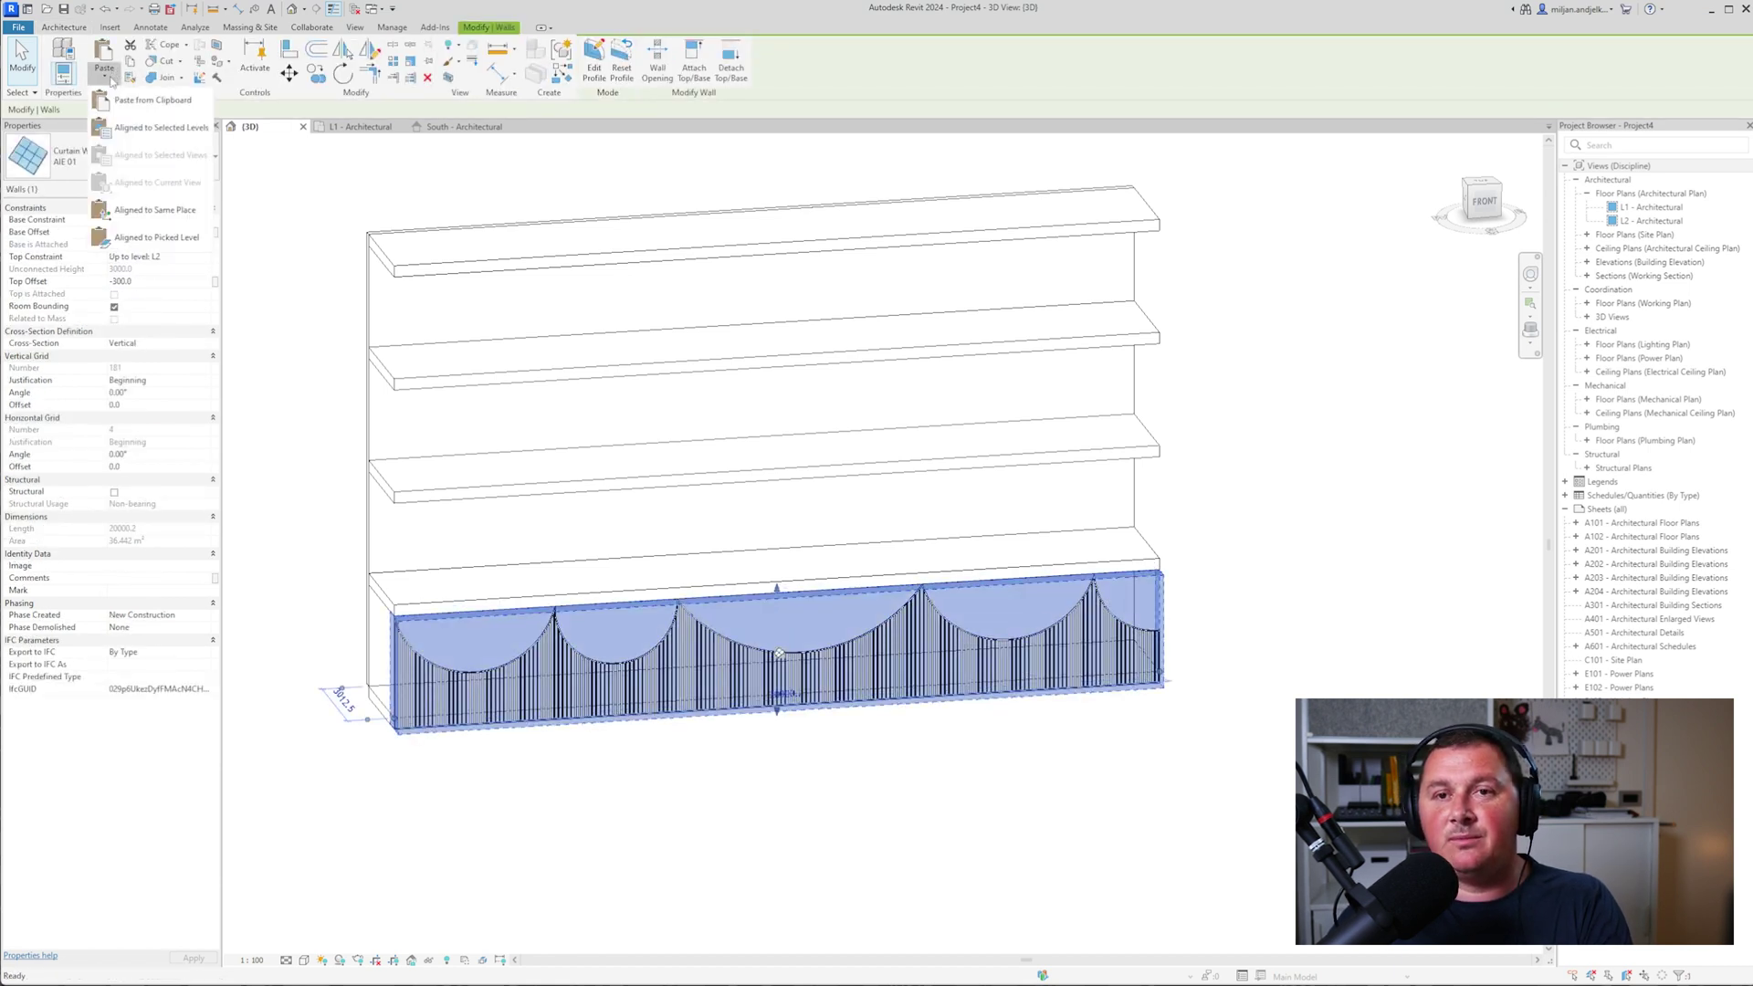
click(143, 129)
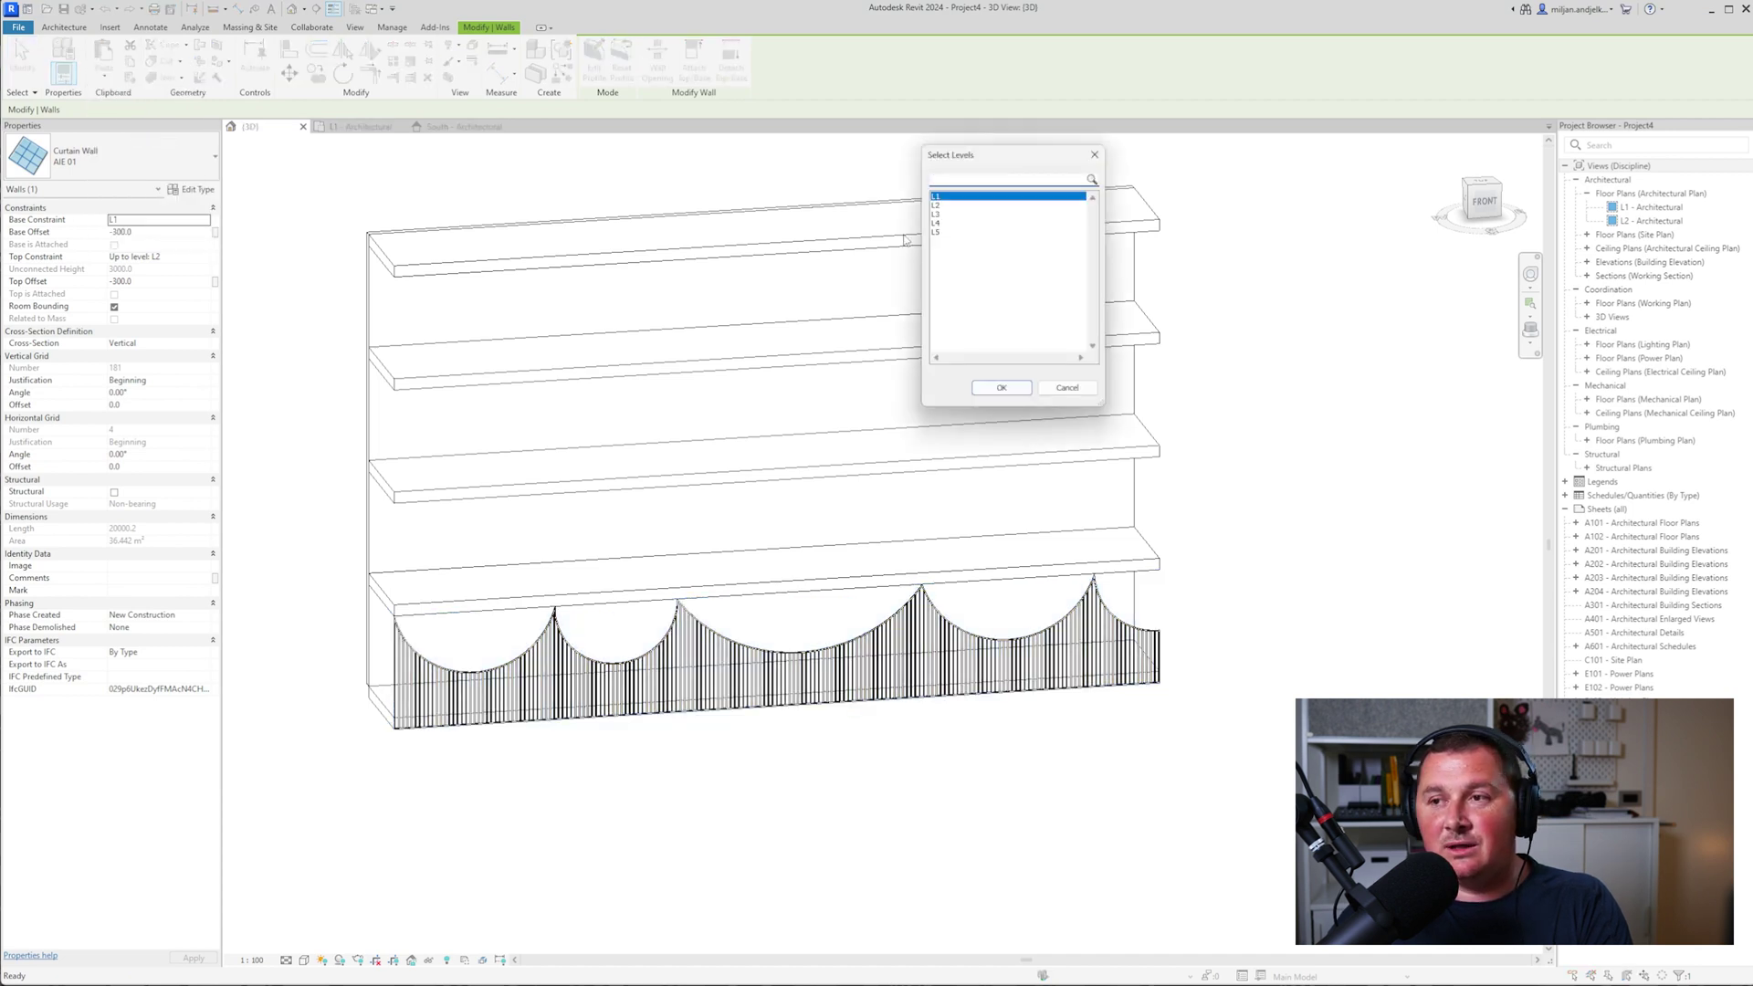
click(941, 205)
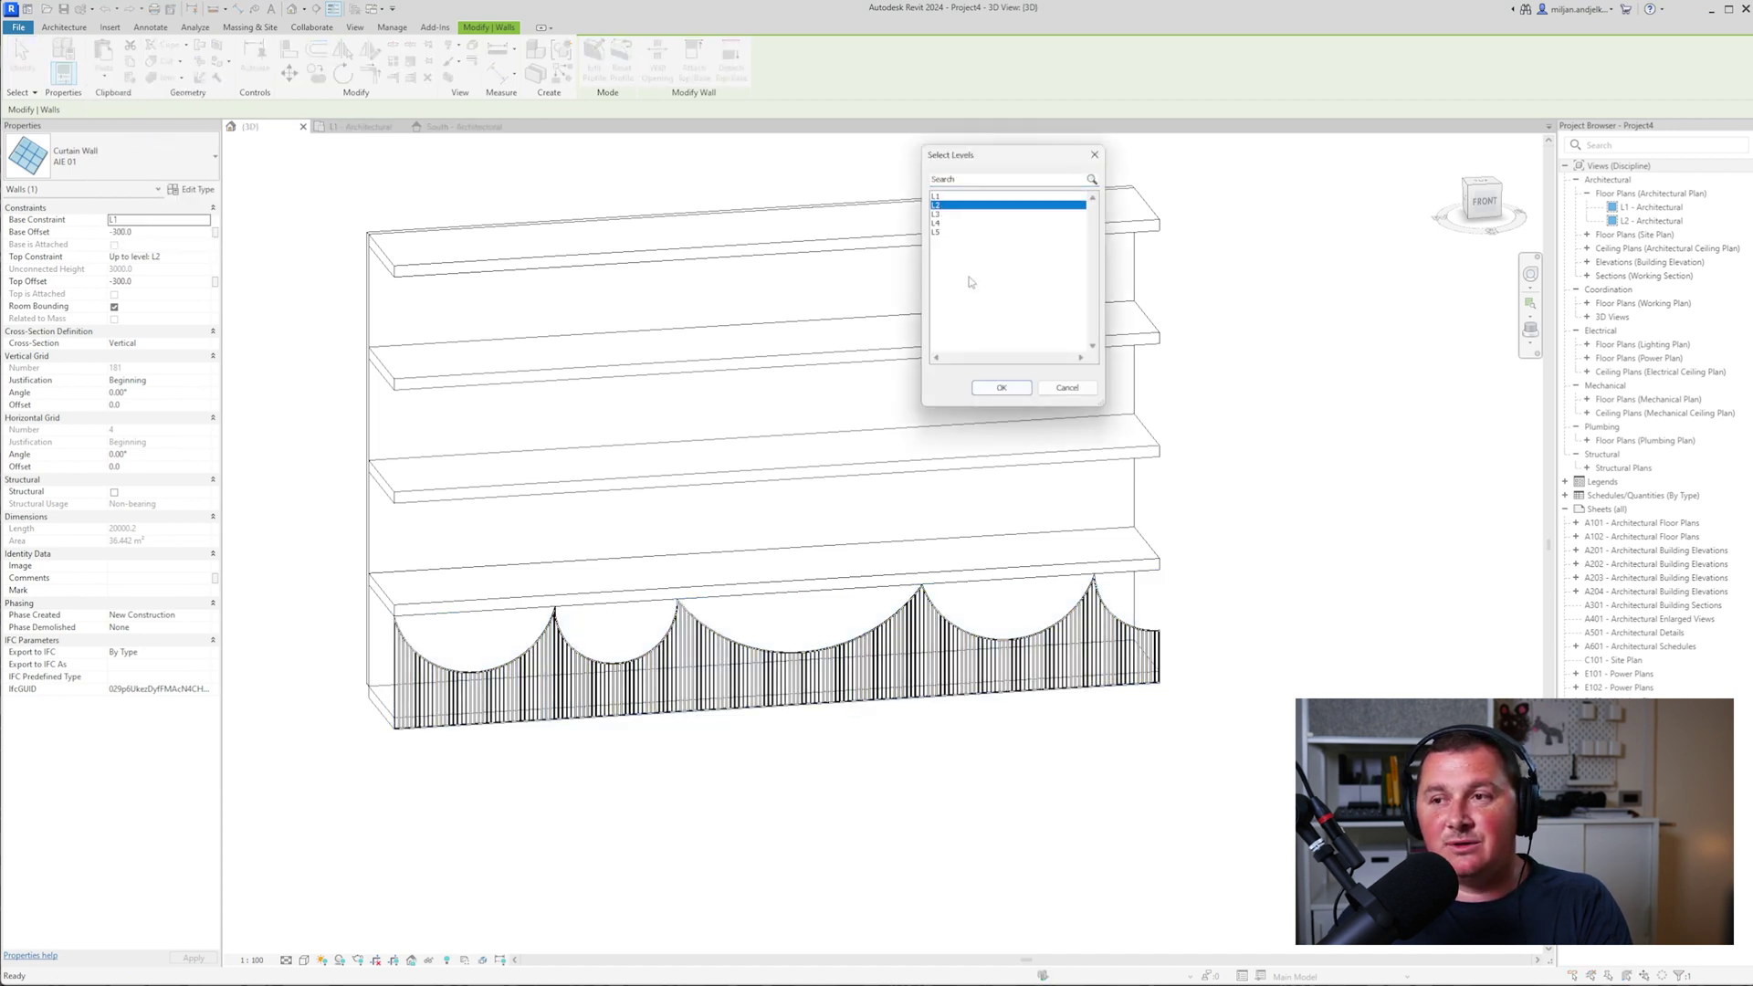
click(996, 389)
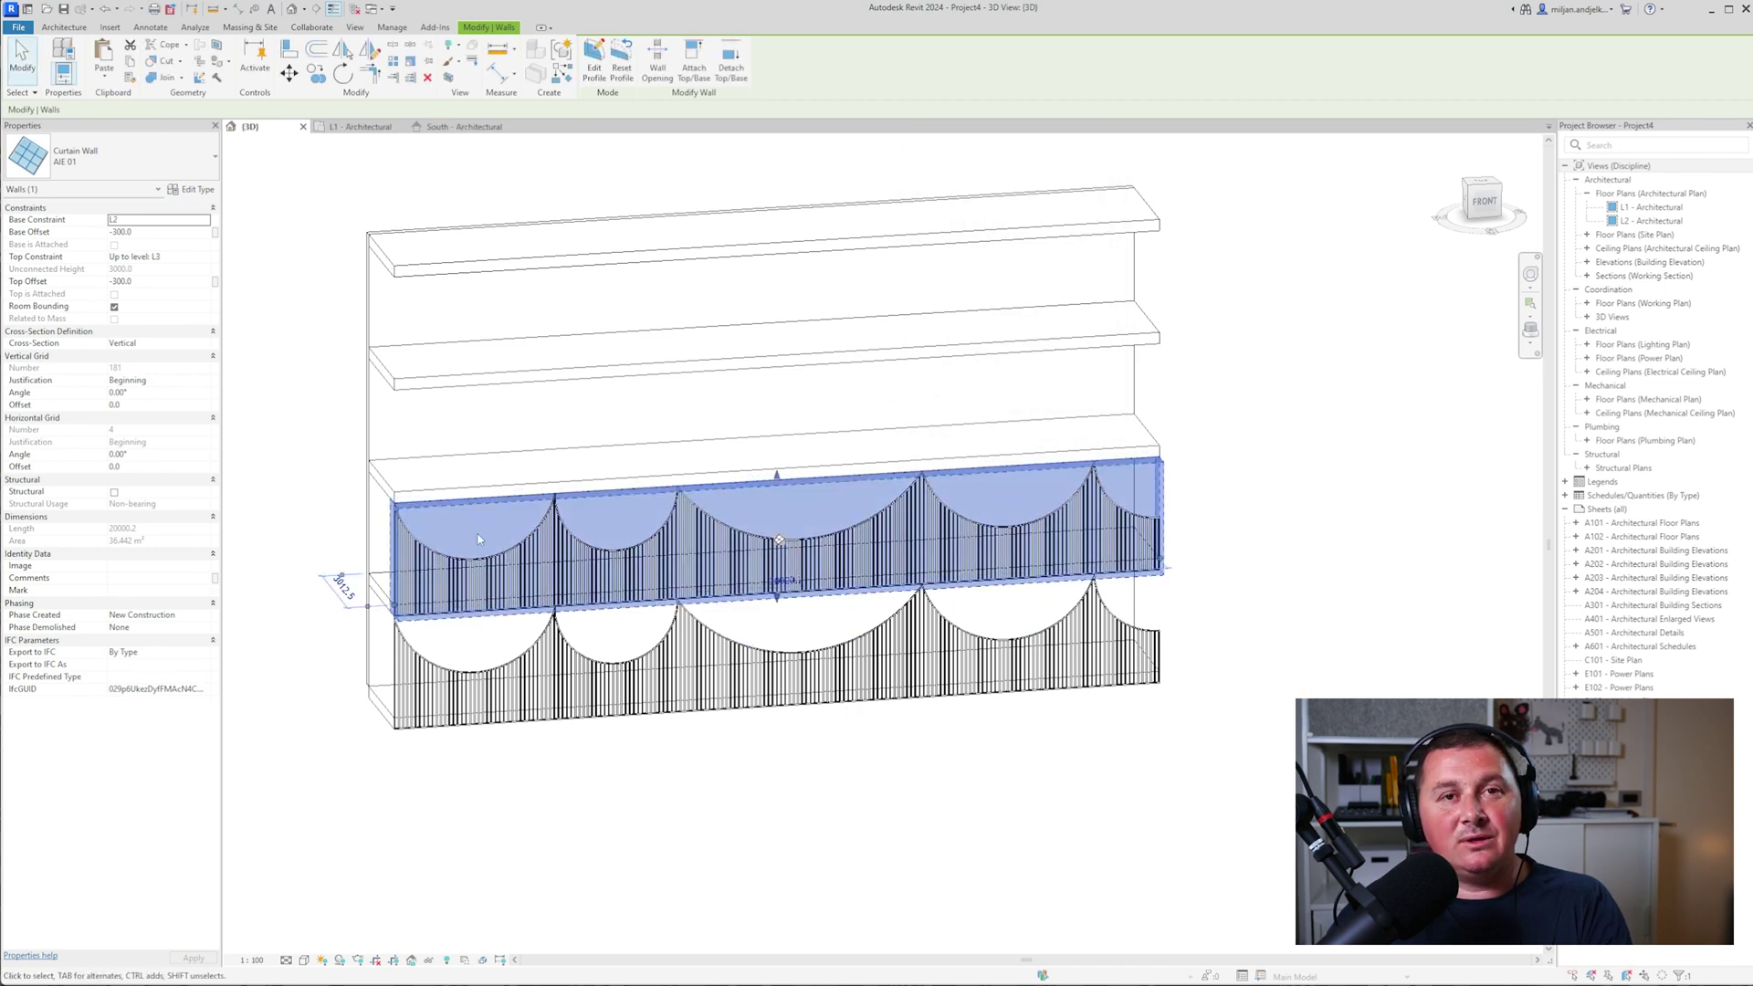
click(461, 127)
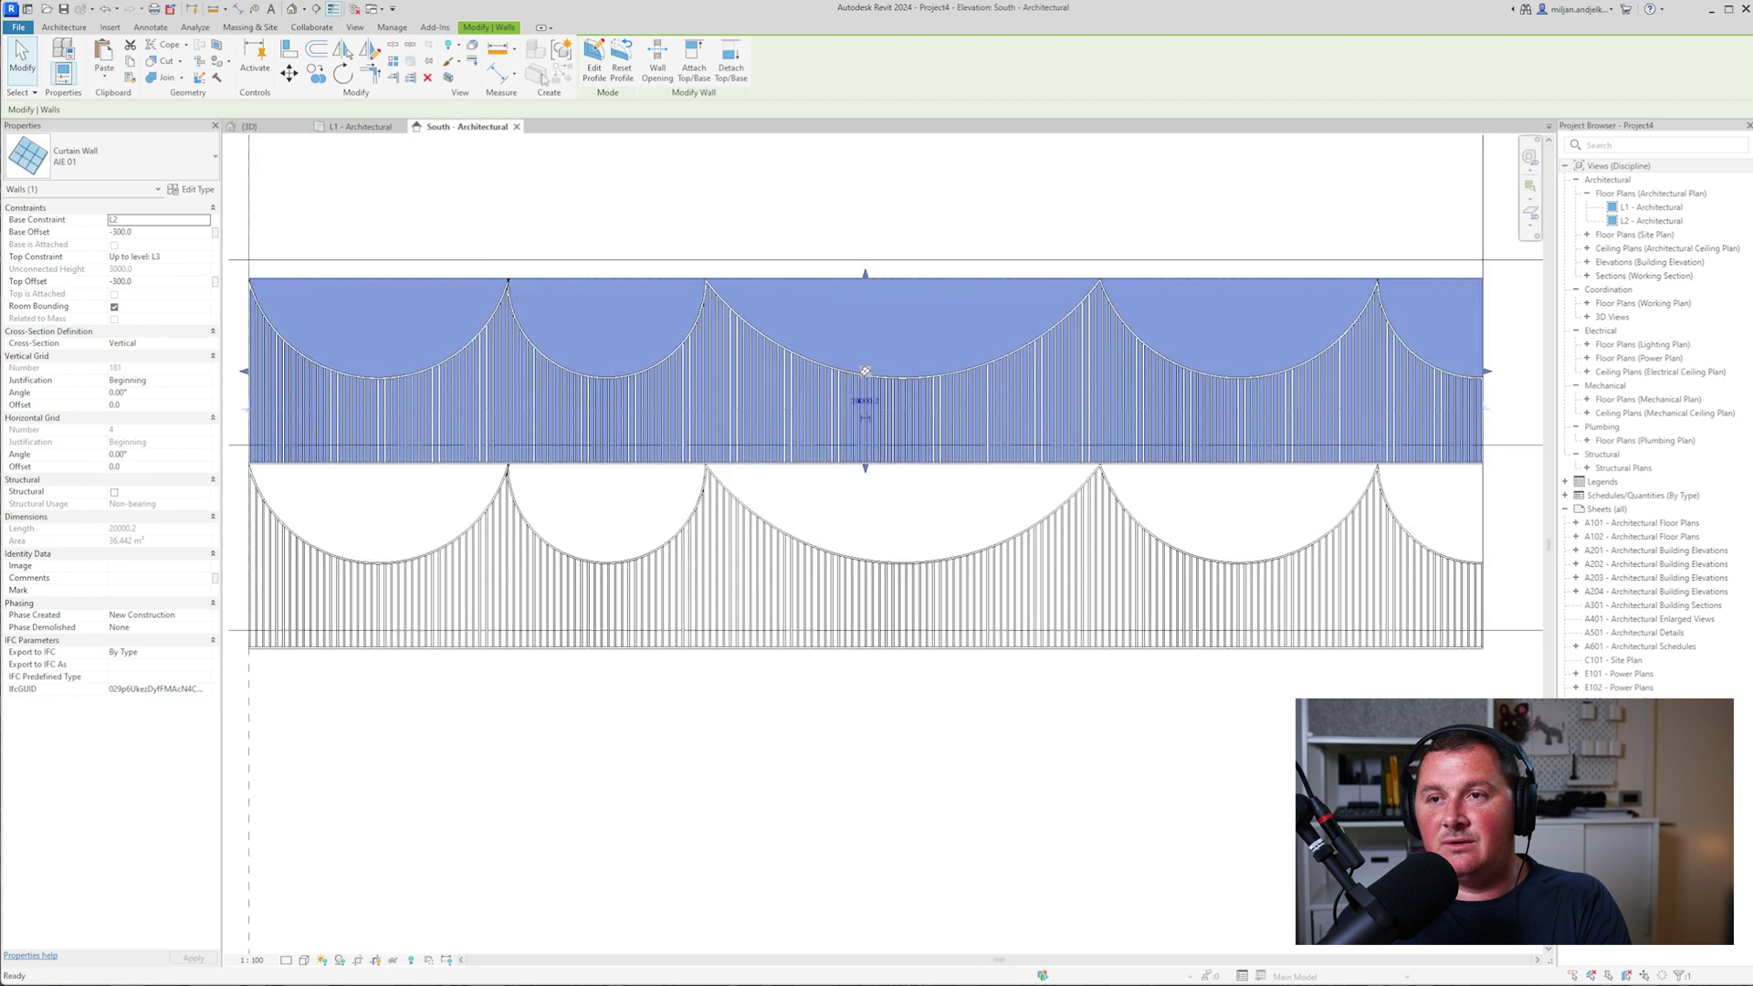
- Reset the upper railing wall to its plain rectangular profile, accepting deletion of the conflicting elements
scroll(607, 479, down, 2)
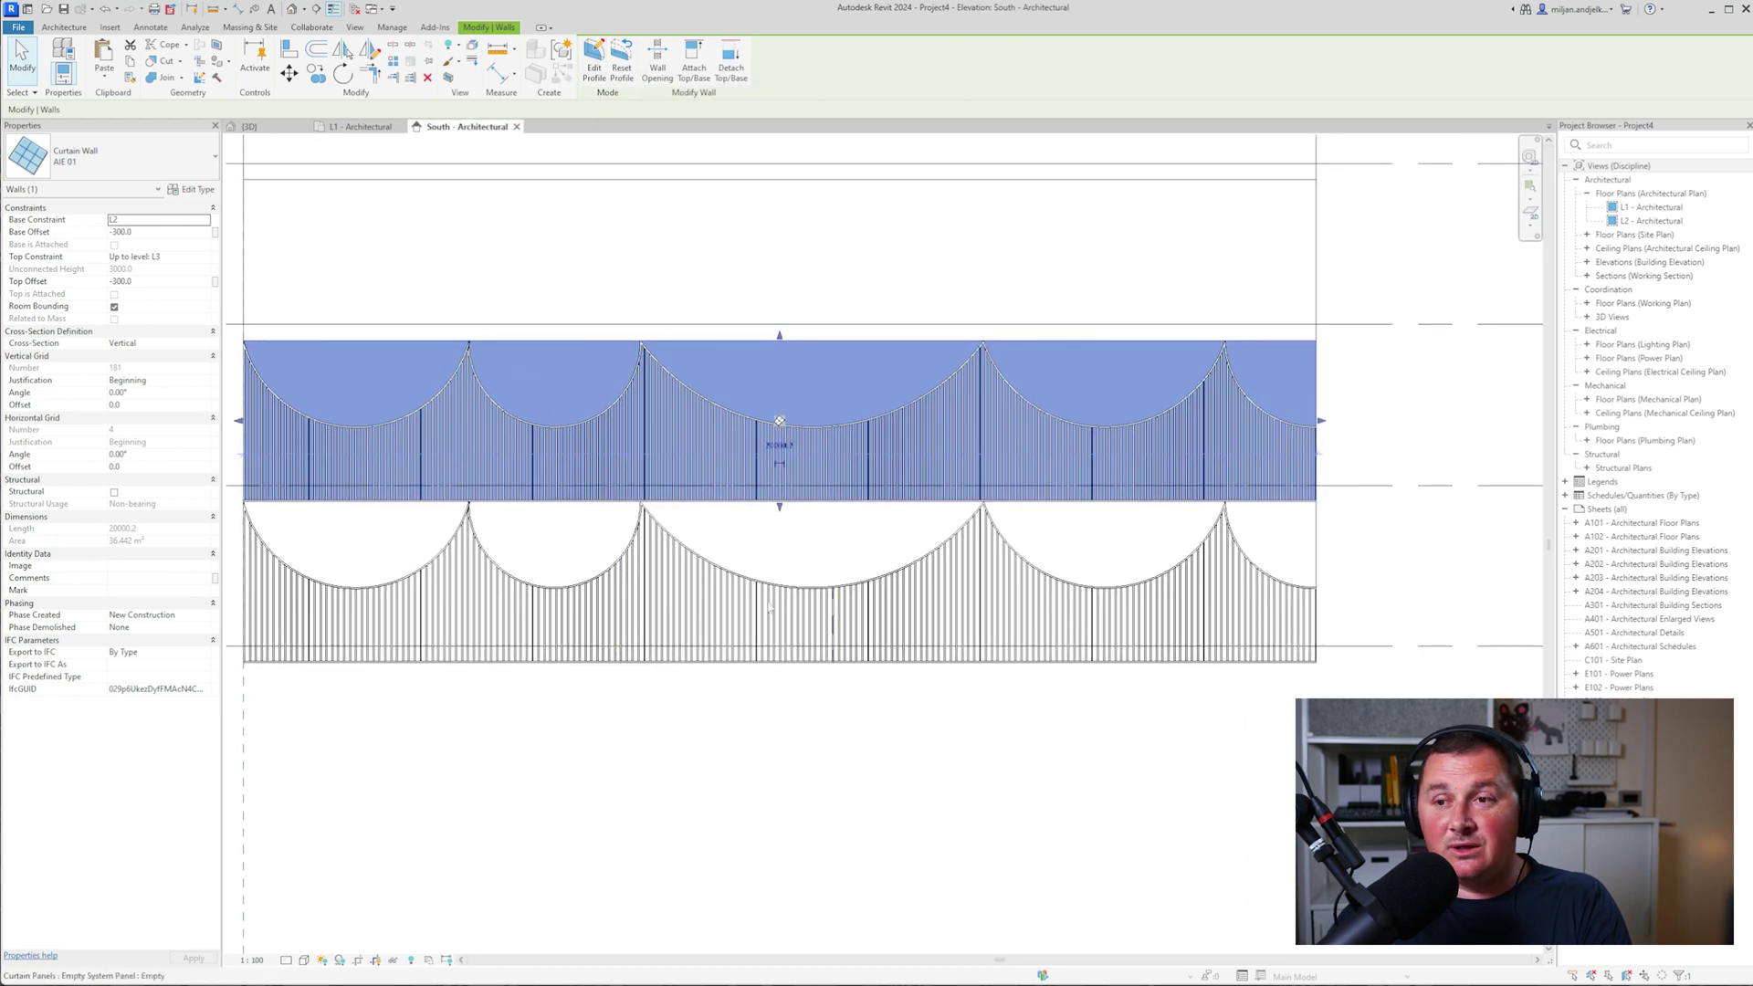
middle_drag(770, 607, 790, 615)
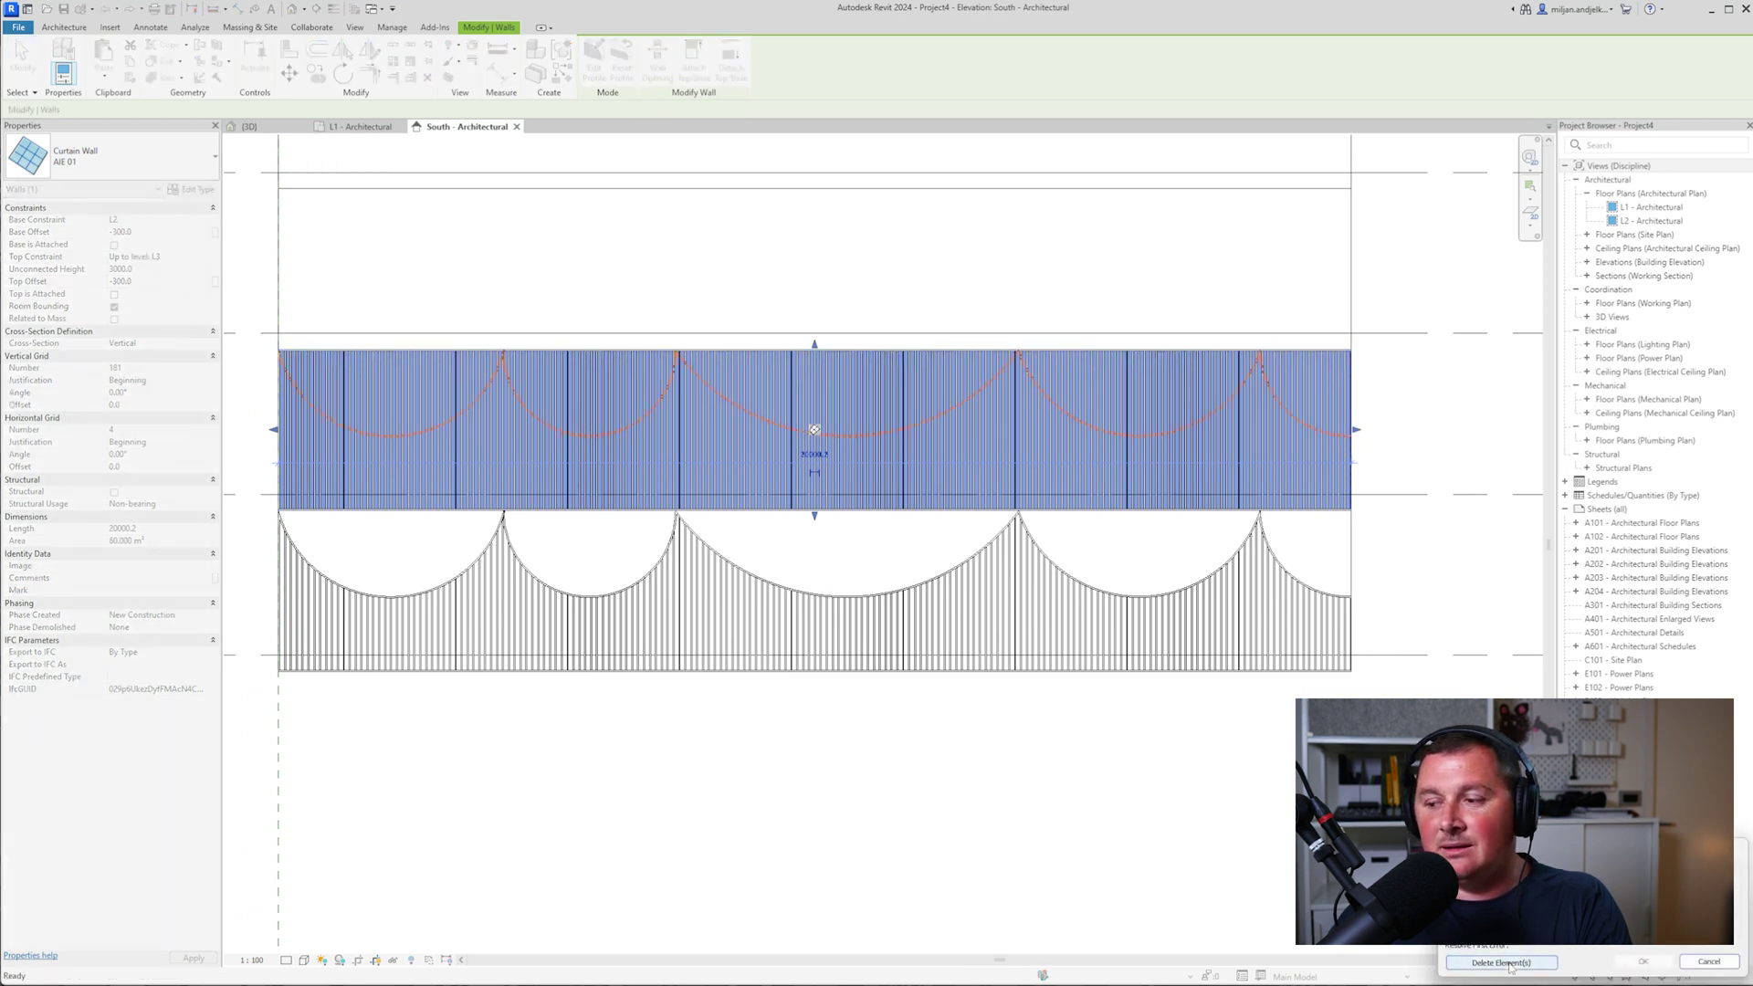
click(1502, 964)
click(747, 286)
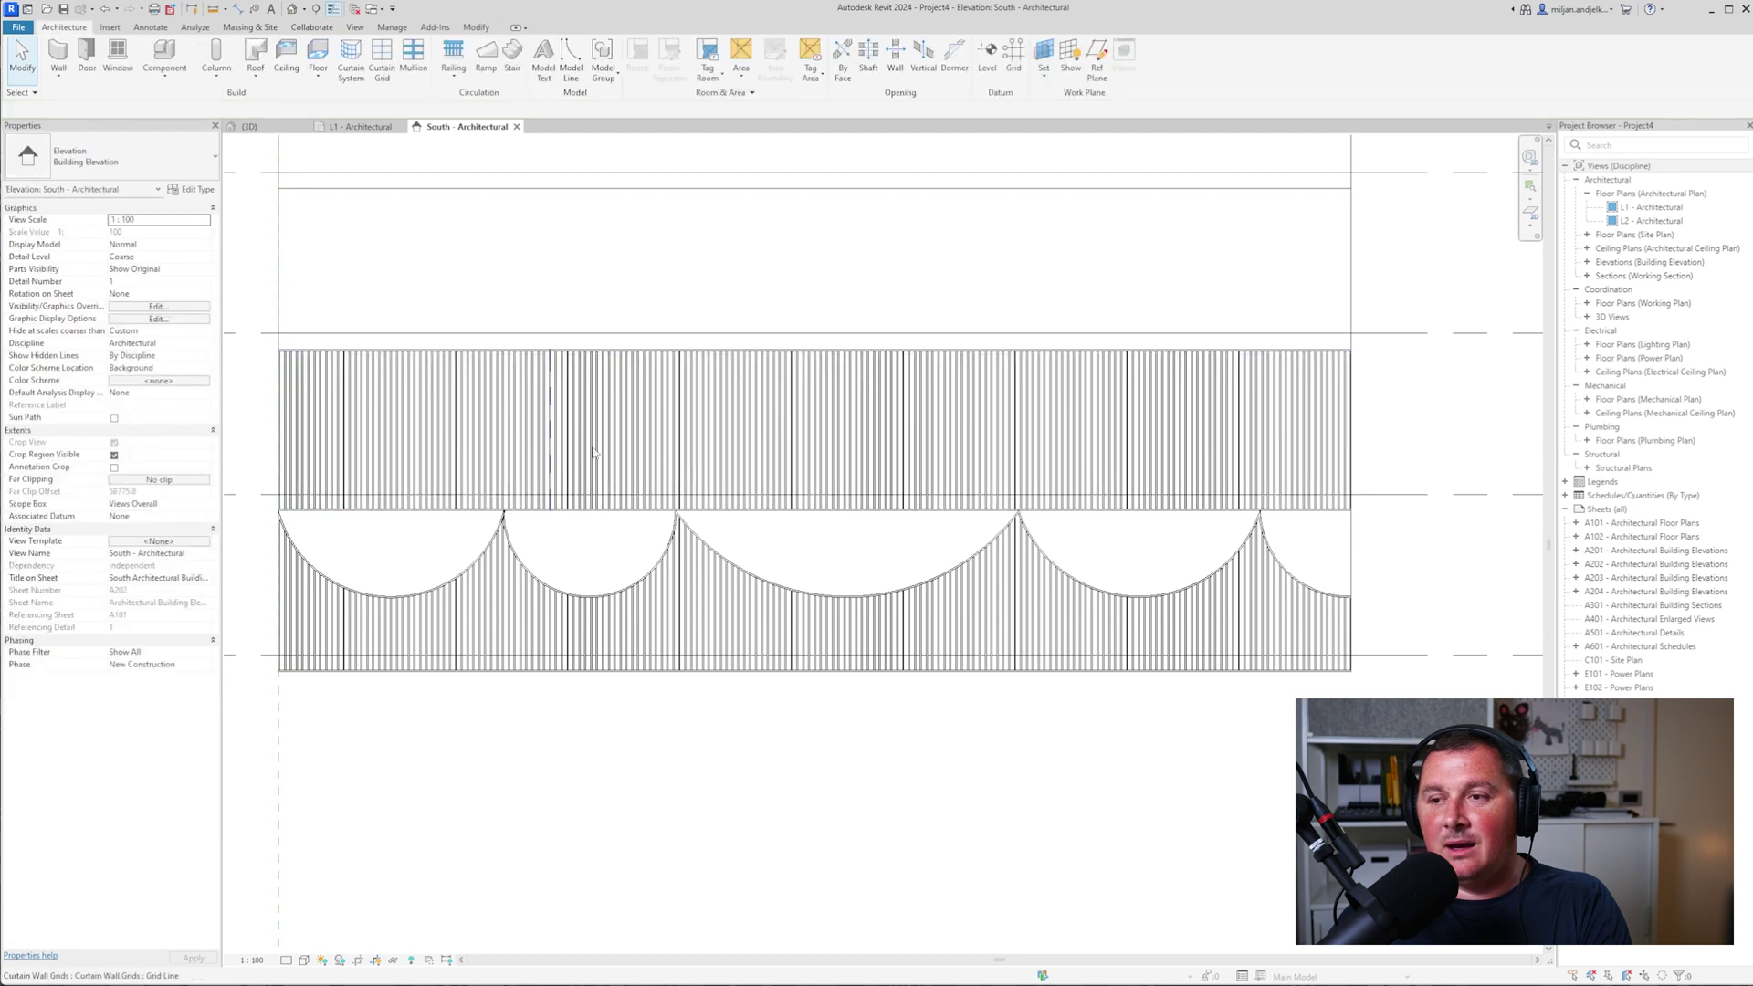
- Check the {3D} view and South elevation: only the L1 railing keeps its scalloped top
scroll(641, 457, down, 1)
click(249, 126)
shift+middle_drag(639, 456, 699, 598)
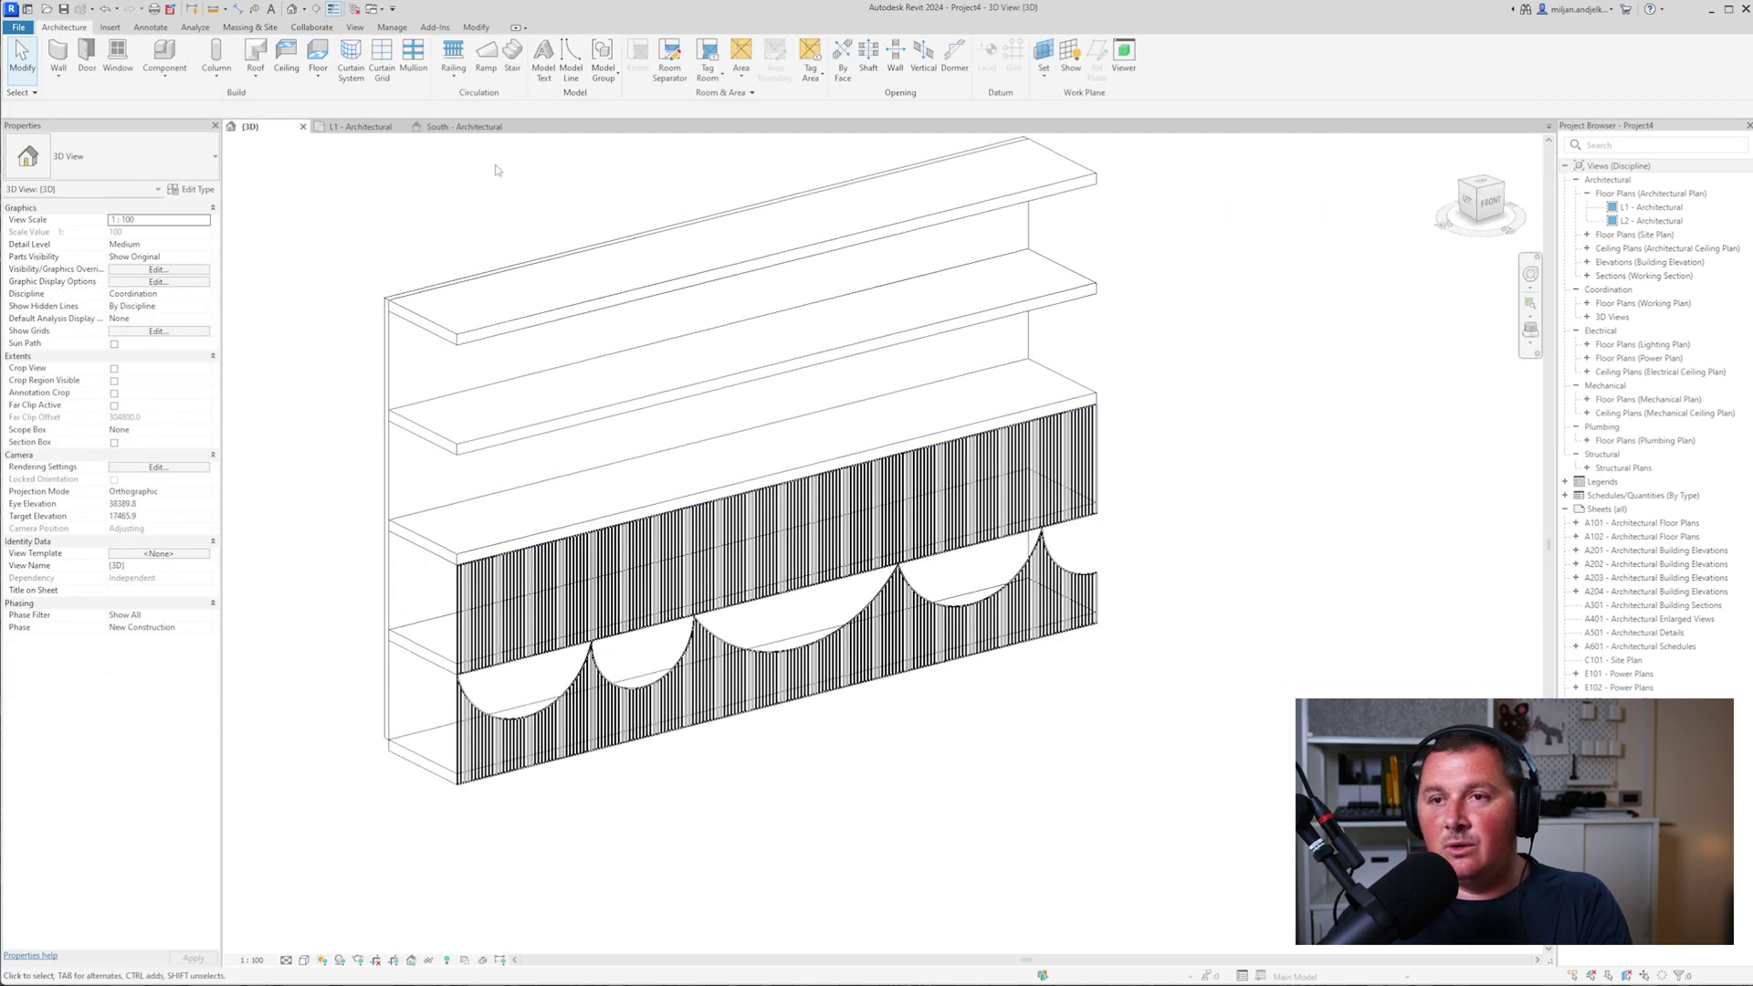
click(465, 126)
scroll(632, 817, down, 2)
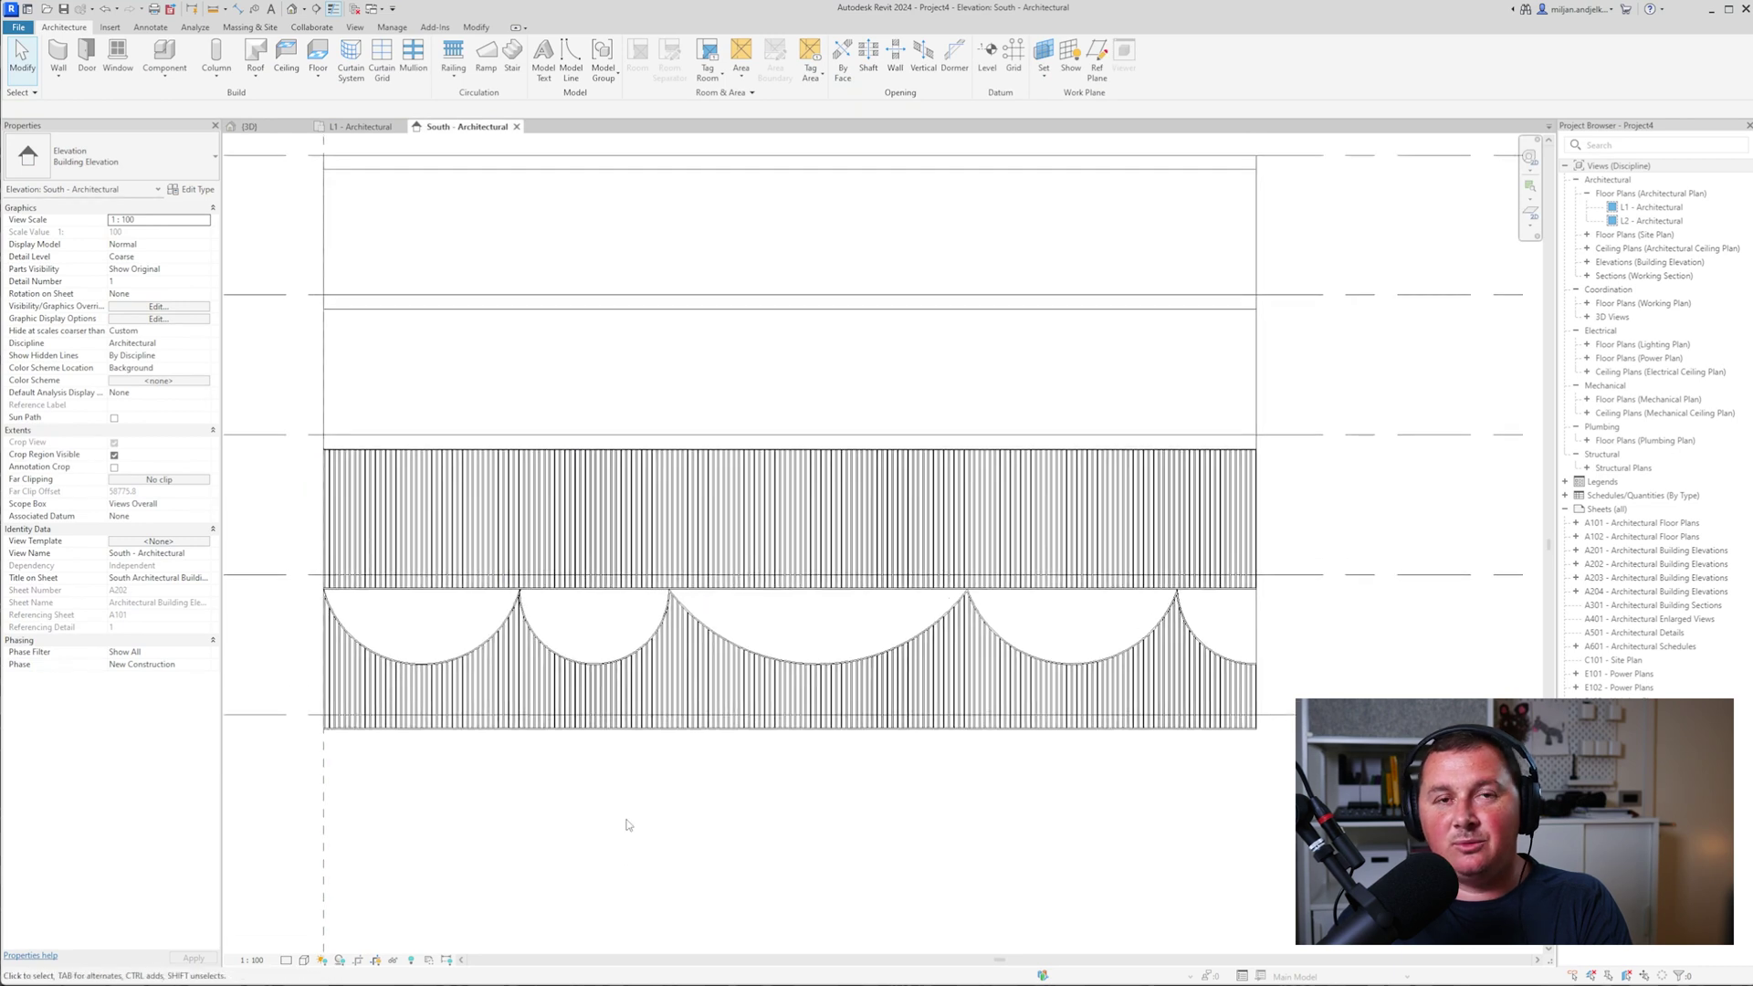